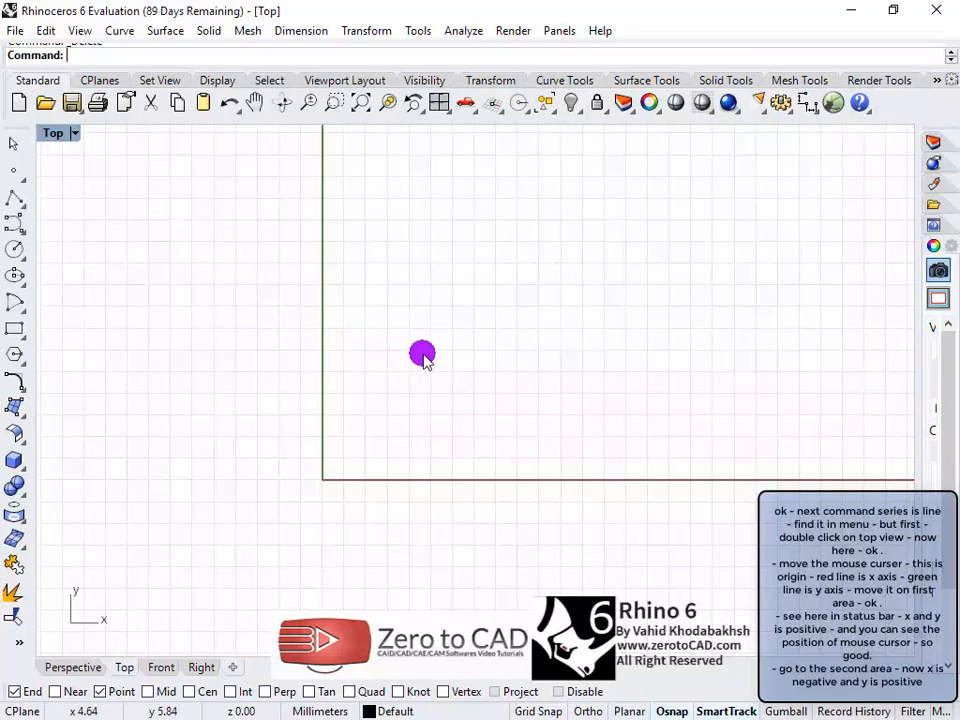
Step: Draw a diagonal single line rising from near the origin in the positive X, positive Y quadrant of the Top view
right_drag(422, 354, 567, 310)
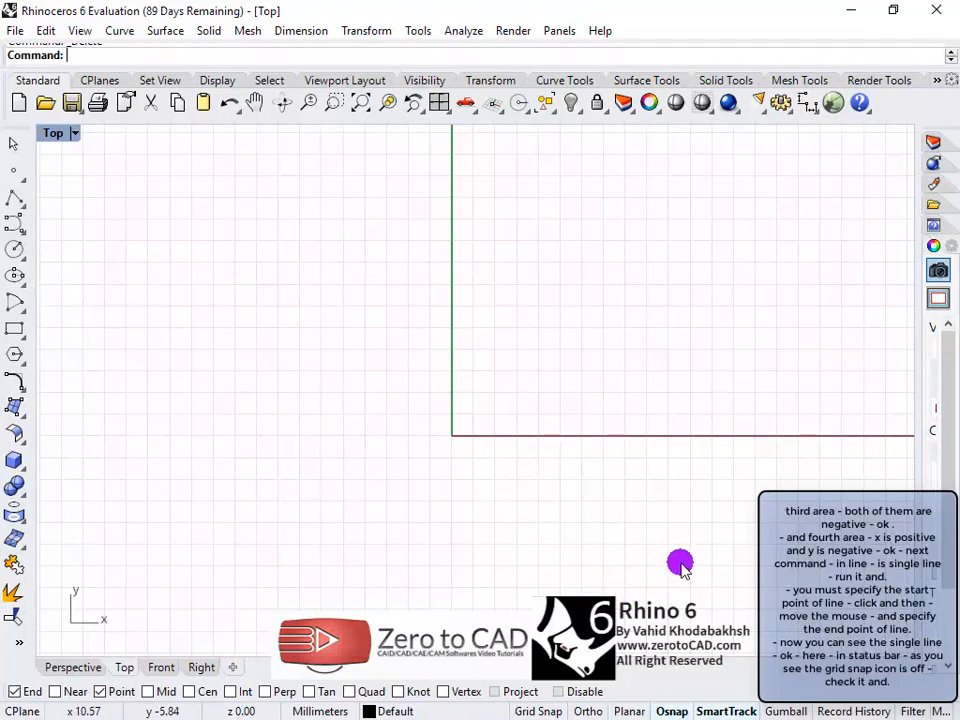
right_drag(600, 508, 418, 562)
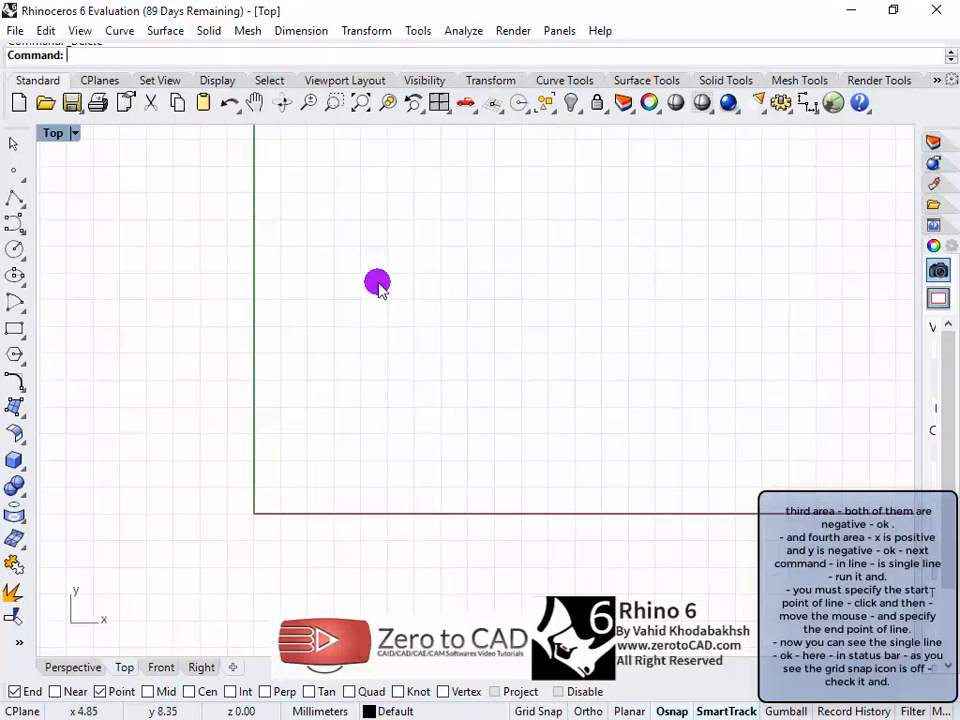
click(119, 30)
mouse_move(143, 100)
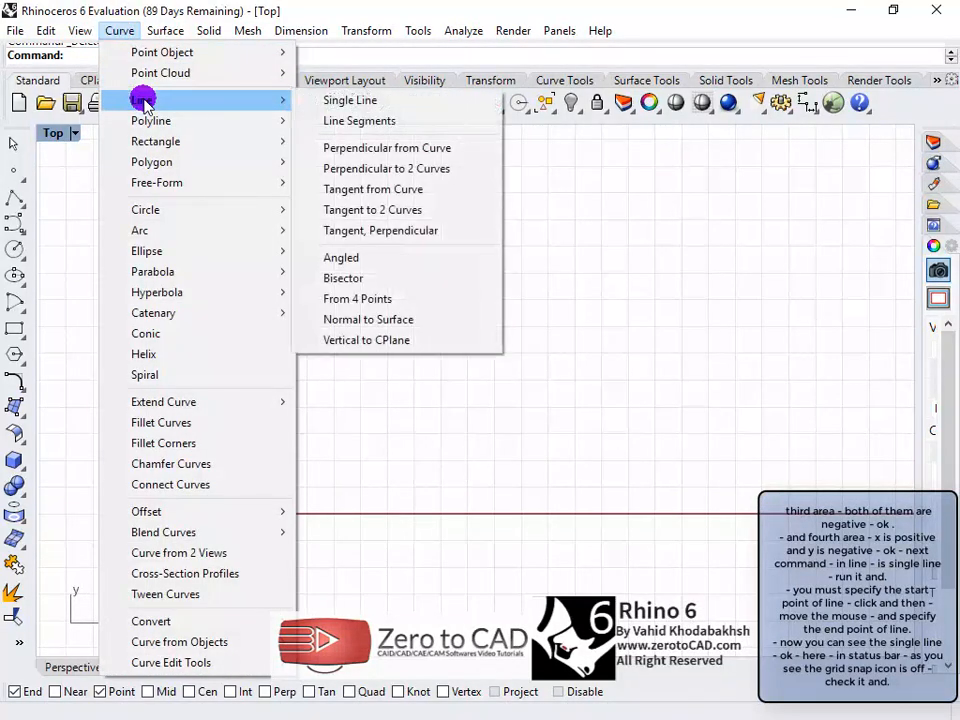
click(340, 104)
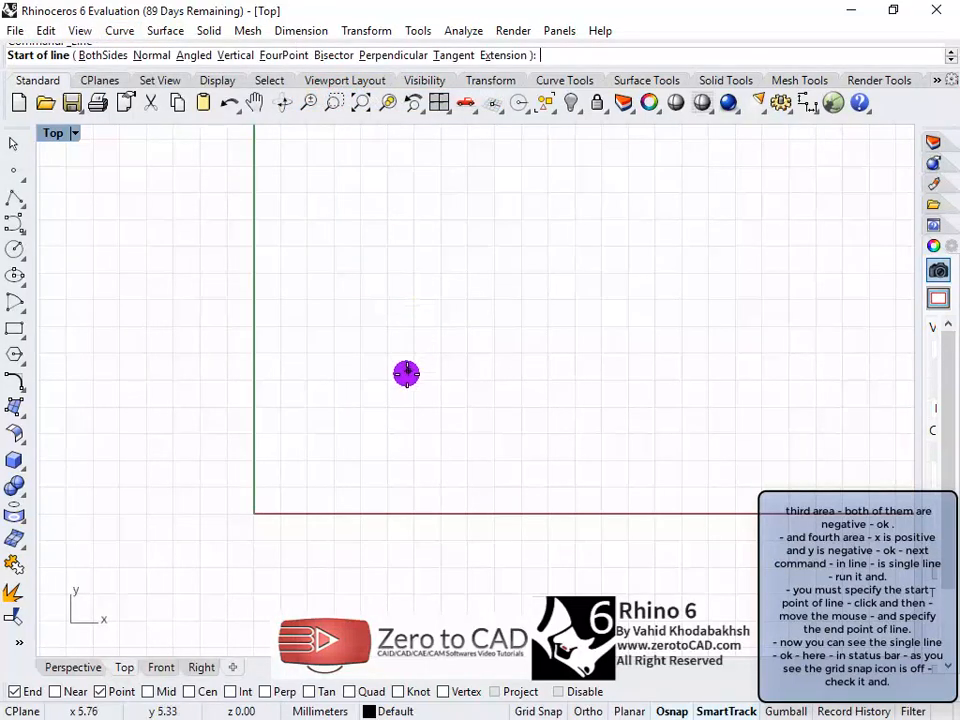
click(400, 396)
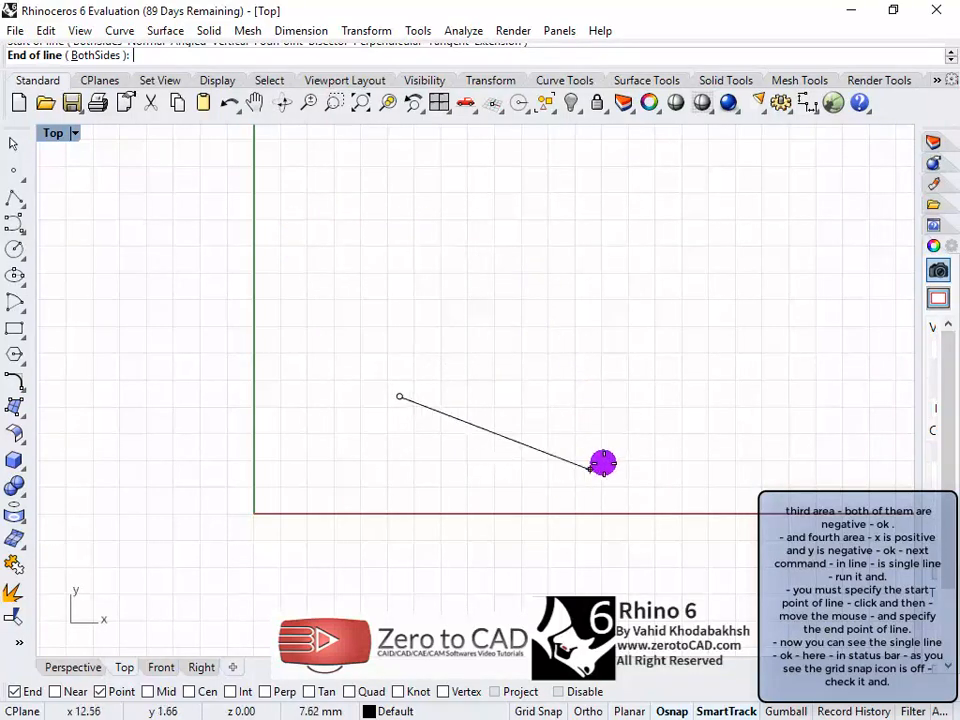
click(634, 261)
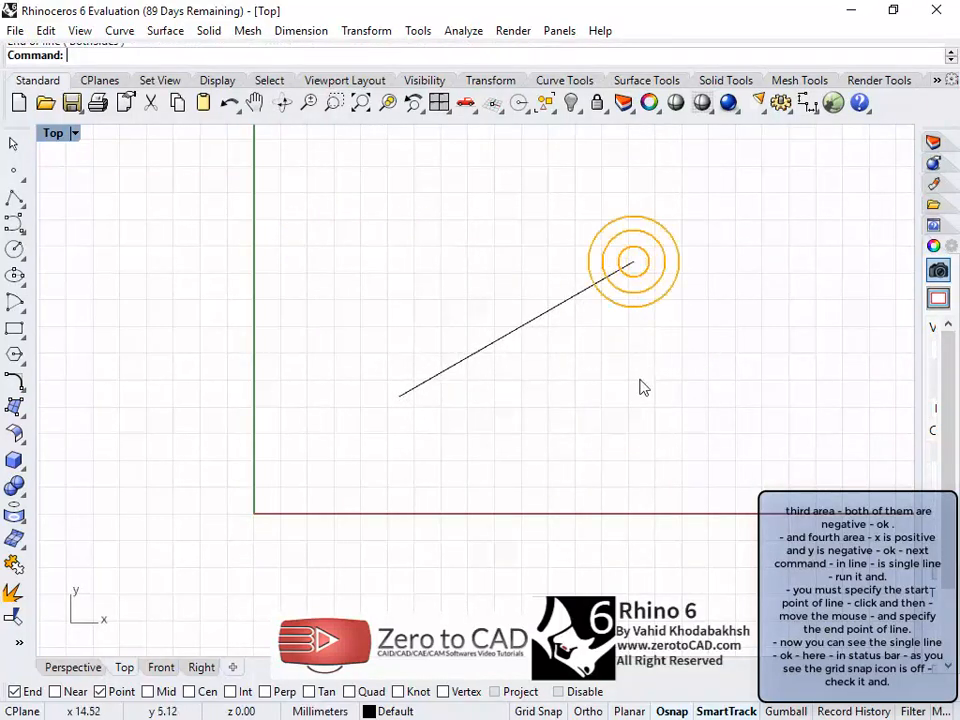
click(504, 340)
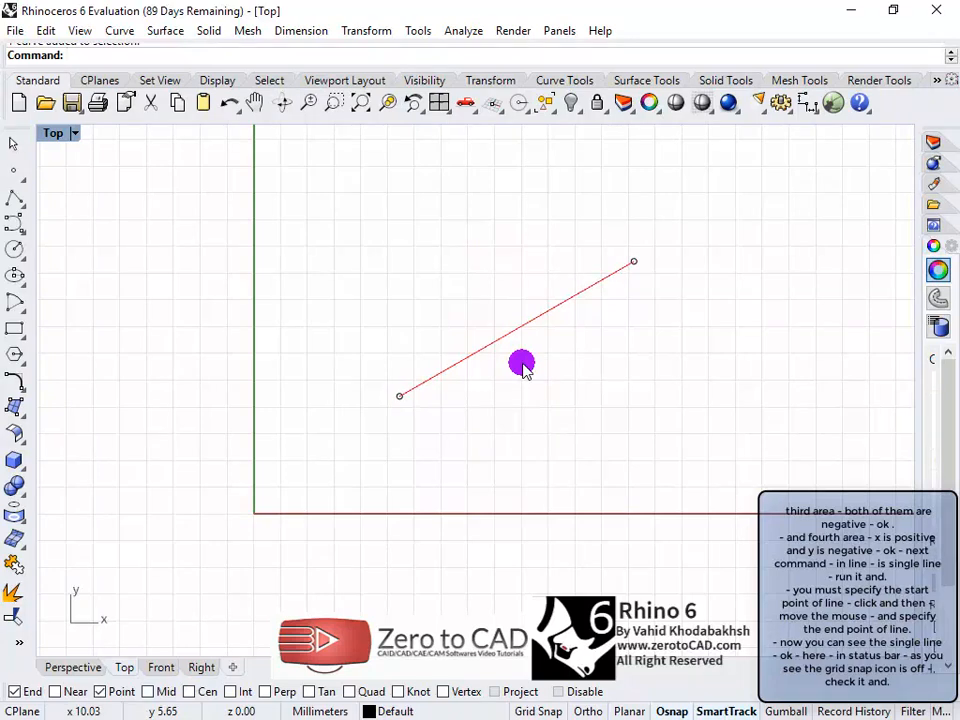
key(Escape)
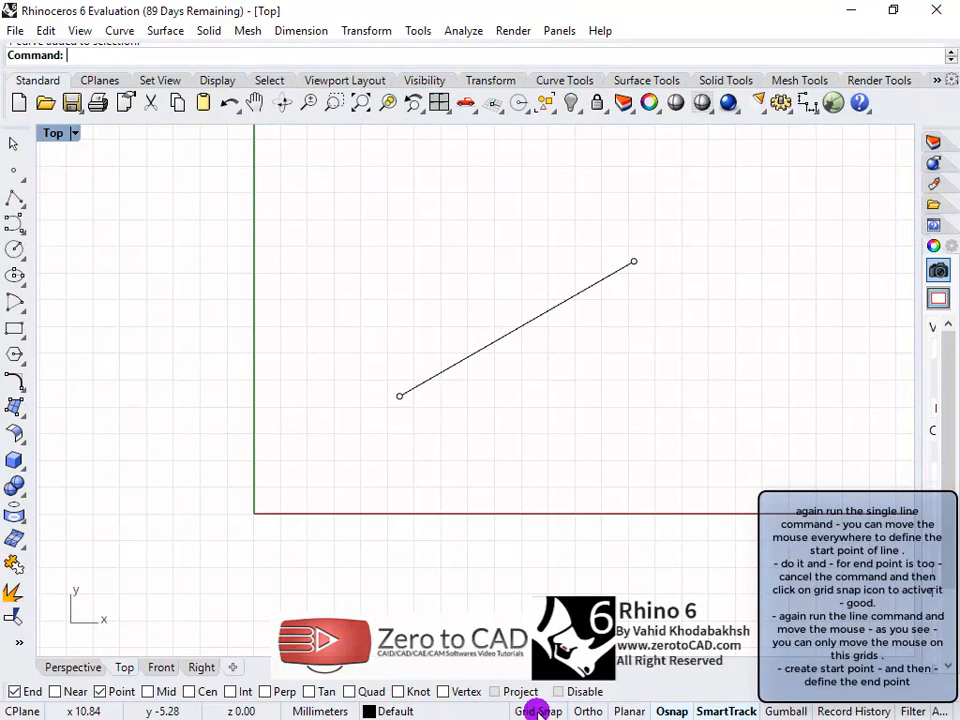
Step: Draw a short diagonal single line between two free points above the first line, with Grid Snap off
click(24, 208)
click(44, 206)
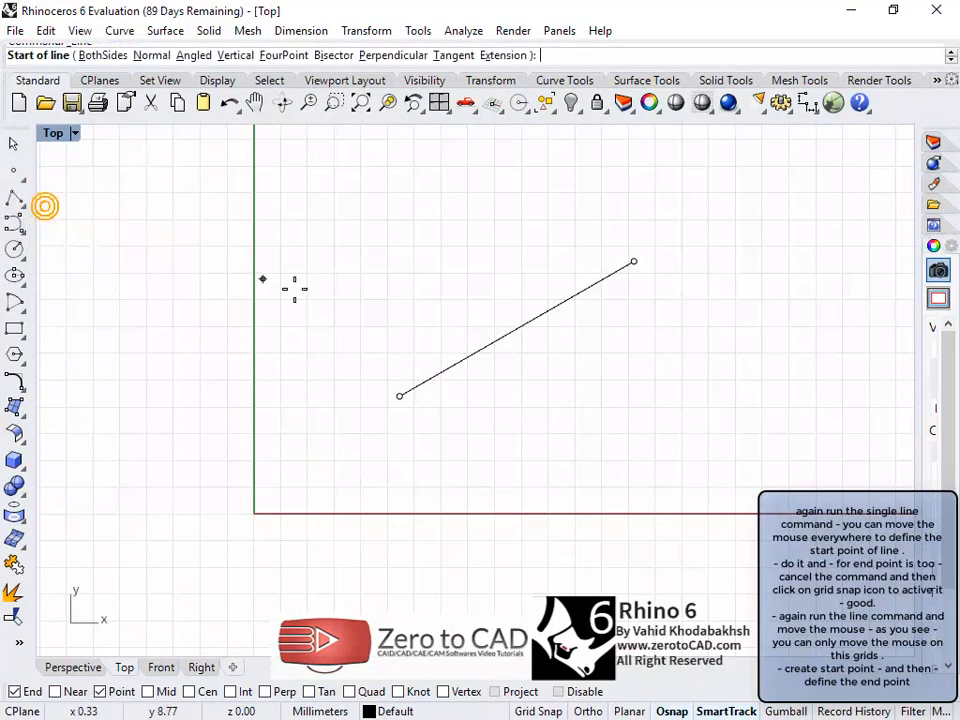
scroll(416, 275, down, 2)
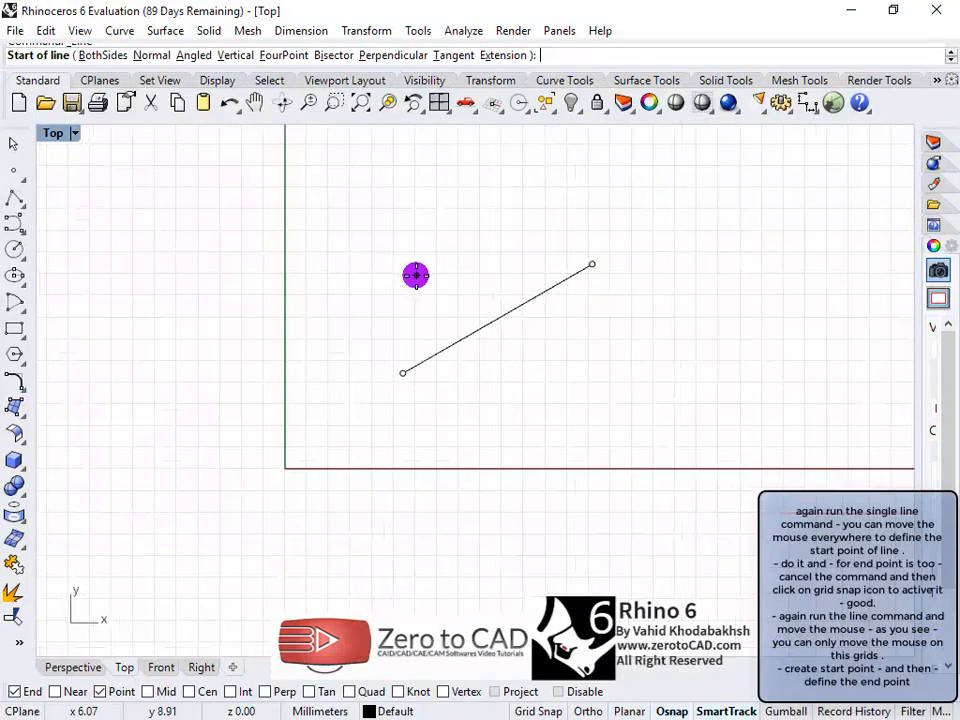
scroll(416, 275, up, 5)
right_drag(426, 276, 545, 417)
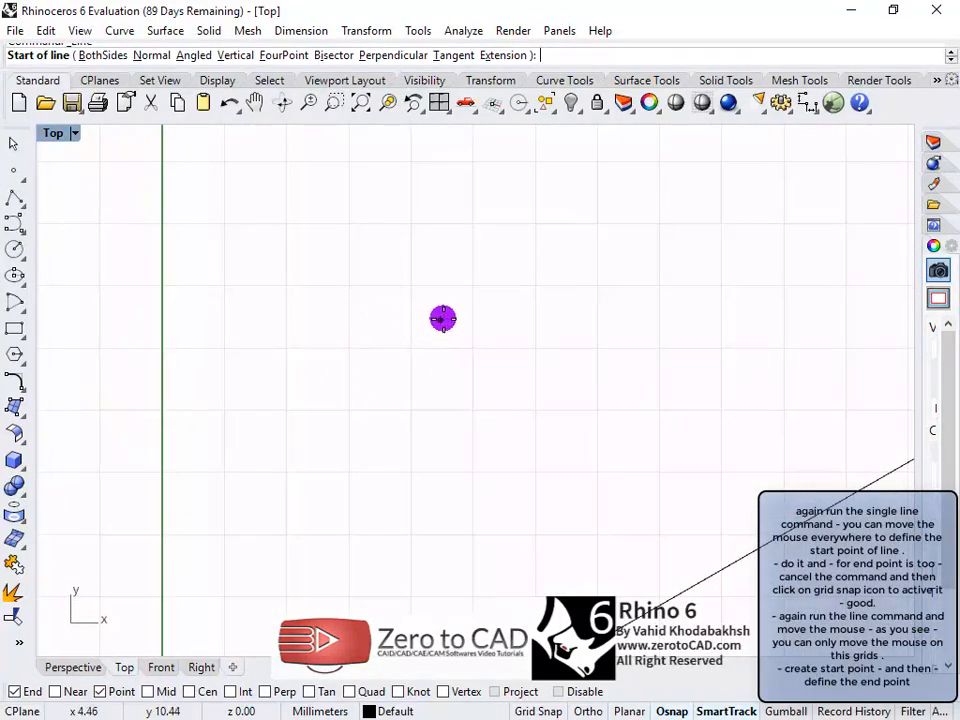
click(445, 317)
click(581, 203)
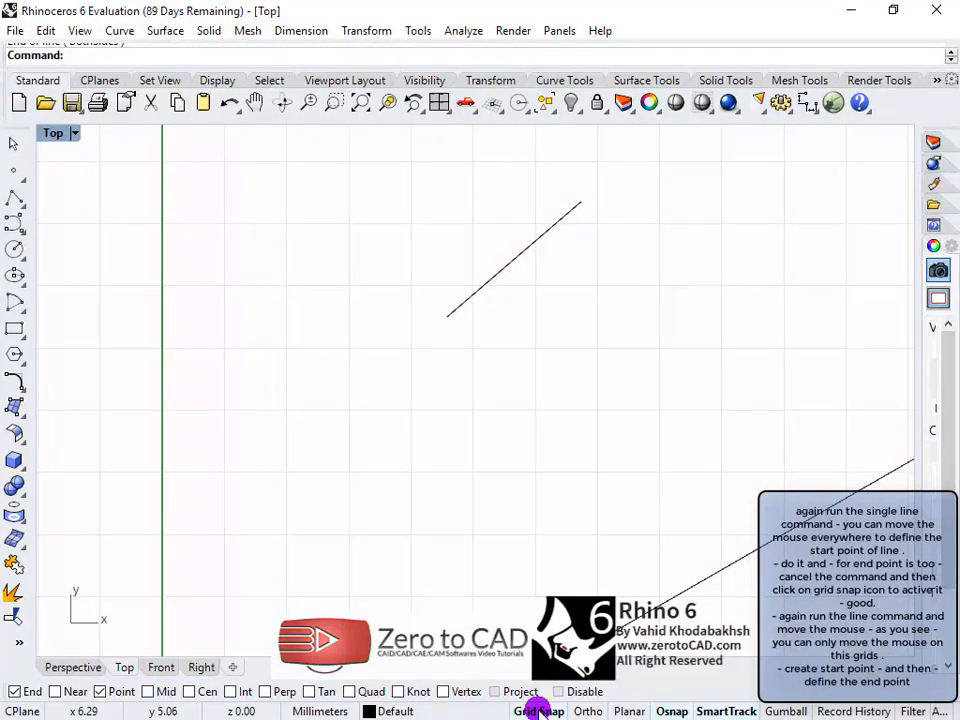
Step: With Grid Snap on, draw a single line from grid point 5,8 to grid point 8,11
click(24, 205)
click(38, 205)
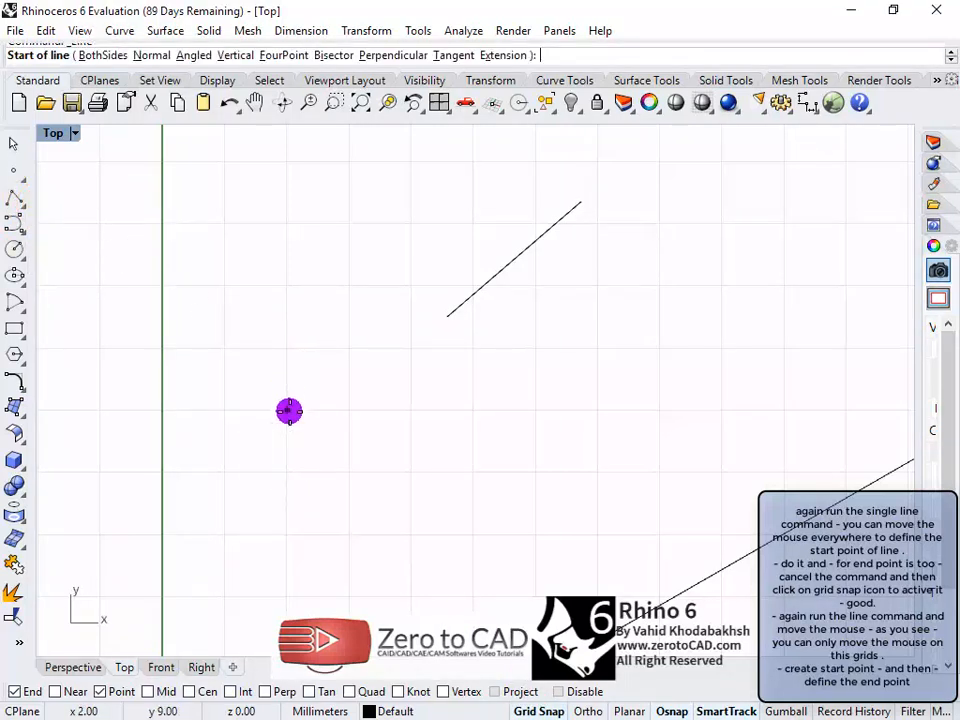
scroll(345, 472, down, 2)
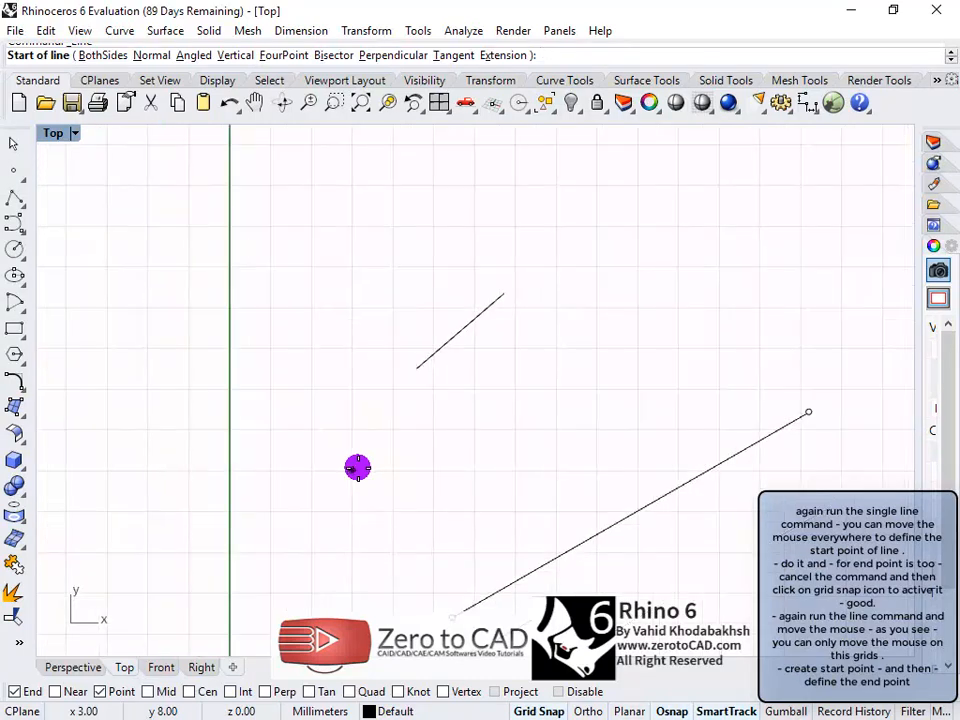
scroll(345, 472, up, 4)
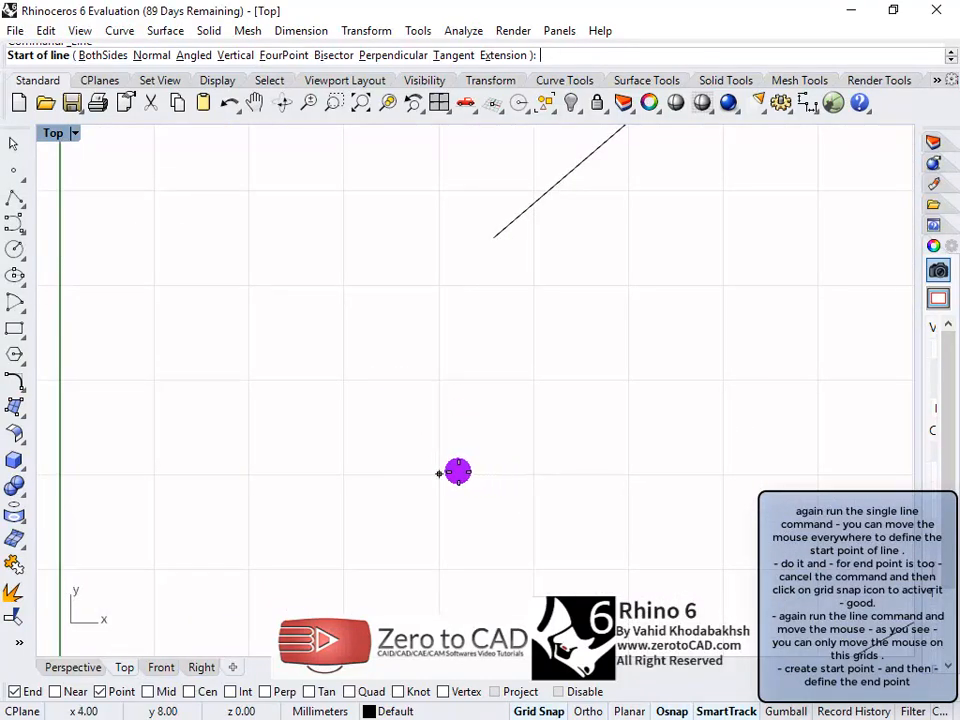
click(535, 471)
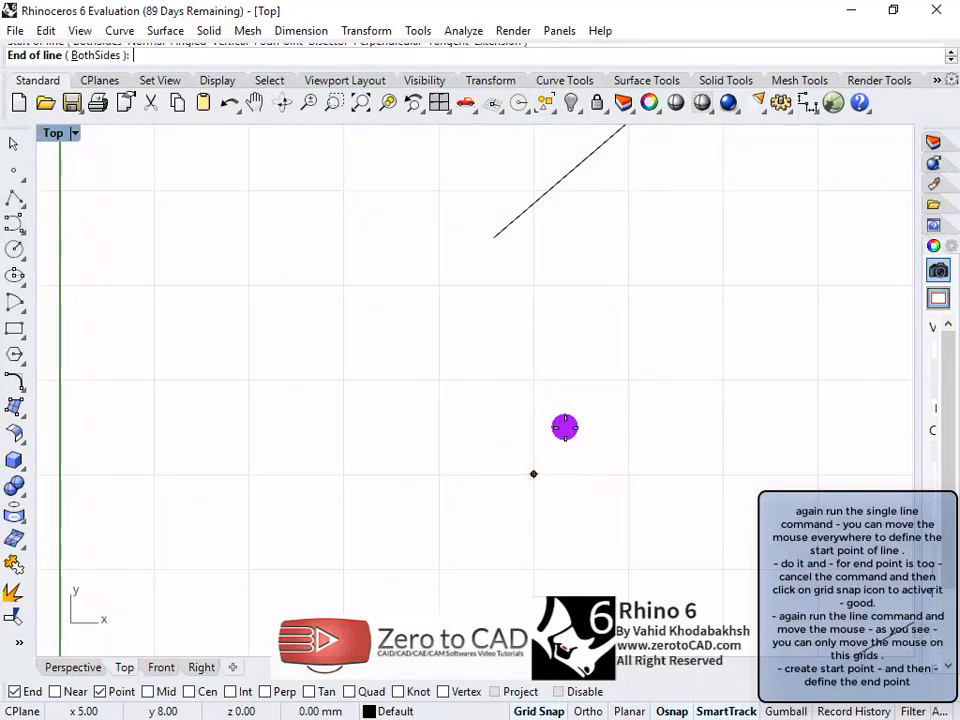
right_drag(564, 426, 450, 464)
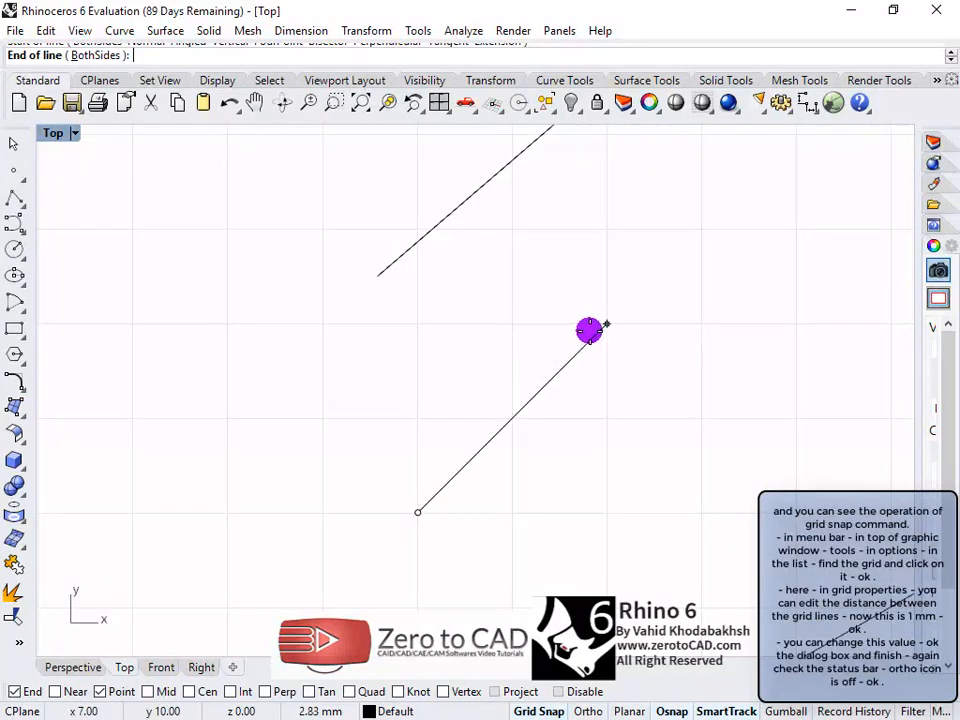
click(702, 250)
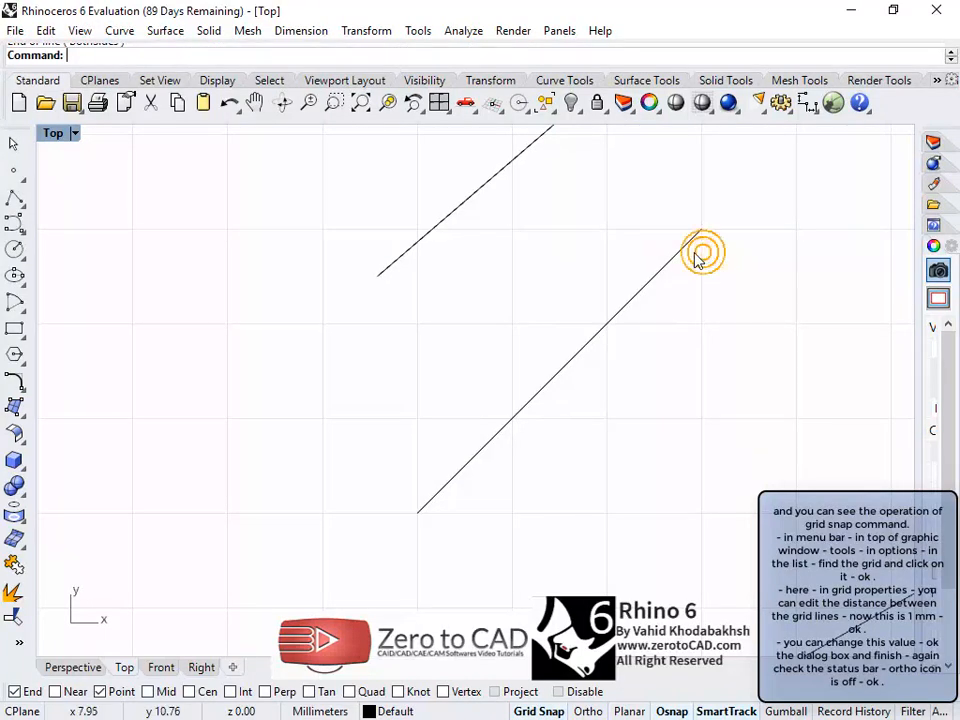
Step: Examine the minor grid line spacing in the document's Grid options and close the dialog
click(416, 31)
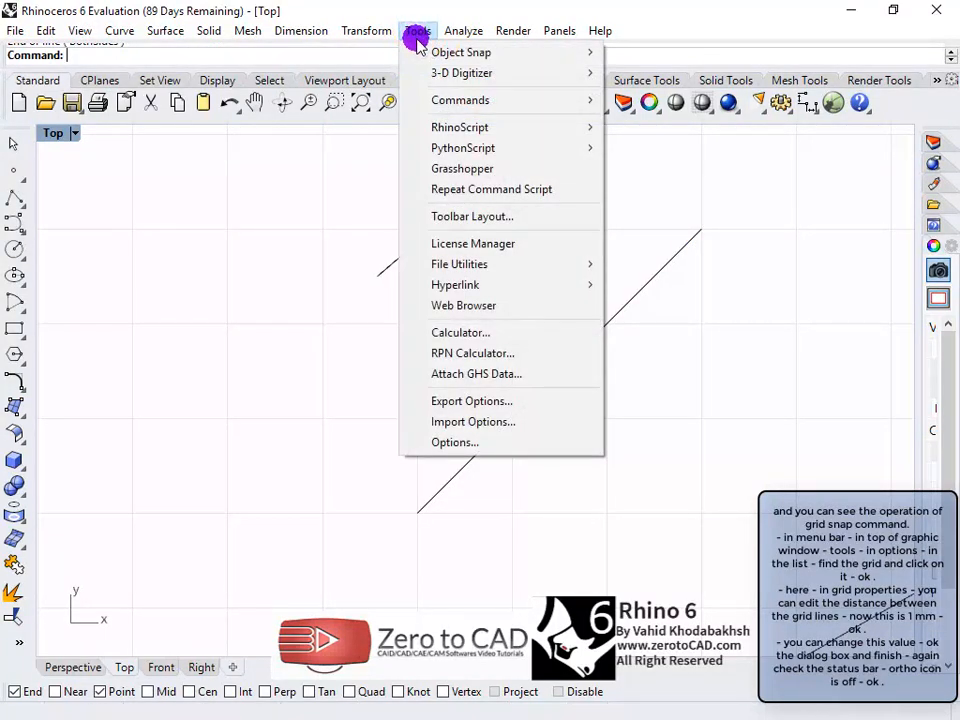
click(448, 441)
click(110, 101)
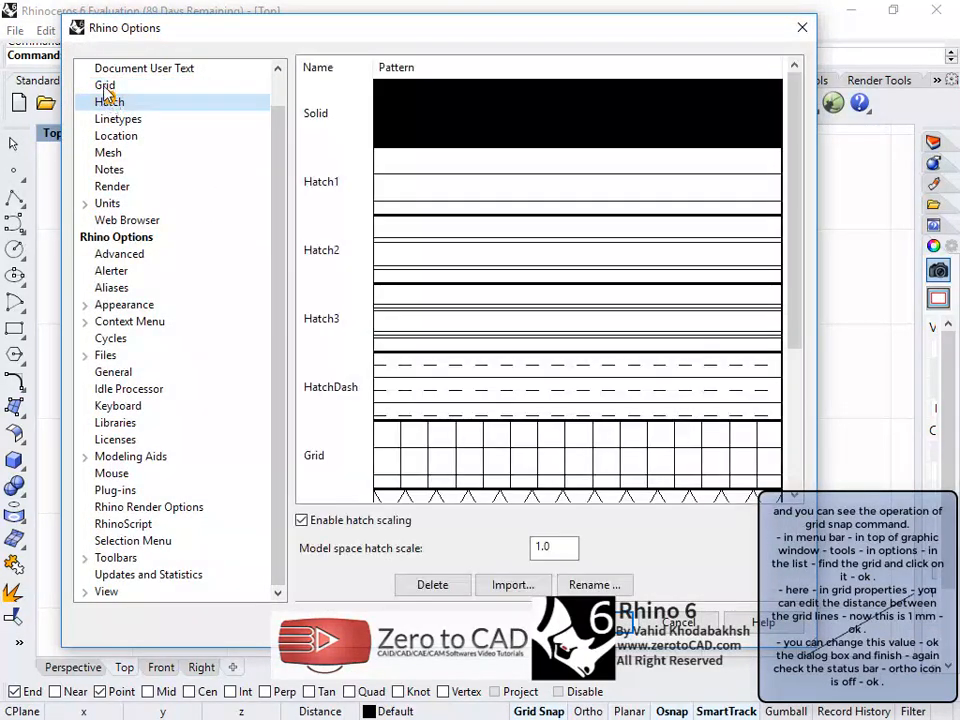
click(104, 85)
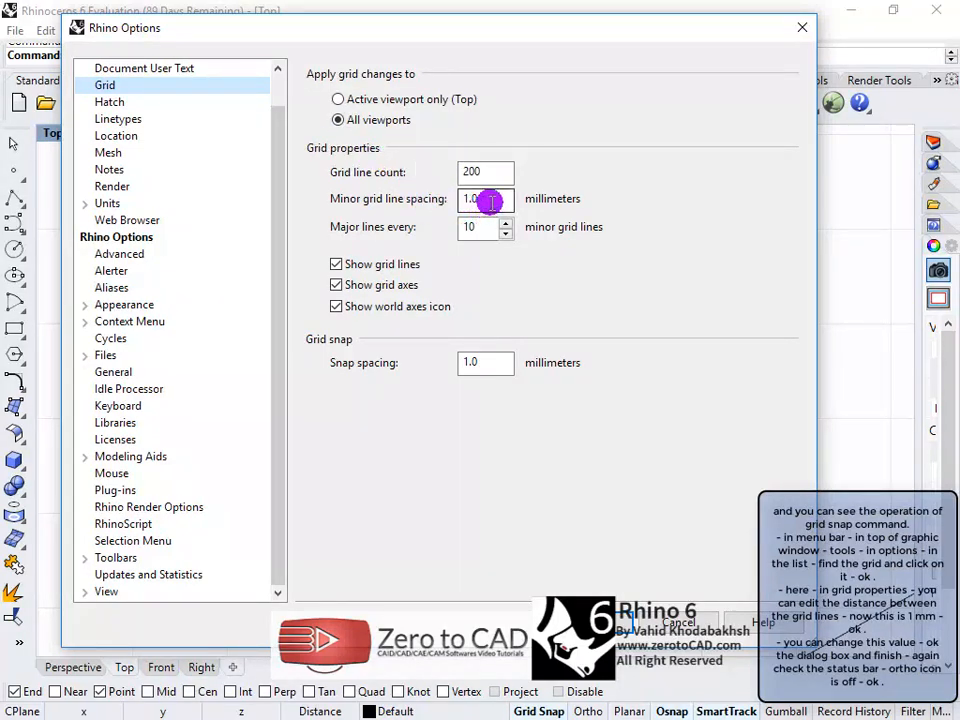
drag(489, 199, 446, 199)
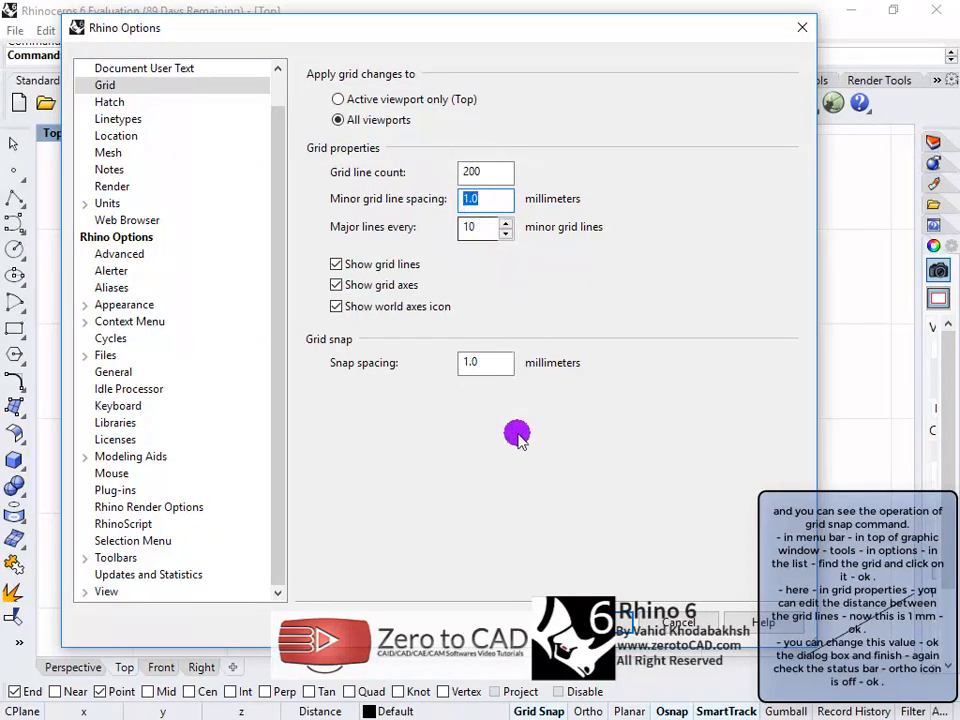
double_click(484, 199)
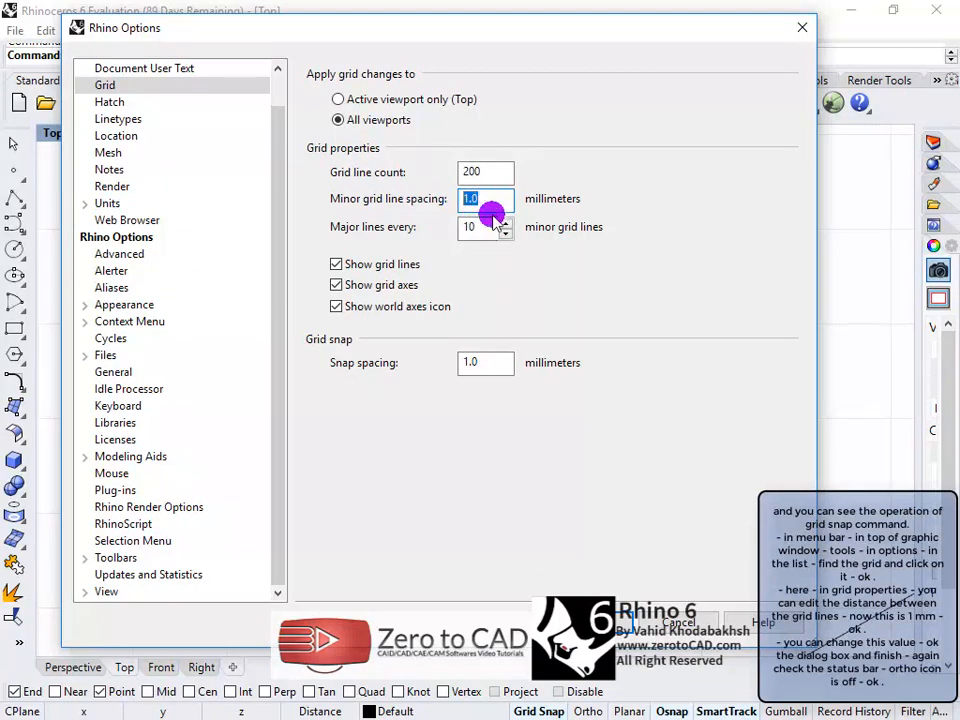
key(Return)
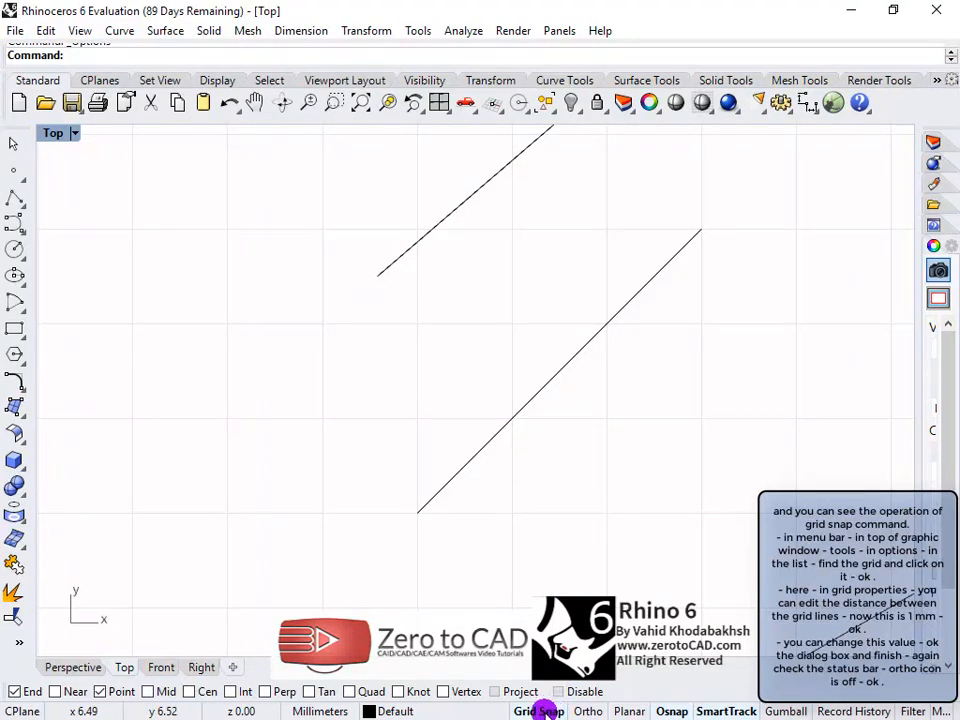
Step: Turn off Grid Snap and draw a short, steeply slanted single line at free points to the left of the existing lines
click(586, 702)
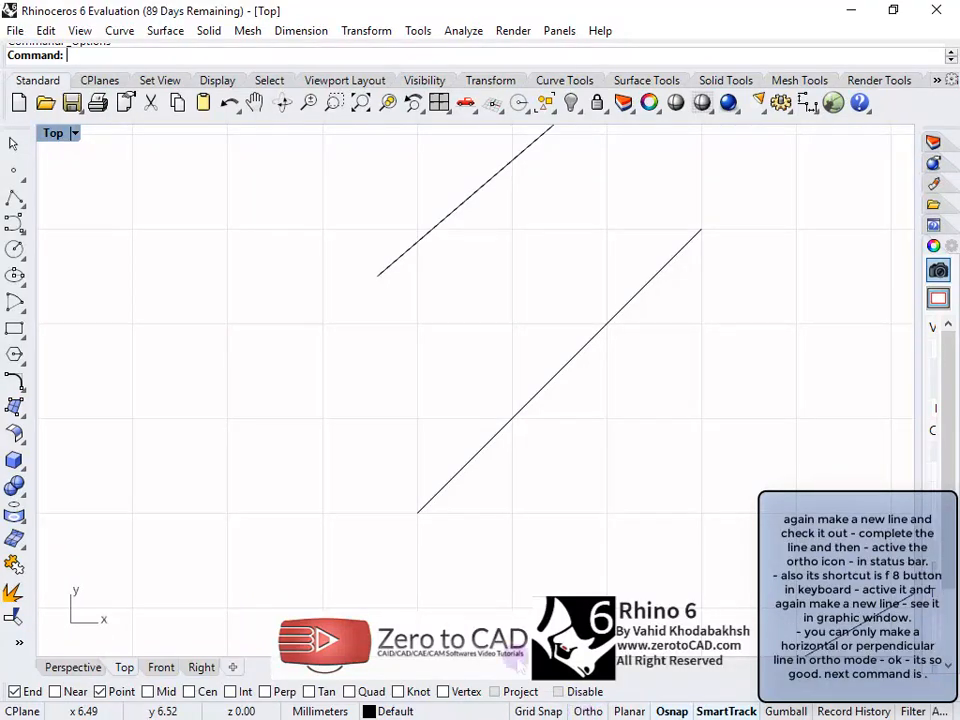
click(18, 207)
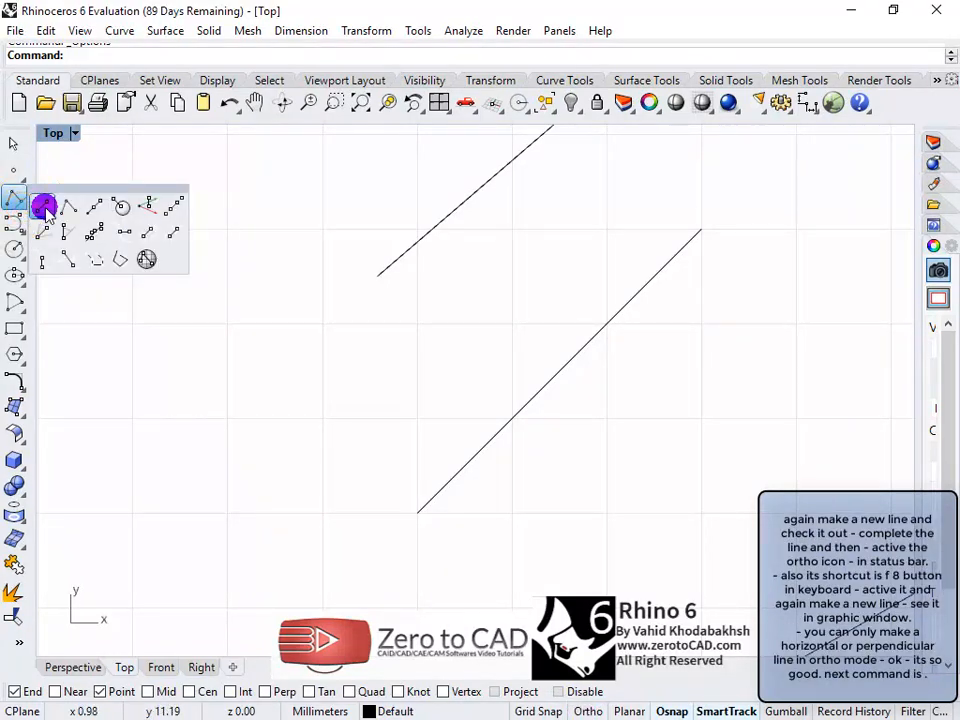
click(44, 207)
click(192, 395)
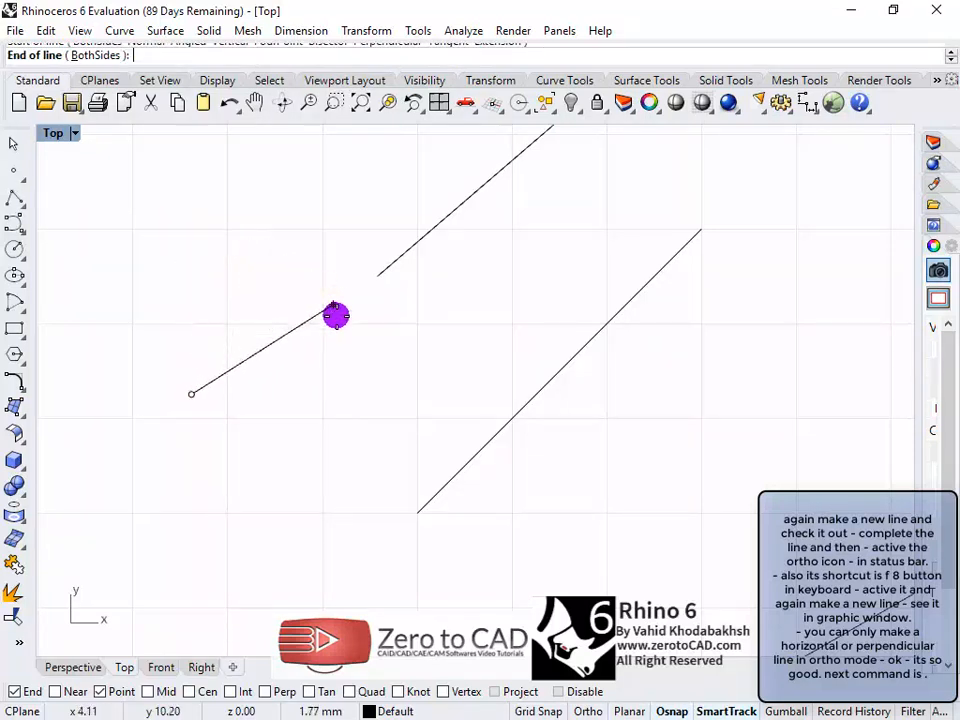
click(151, 272)
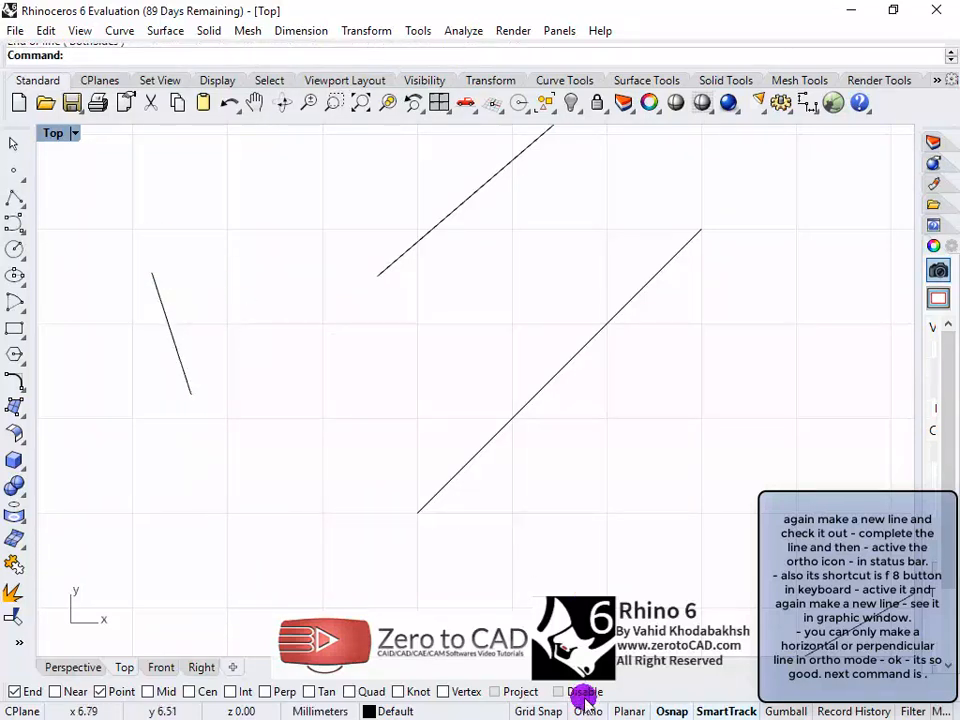
Step: With Ortho on, start a single line between the two long diagonals and toggle Ortho off and on while aiming its end point
right_drag(594, 492, 472, 346)
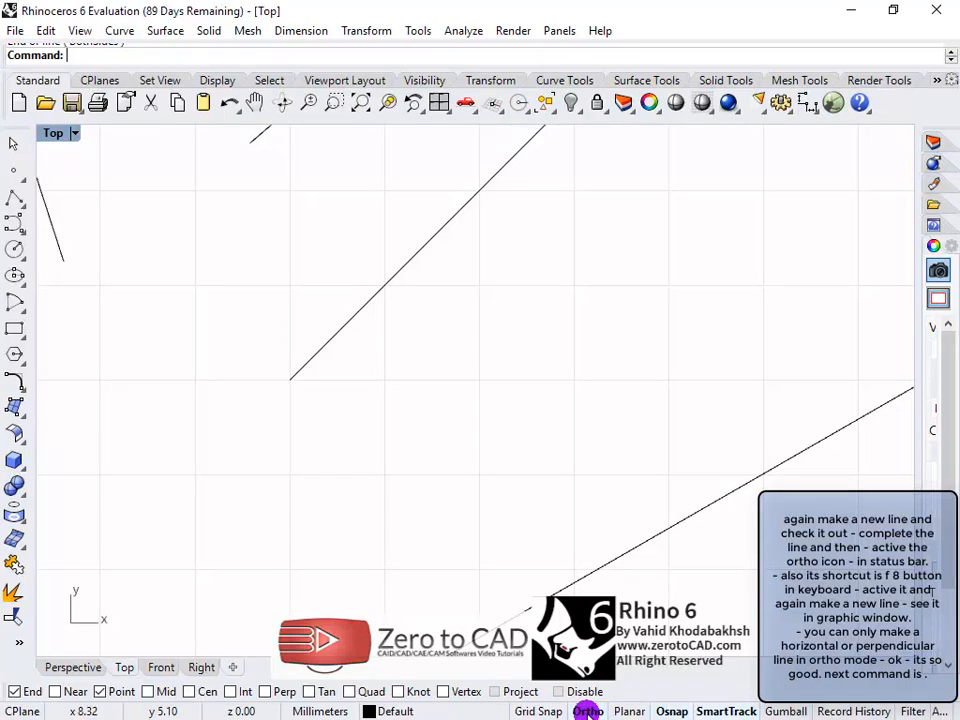
click(24, 205)
click(43, 200)
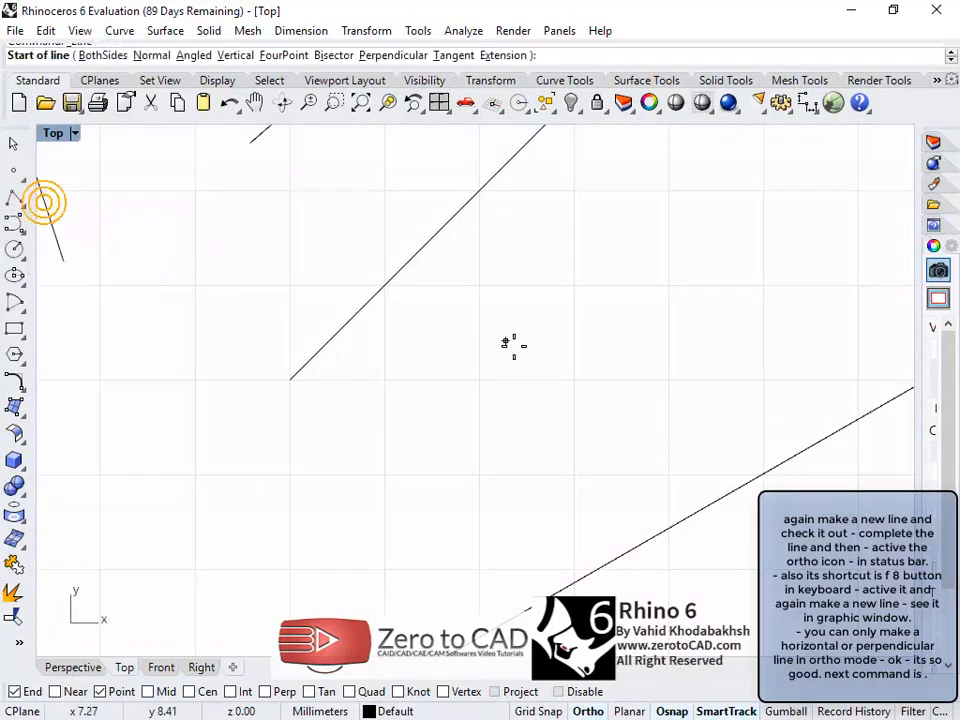
click(568, 386)
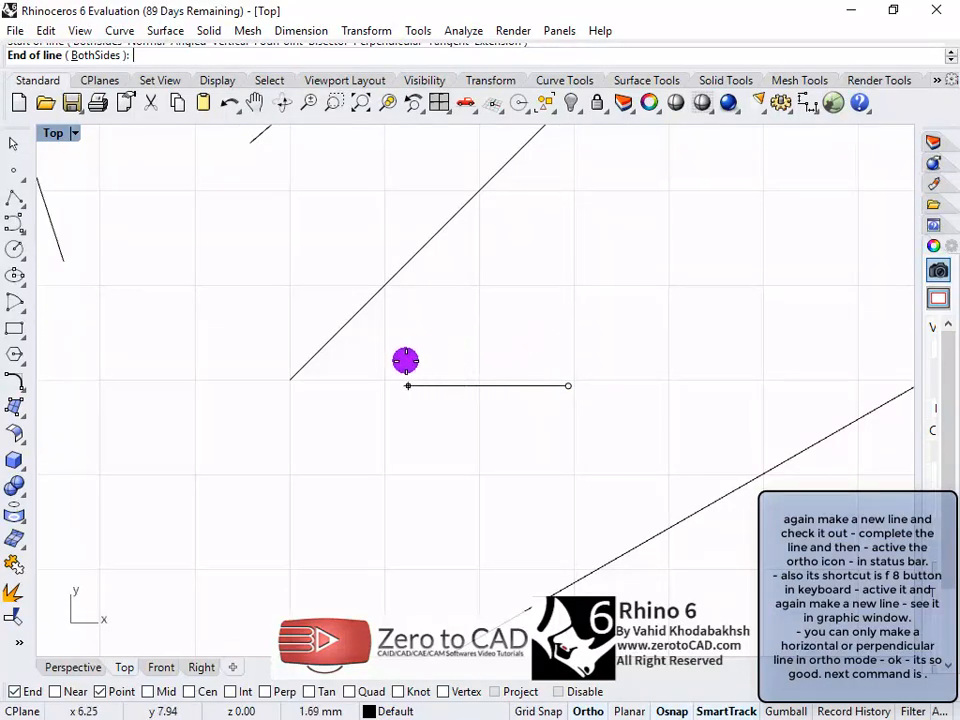
right_drag(510, 480, 462, 458)
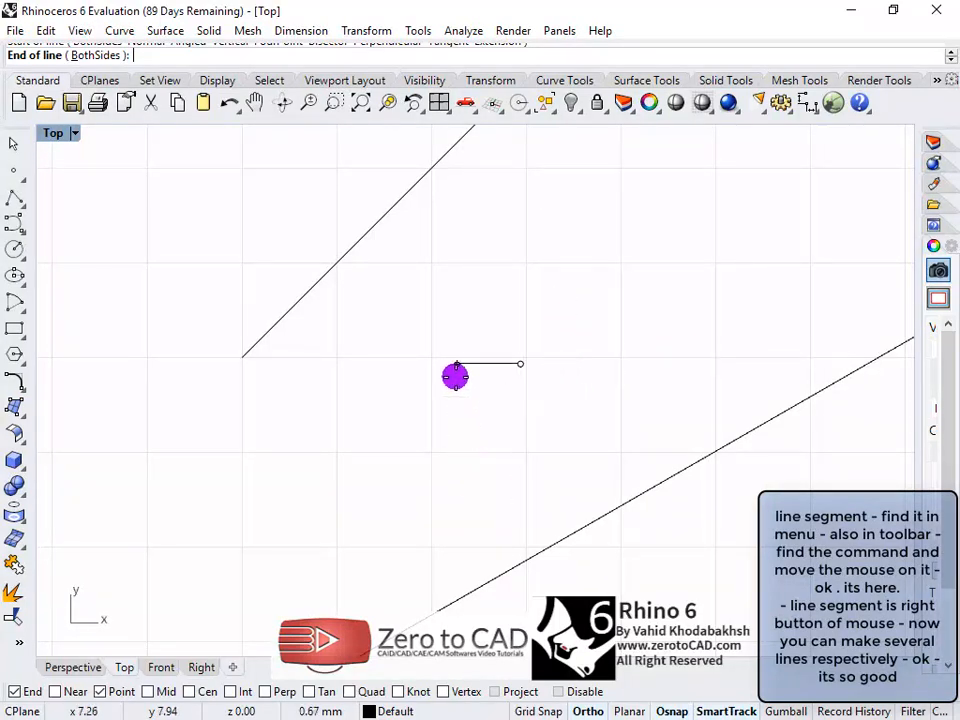
click(589, 711)
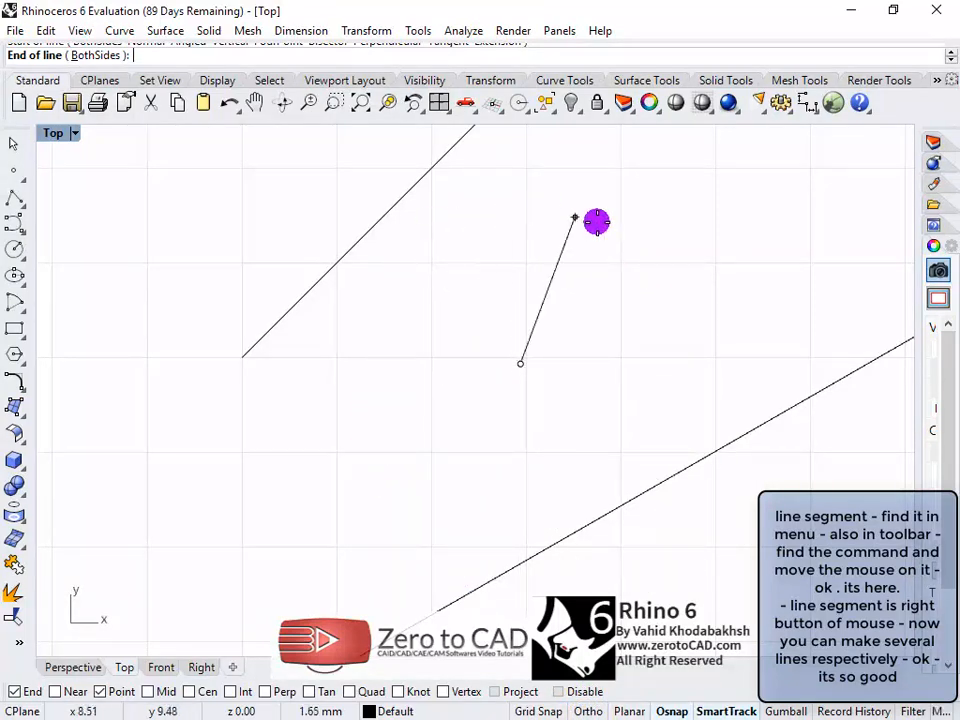
click(589, 711)
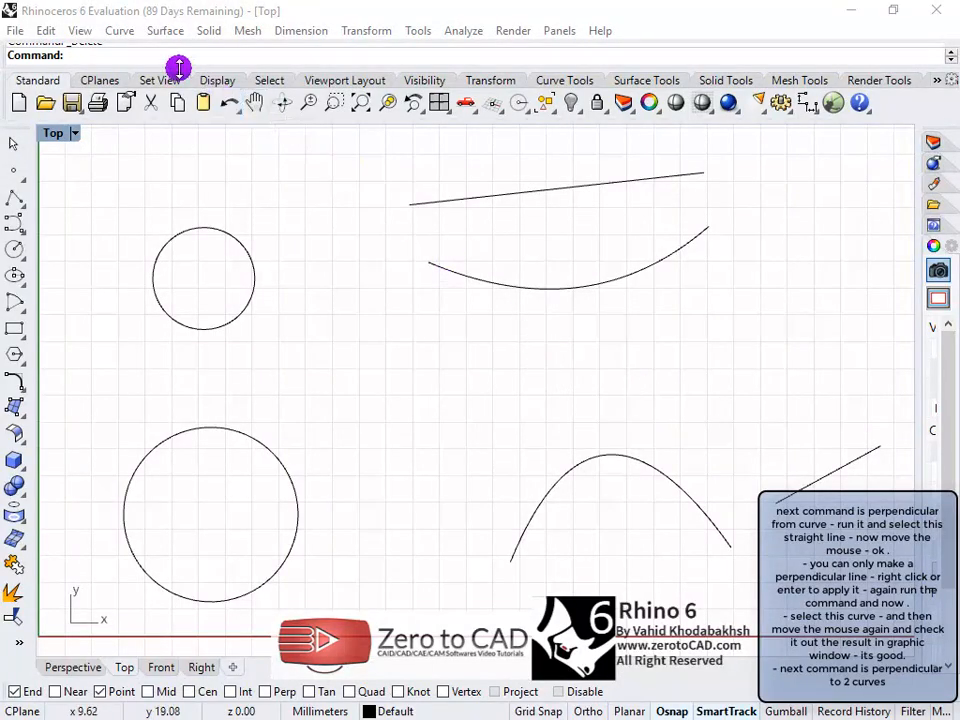
Step: Try to draw a line perpendicular from the short slanted straight line beside the arch-shaped curve, aiming it up and to the left
click(119, 30)
mouse_move(145, 100)
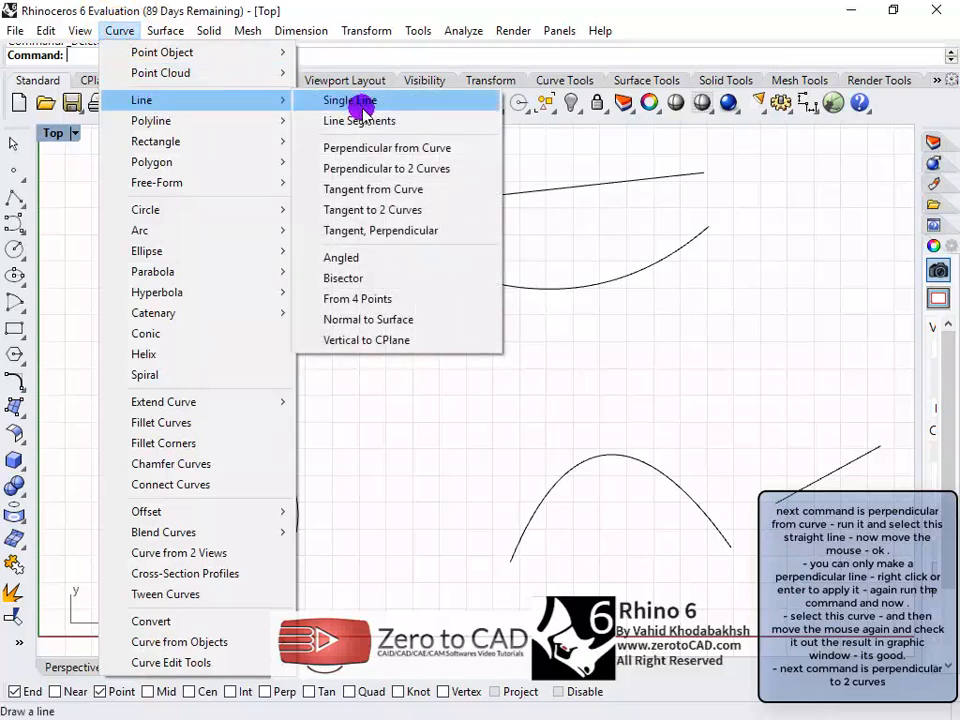
click(410, 150)
click(811, 485)
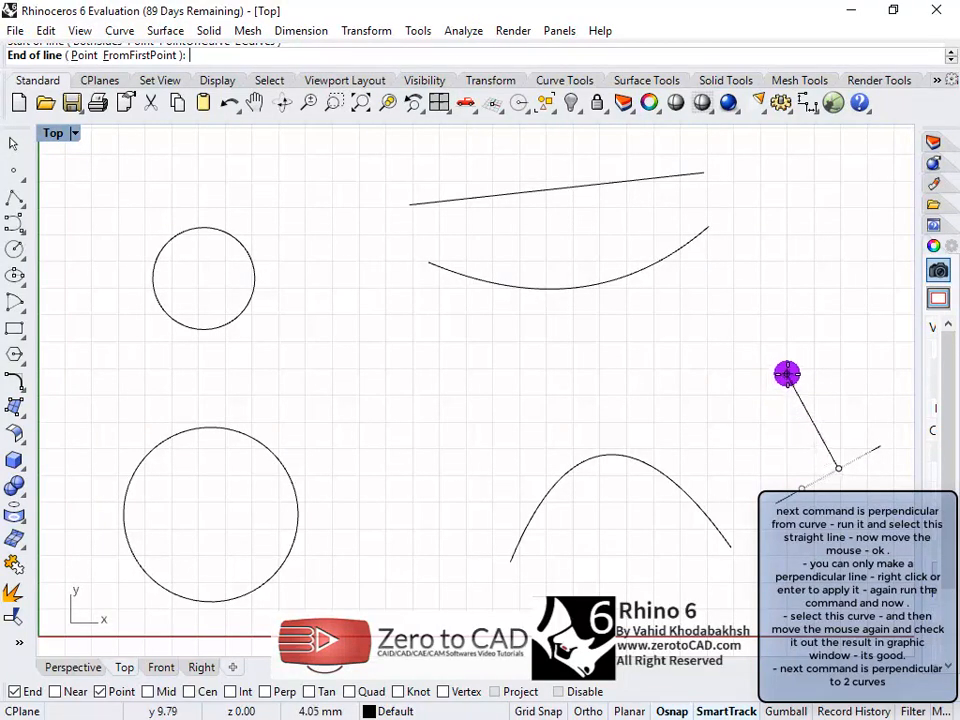
click(722, 343)
right_click(698, 405)
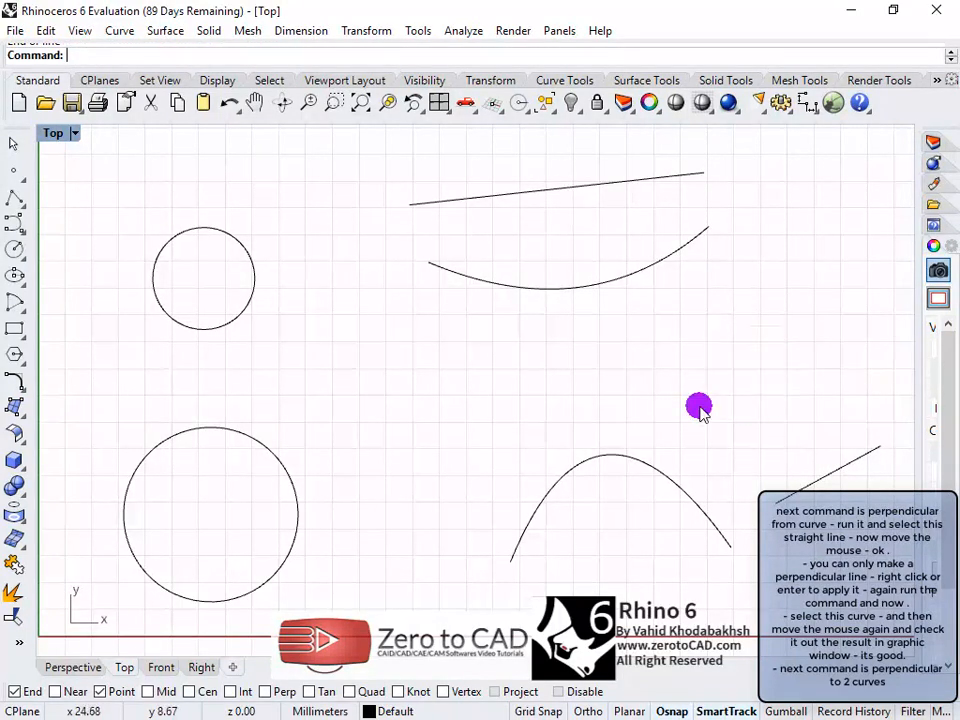
Step: Draw a line perpendicular from the left flank of the arch-shaped curve, ending at a free point up and to the left
right_click(314, 185)
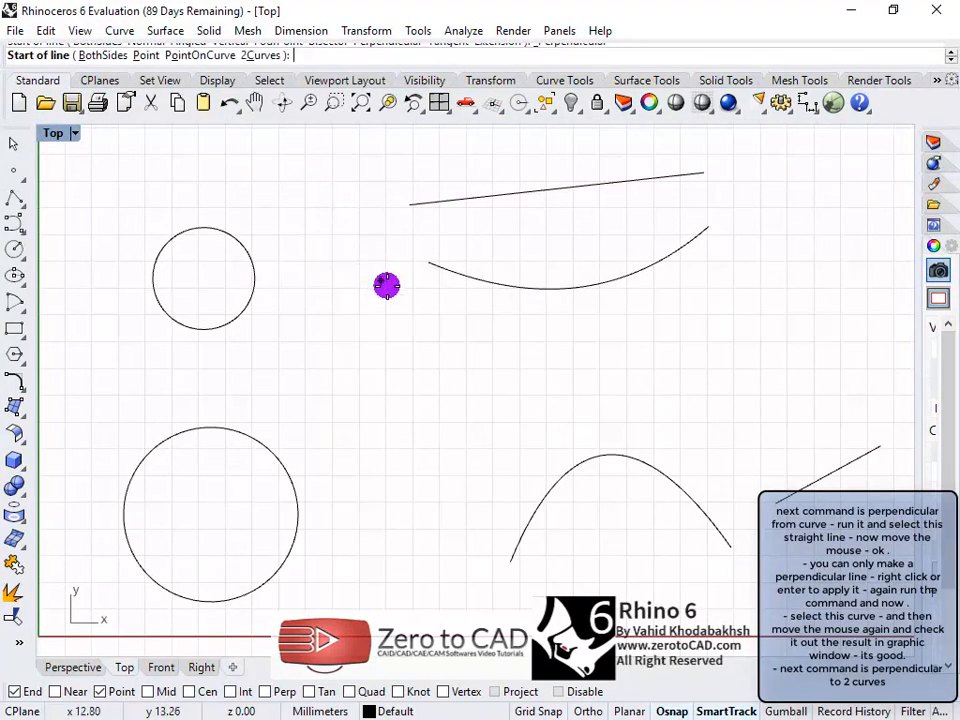
click(575, 462)
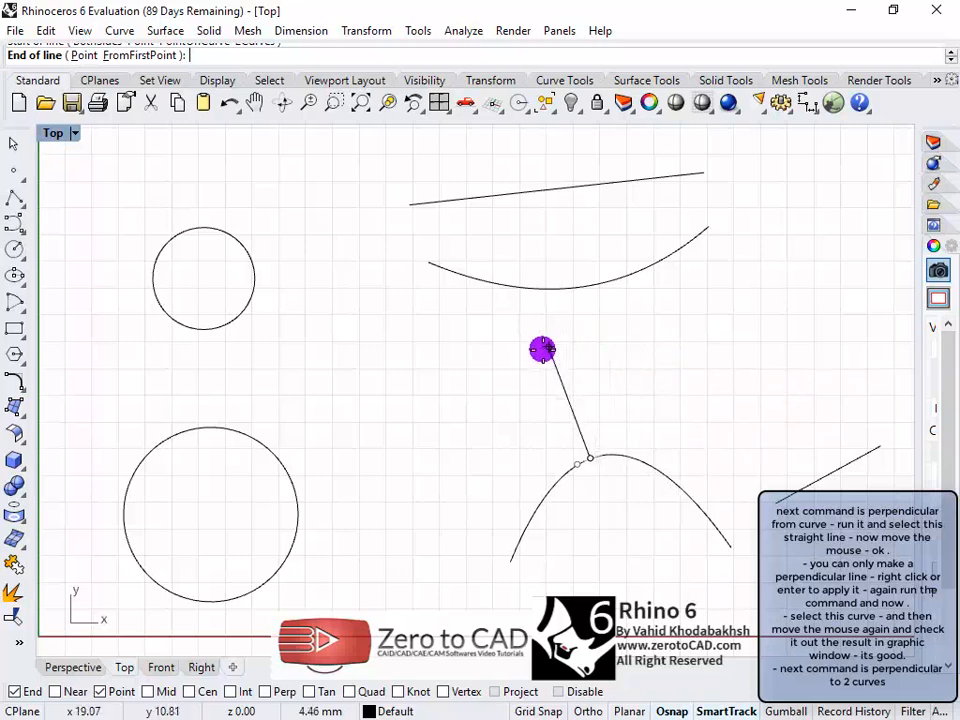
click(433, 460)
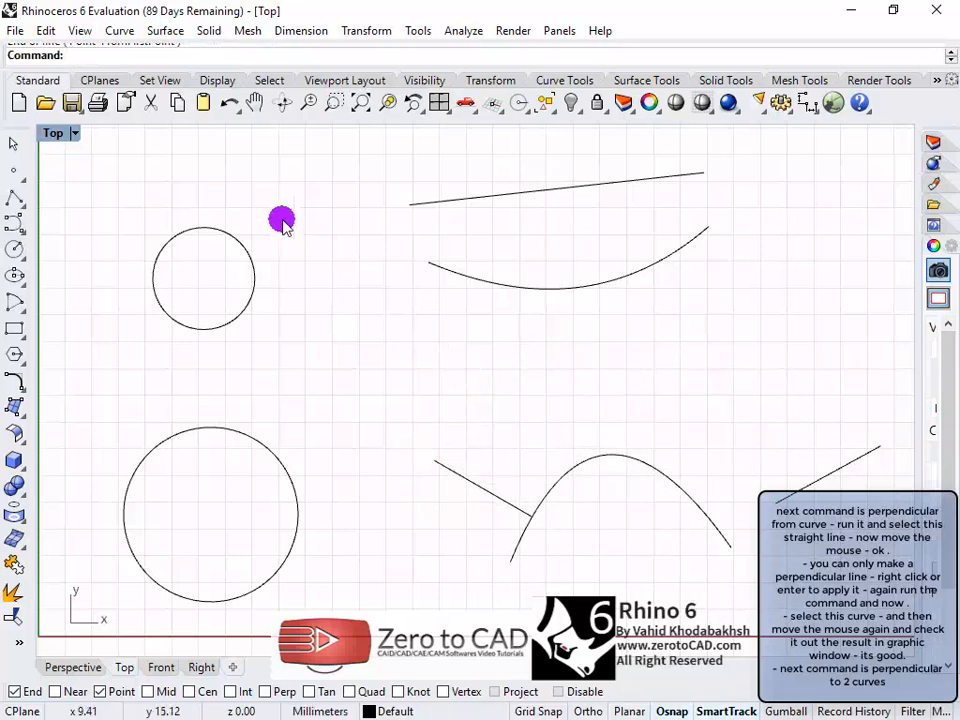
Step: Draw a line perpendicular to two curves, from the top of the arch-shaped curve to the shallow bowl-shaped curve above it
click(119, 30)
mouse_move(147, 103)
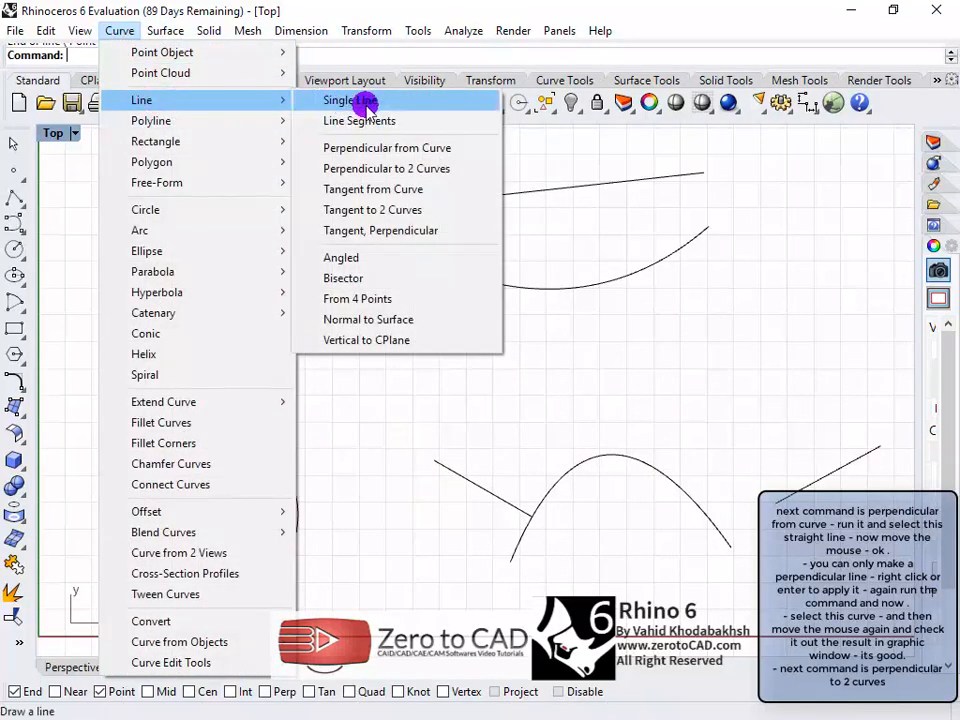
click(404, 170)
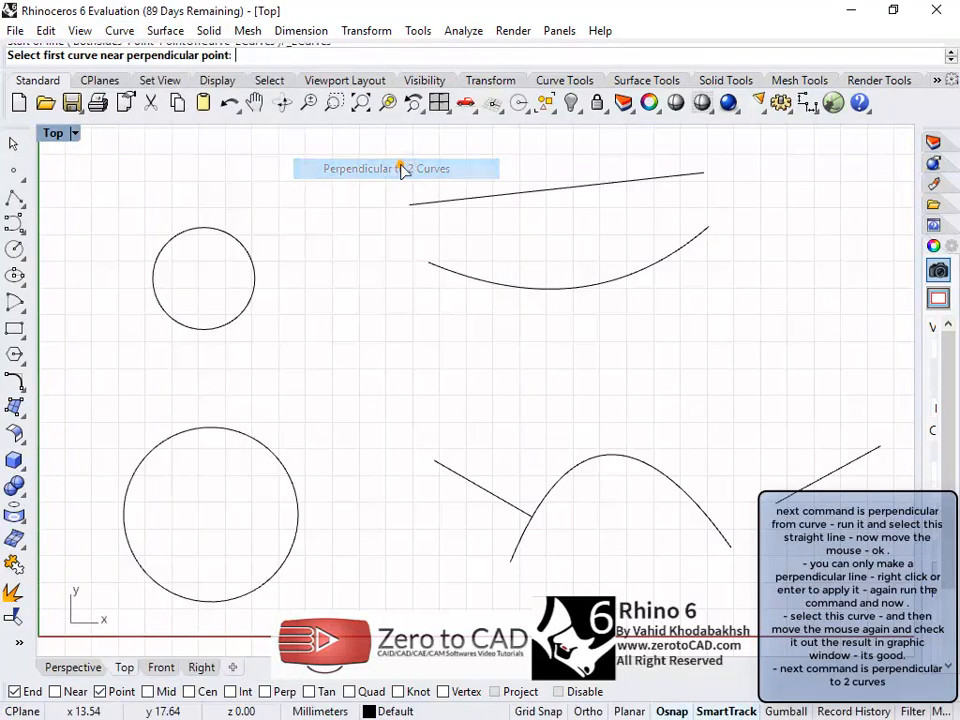
click(628, 458)
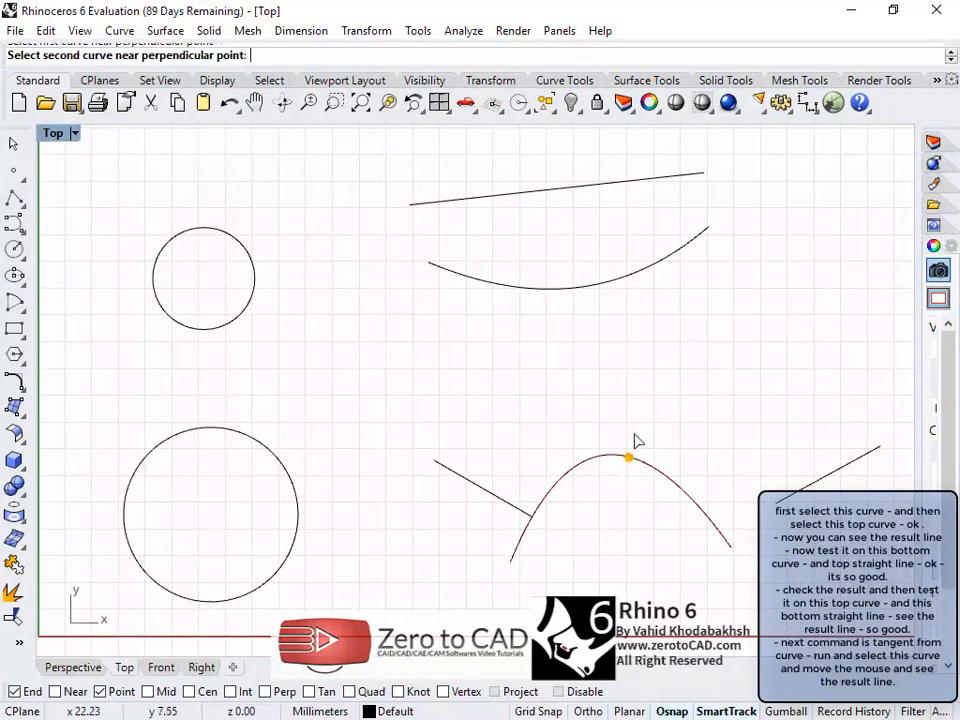
click(615, 282)
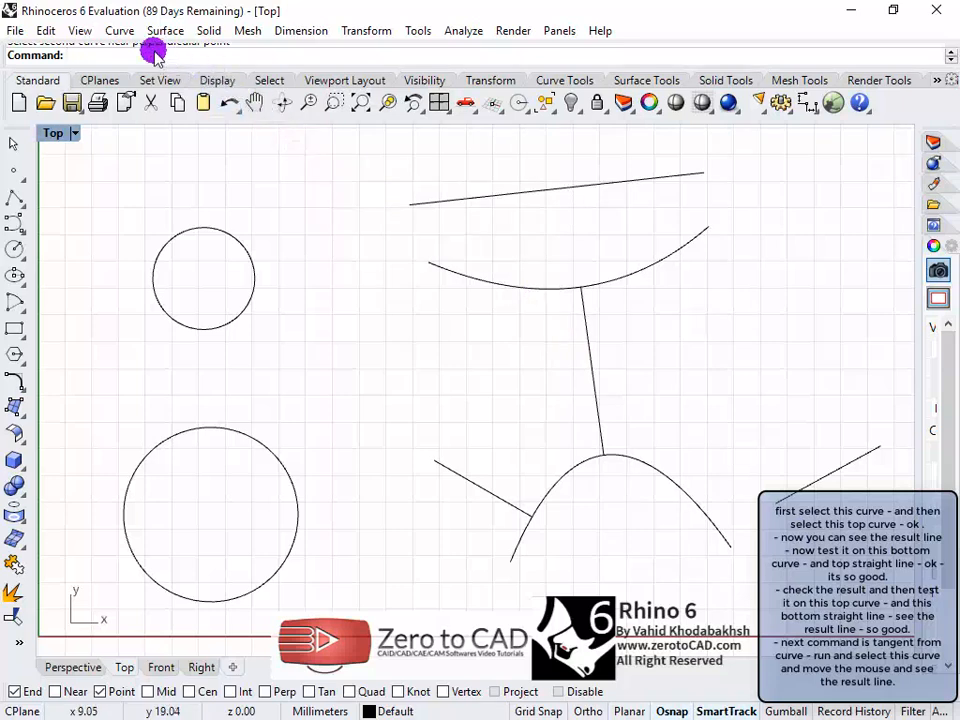
Step: Draw a line perpendicular to both the arch-shaped curve and the long straight line at the top of the drawing
right_click(320, 172)
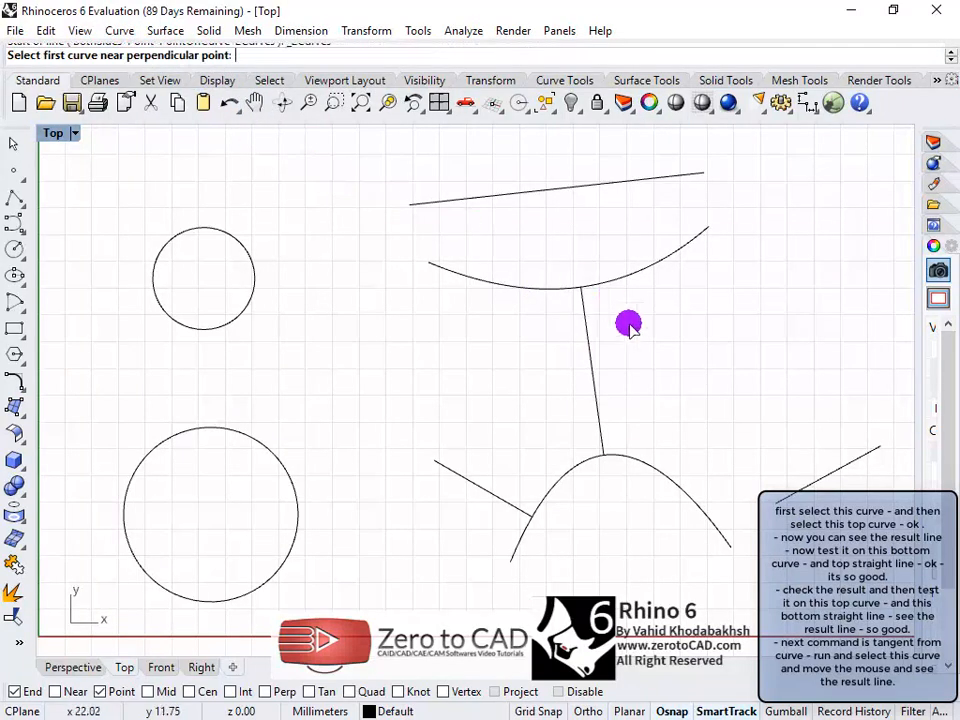
click(645, 462)
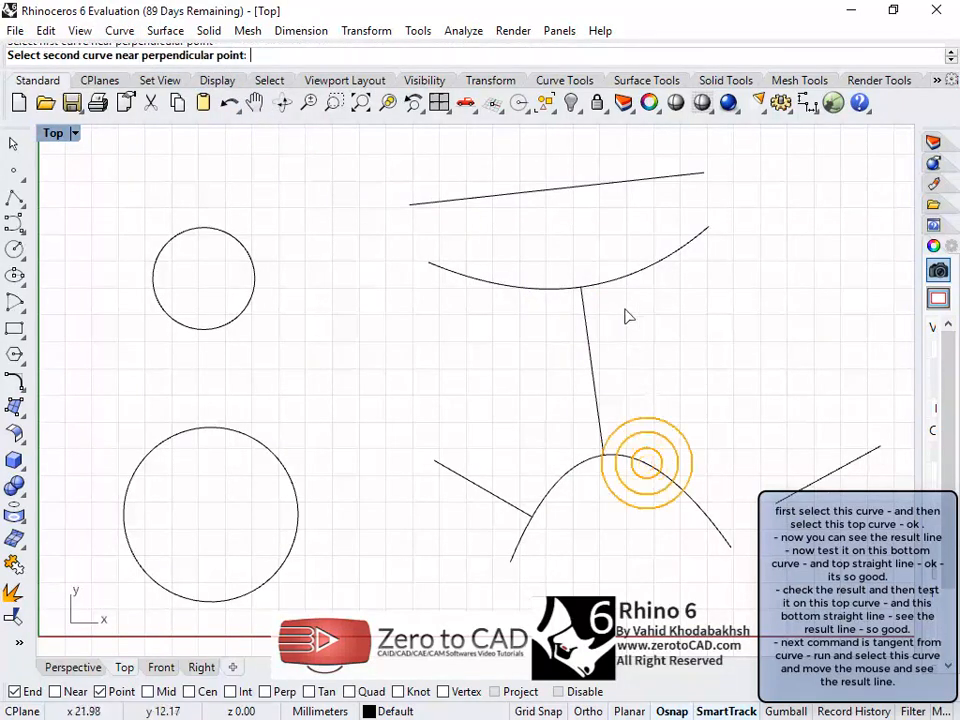
click(587, 187)
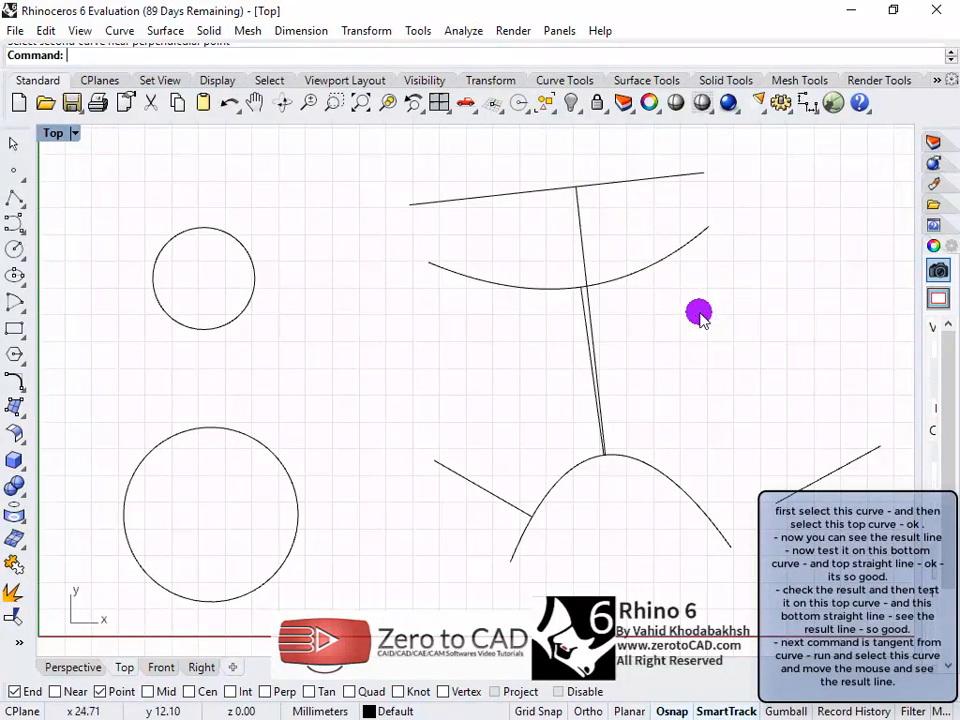
Step: Draw a line perpendicular to both the right half of the bowl-shaped curve and the short slanted line at the lower right
right_click(685, 320)
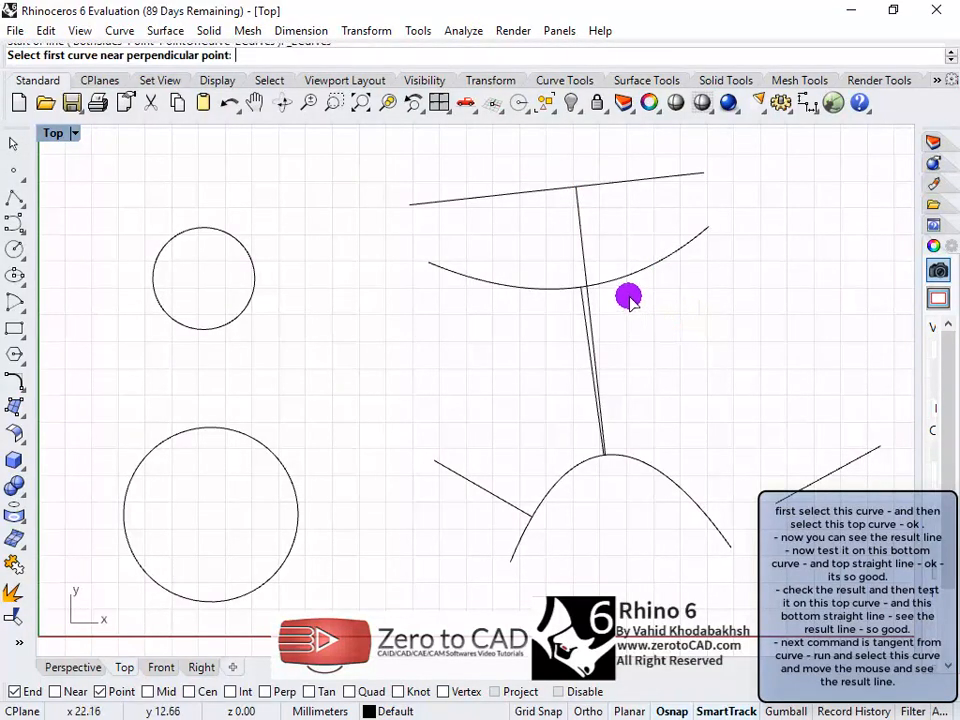
click(624, 276)
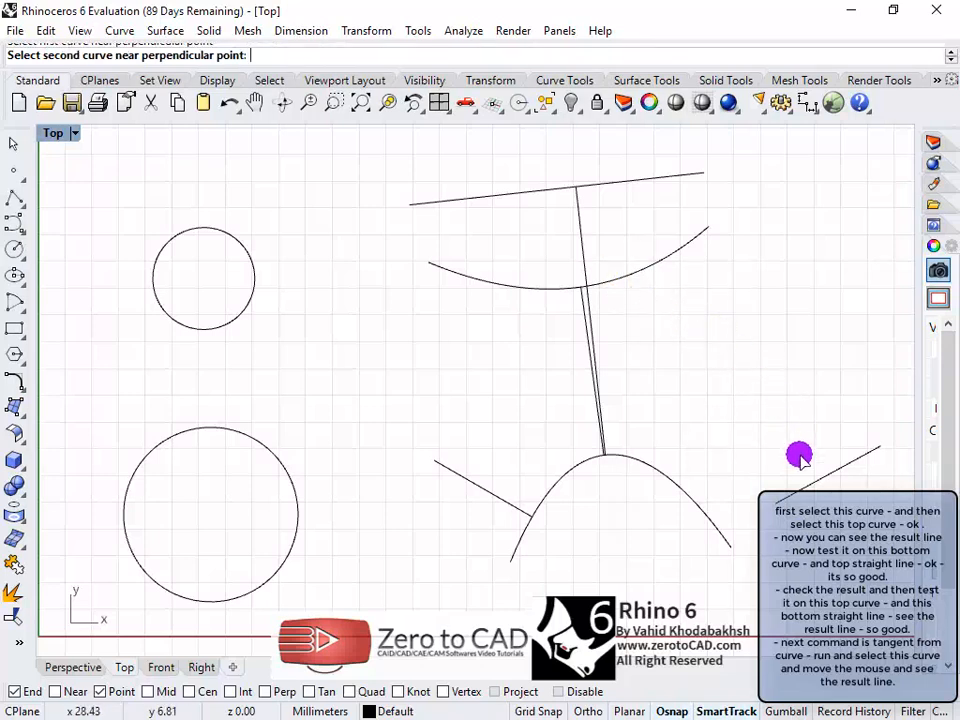
click(803, 490)
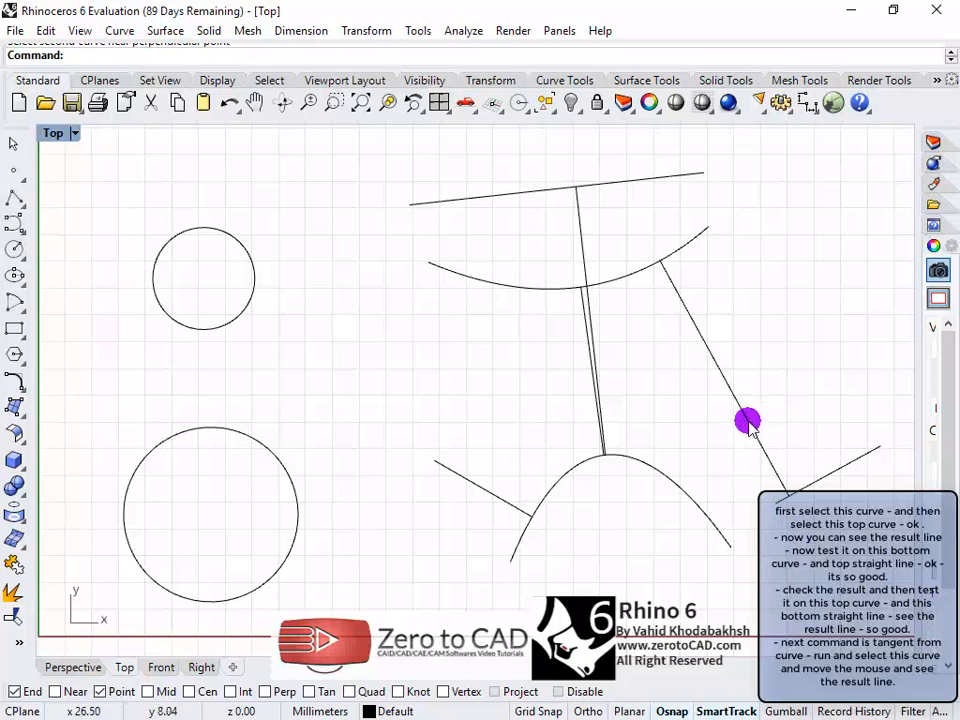
Step: Draw a line tangent from the arch-shaped curve just right of its peak, ending at a free point up and to the left
click(120, 31)
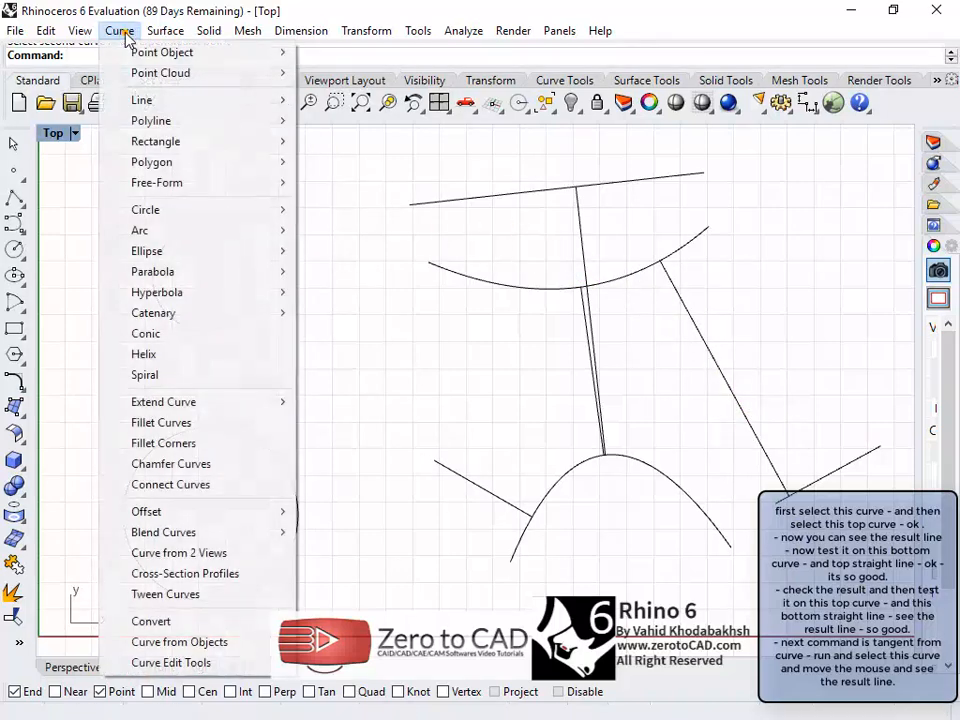
mouse_move(146, 97)
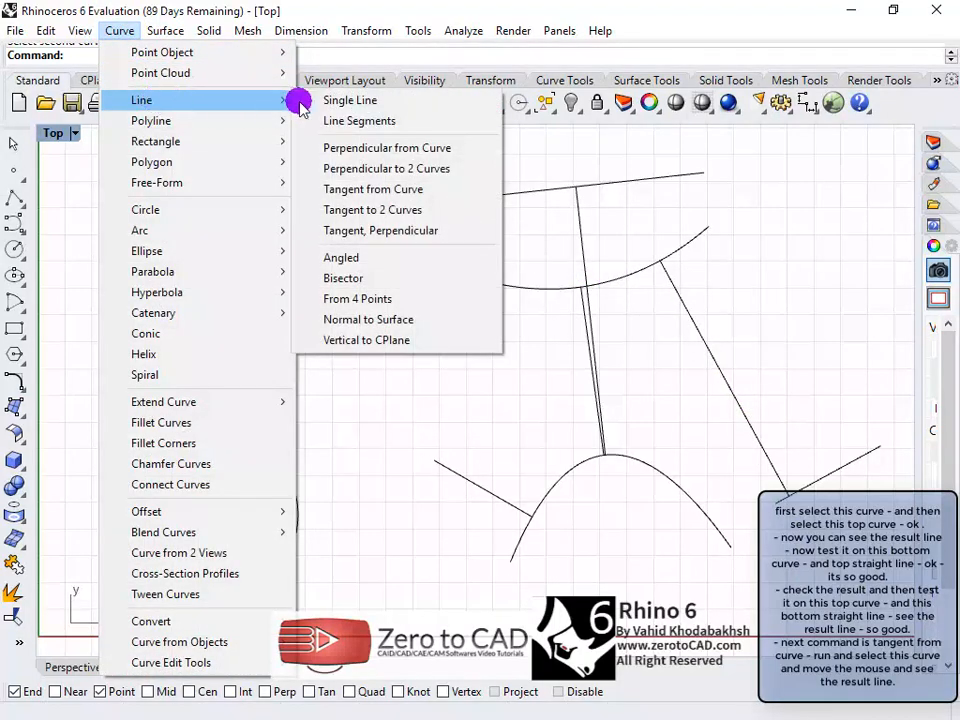
click(376, 191)
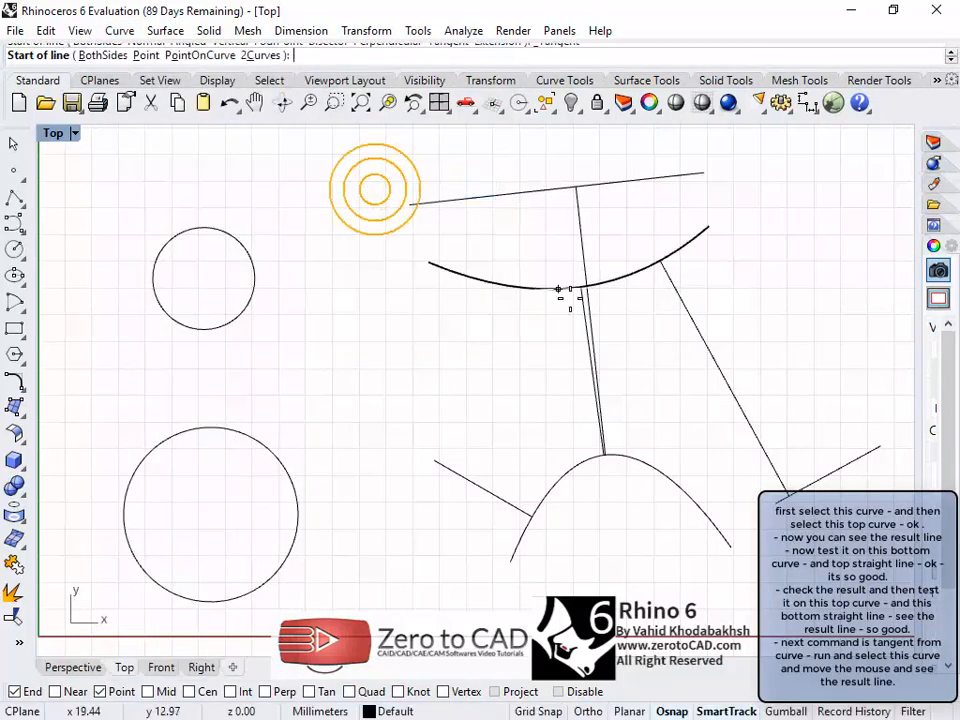
click(657, 466)
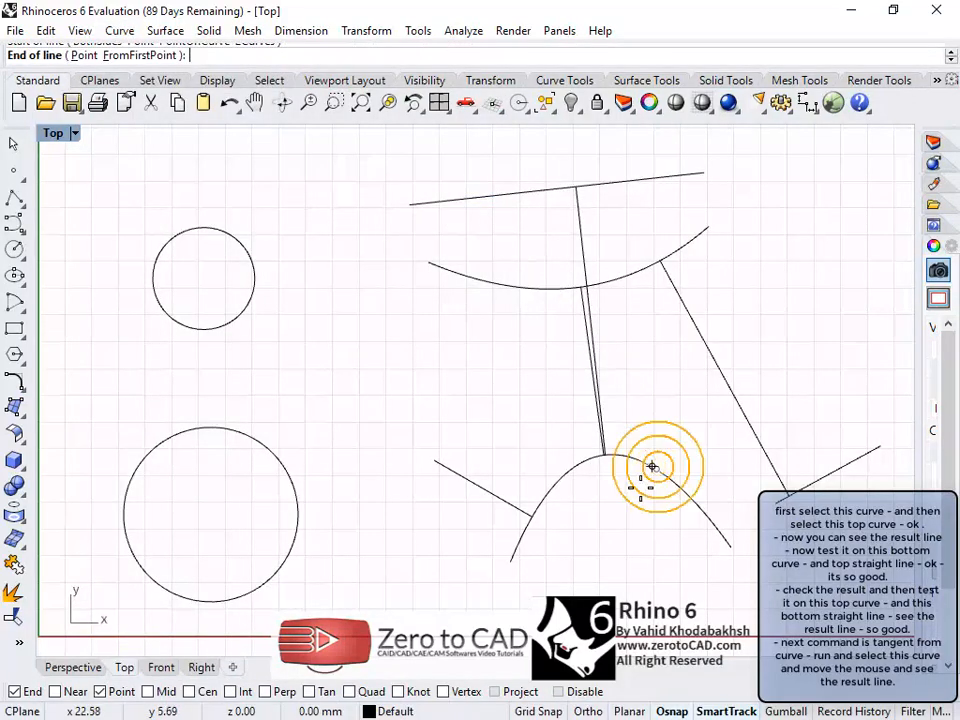
scroll(636, 514, up, 2)
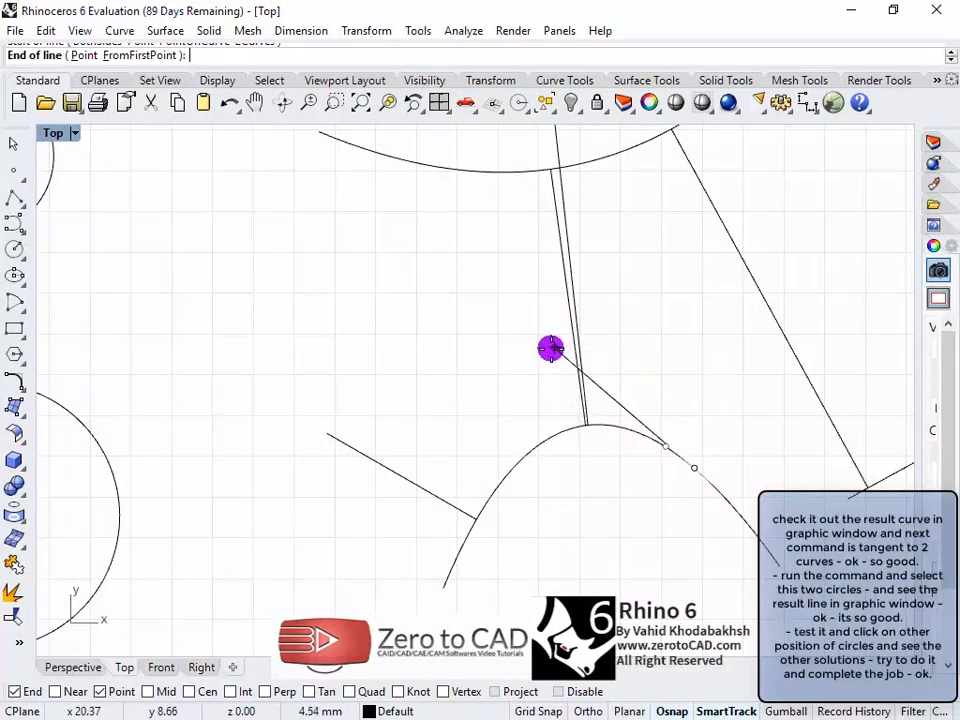
click(509, 366)
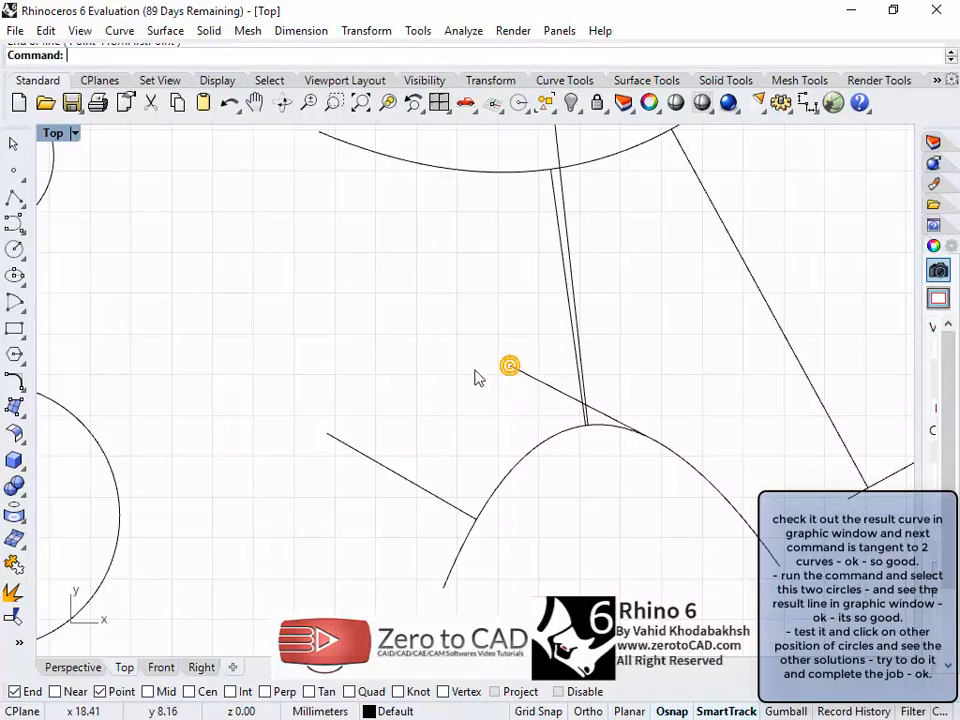
Step: Draw a line tangent to two curves along the right sides of the large lower circle and the small upper circle
scroll(476, 377, down, 4)
right_drag(363, 320, 433, 370)
click(119, 30)
mouse_move(165, 100)
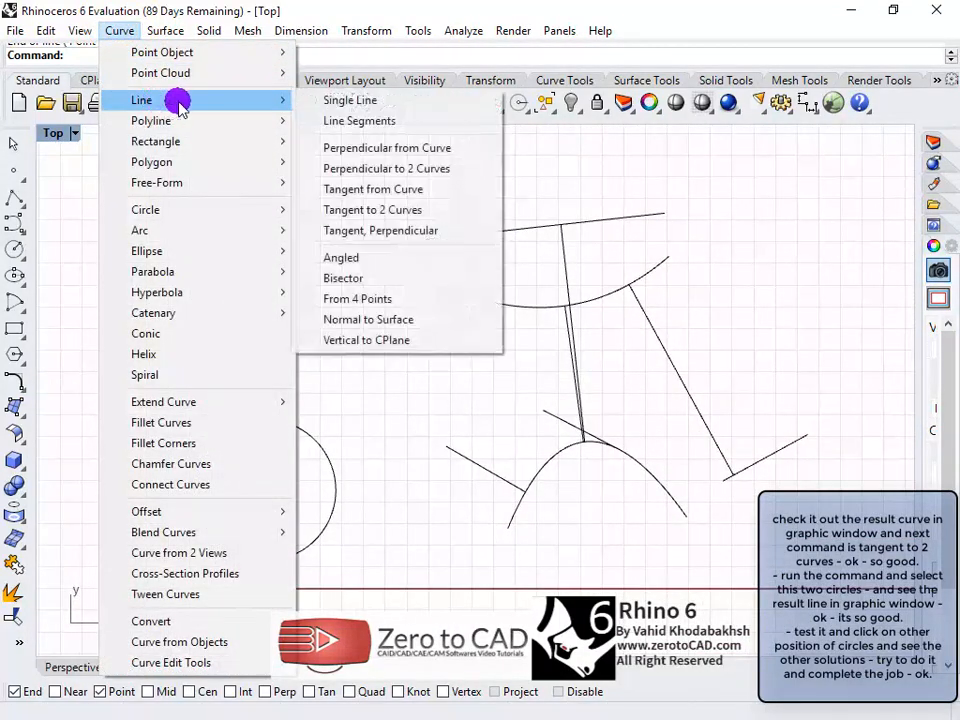
click(385, 208)
right_drag(378, 333, 428, 345)
scroll(420, 348, up, 3)
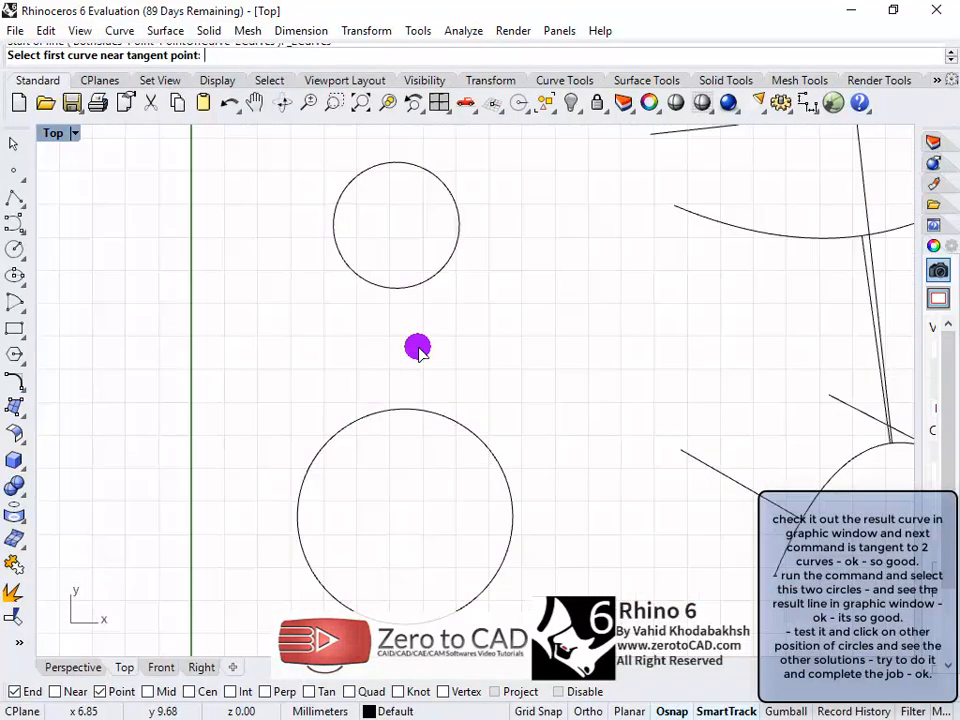
click(504, 470)
click(460, 232)
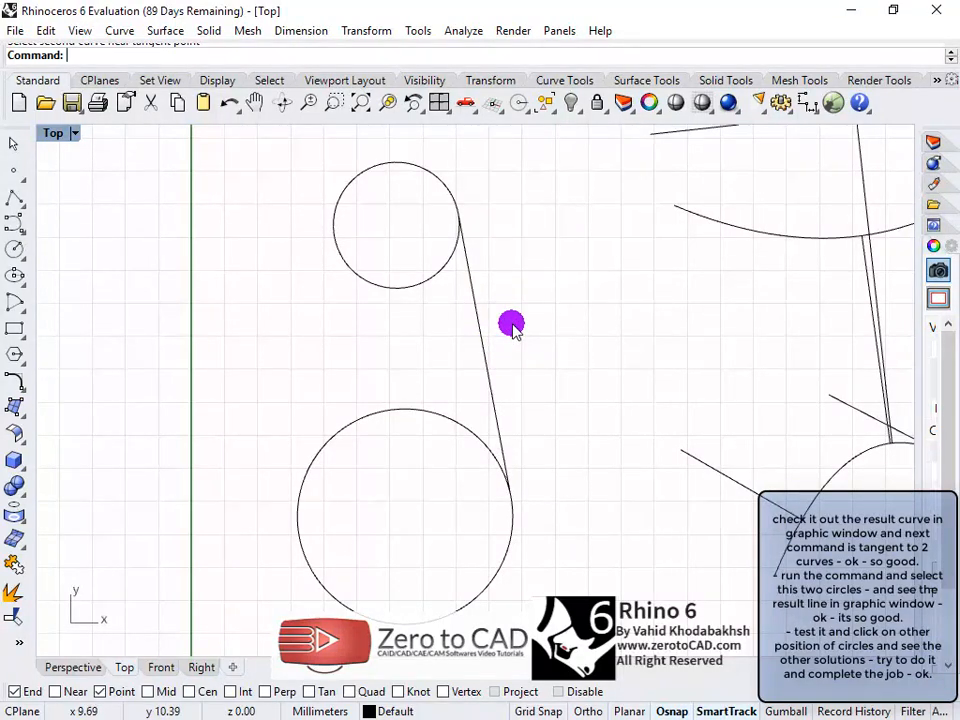
Step: Draw a second outer tangent line joining the left sides of the large and small circles
key(Return)
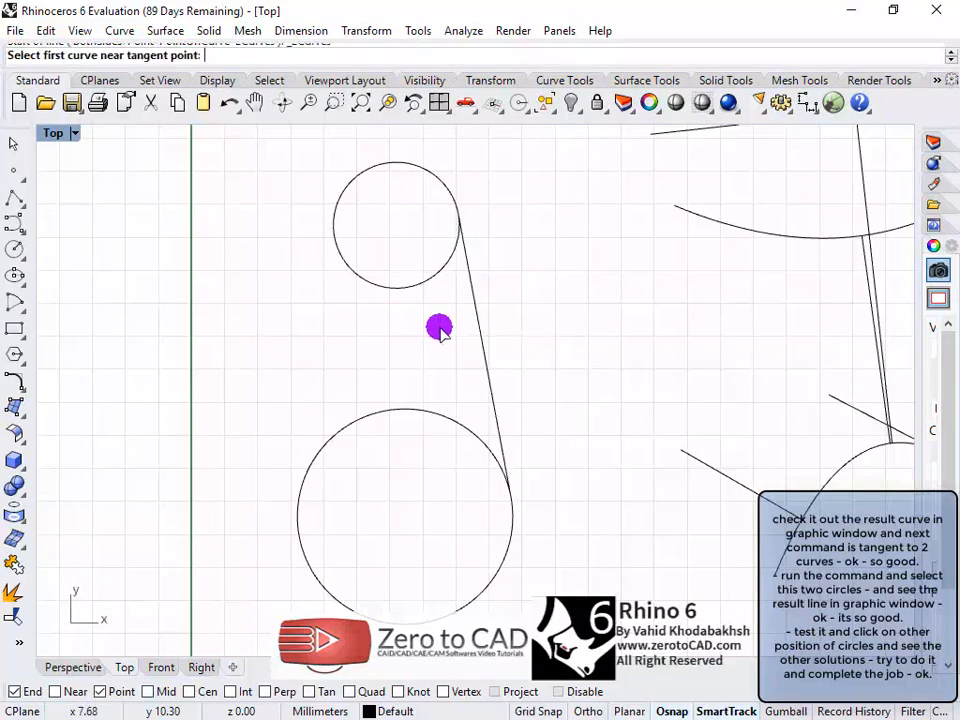
click(311, 470)
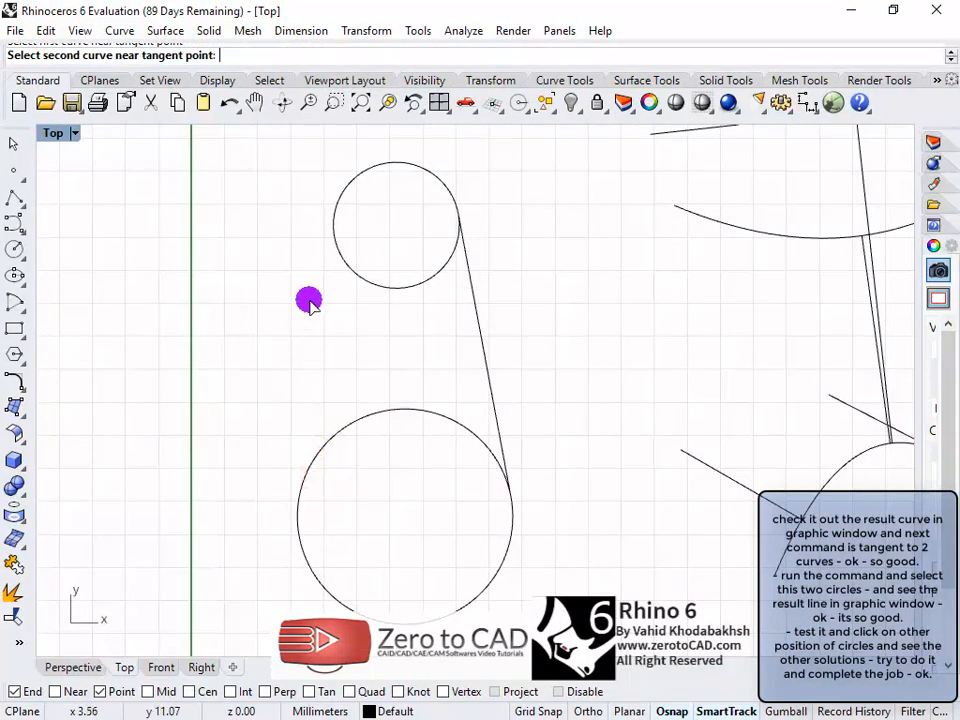
click(330, 227)
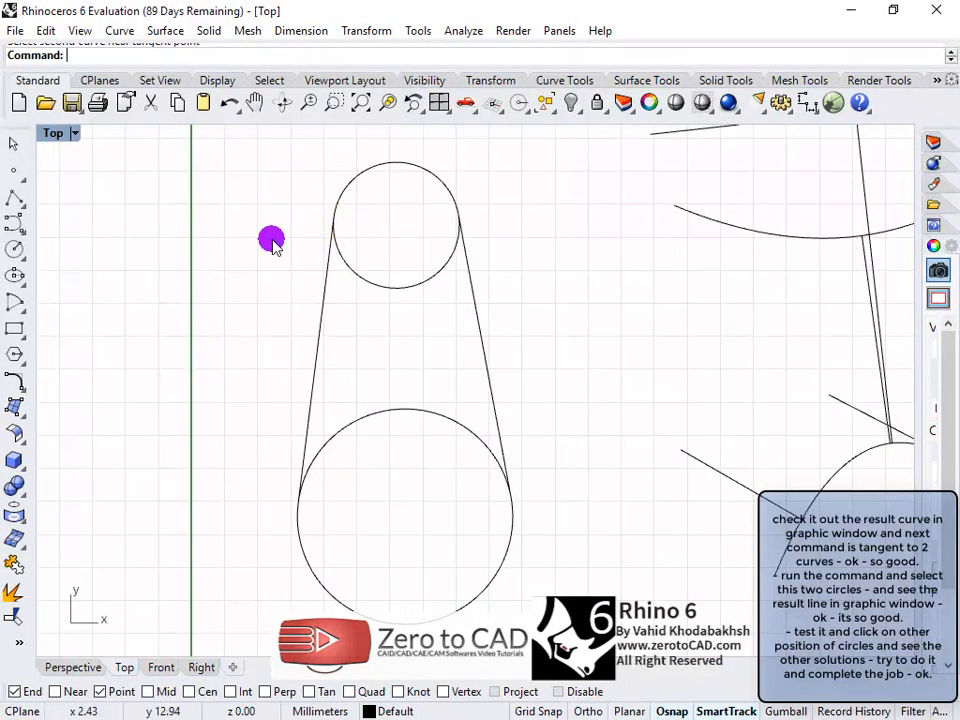
Step: Draw two crossing inner tangent lines between the circles, each joining opposite sides of the large and small circle
key(Return)
click(325, 445)
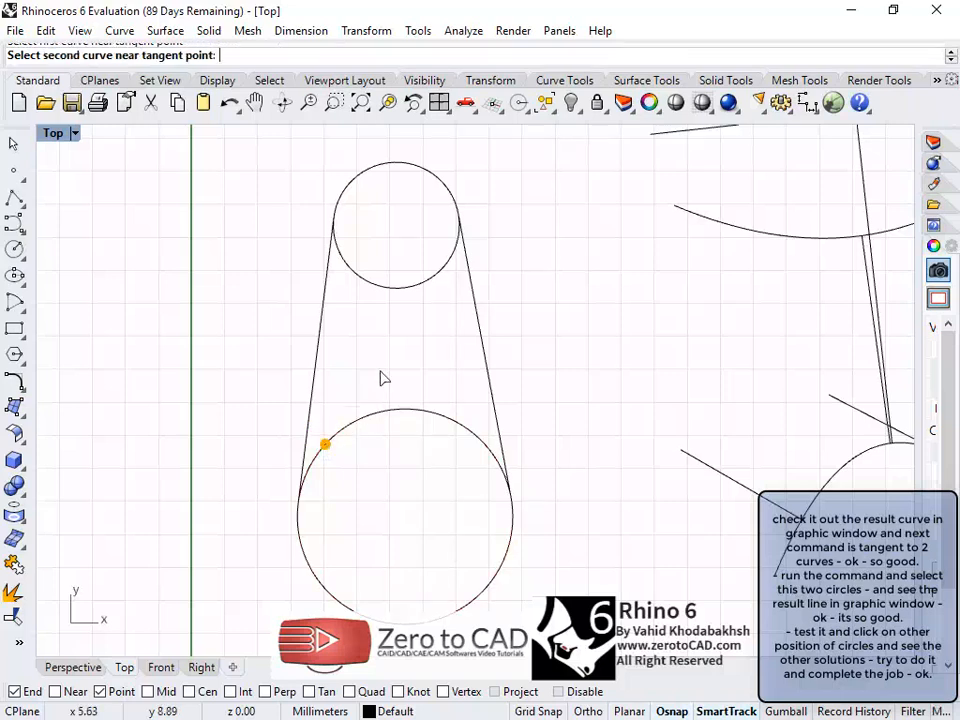
click(445, 266)
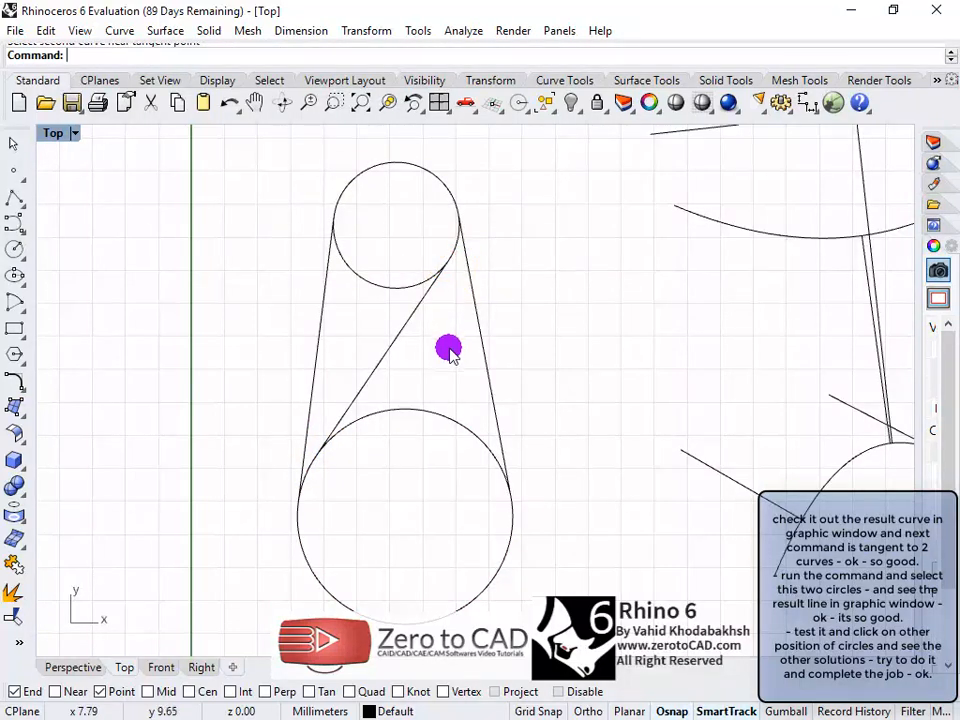
key(Return)
click(474, 433)
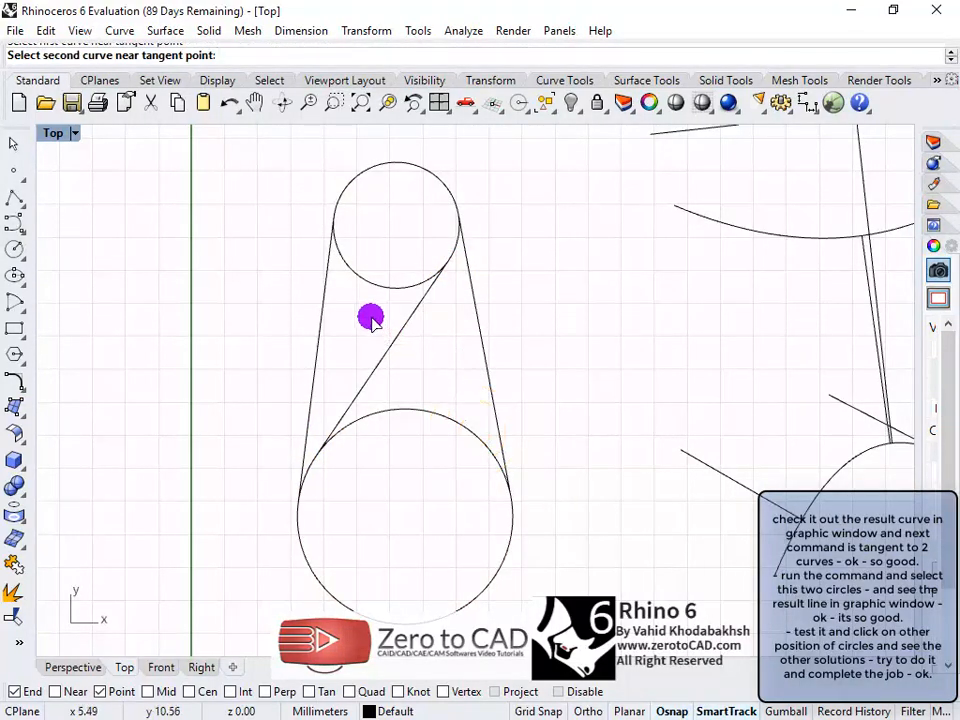
click(341, 260)
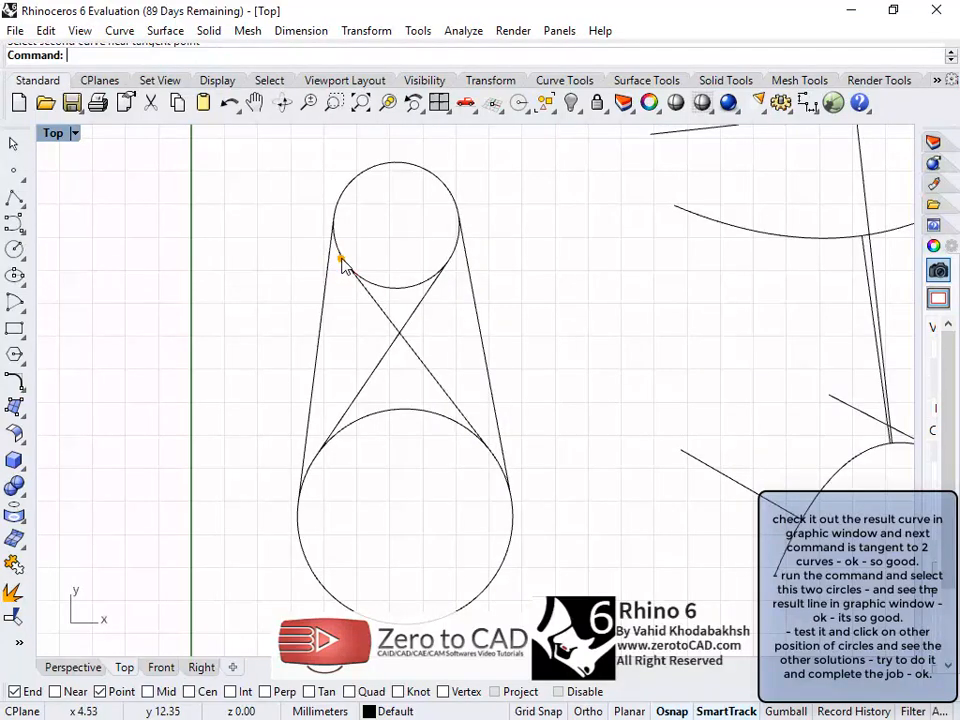
Step: Delete the four tangent lines between the two circles and all the connecting lines around the curves, keeping the original curves
scroll(384, 328, down, 3)
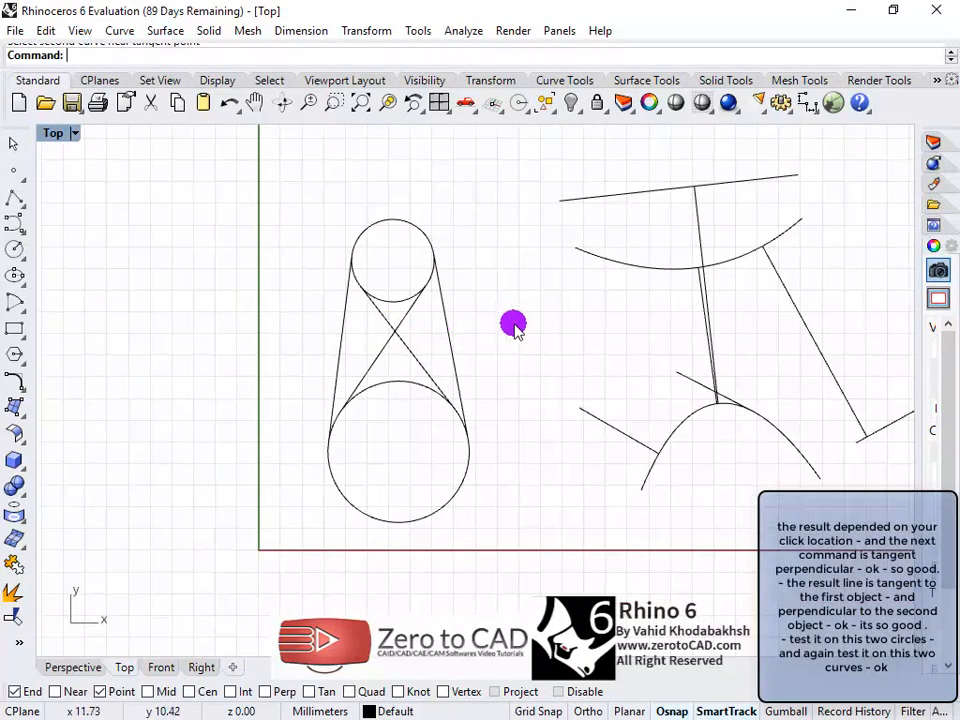
scroll(514, 326, down, 1)
click(122, 32)
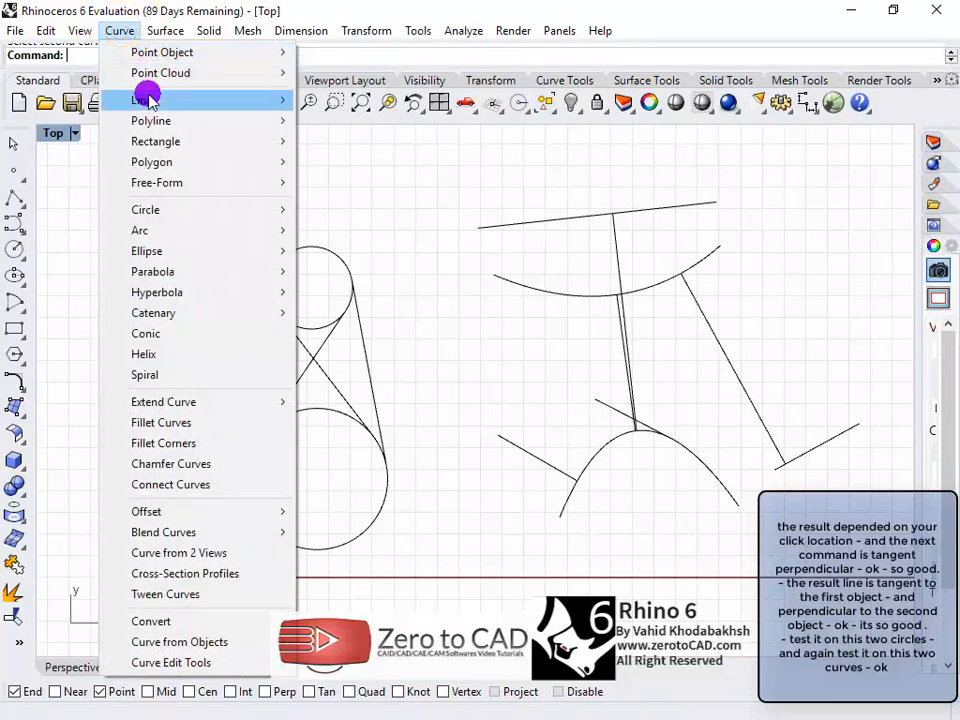
mouse_move(176, 96)
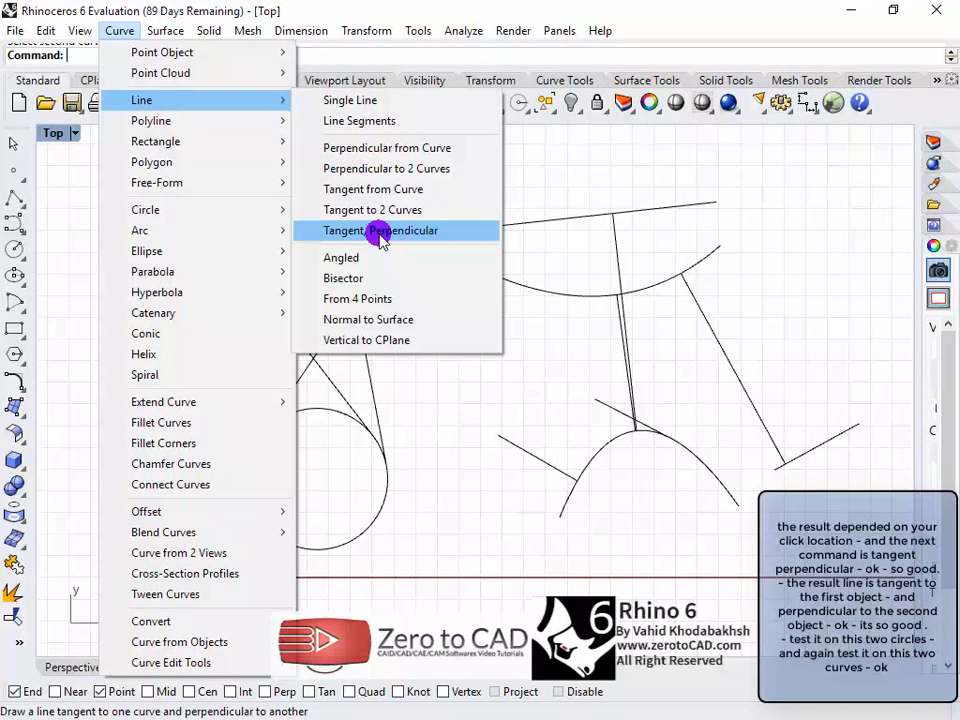
click(417, 384)
drag(411, 350, 232, 375)
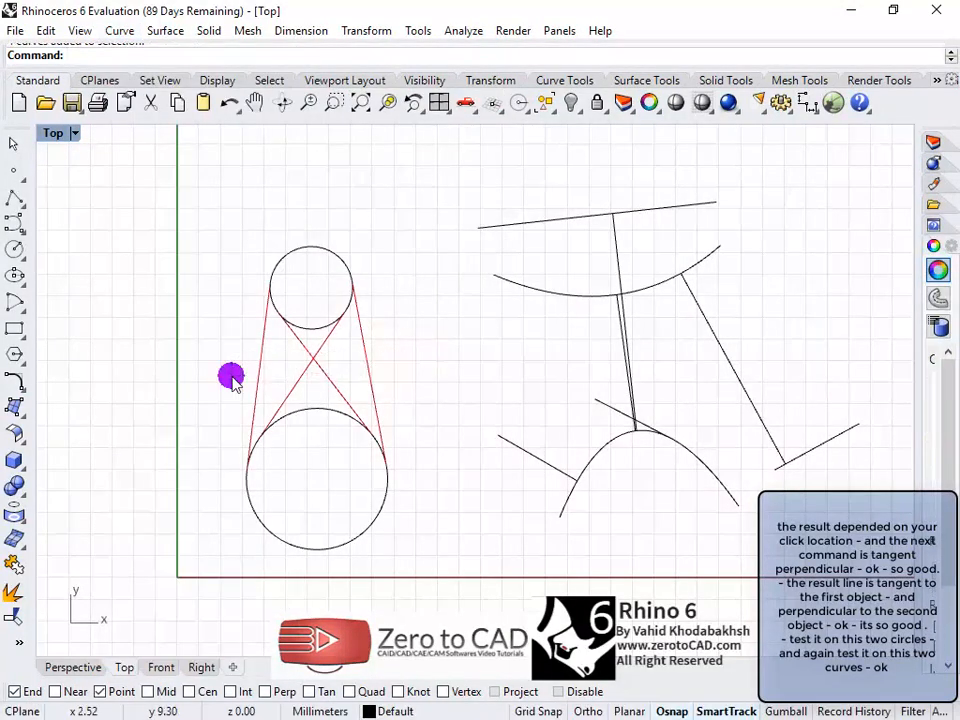
key(Delete)
drag(761, 354, 563, 410)
key(Delete)
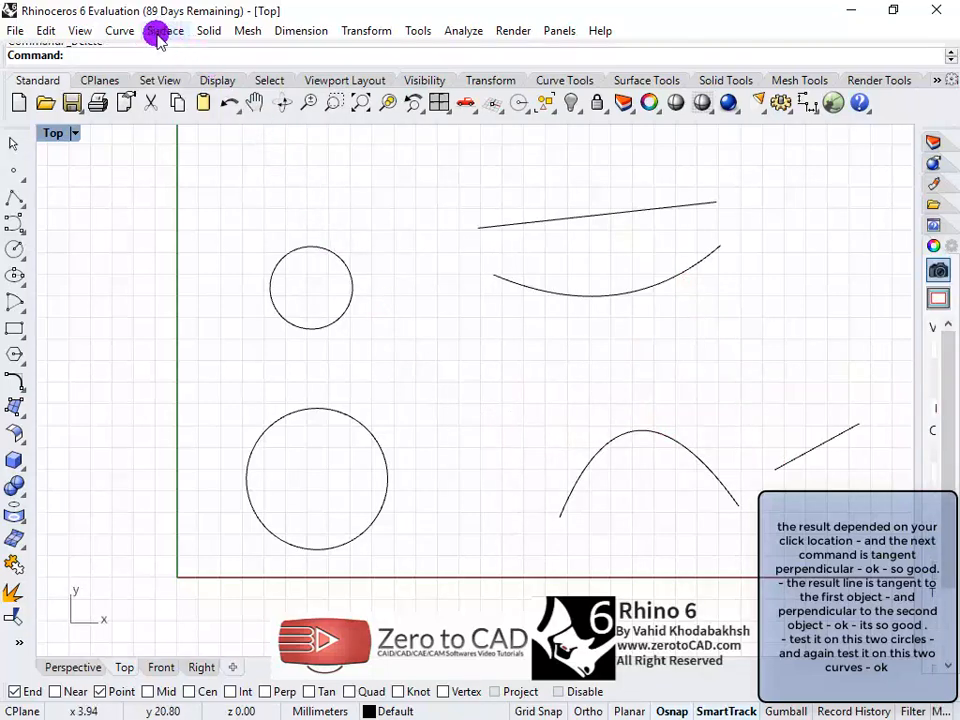
Step: Draw a Tangent, Perpendicular line from the large circle's left side to the lower left of the small circle
click(120, 32)
mouse_move(146, 99)
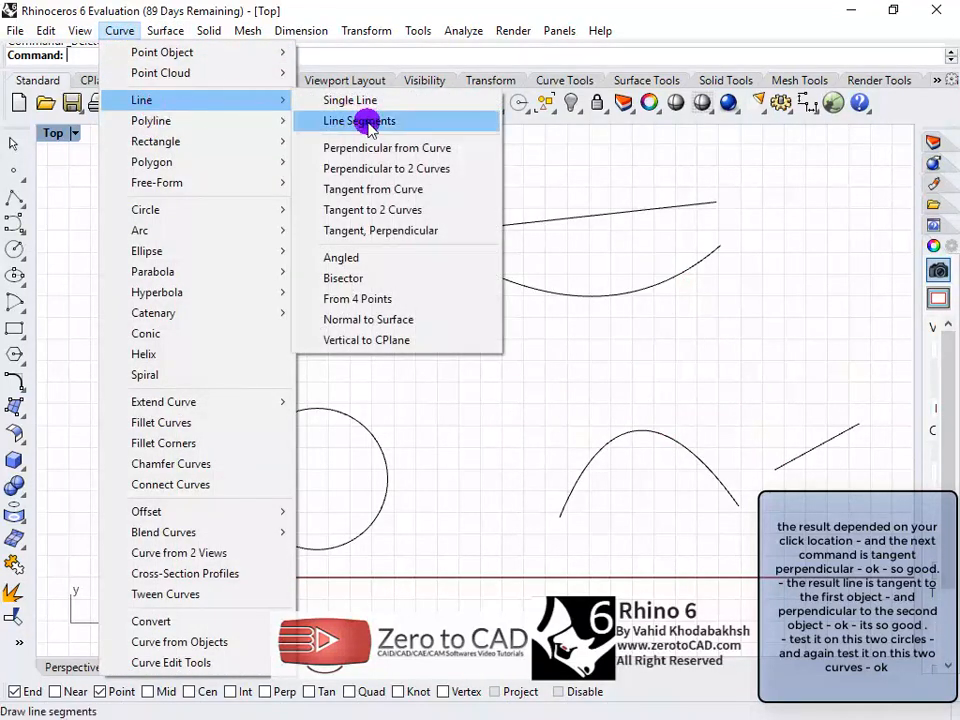
click(364, 231)
scroll(270, 392, up, 4)
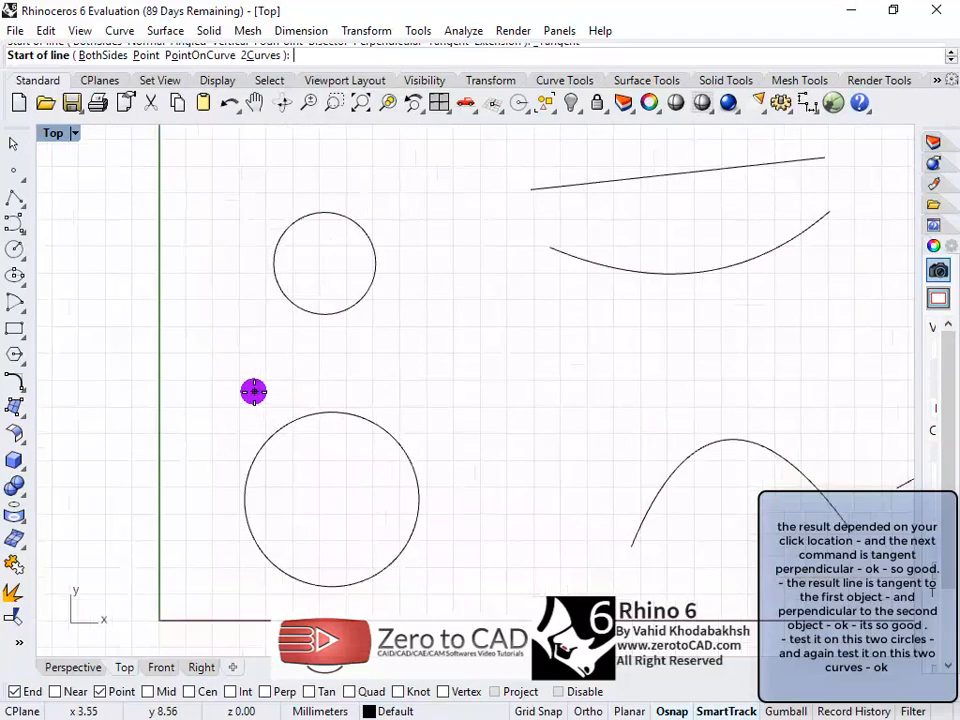
click(303, 428)
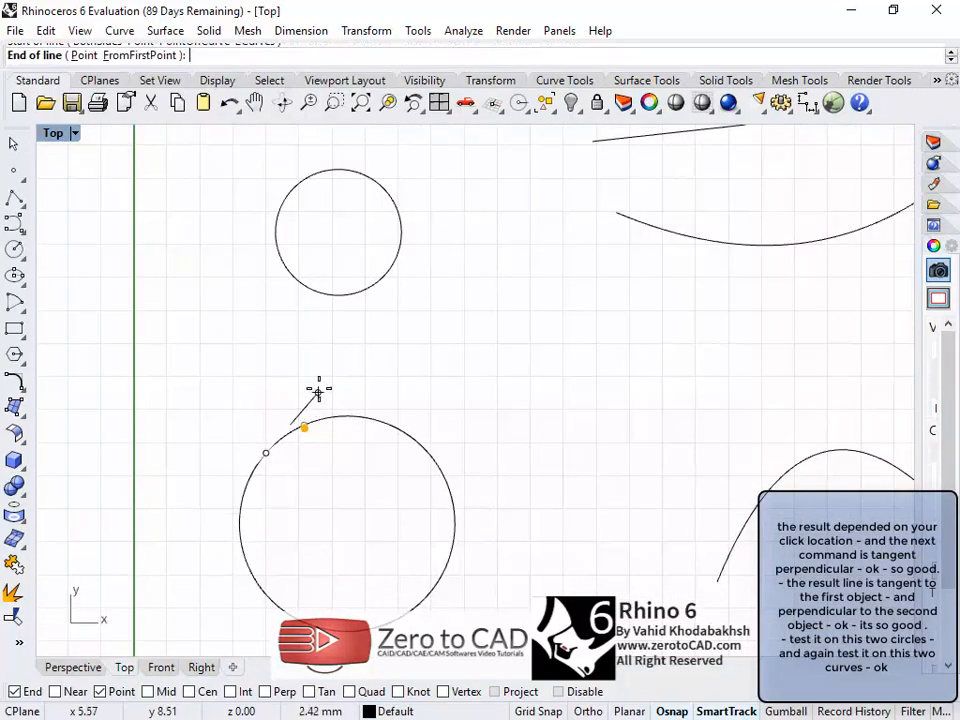
click(323, 298)
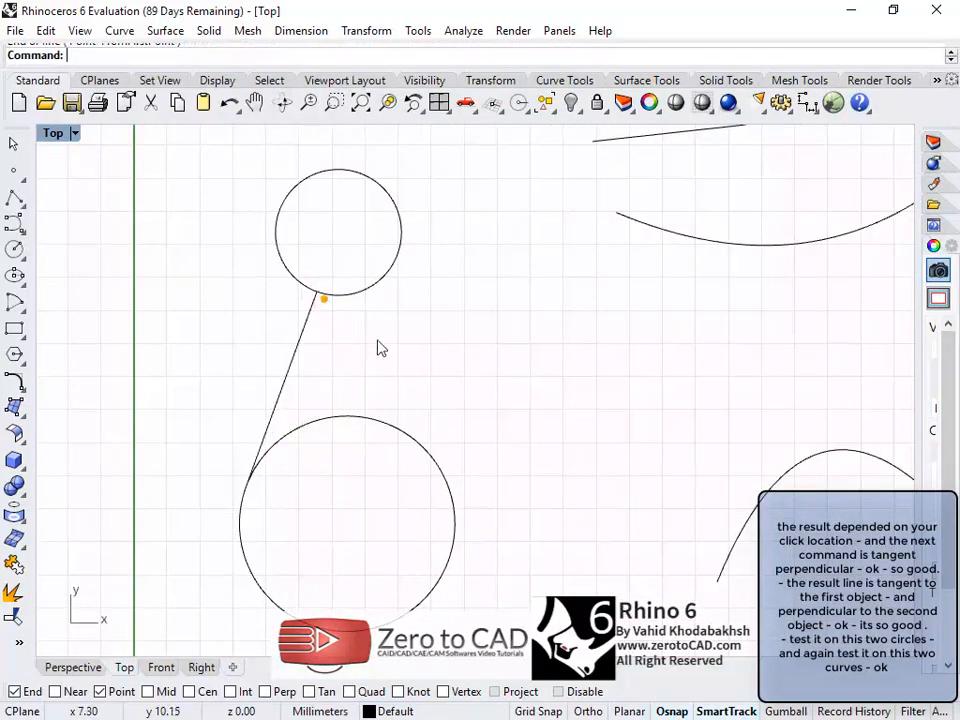
Step: Draw a second line tangent to the large circle's right side and perpendicular to the small circle's lower right
right_click(380, 343)
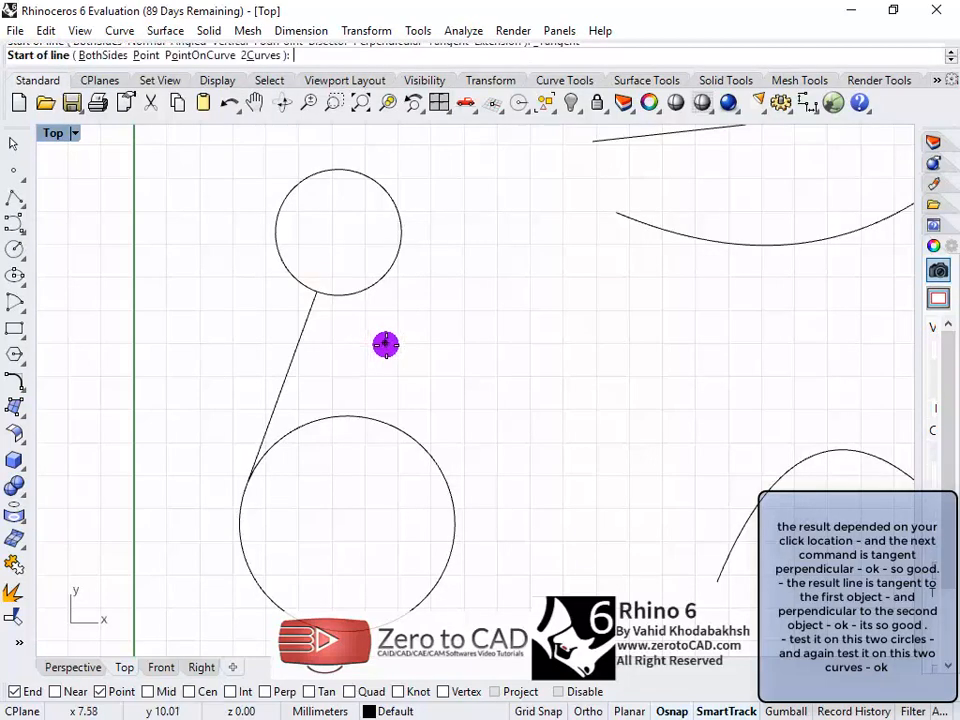
click(411, 435)
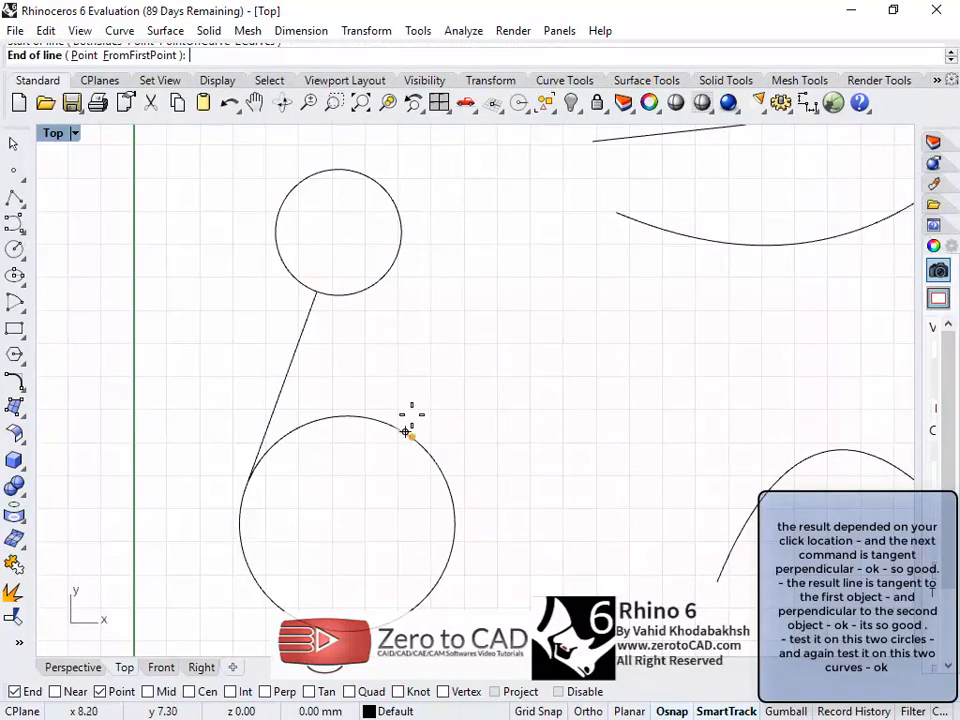
click(369, 293)
Step: Draw a line tangent to the arch-shaped curve's left side and perpendicular to the right part of the shallow curve above
right_drag(635, 345, 317, 371)
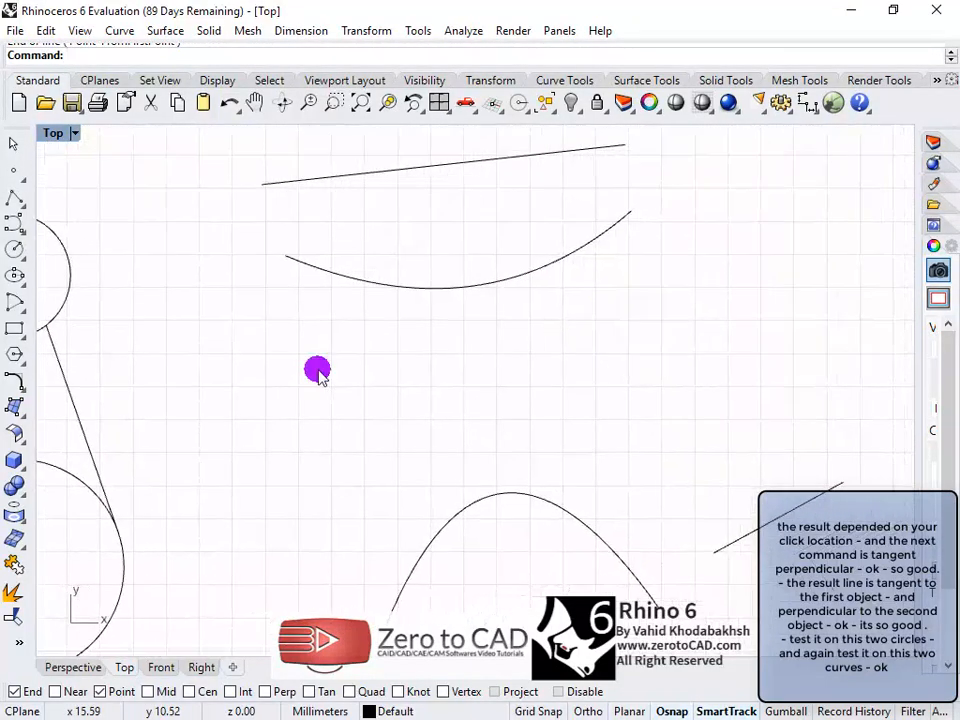
right_click(446, 405)
click(463, 507)
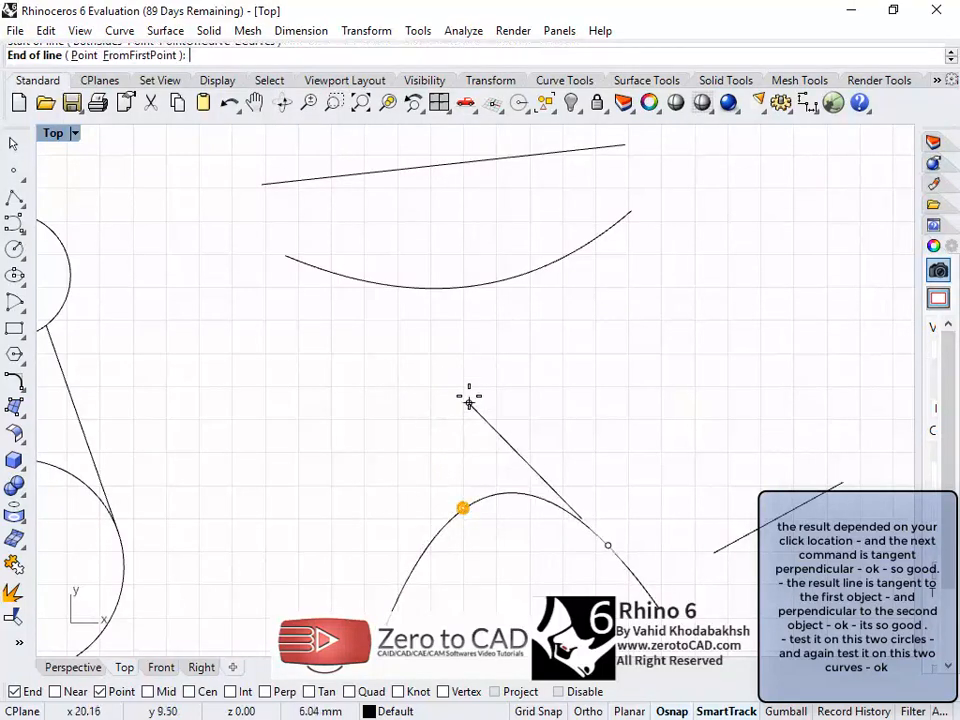
click(569, 258)
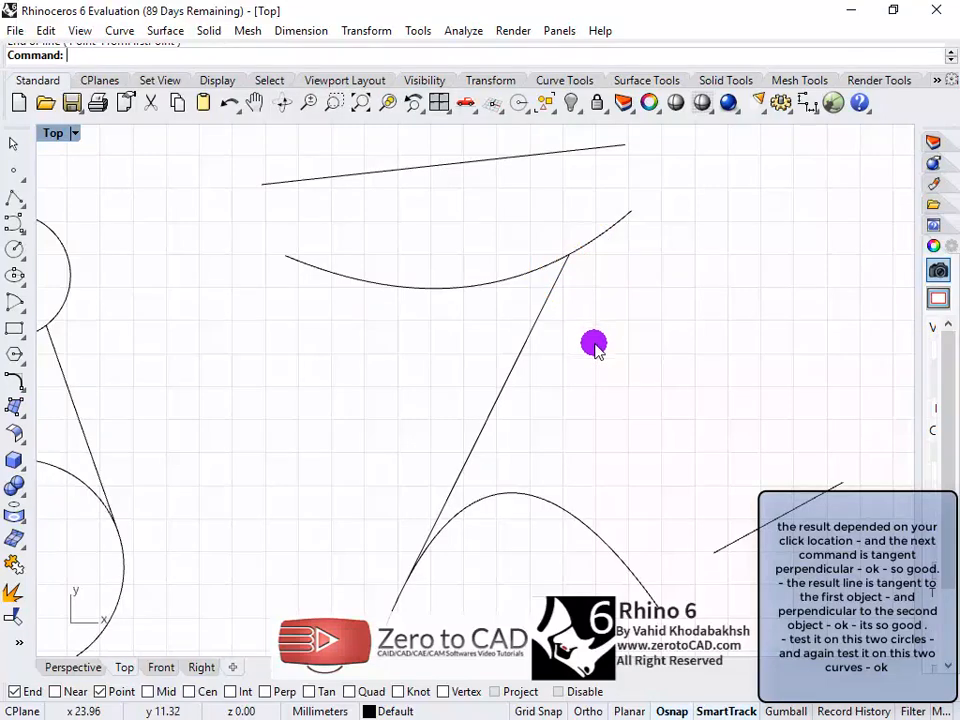
scroll(521, 356, up, 3)
scroll(491, 356, down, 7)
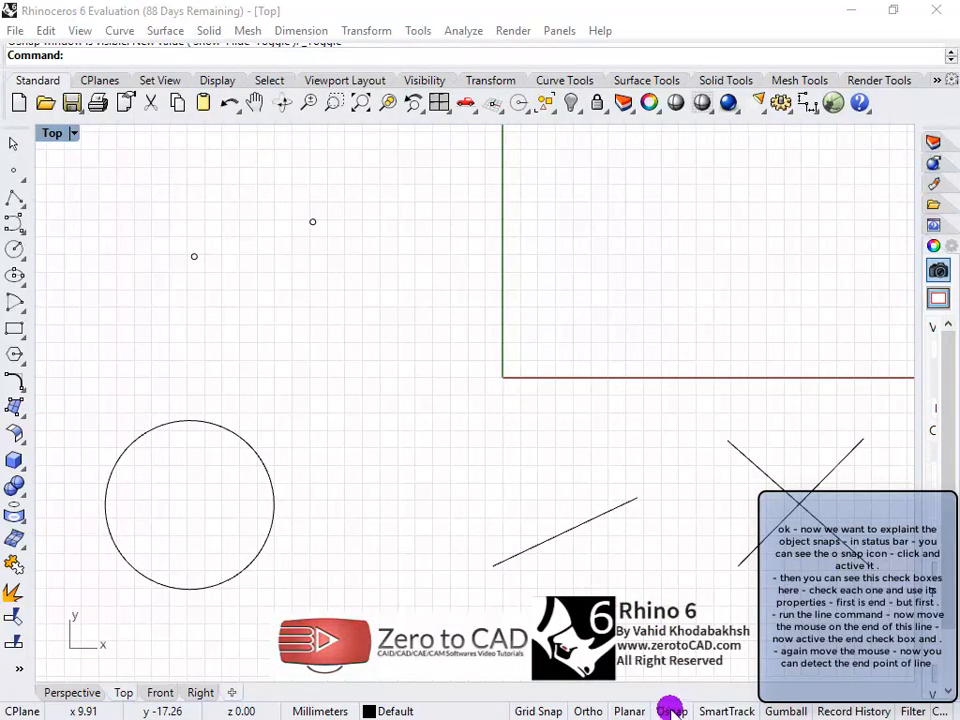
Step: Show the object snap options and start a single line near the slanted line's lower endpoint with all snaps off
click(671, 711)
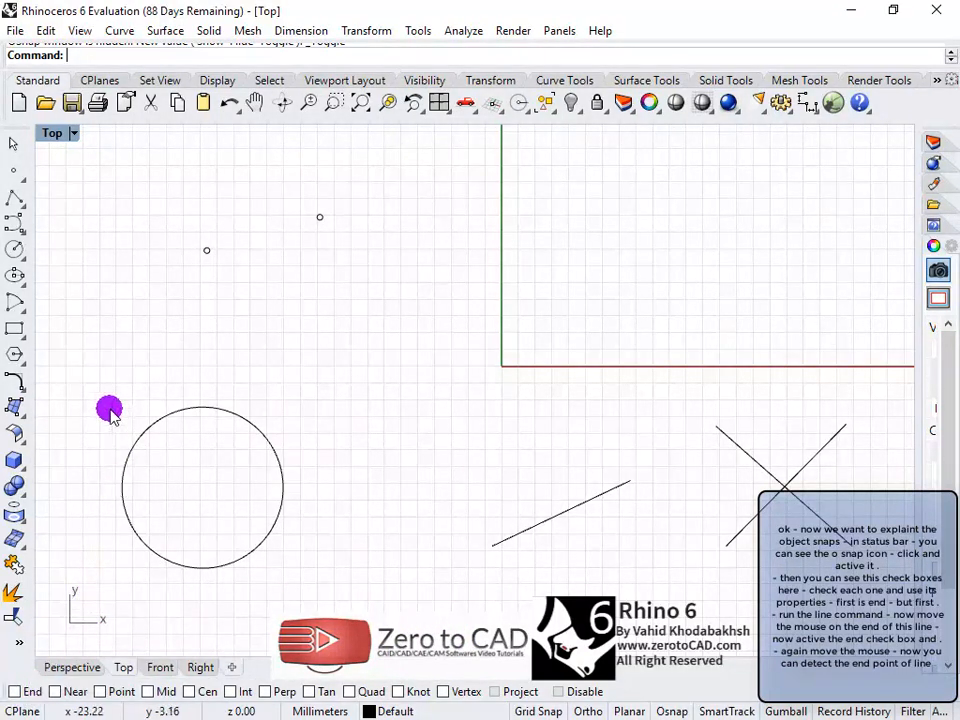
click(22, 208)
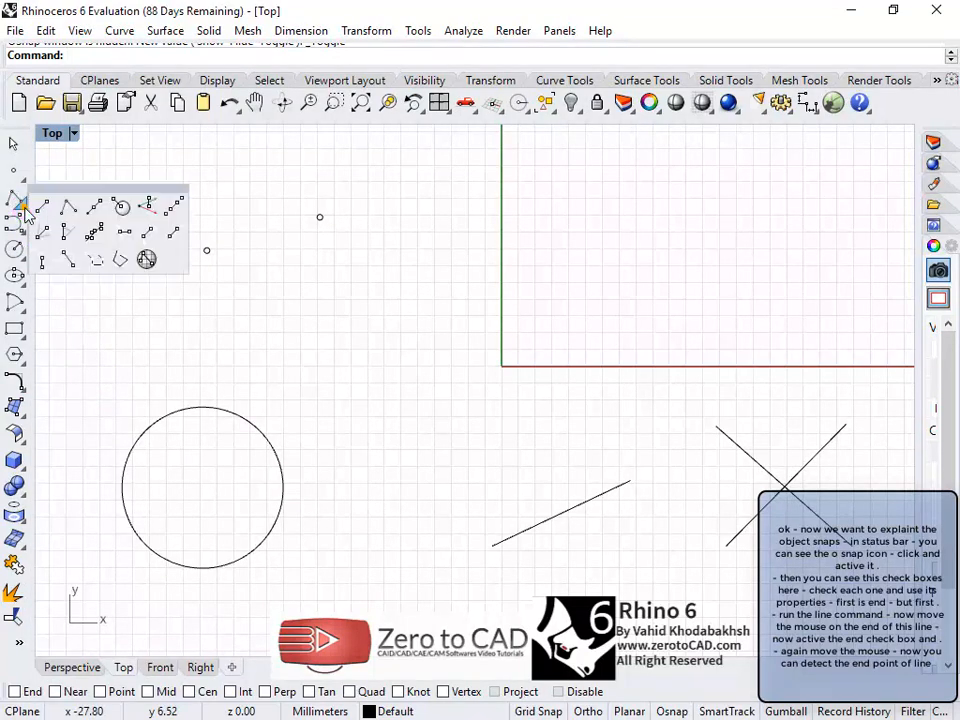
click(43, 203)
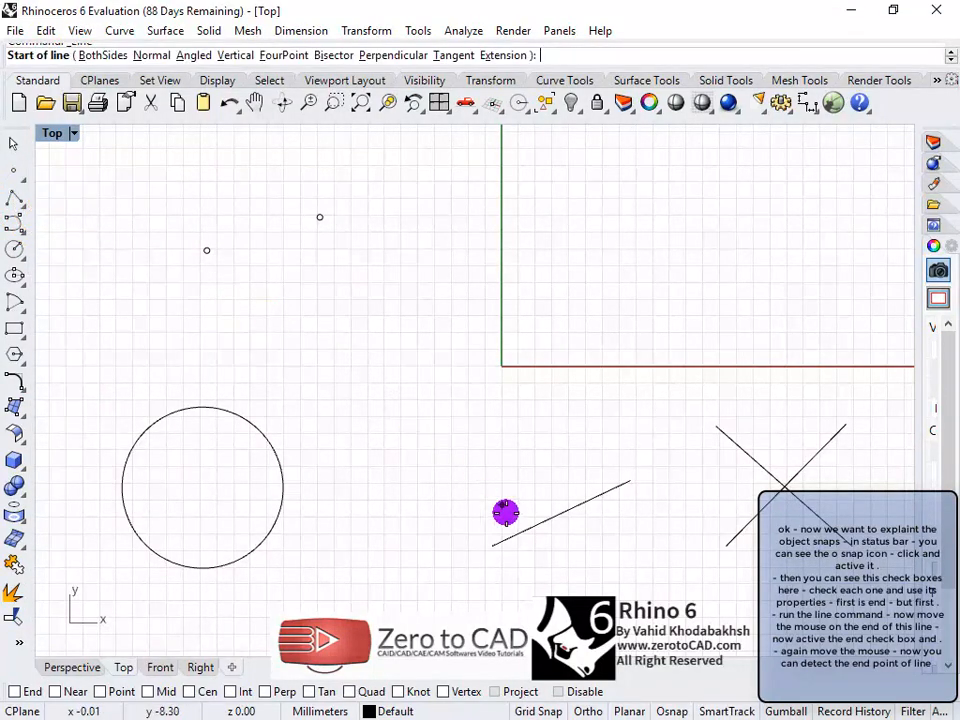
scroll(574, 530, up, 3)
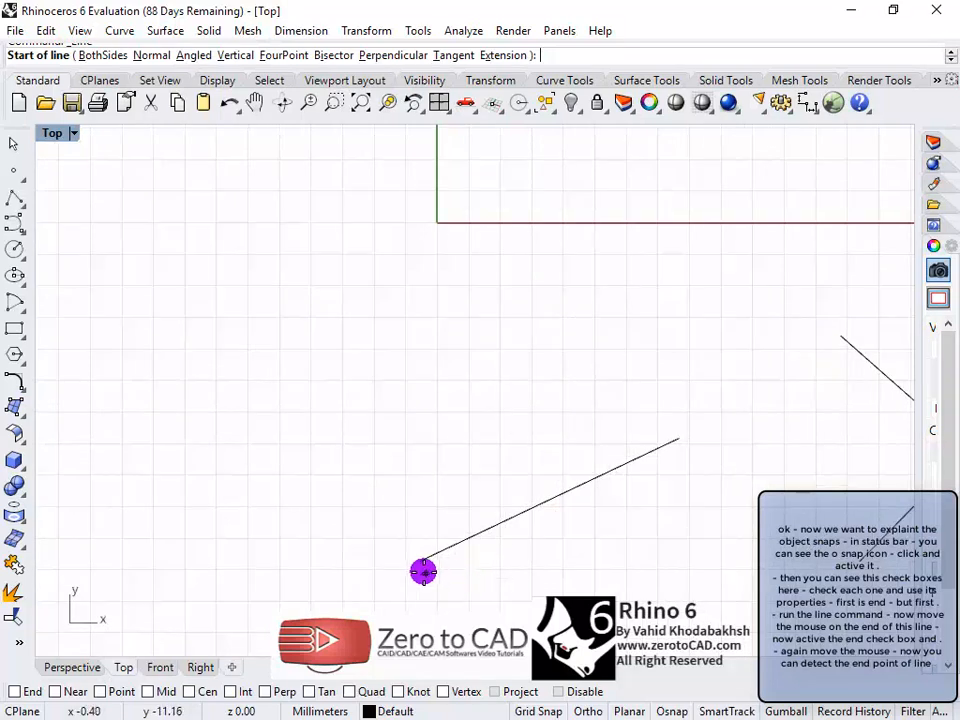
scroll(667, 506, up, 1)
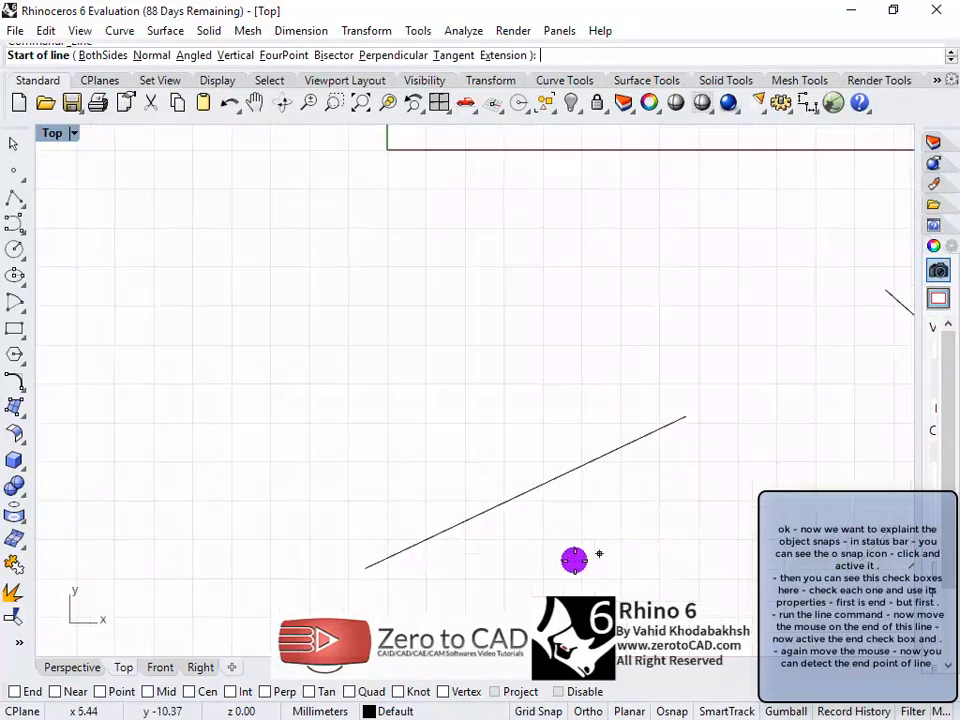
Step: Turn on the End object snap and try starting the line from the slanted line's upper endpoint
click(14, 691)
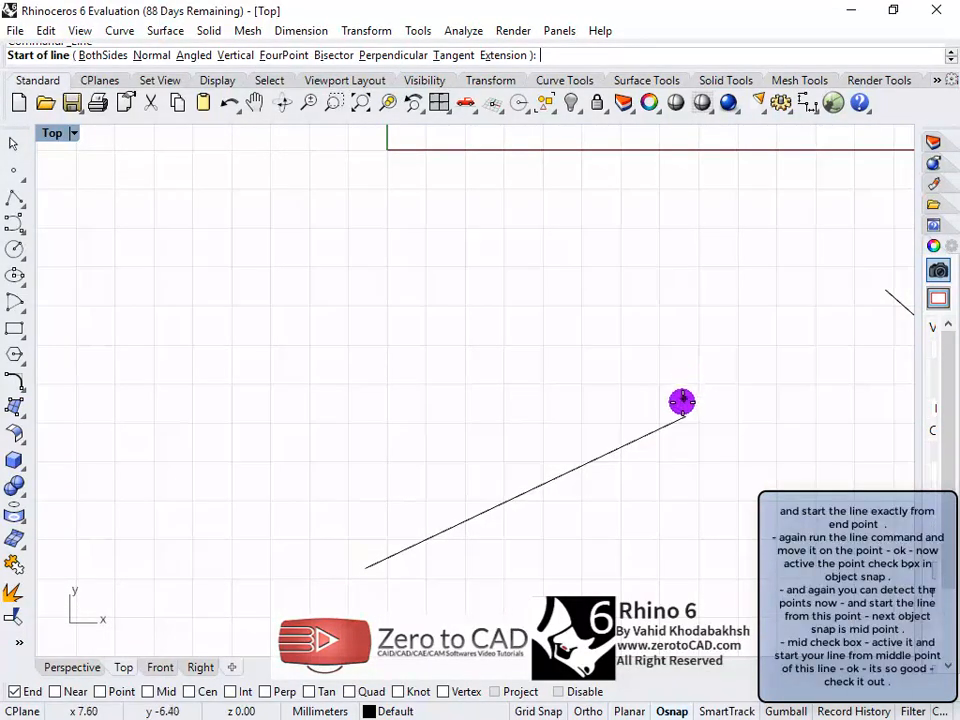
click(681, 413)
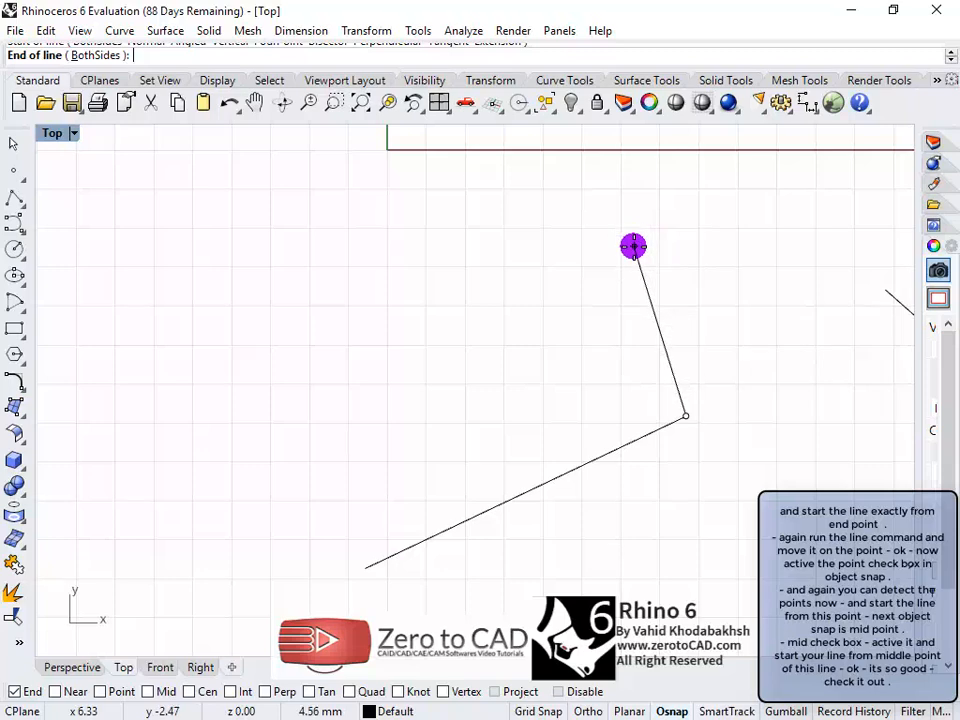
key(Escape)
Step: Replace the End snap with the Point snap and try starting a polyline from the right-hand point object
scroll(630, 254, down, 6)
right_drag(616, 277, 581, 446)
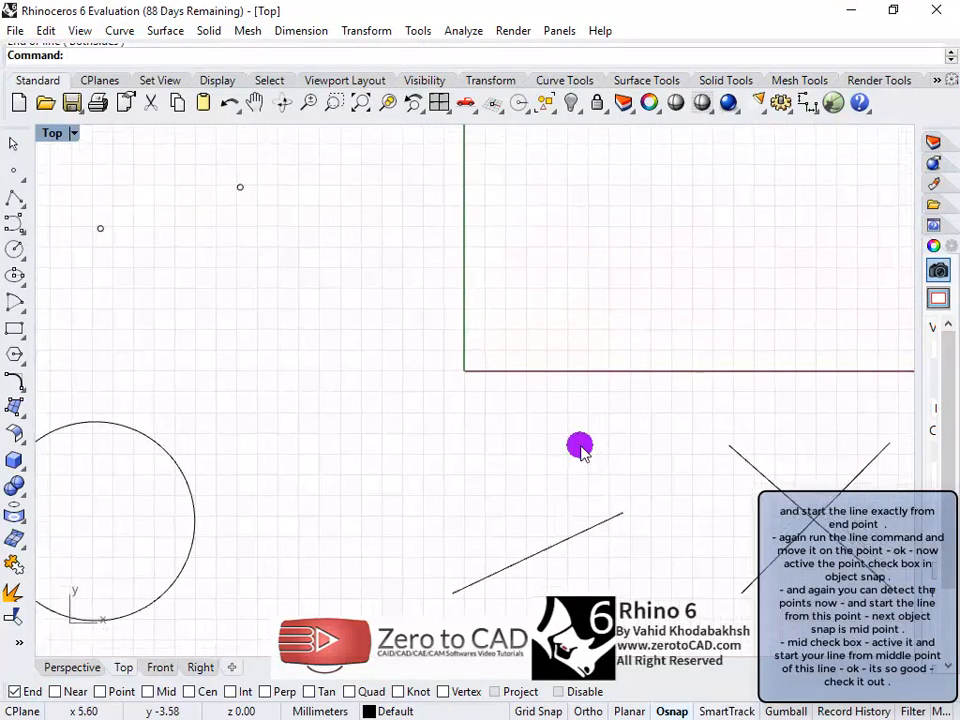
click(14, 197)
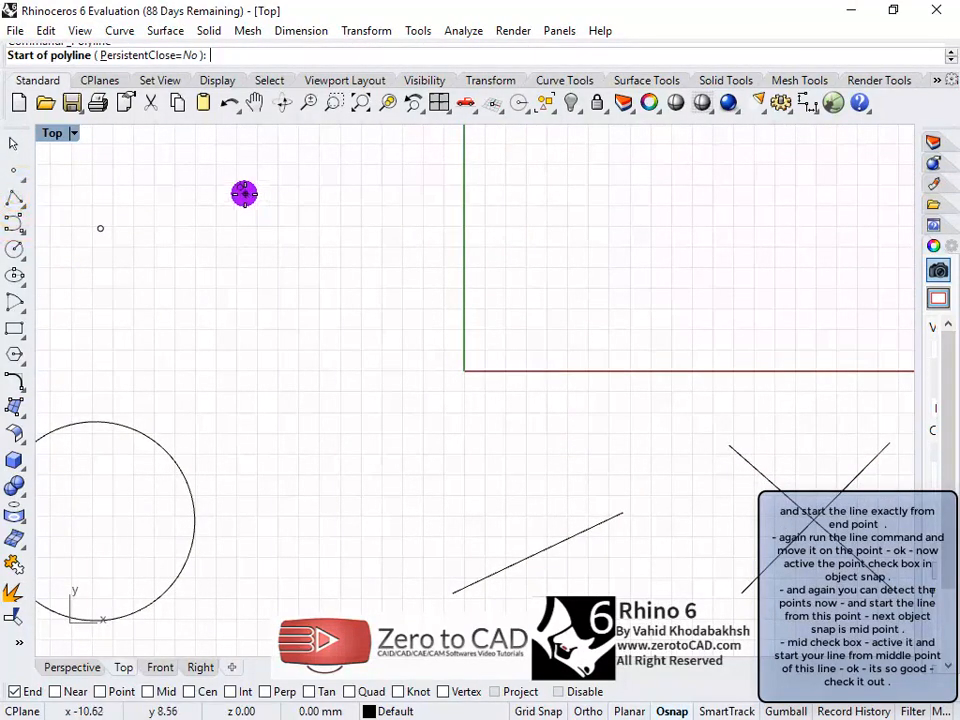
scroll(226, 168, down, 1)
scroll(219, 161, up, 5)
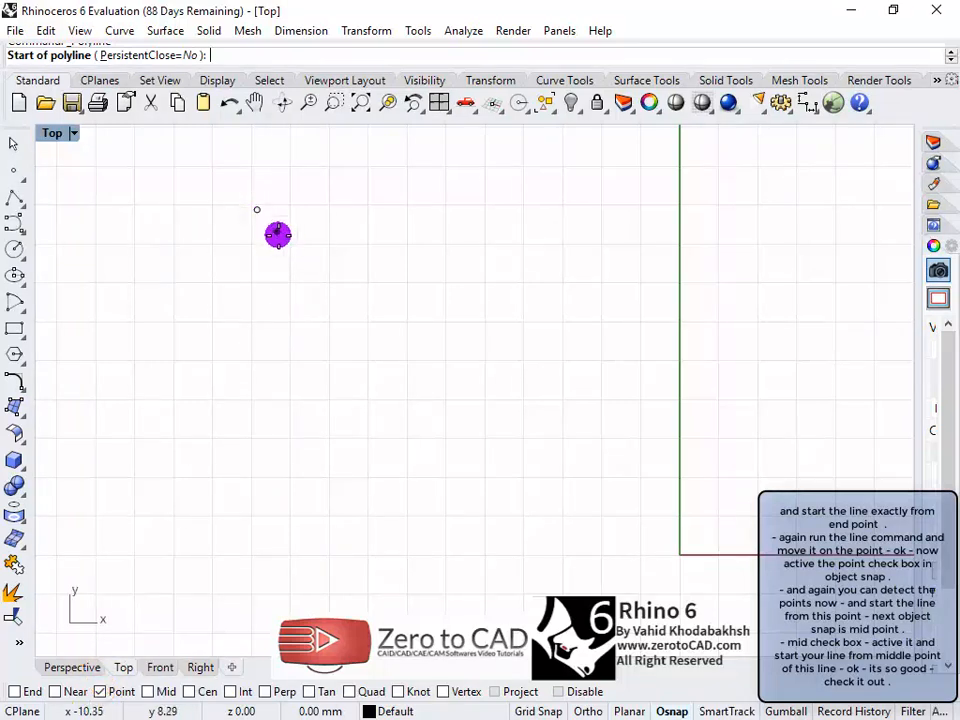
click(259, 212)
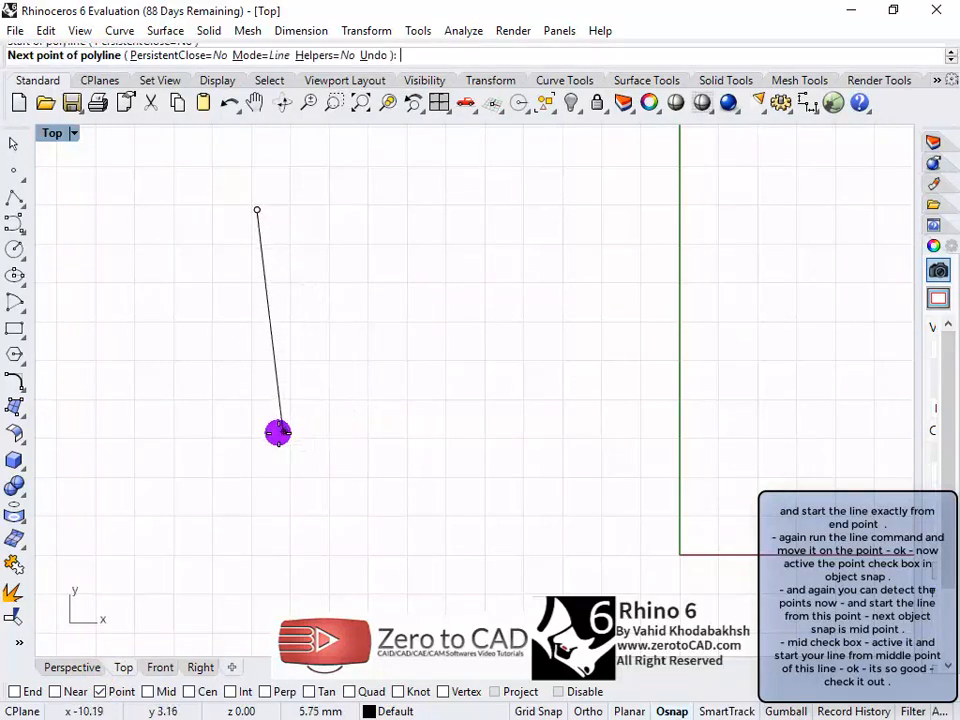
right_click(364, 383)
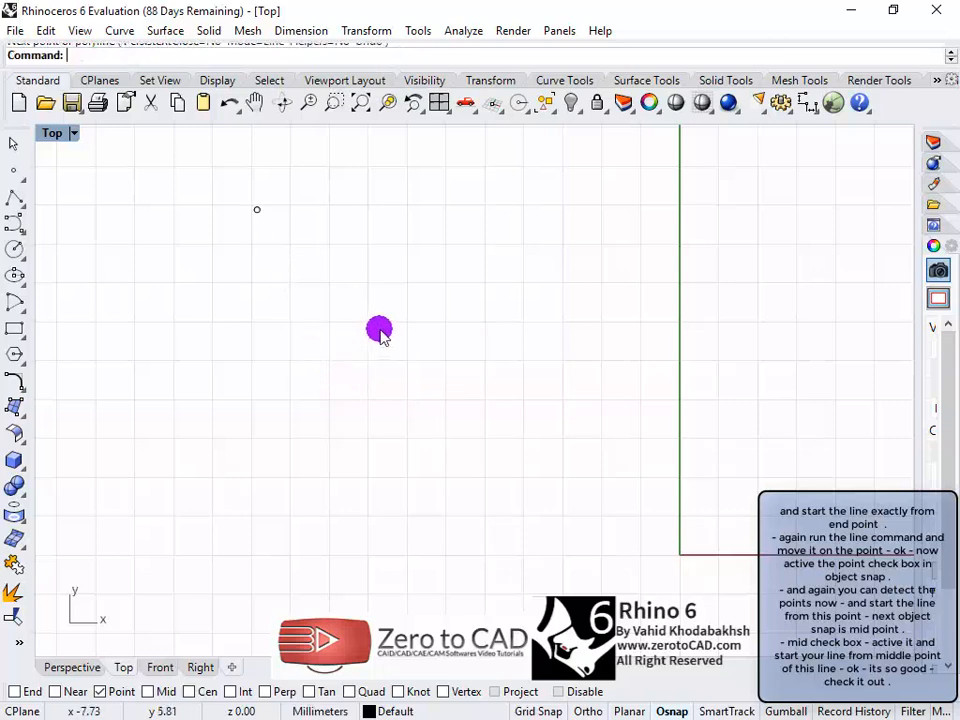
Step: Replace the Point snap with the Mid snap and try starting a polyline from the slanted line's midpoint
scroll(379, 328, up, 2)
scroll(385, 340, down, 4)
right_drag(463, 440, 435, 345)
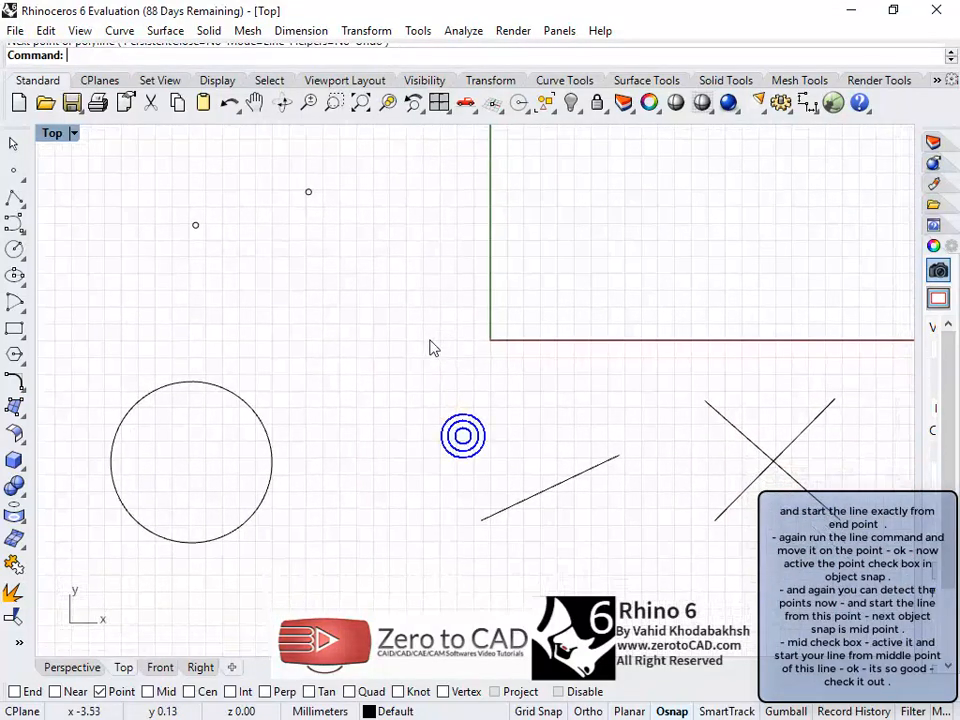
click(147, 691)
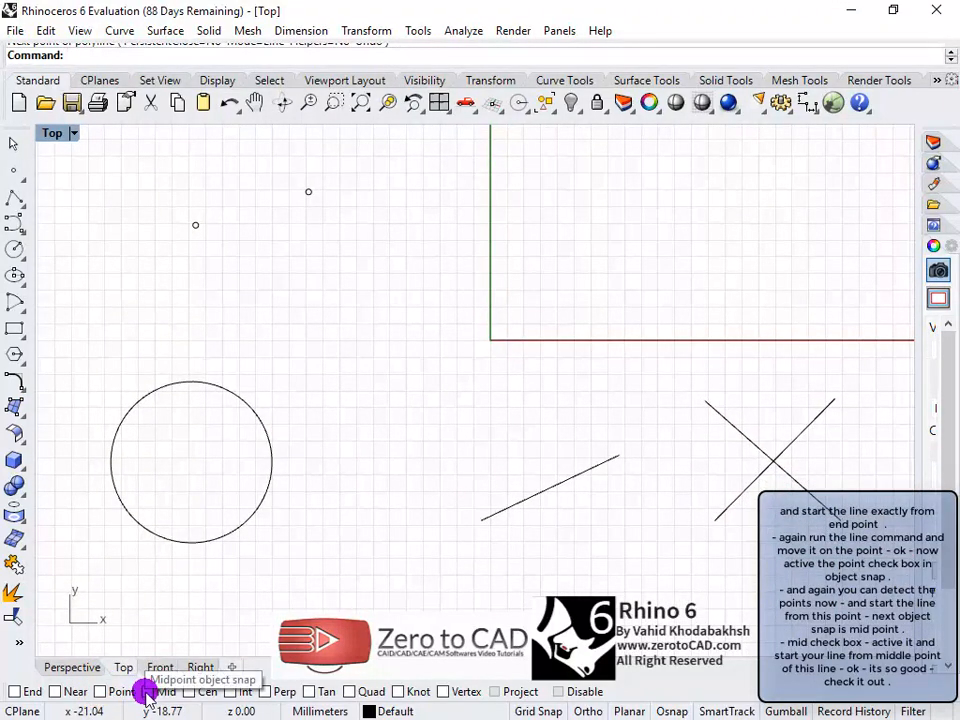
click(147, 691)
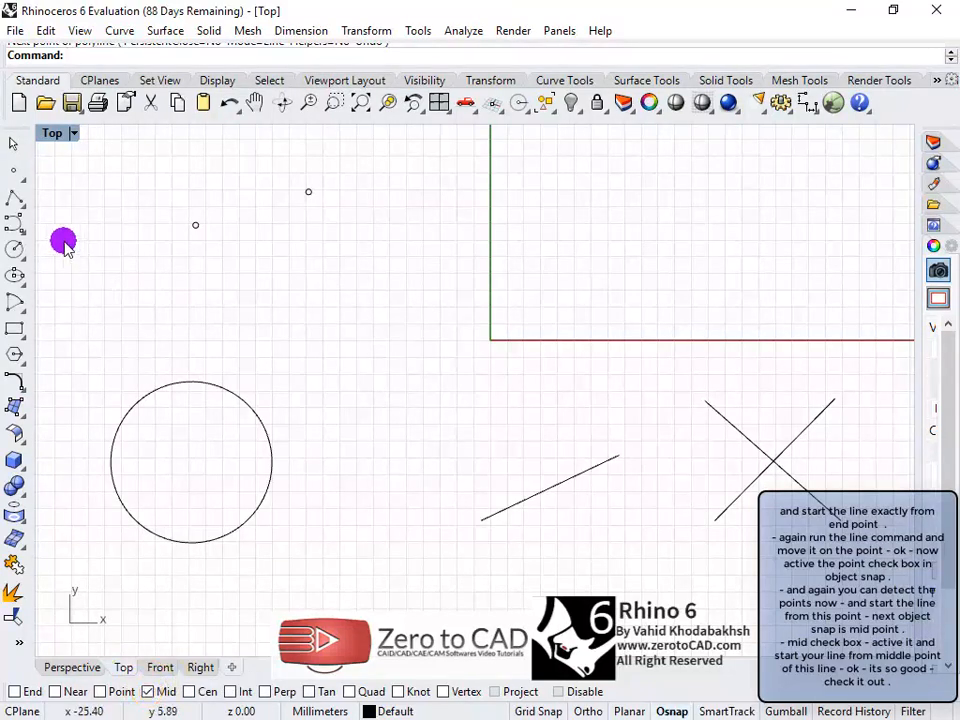
click(14, 197)
scroll(576, 512, up, 2)
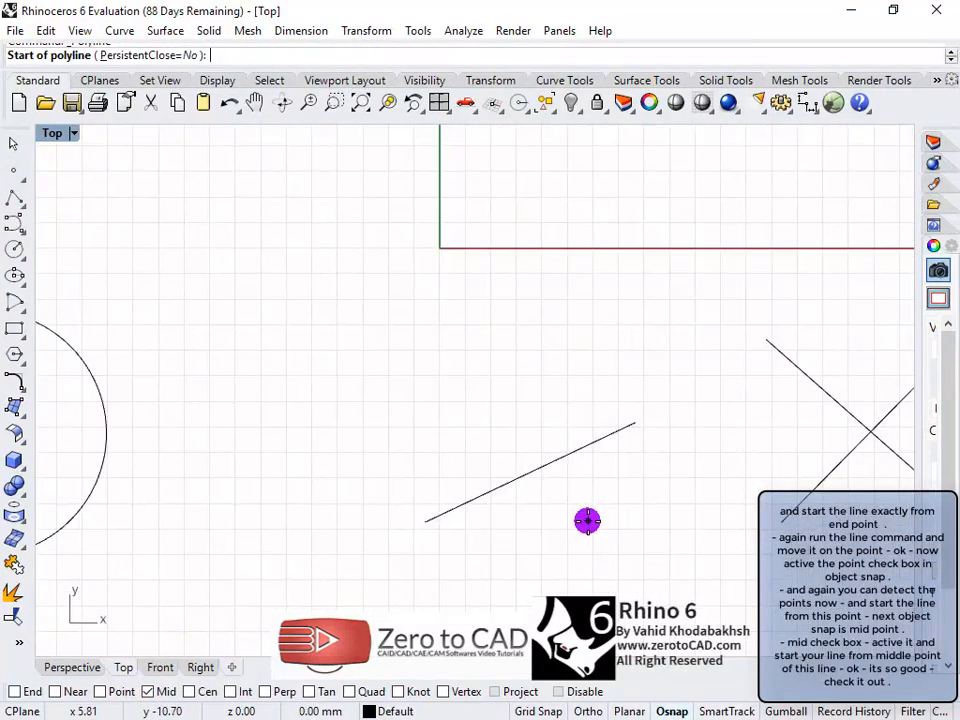
scroll(587, 520, up, 3)
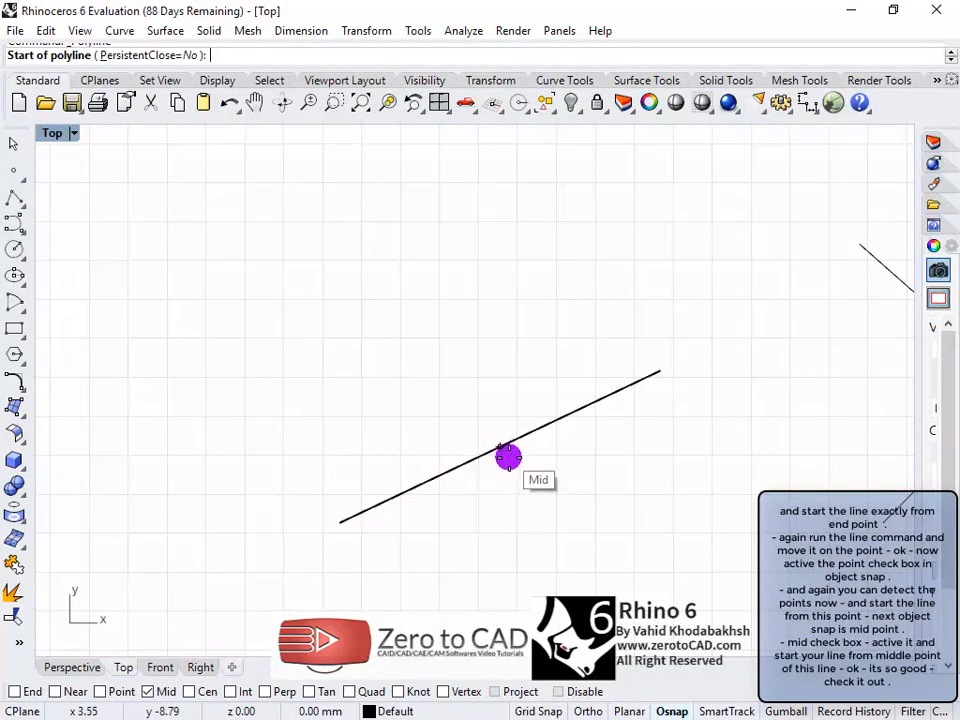
click(501, 448)
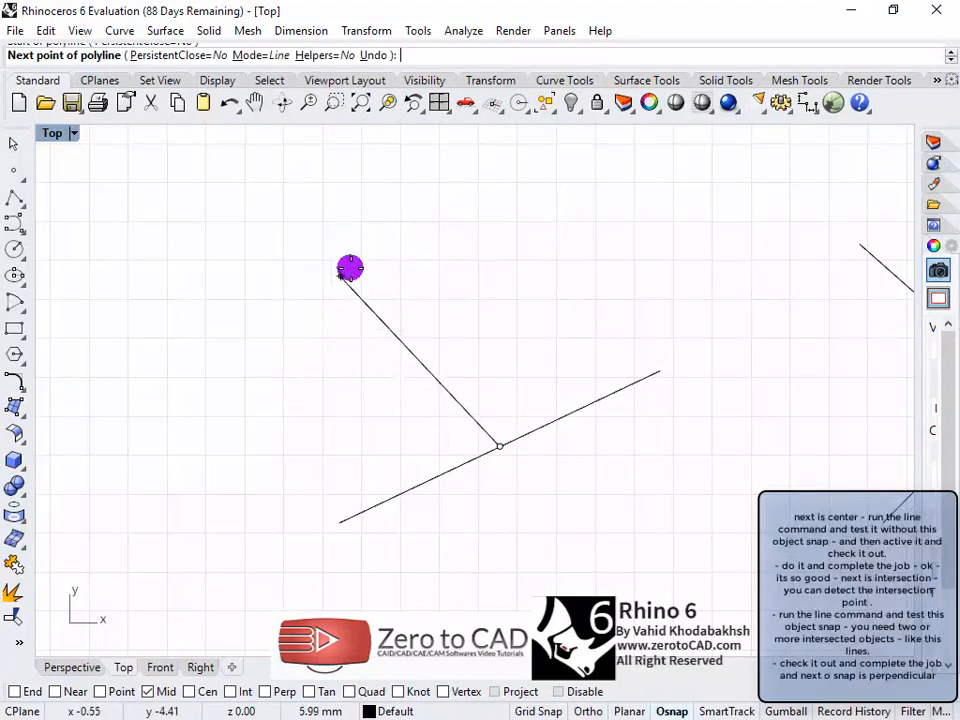
key(Escape)
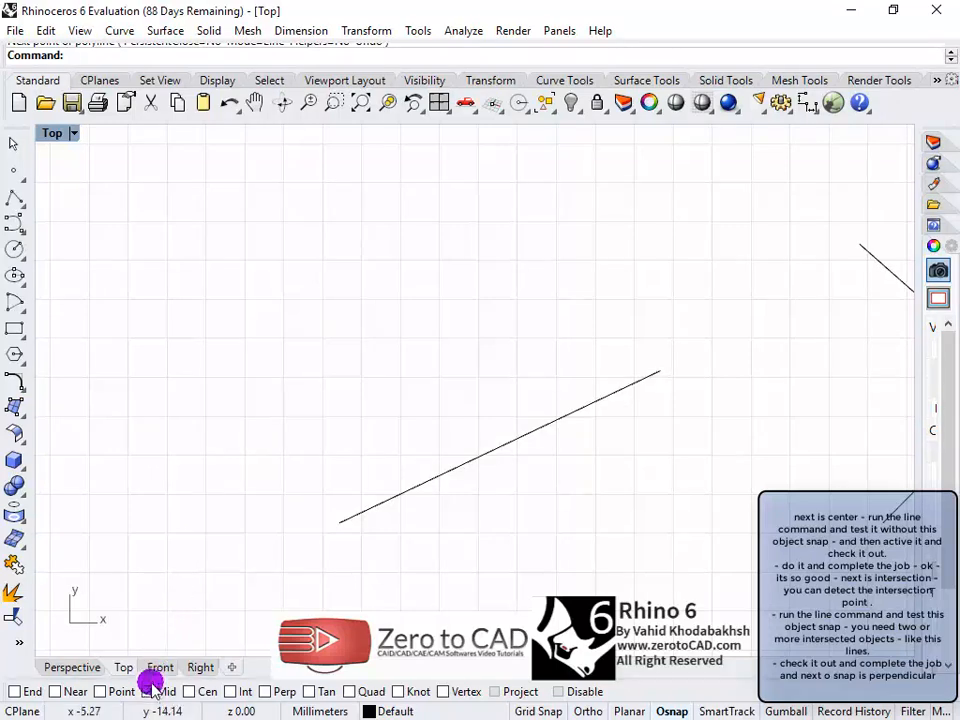
scroll(440, 533, down, 5)
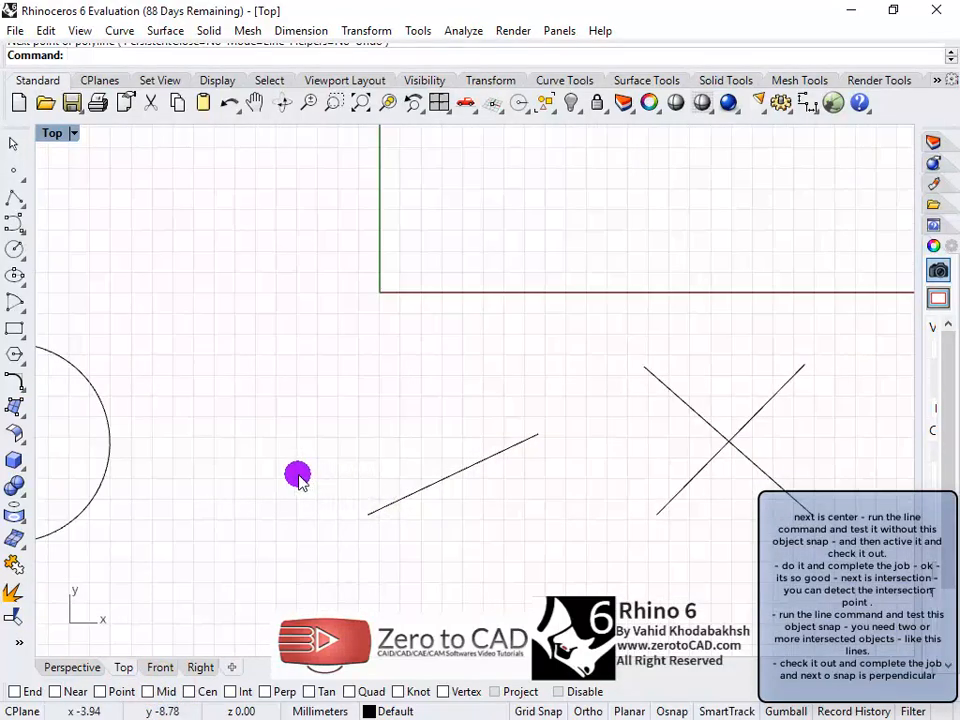
Step: Turn on the Cen object snap and try starting a polyline from the circle's center
right_drag(296, 472, 564, 414)
scroll(265, 338, up, 3)
click(12, 198)
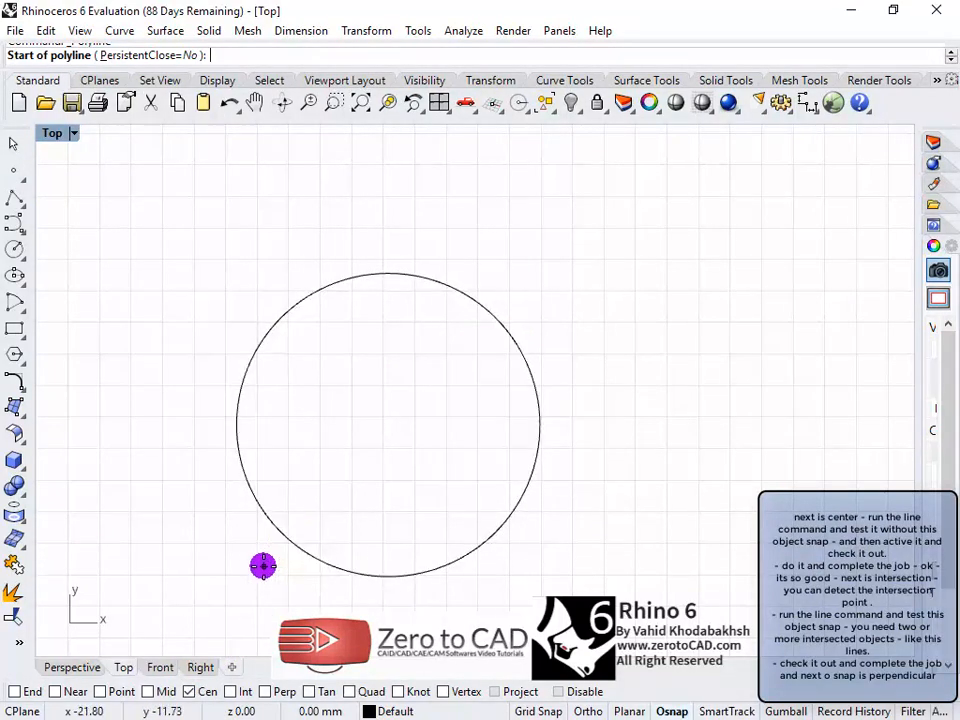
click(293, 541)
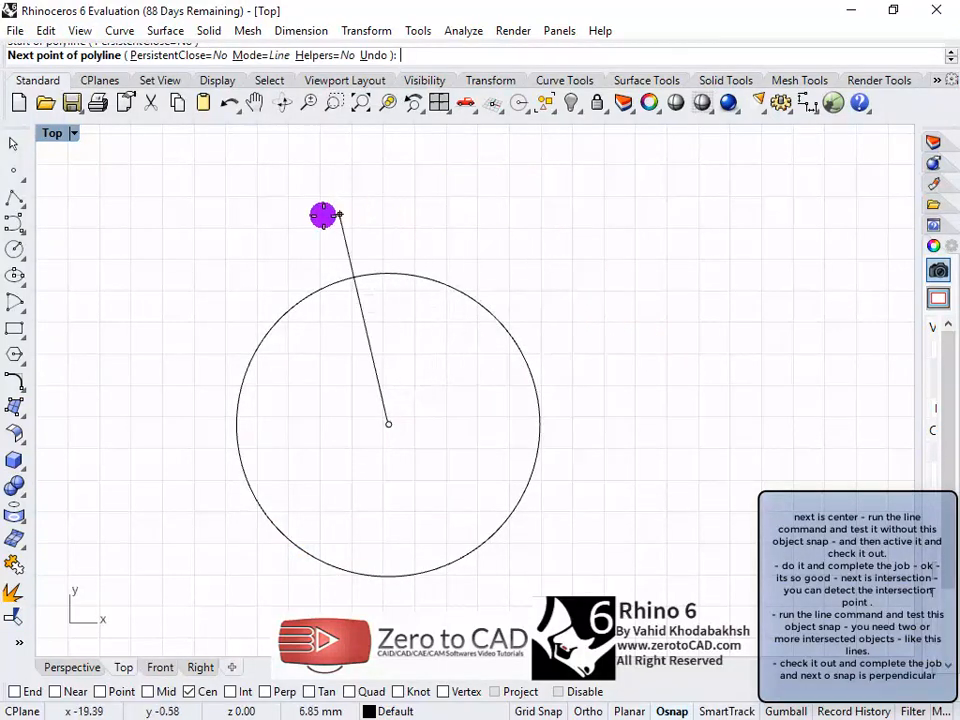
key(Escape)
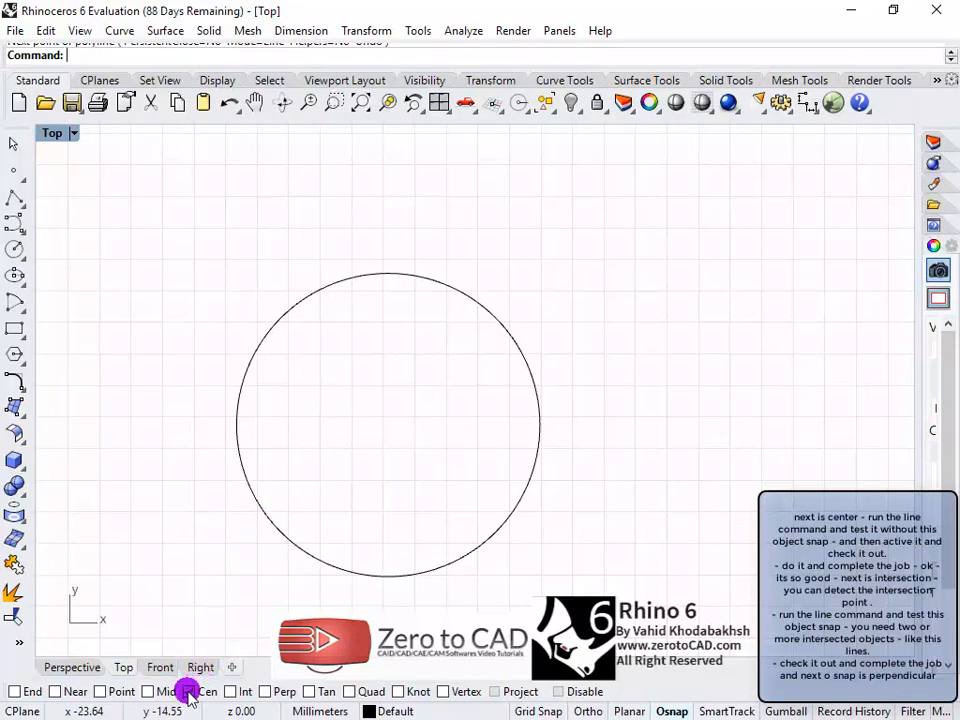
Step: Replace the Cen snap with the Int snap and try starting a polyline from the intersection of the two crossing lines
scroll(298, 594, up, 4)
scroll(349, 537, down, 6)
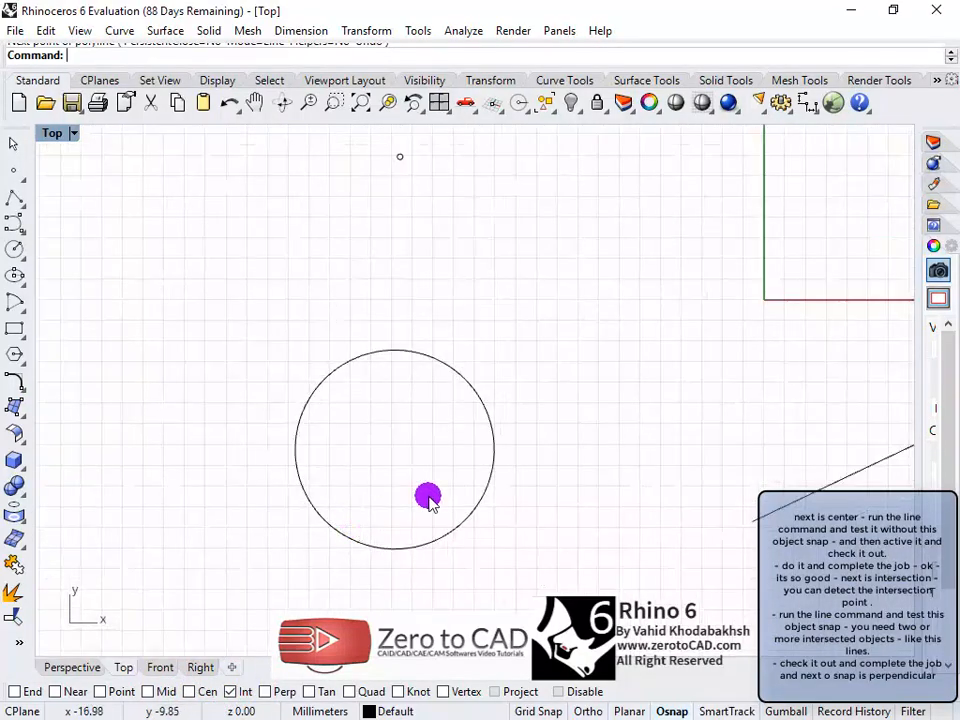
right_drag(426, 497, 146, 426)
right_drag(530, 418, 446, 482)
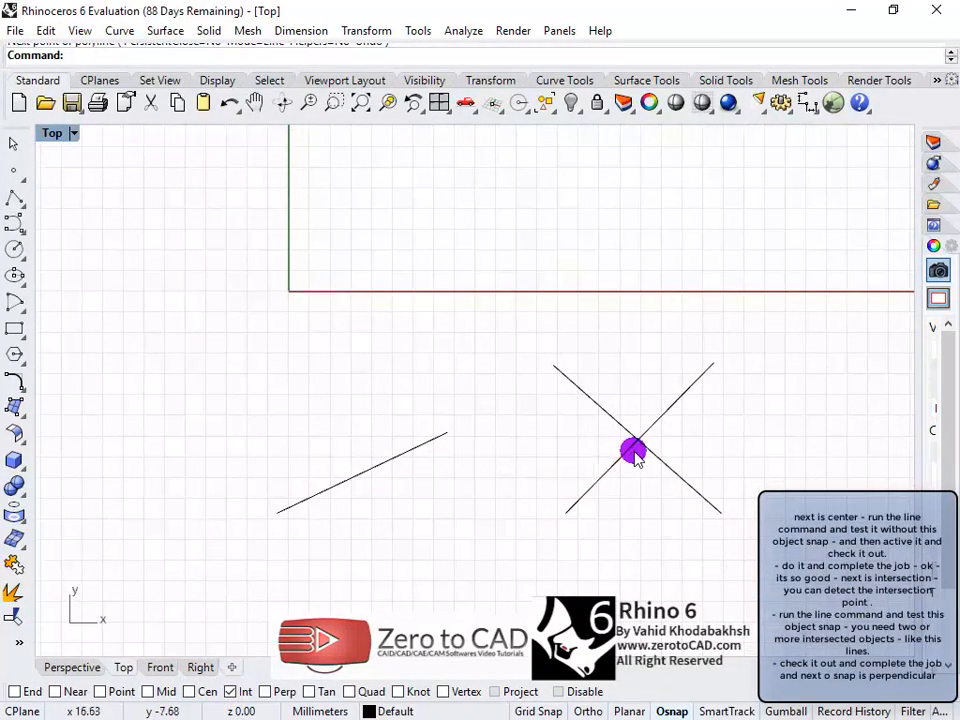
scroll(660, 452, up, 3)
click(15, 207)
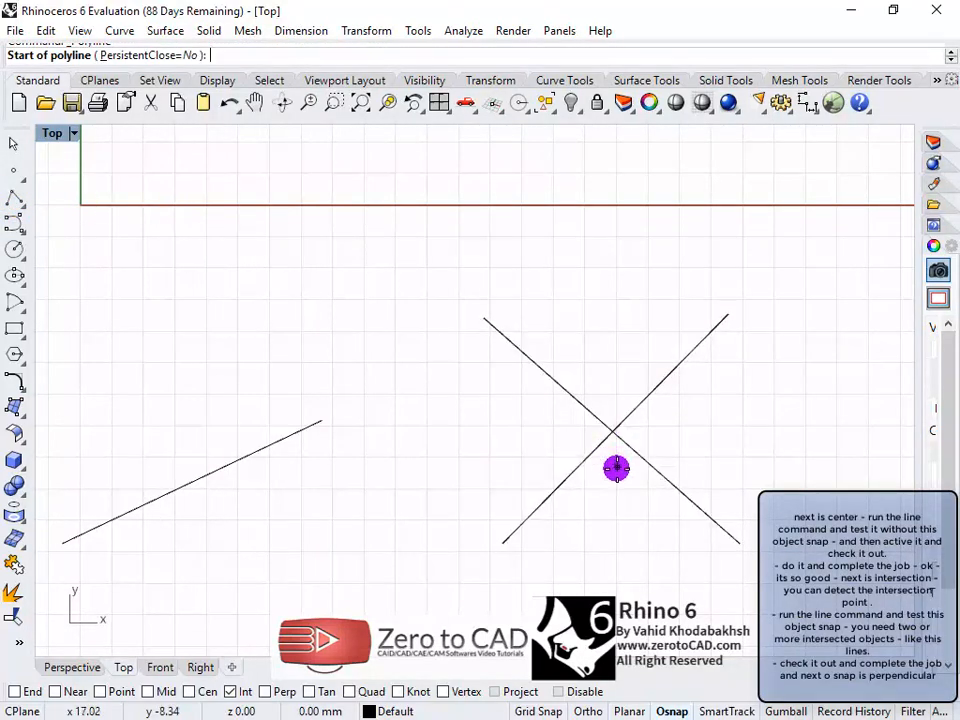
click(613, 437)
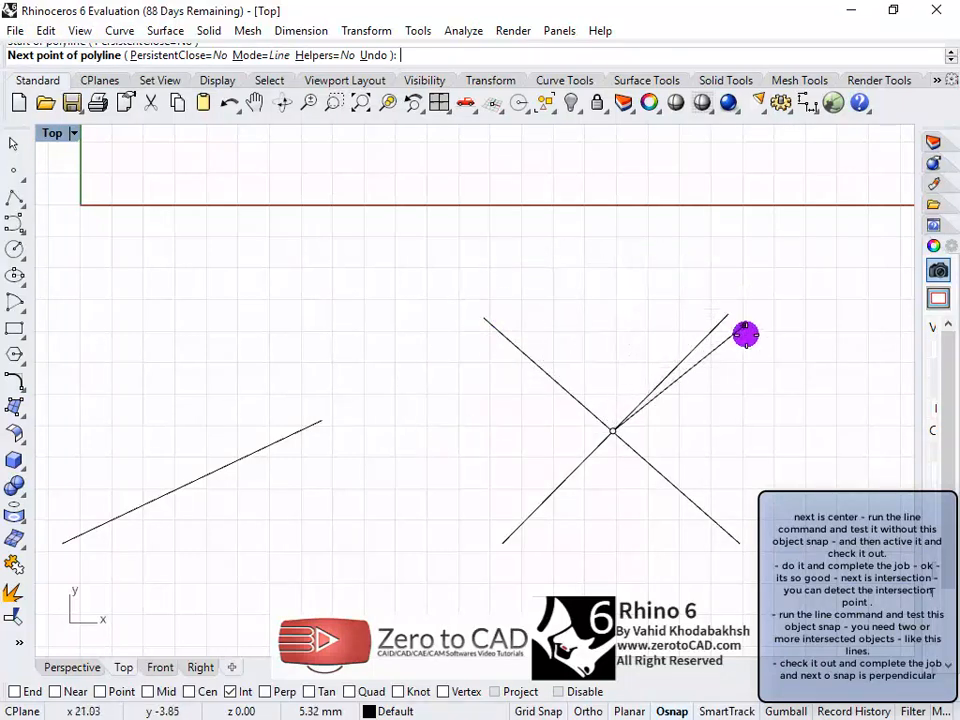
key(Escape)
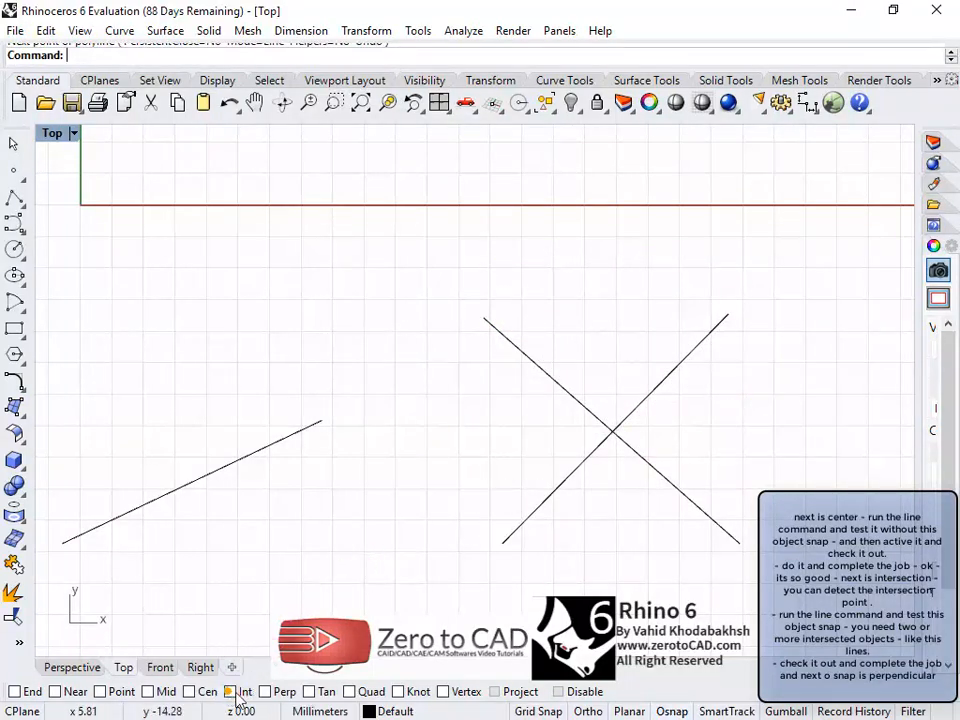
Step: Replace the Int snap with Perp and draw a polyline about 6.8 mm long from above the slanted line, perpendicular to it
right_drag(330, 528, 590, 555)
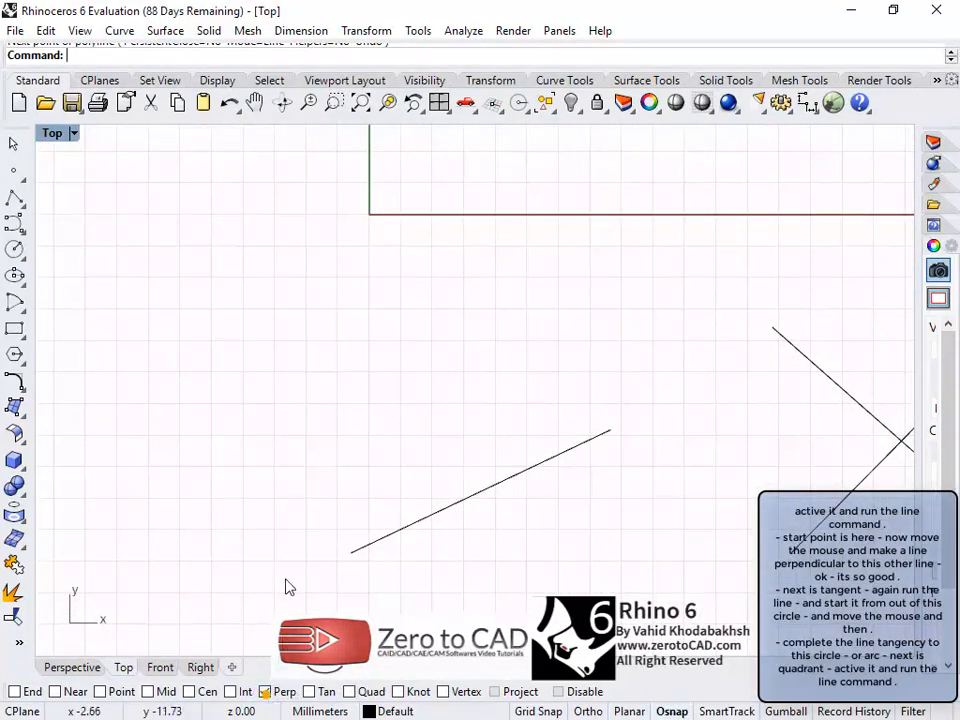
click(12, 199)
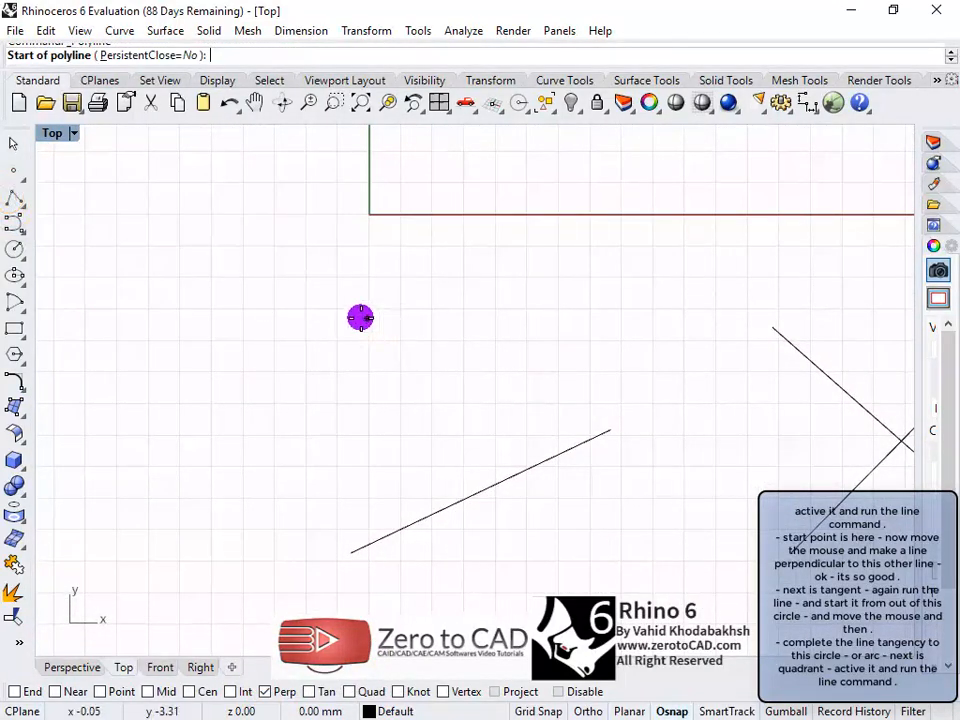
click(351, 316)
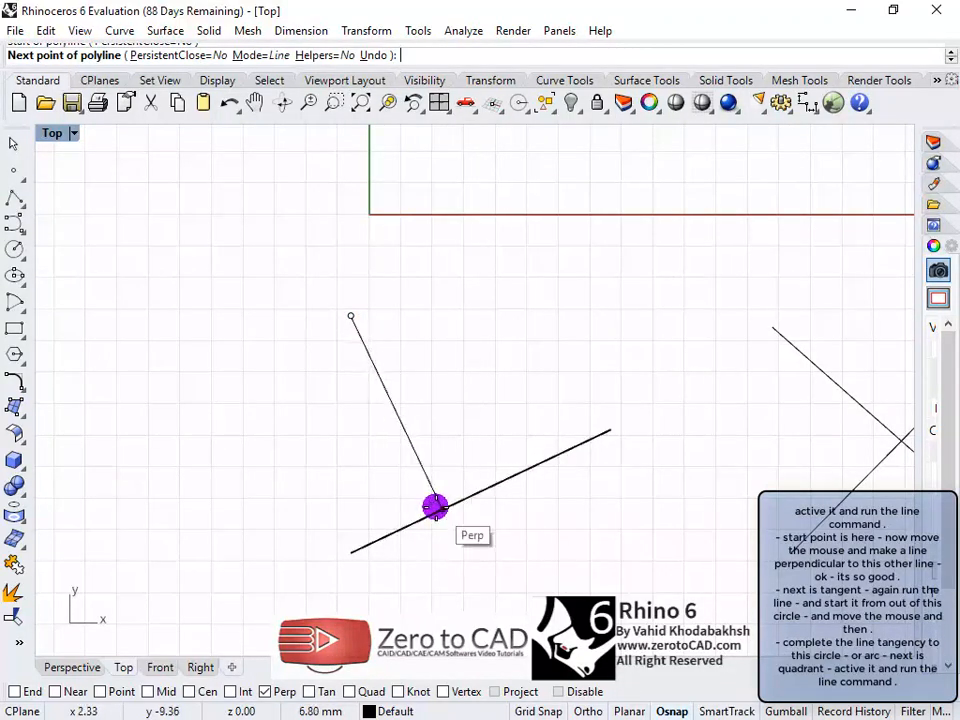
click(439, 508)
right_click(487, 549)
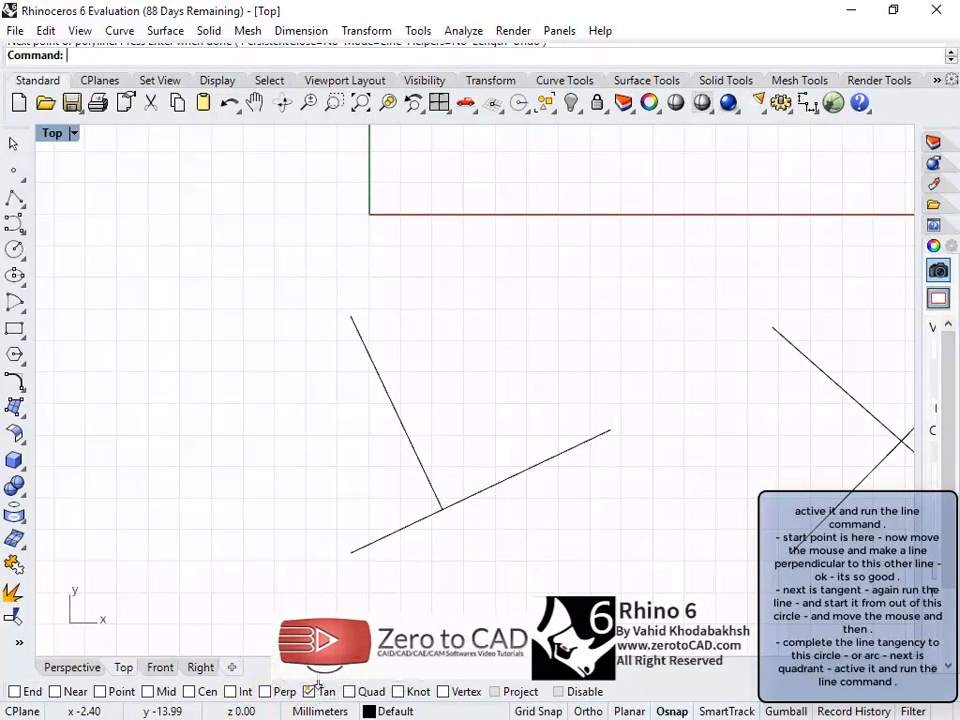
Step: Replace the Perp snap with Tan and draw a polyline from outside the circle's upper right, tangent to its upper side
scroll(513, 545, up, 2)
scroll(511, 541, down, 6)
right_drag(291, 491, 628, 431)
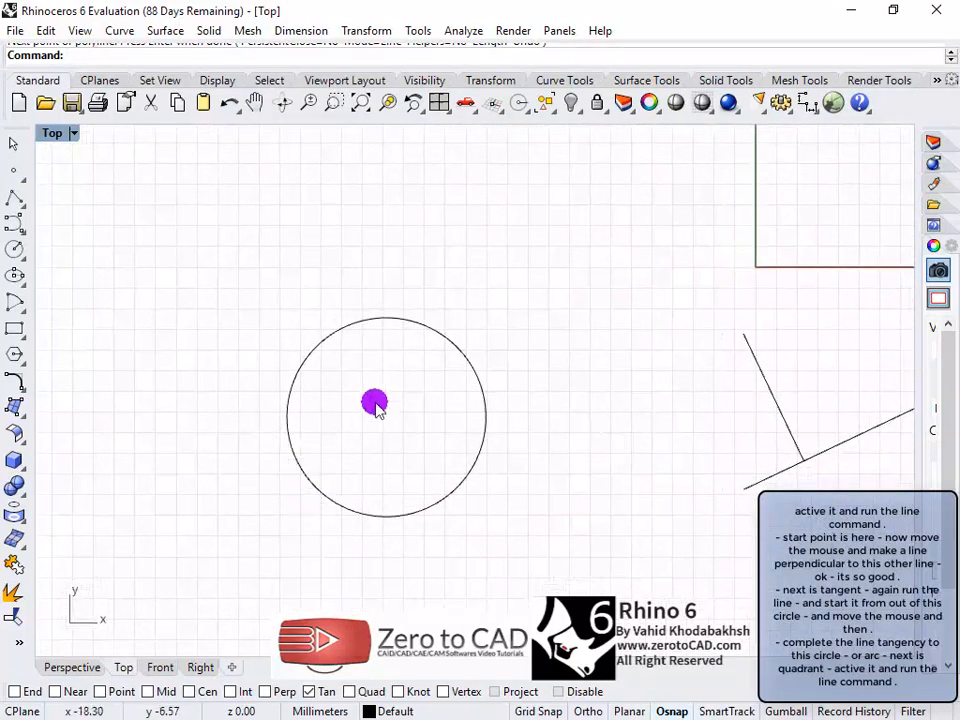
scroll(377, 405, down, 2)
scroll(386, 403, up, 5)
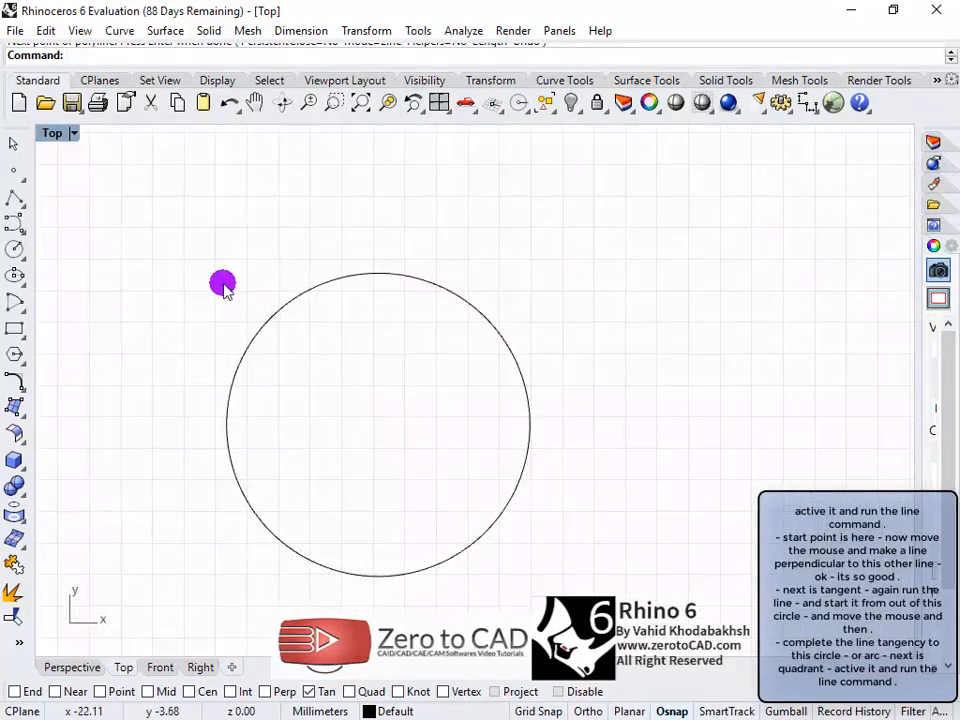
click(12, 200)
click(592, 183)
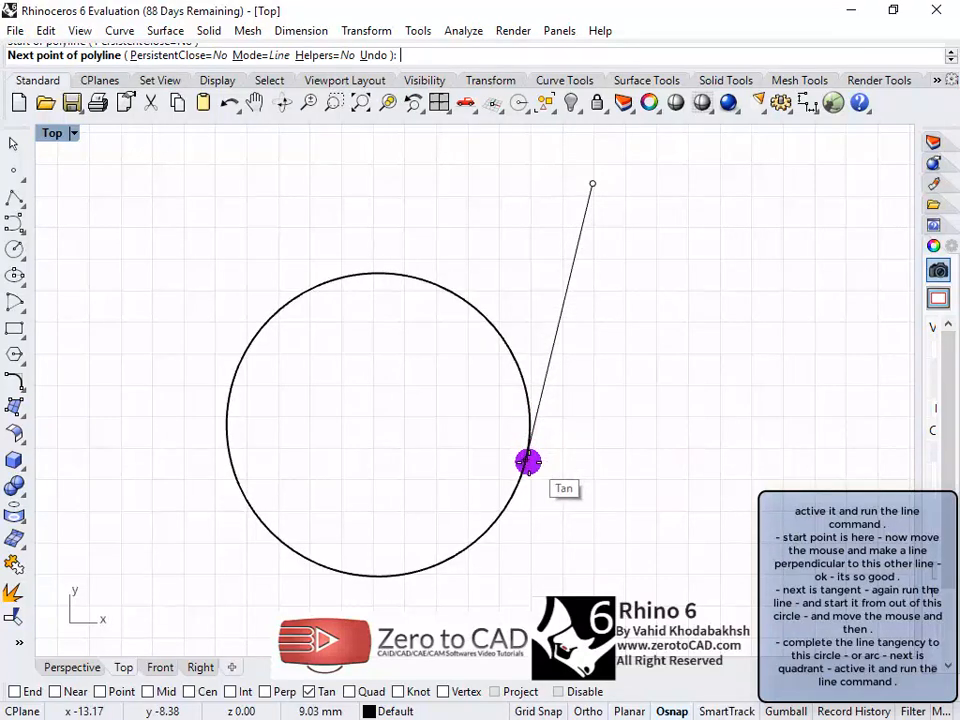
click(310, 691)
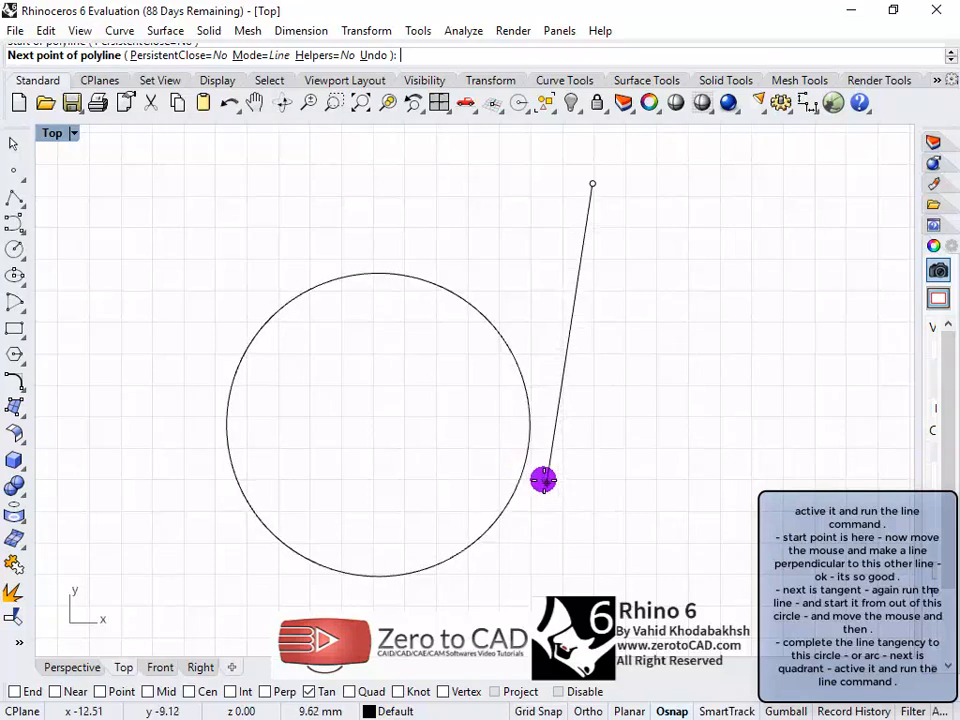
click(313, 268)
right_click(296, 286)
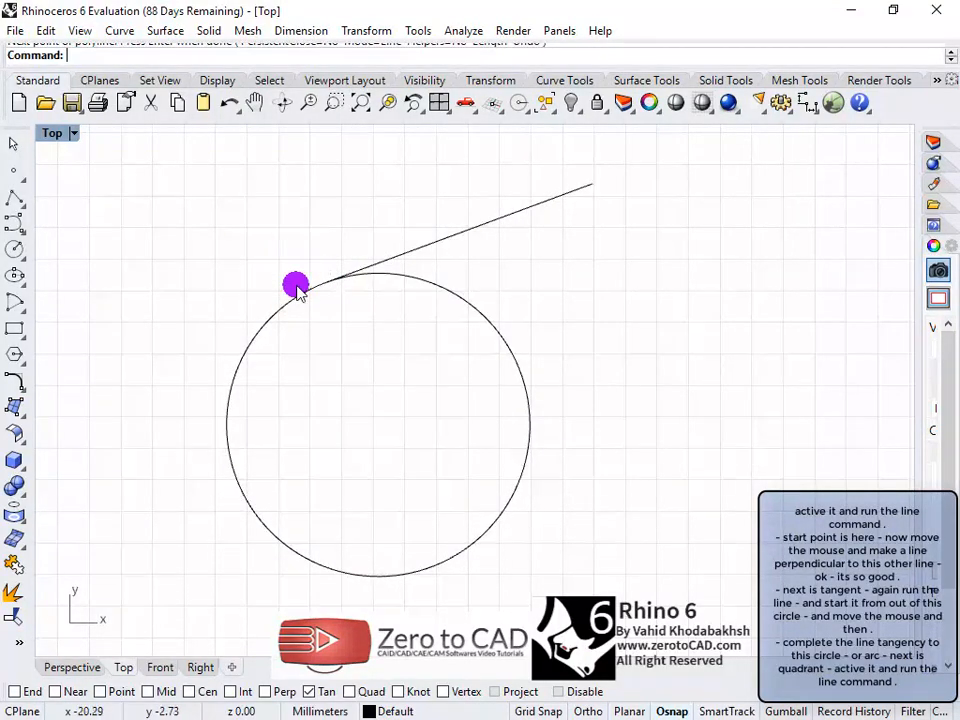
Step: Replace the Tan snap with the Quad snap and try starting a polyline from the circle's quadrant points
click(309, 691)
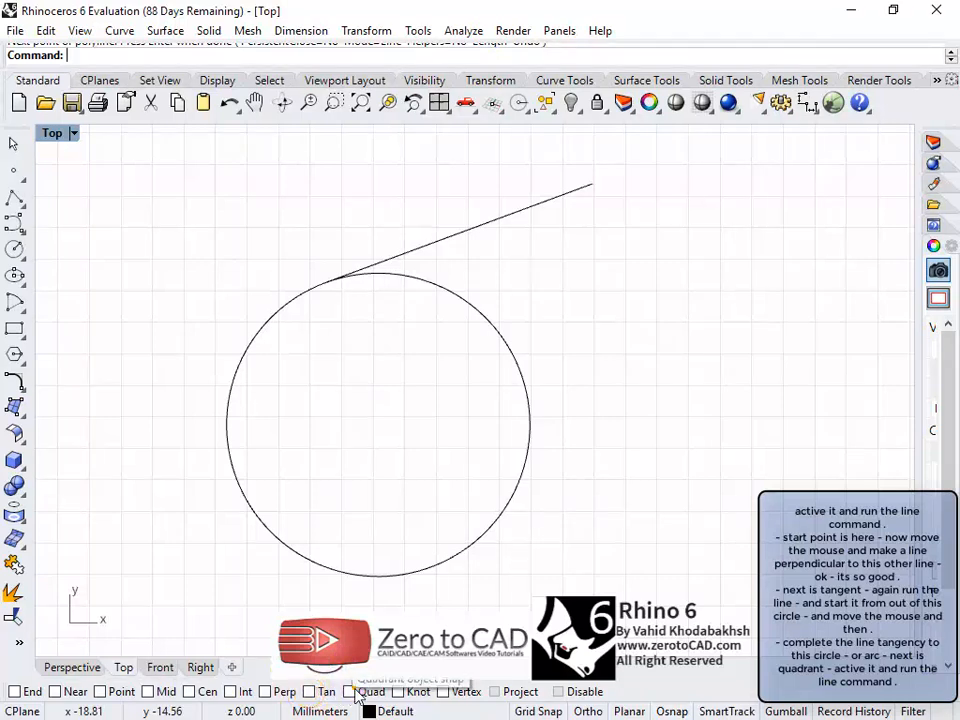
click(349, 691)
click(18, 172)
click(12, 198)
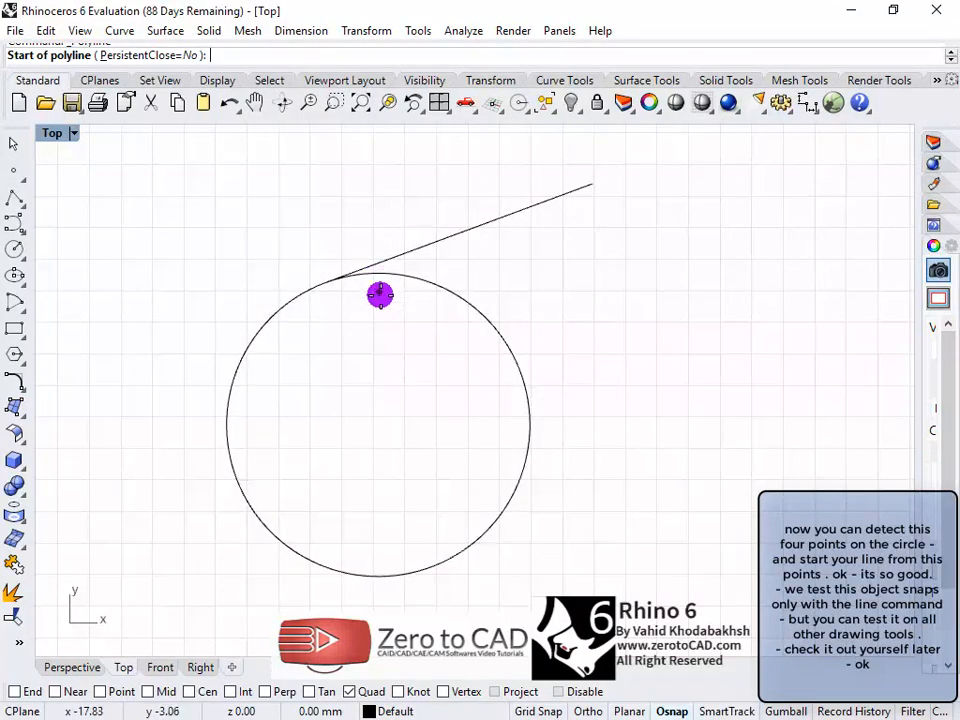
key(Escape)
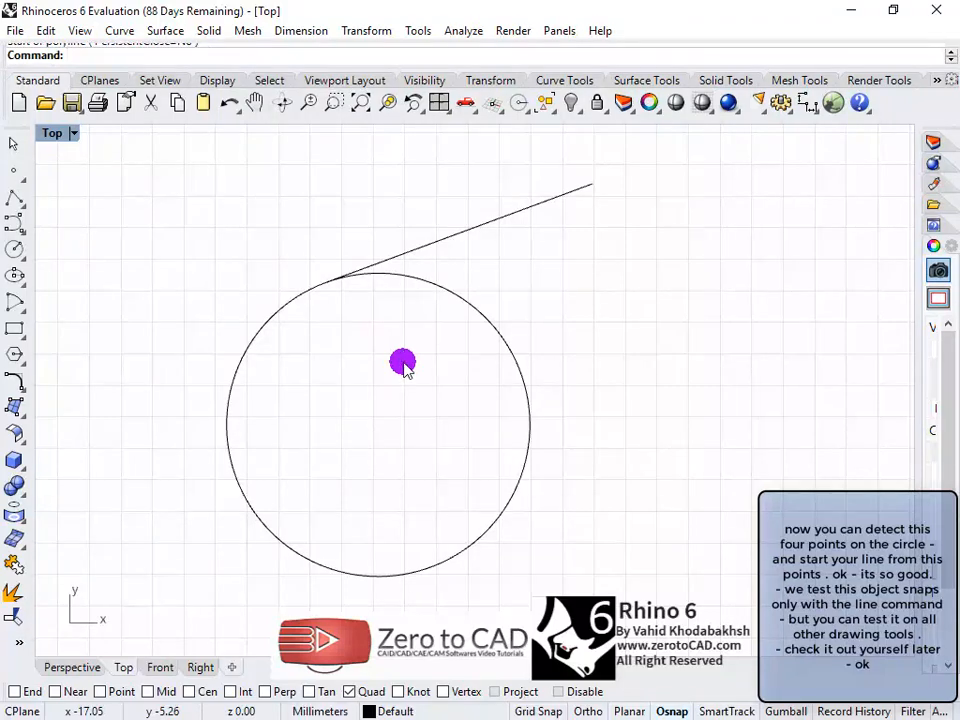
scroll(402, 365, down, 6)
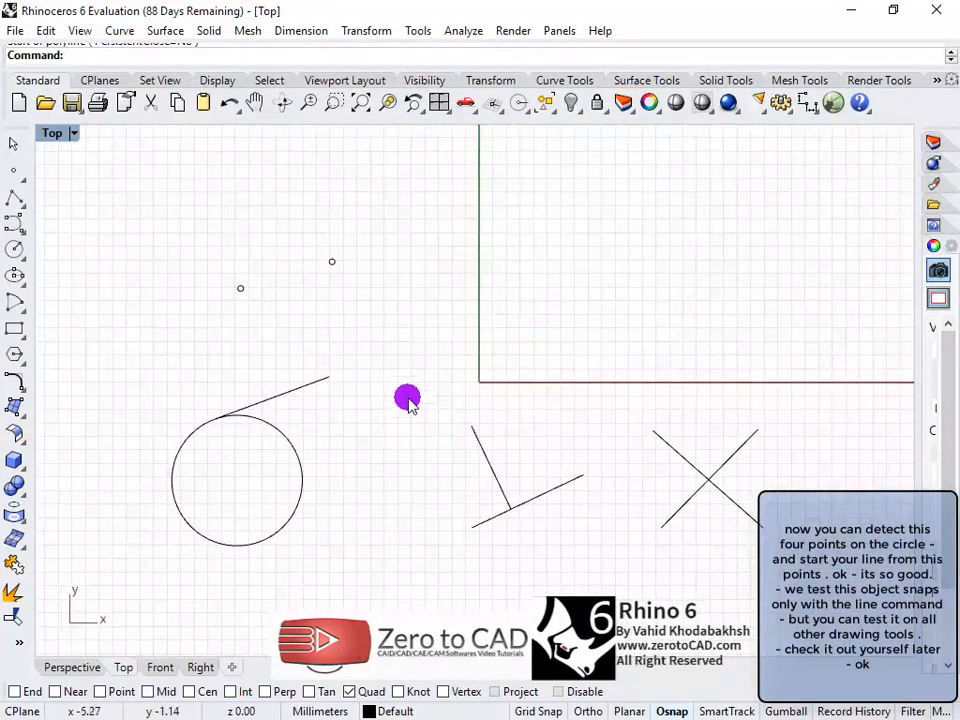
scroll(407, 399, up, 3)
right_drag(446, 385, 466, 372)
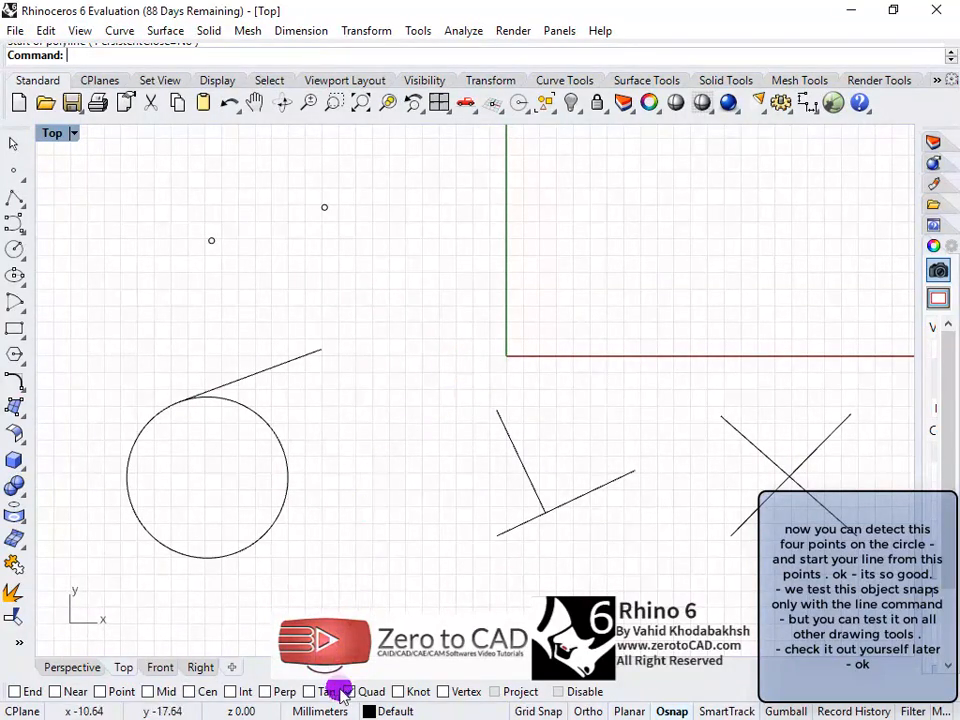
right_click(431, 363)
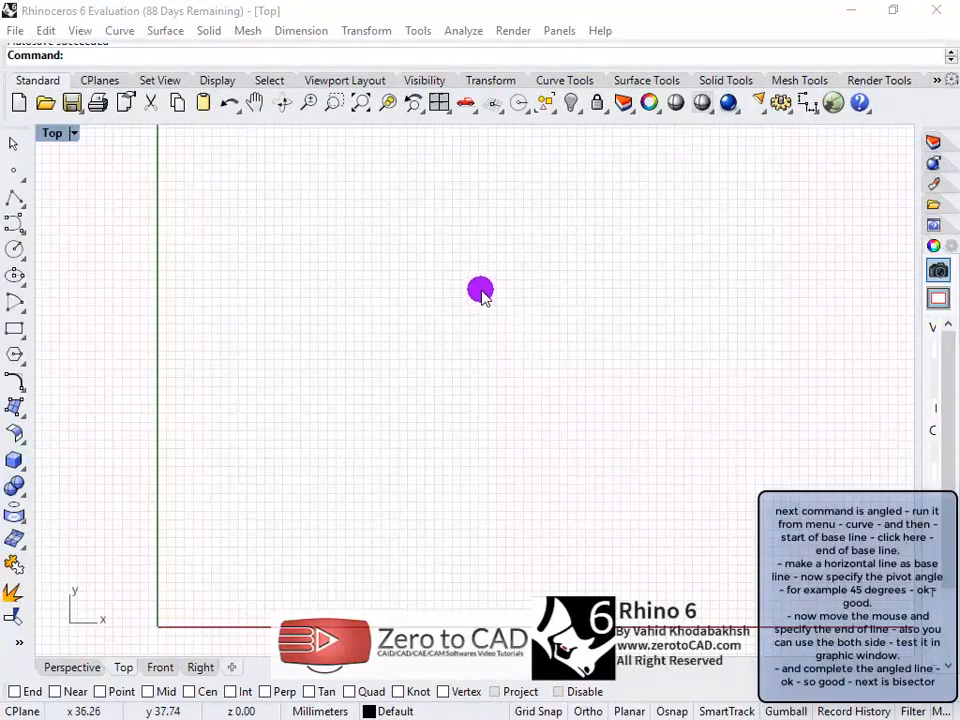
Step: Start an Angled line in an empty area with a horizontal base line about 20 mm long and a pivot angle of 45 degrees
click(119, 31)
mouse_move(223, 100)
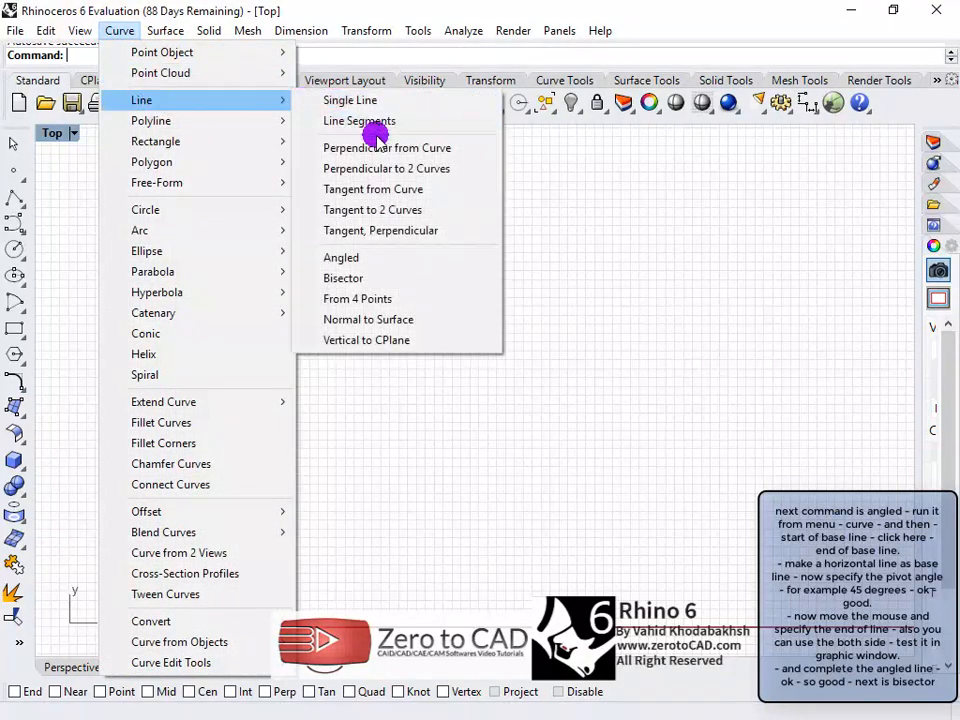
click(345, 258)
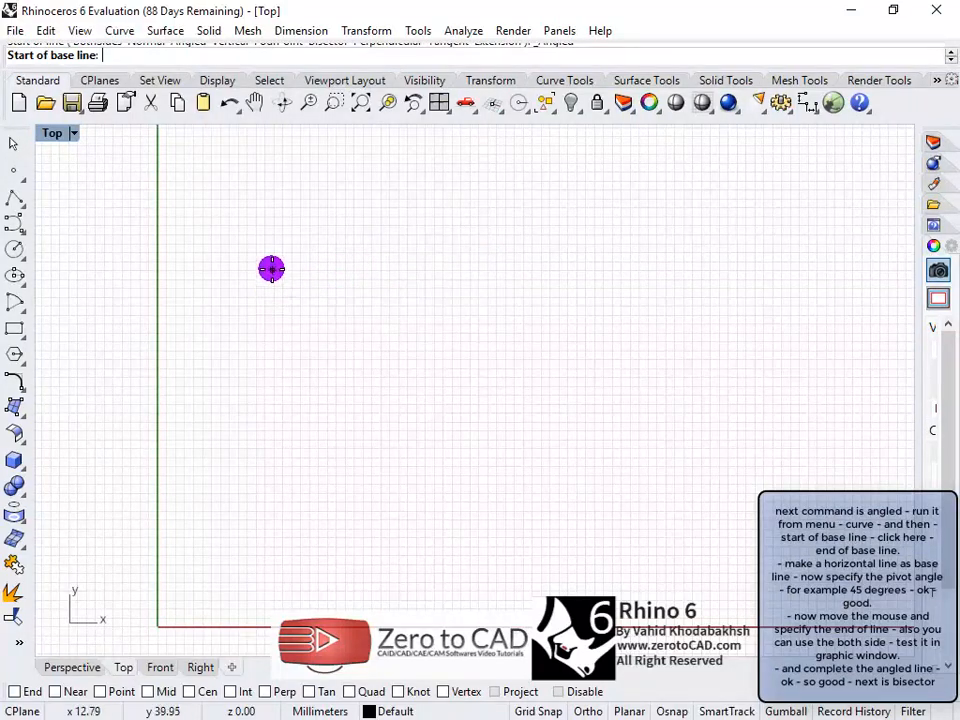
click(272, 255)
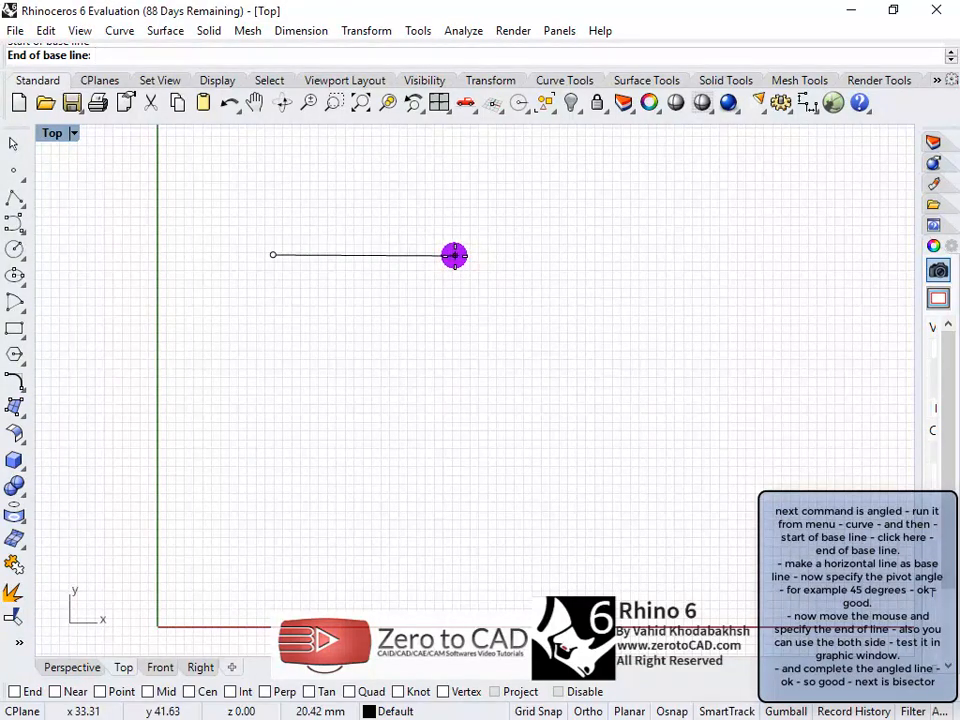
click(454, 255)
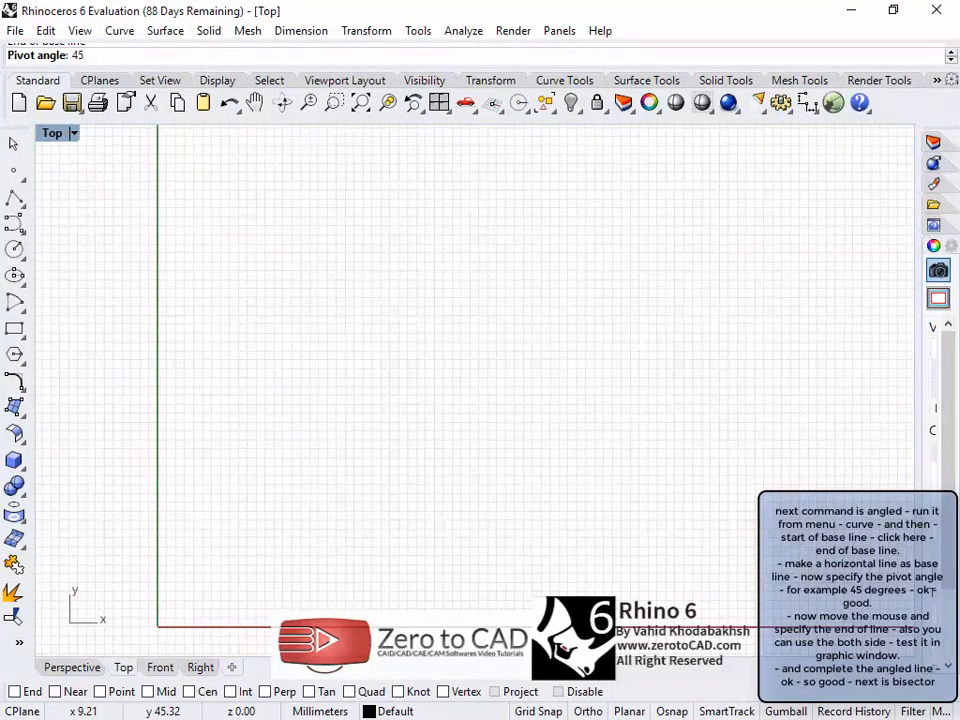
text(45)
right_click(239, 222)
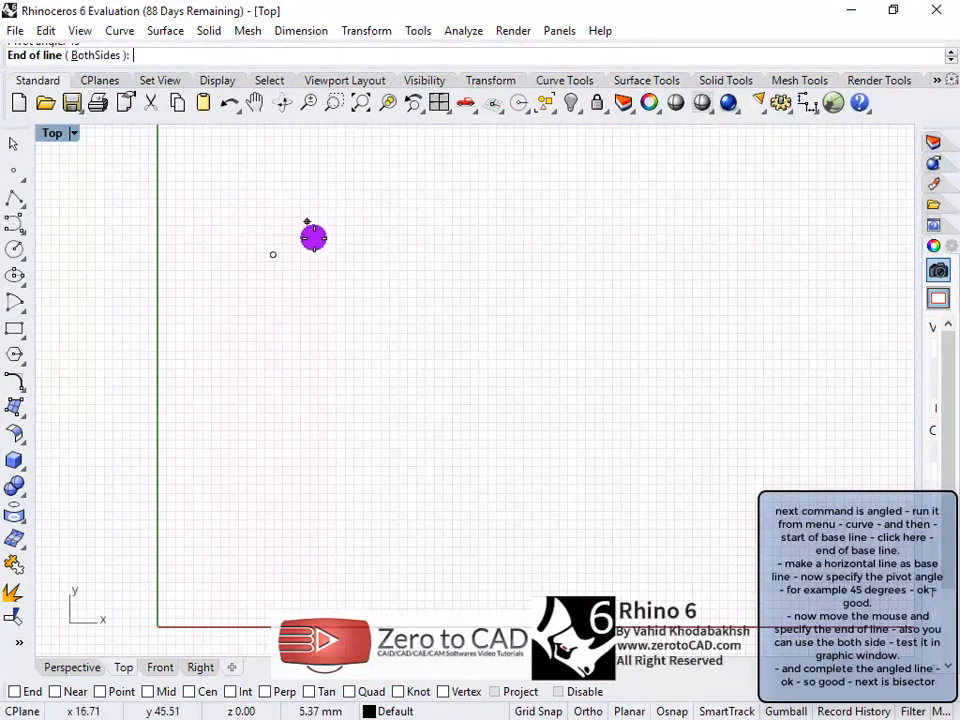
Step: Extend the angled line to both sides of its start point, ending about 16 mm away, and check it by selecting it
right_drag(328, 240, 343, 322)
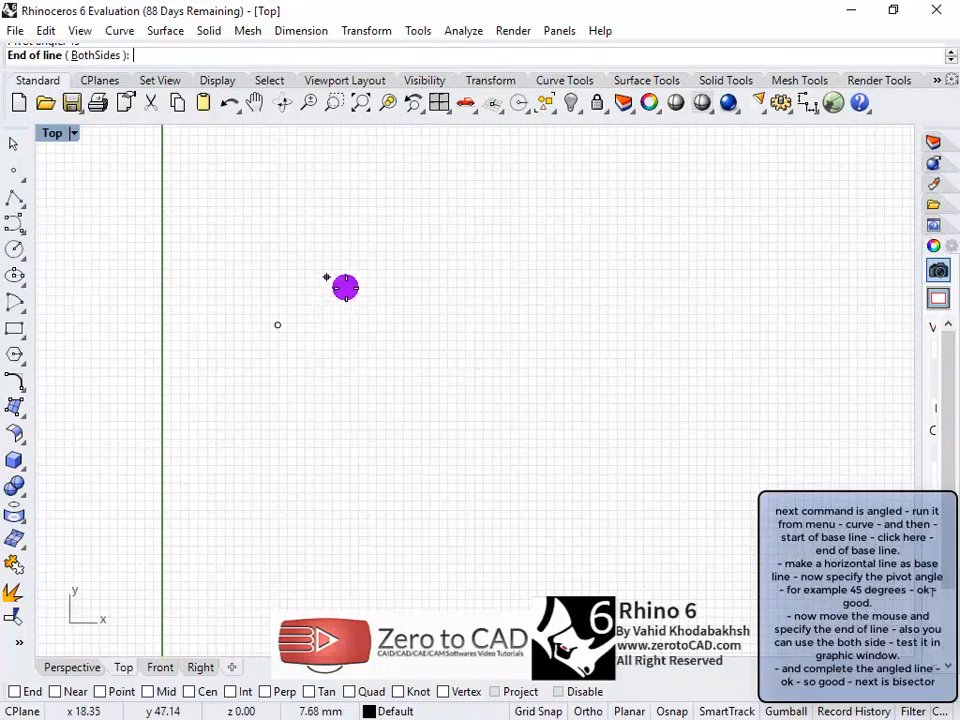
click(97, 56)
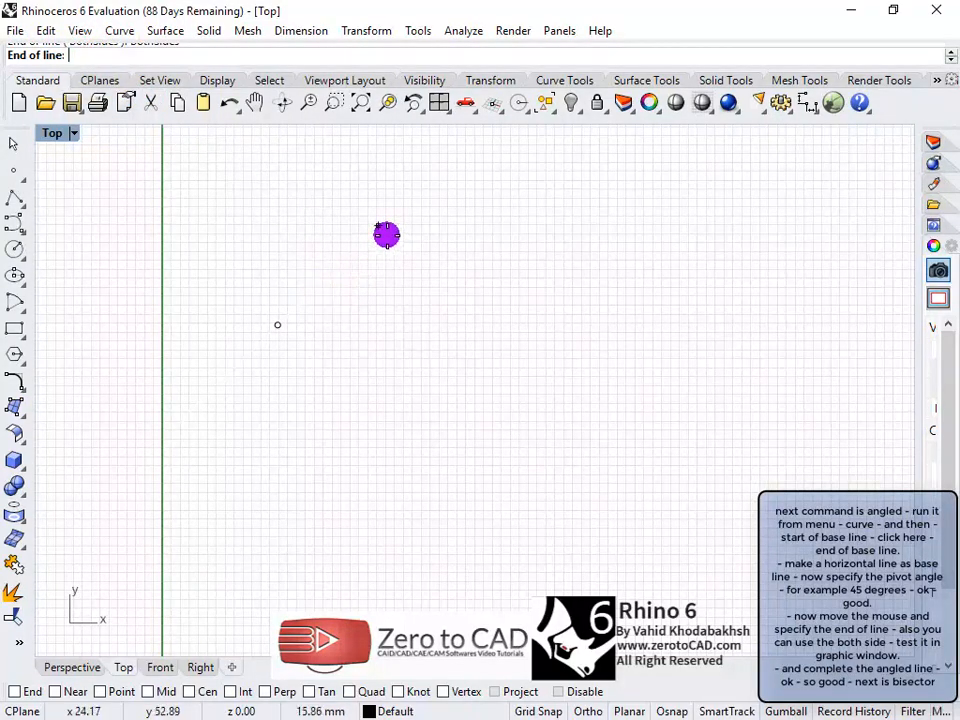
click(383, 223)
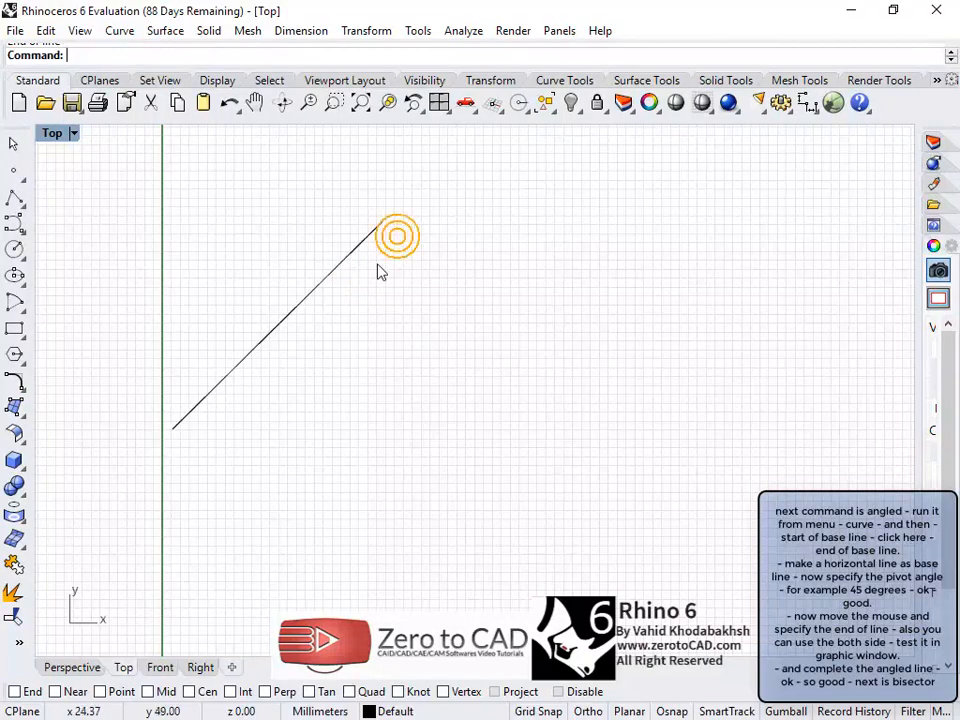
click(324, 285)
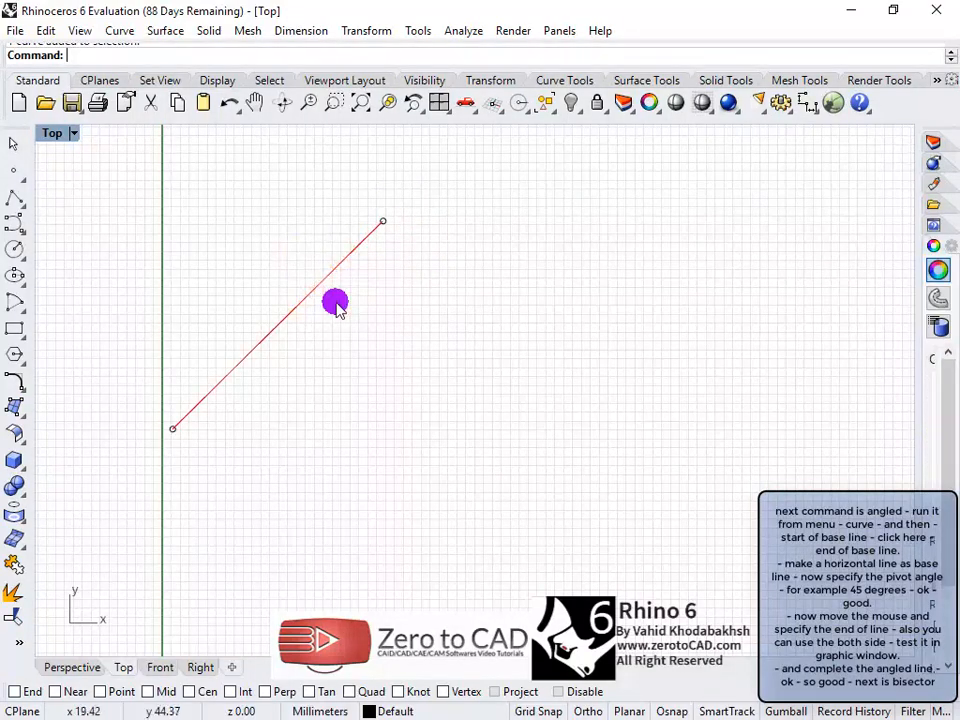
key(Escape)
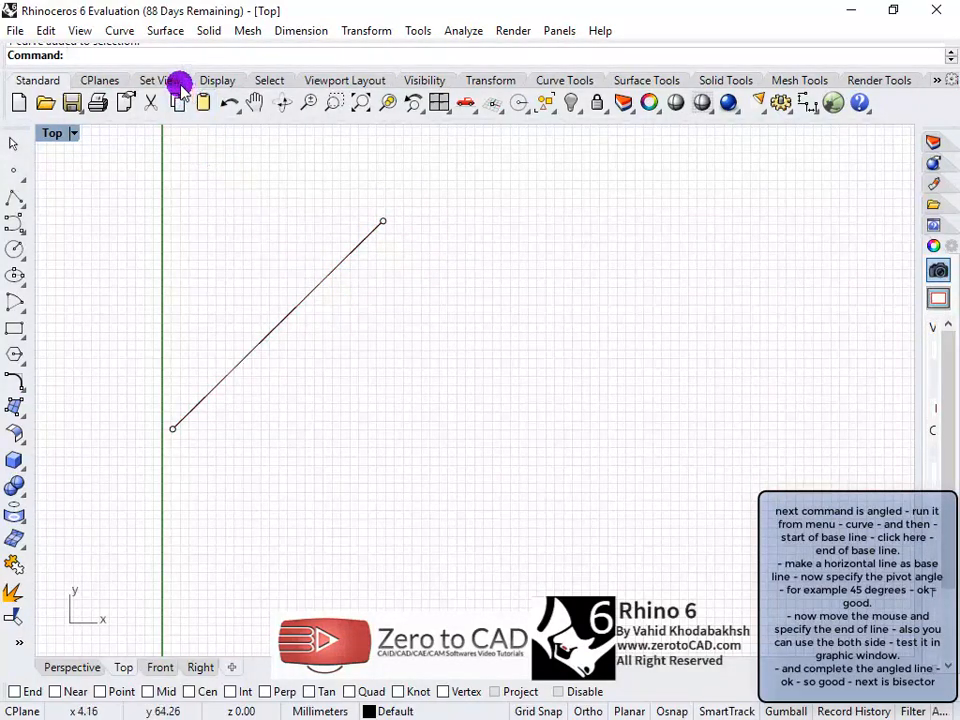
Step: Draw a Bisector line beside the angled line, between a horizontal side about 19 mm long and a nearly vertical side, and select it
click(119, 31)
mouse_move(146, 100)
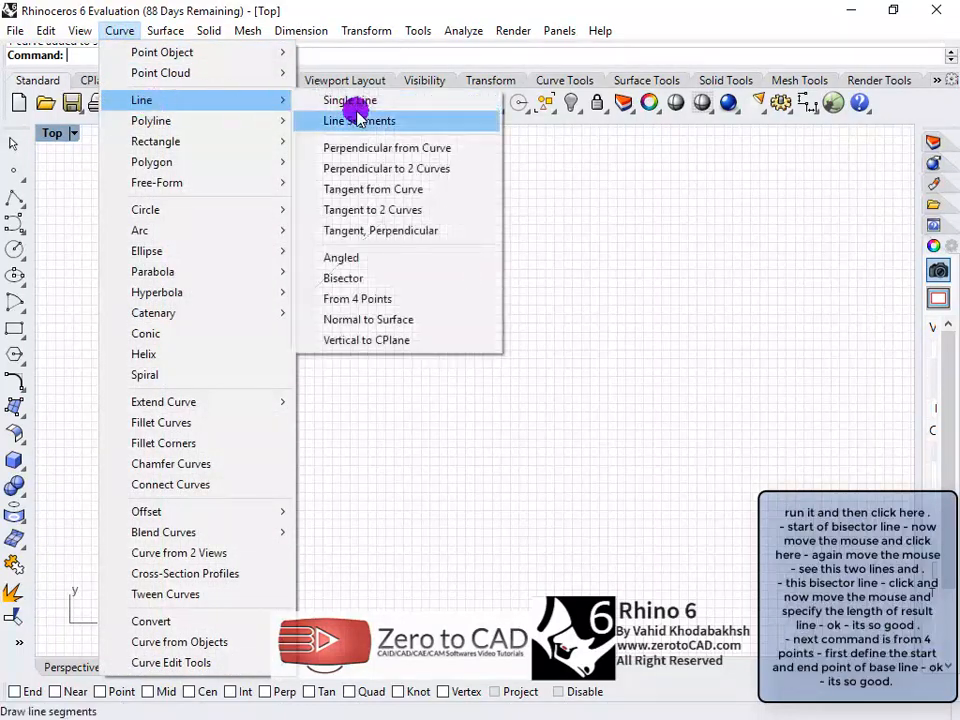
click(355, 277)
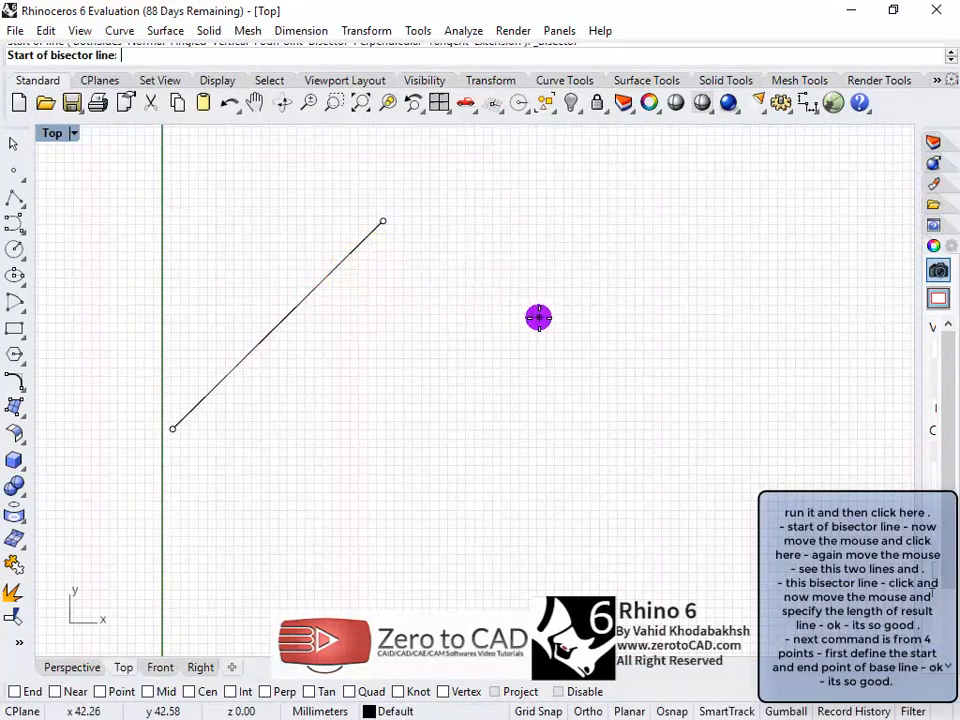
right_drag(538, 317, 461, 318)
click(501, 349)
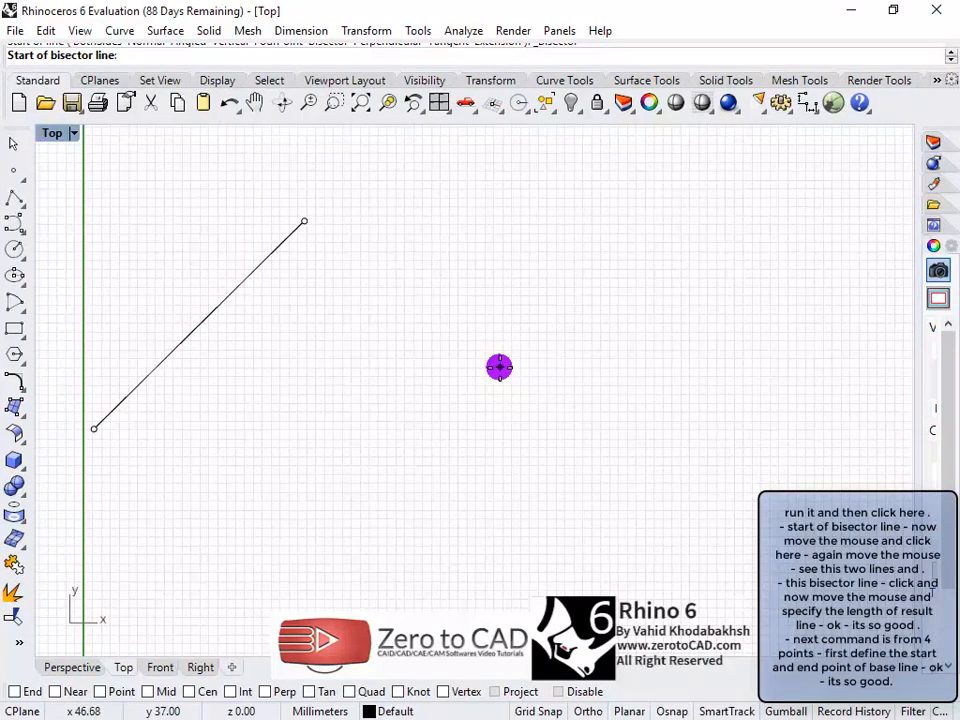
click(619, 367)
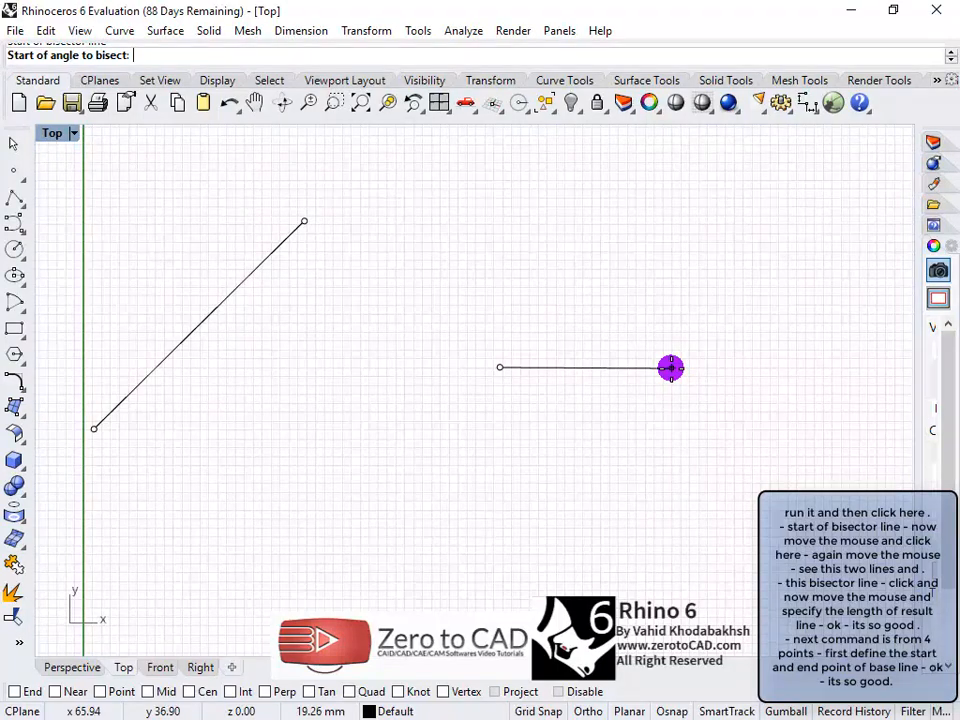
click(670, 367)
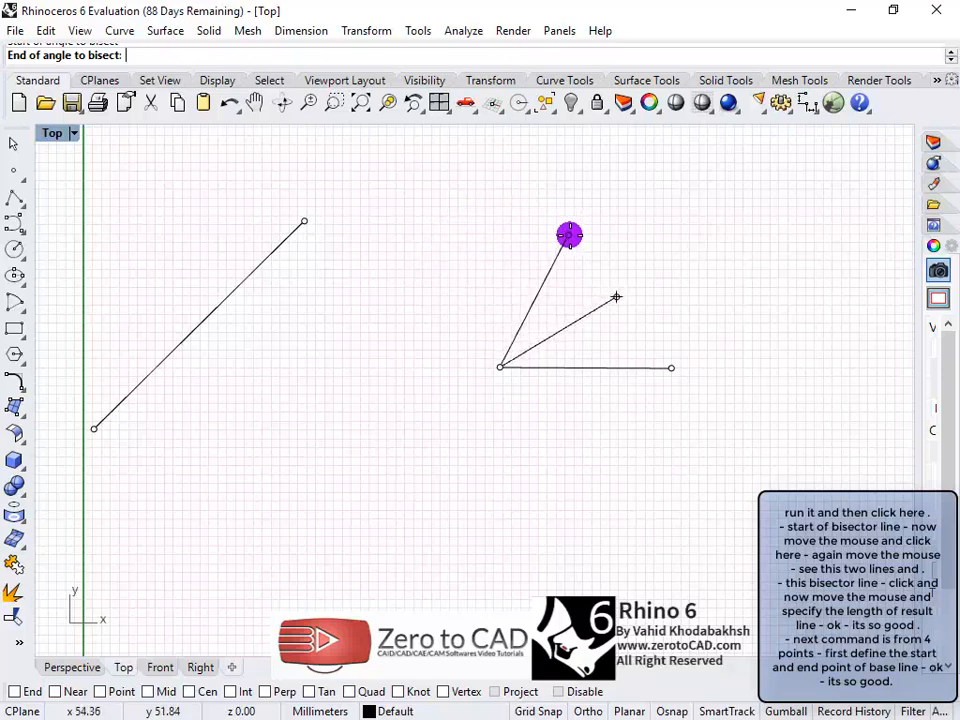
click(509, 231)
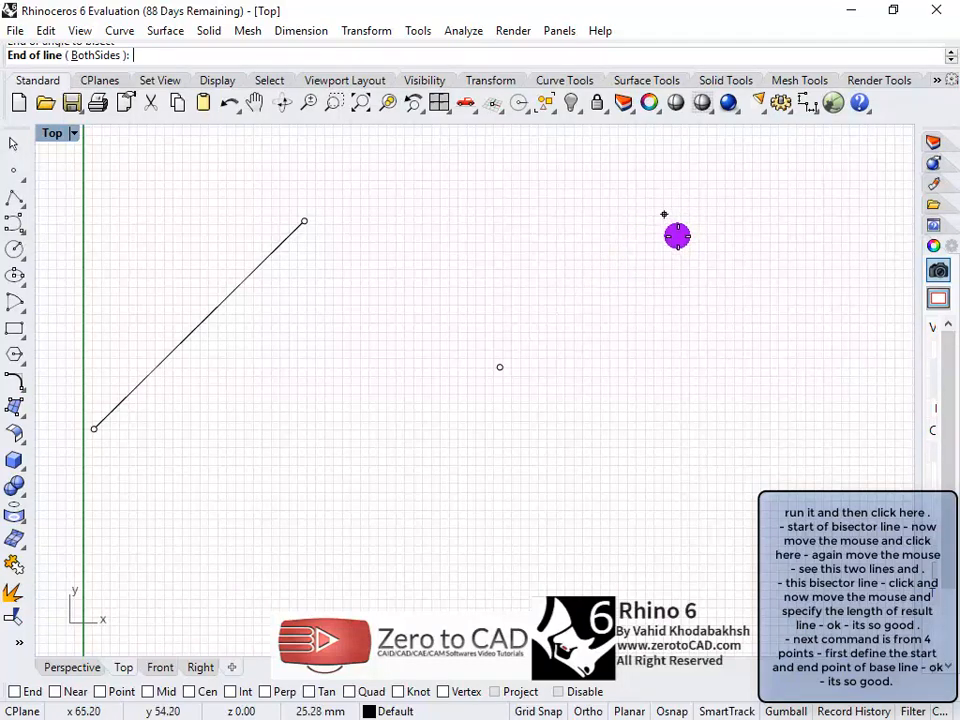
click(638, 240)
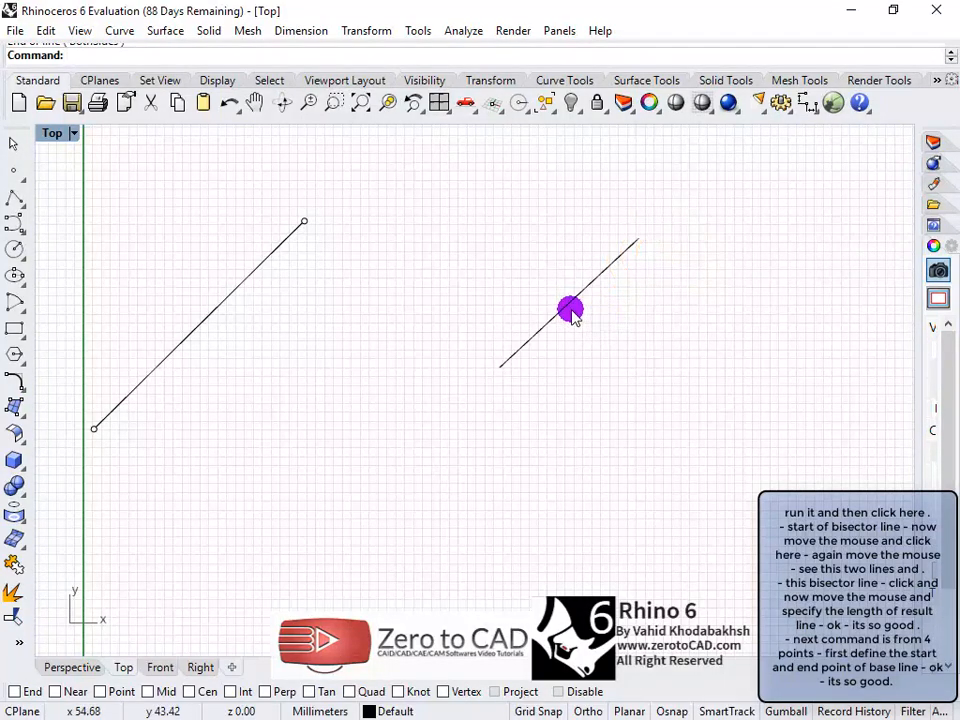
click(574, 345)
Step: Draw a From 4 Points line below the existing lines, along a sloping base line about 28 mm long, and select it
click(121, 32)
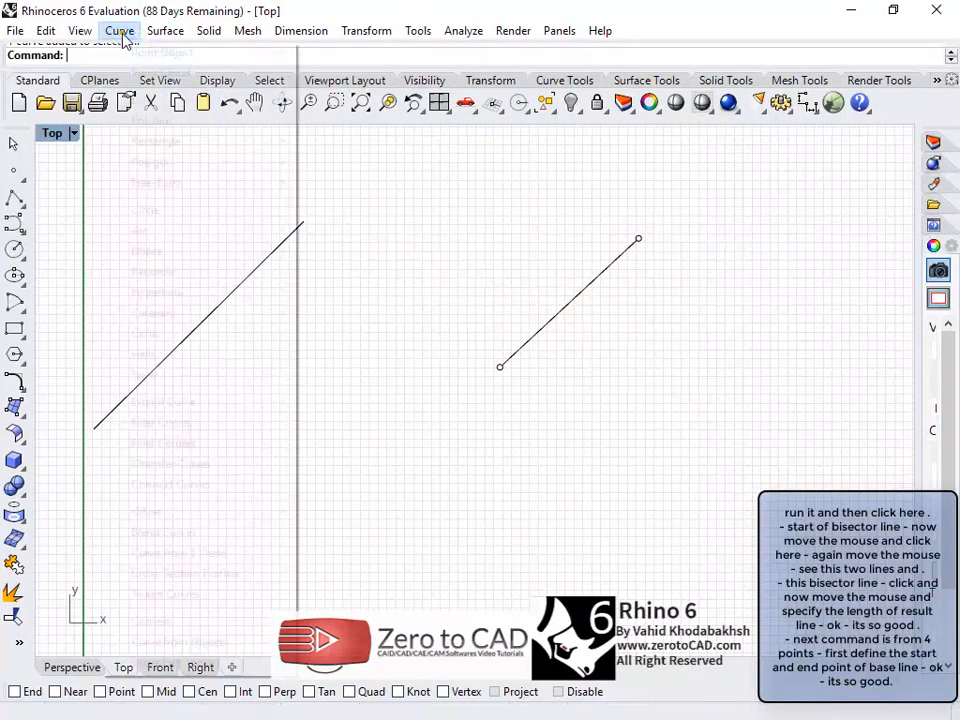
mouse_move(154, 97)
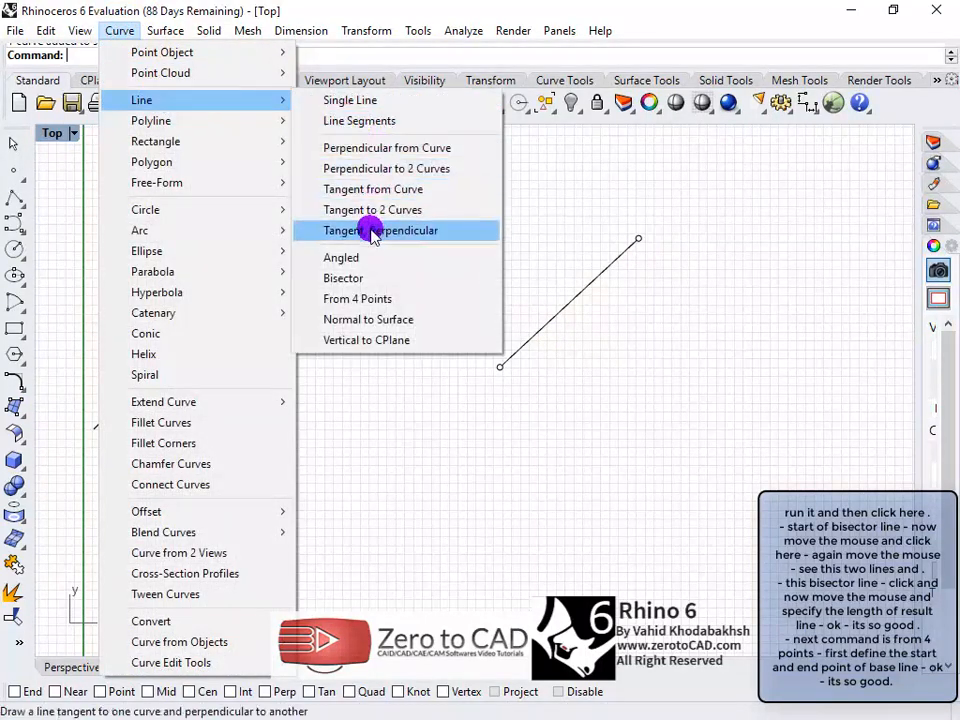
click(369, 298)
right_drag(507, 326, 527, 220)
click(419, 318)
click(311, 340)
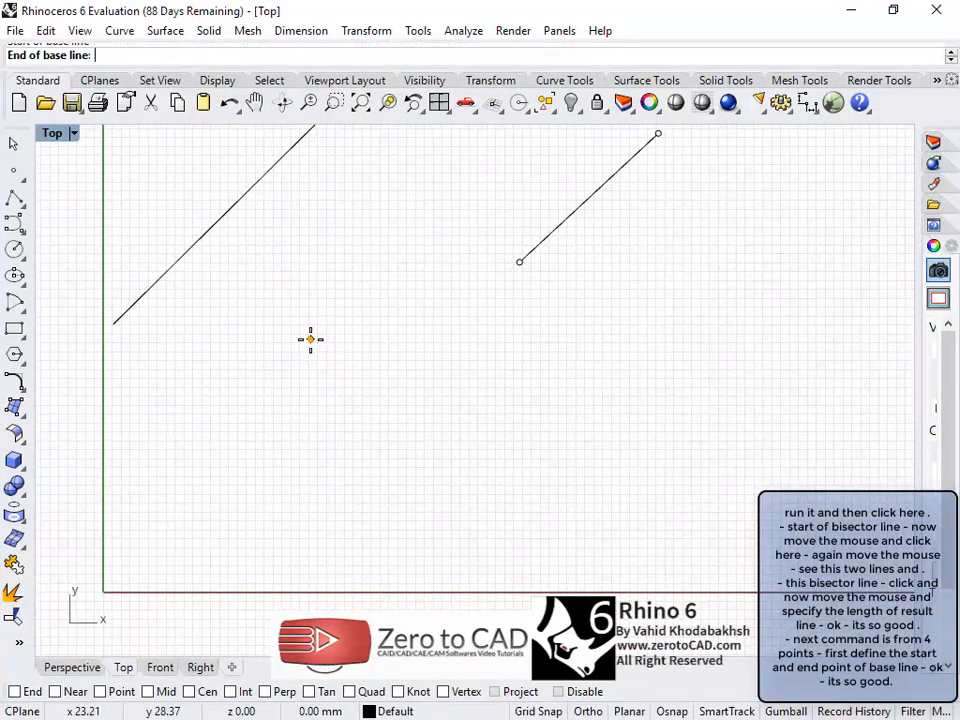
drag(748, 477, 547, 421)
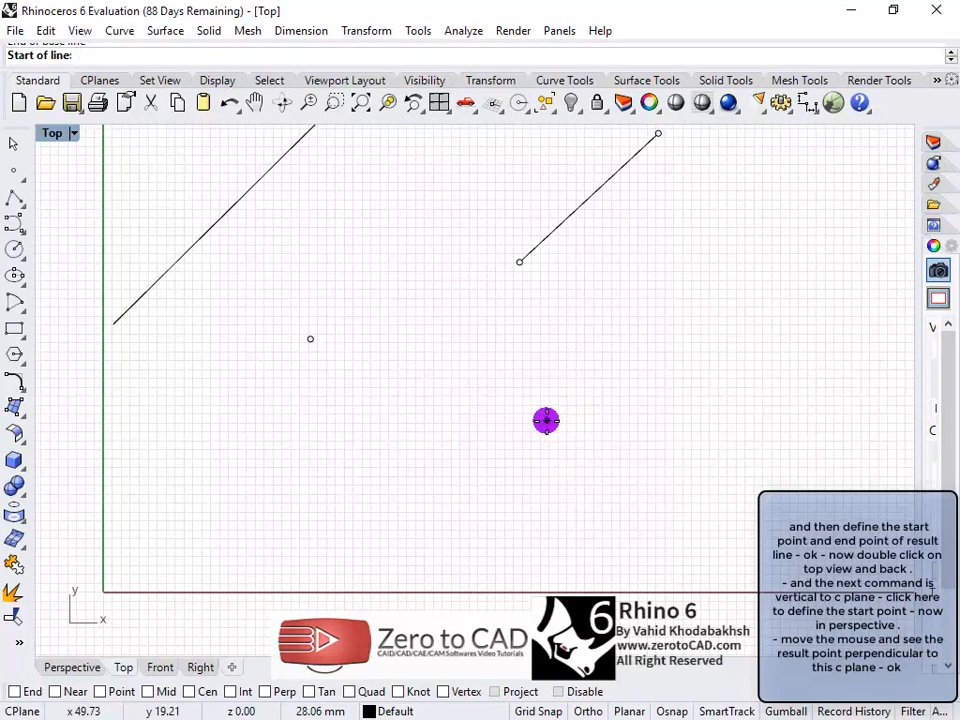
click(373, 362)
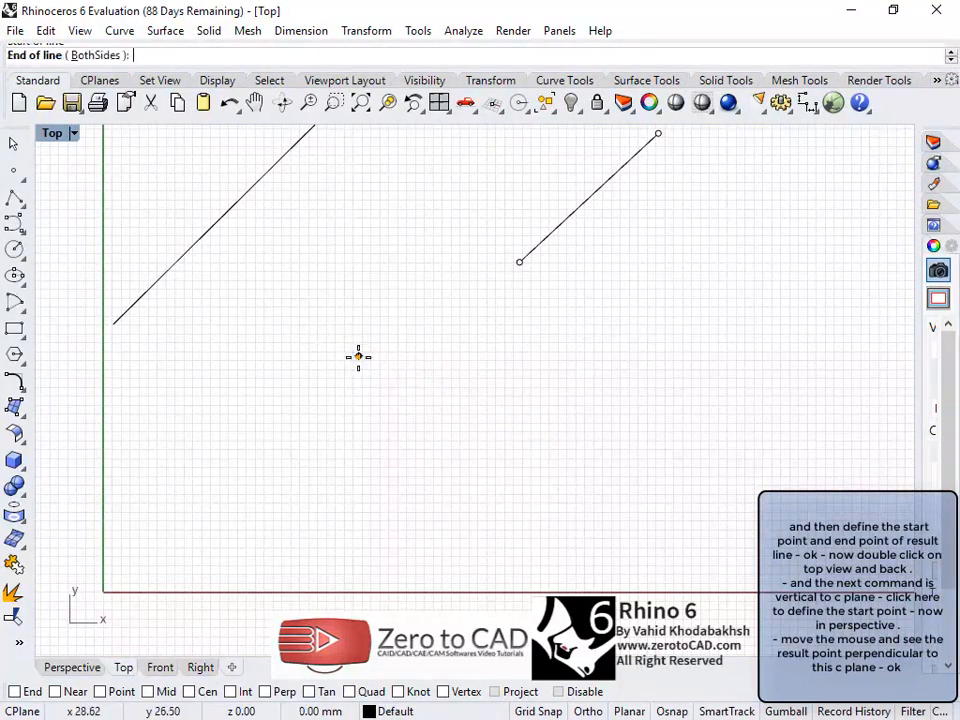
click(624, 446)
click(545, 420)
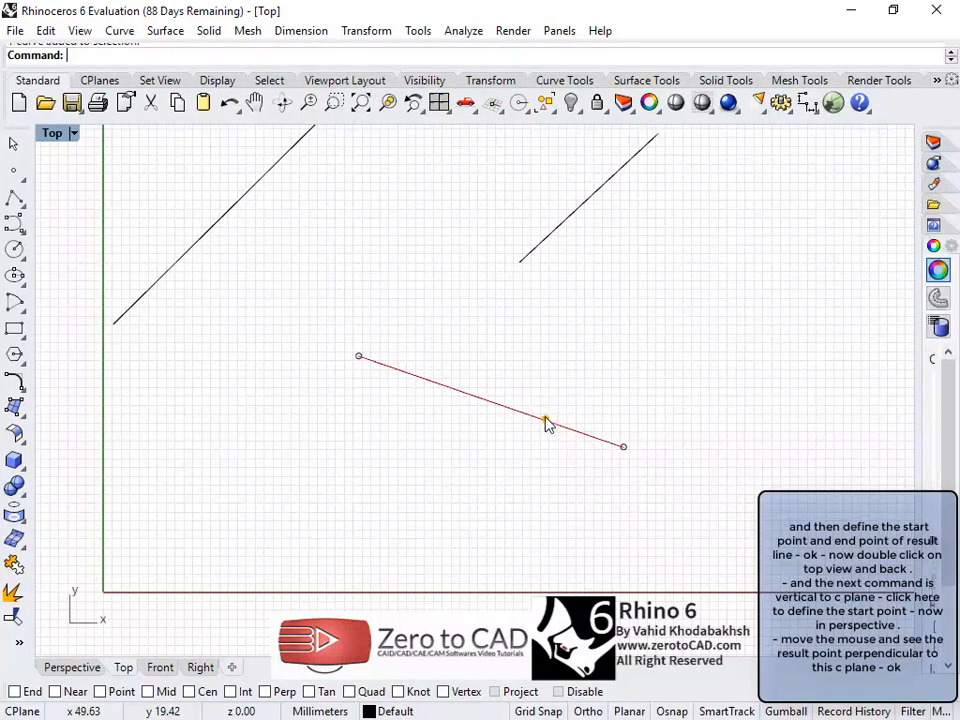
Step: Return to the four-viewport layout and draw a Vertical to CPlane line just under 59 mm tall, starting in empty space in the Top view
double_click(53, 133)
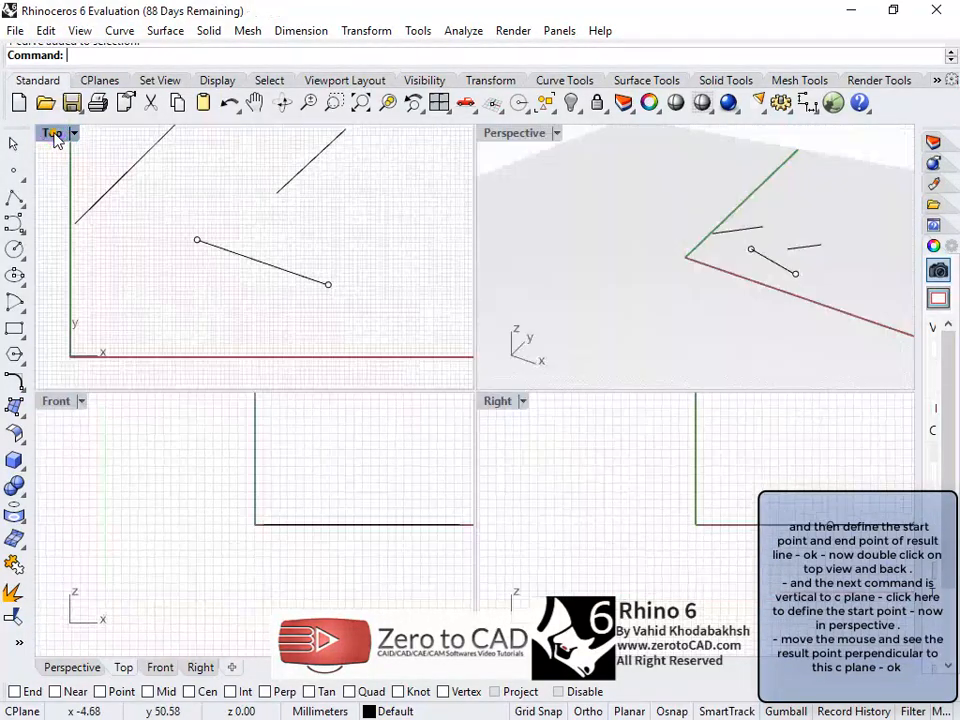
right_drag(356, 260, 236, 257)
click(119, 30)
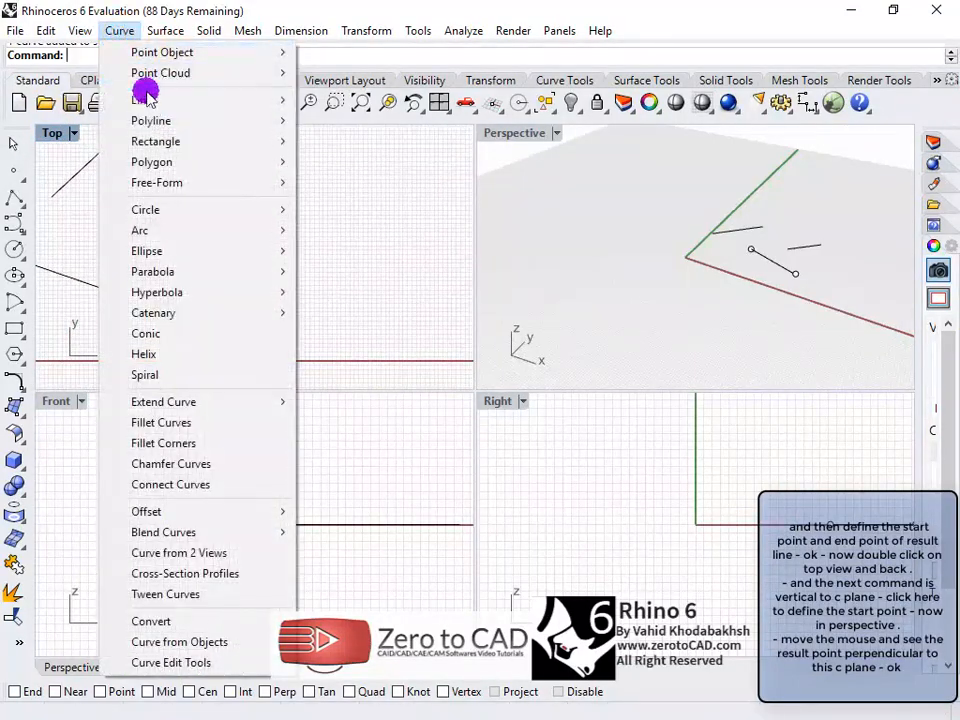
mouse_move(161, 99)
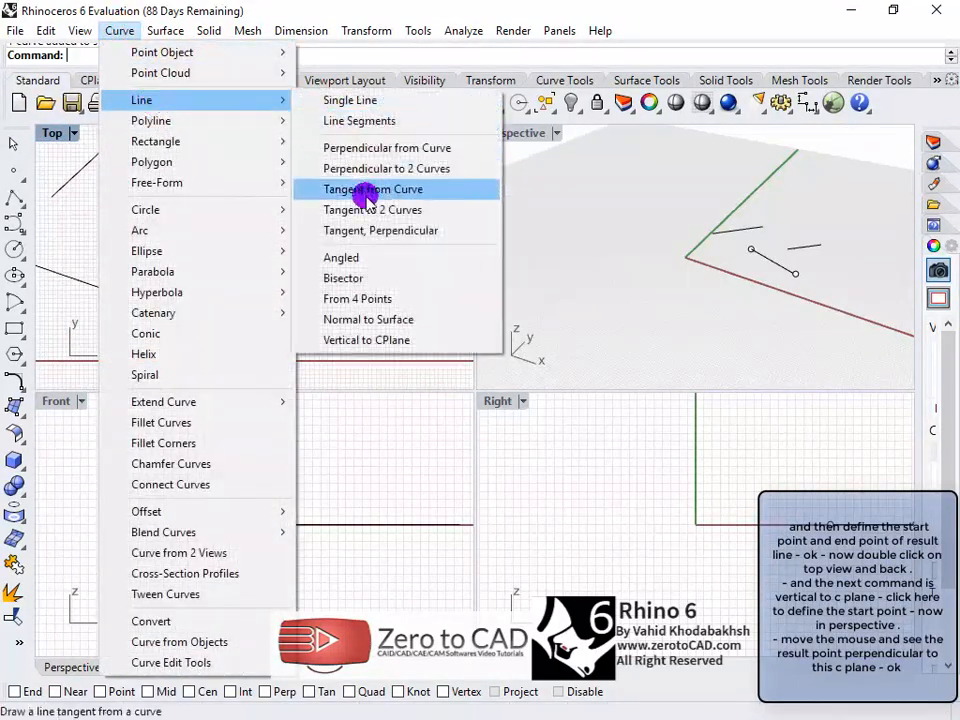
click(367, 339)
click(298, 233)
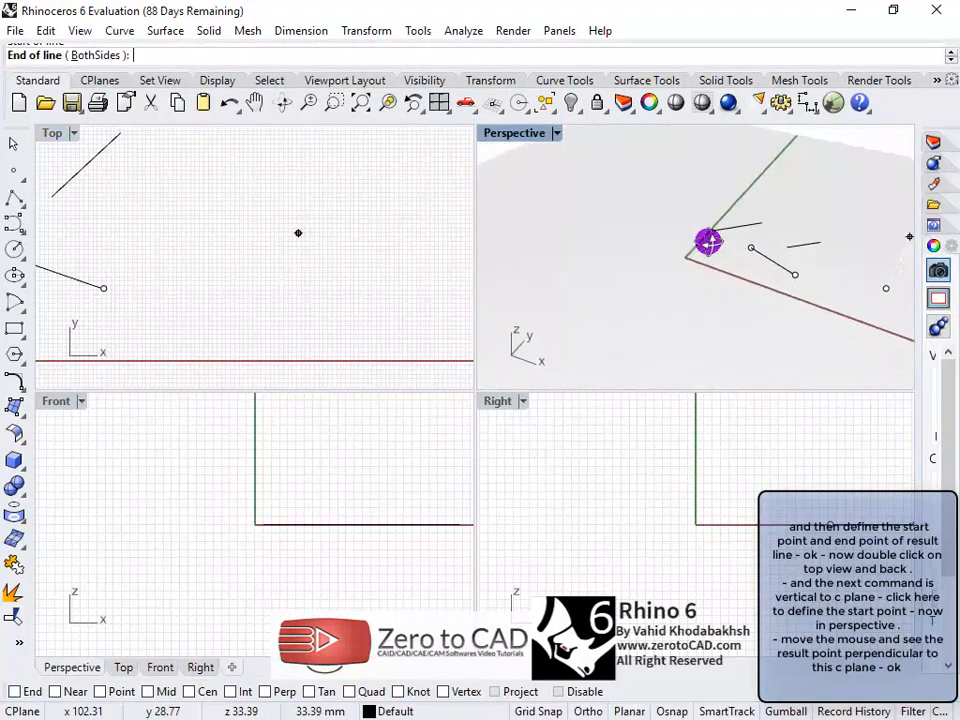
shift+right_drag(741, 236, 624, 226)
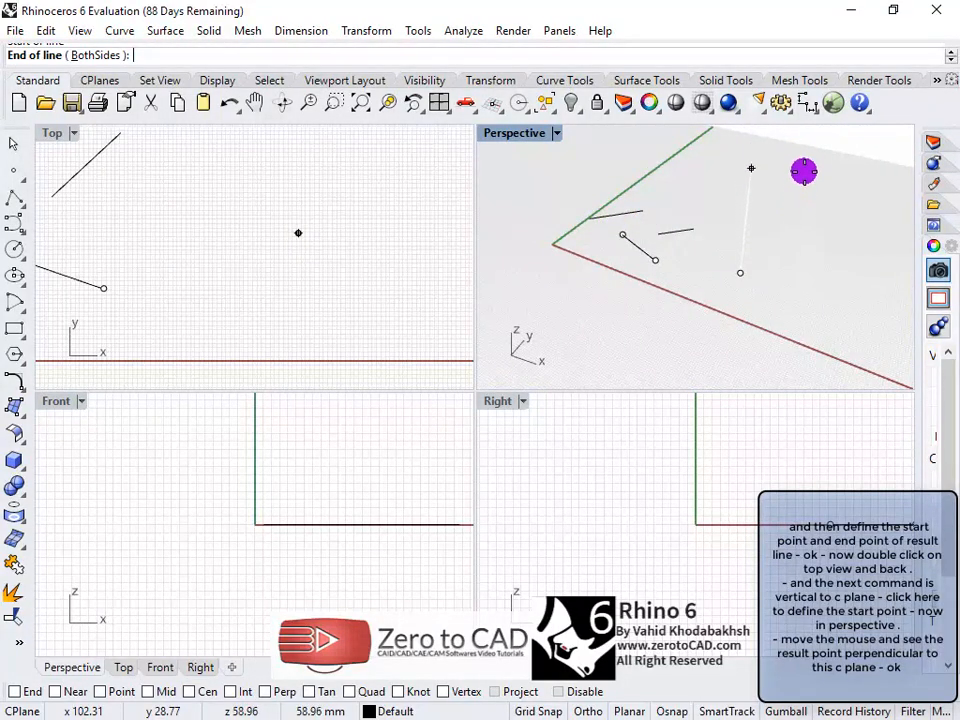
click(800, 176)
click(745, 238)
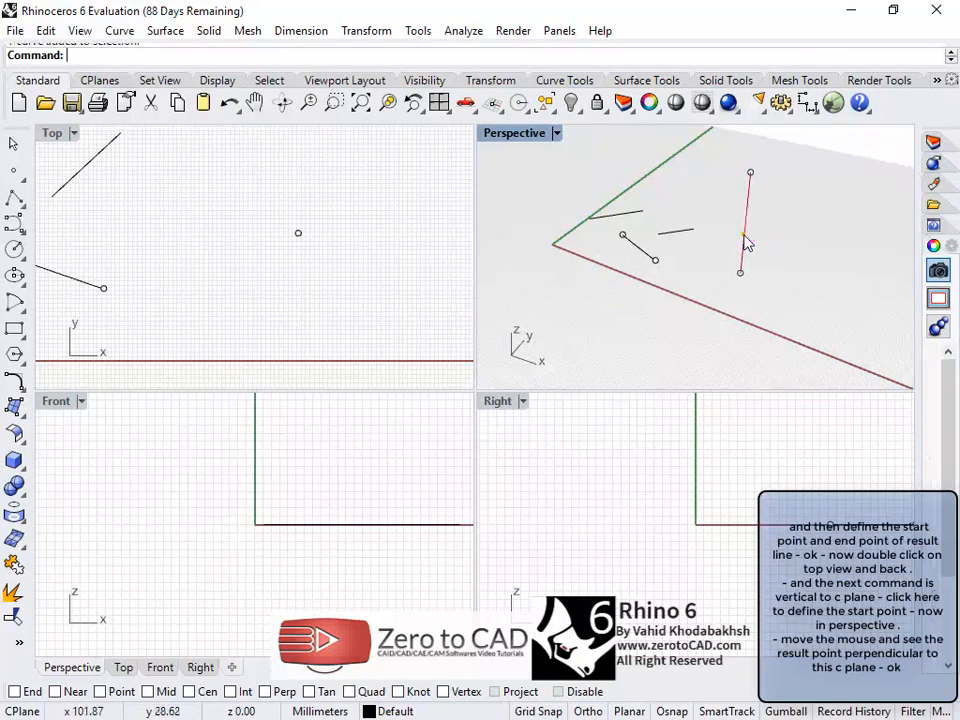
key(Escape)
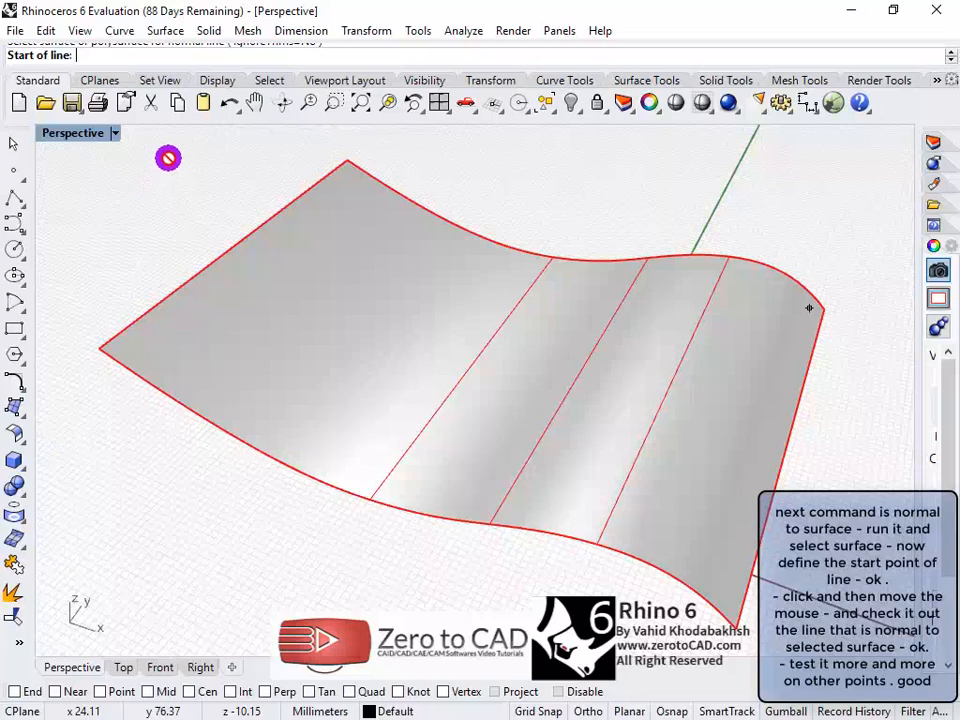
Step: Cancel the running line command and draw a Normal to Surface line about 10 mm long from the wavy surface's crest near its back edge
key(Escape)
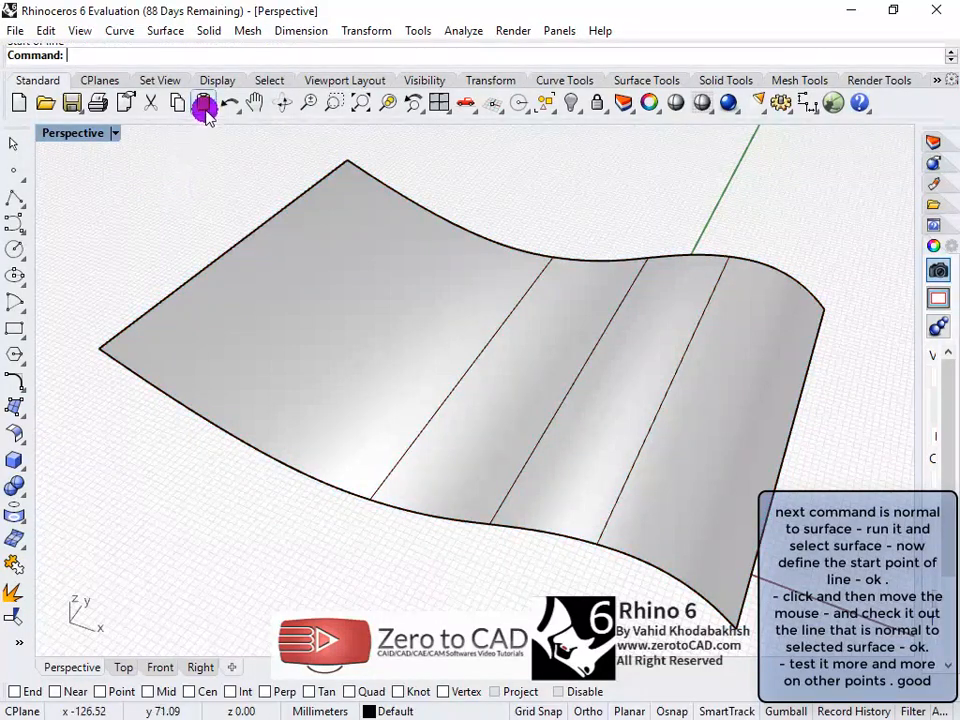
click(120, 31)
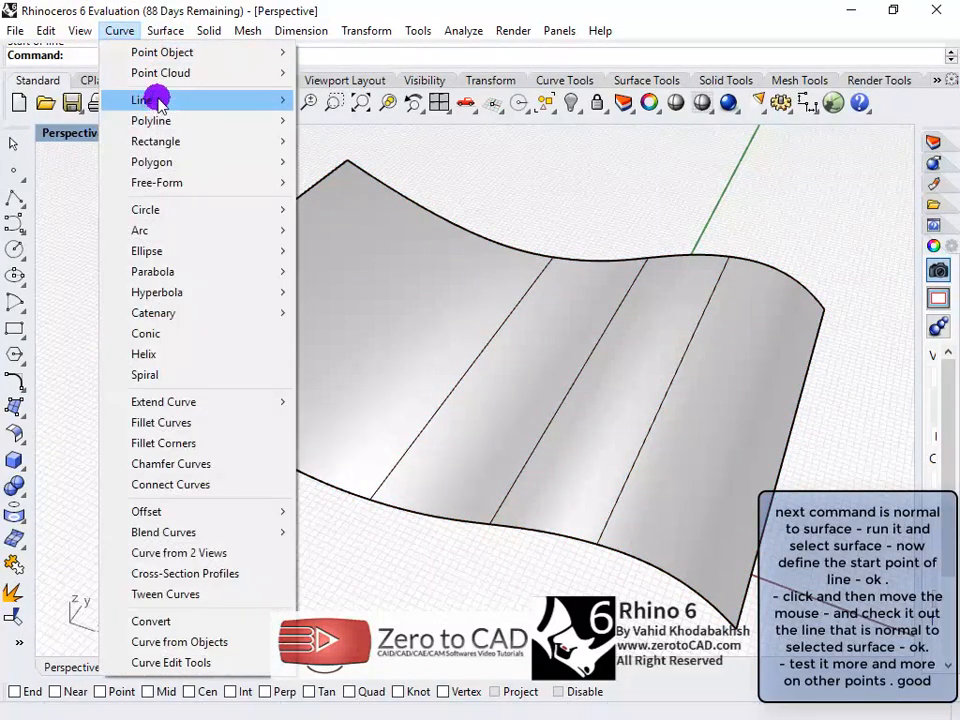
mouse_move(156, 100)
click(364, 319)
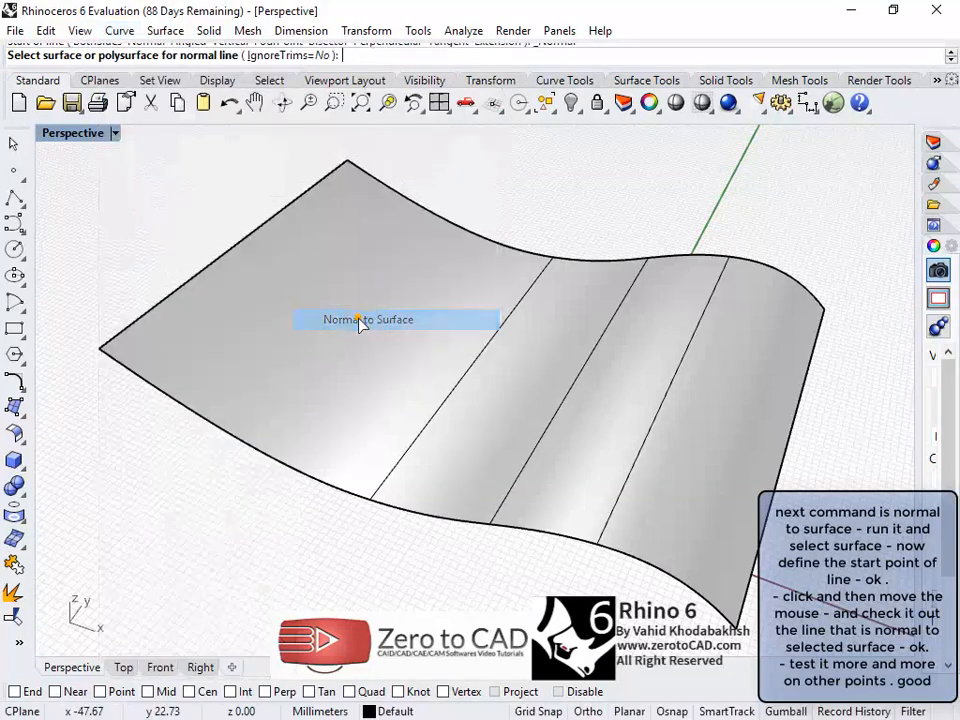
click(356, 318)
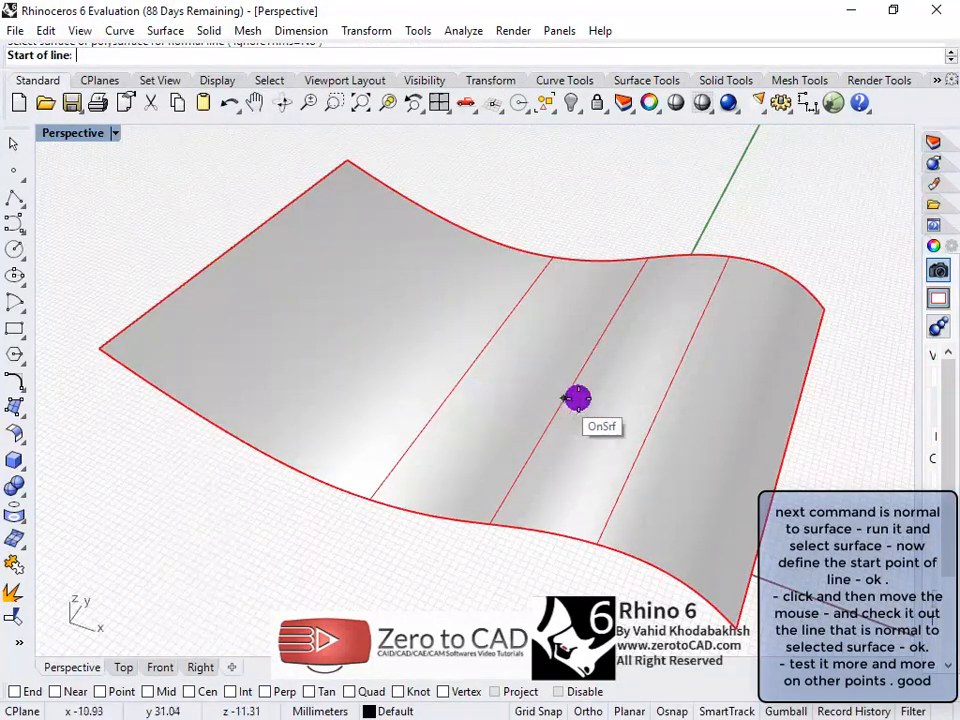
click(669, 310)
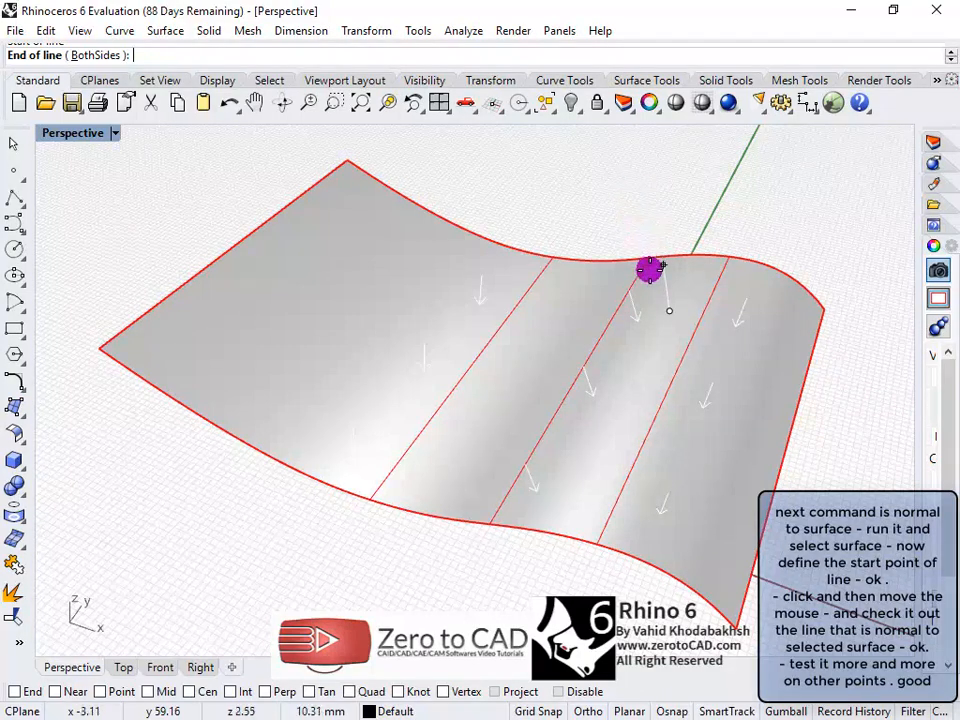
click(663, 271)
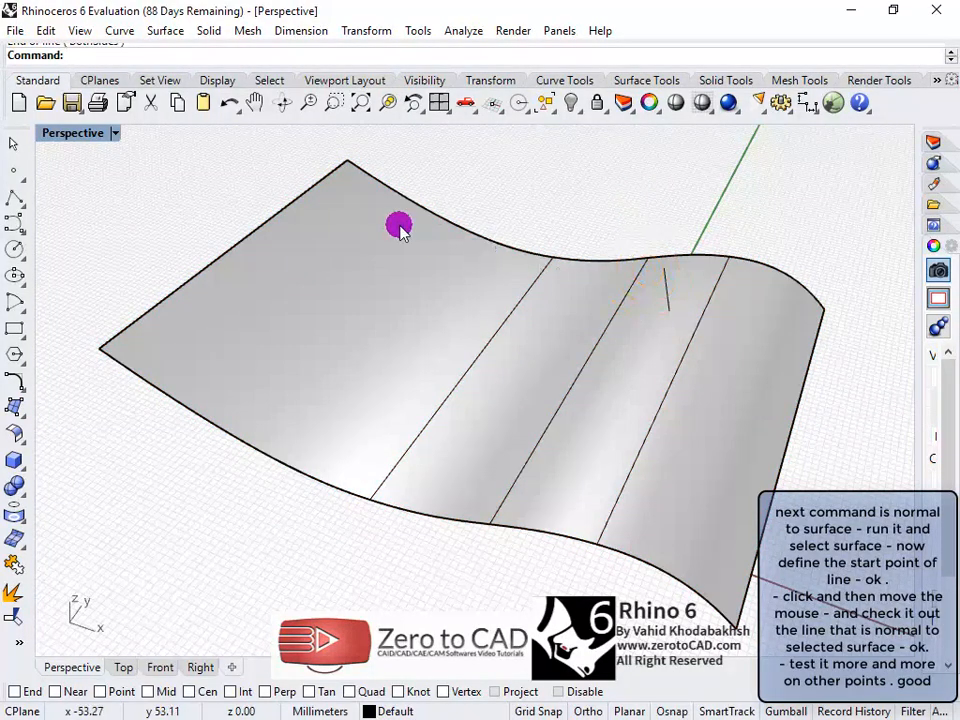
Step: Draw a second surface-normal line about 33 mm long, starting on the broad flatter part of the wavy surface
right_click(200, 155)
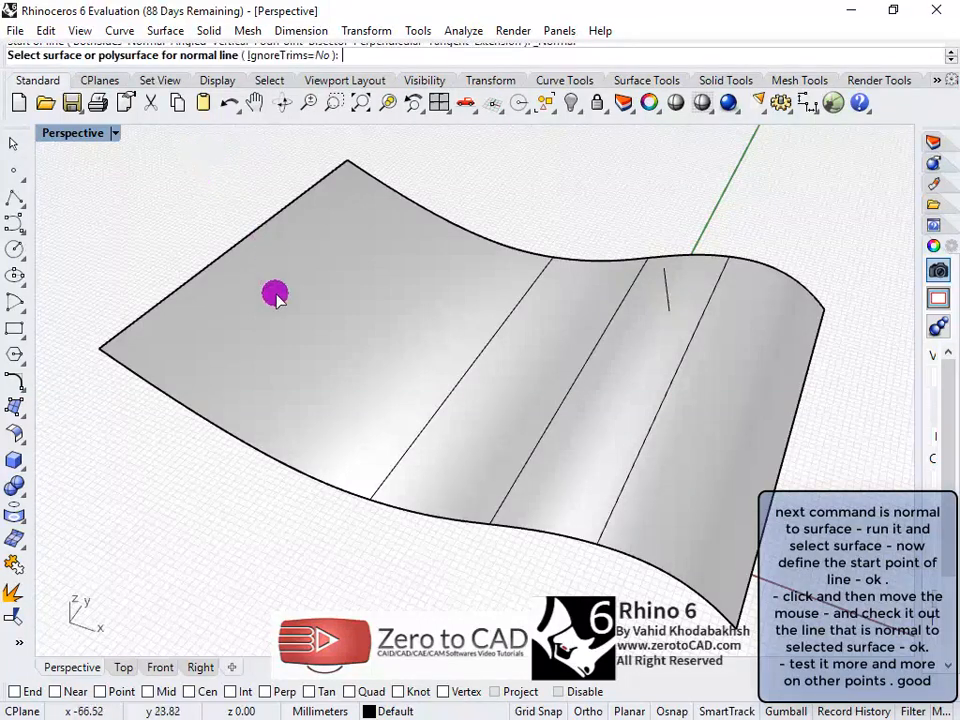
click(274, 294)
click(325, 403)
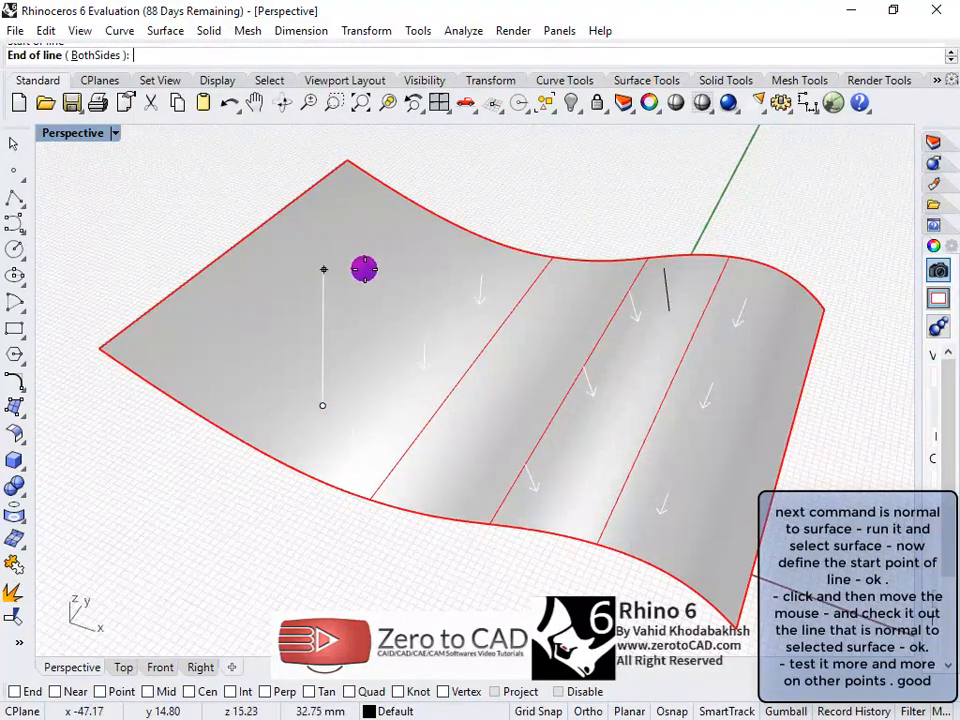
click(364, 271)
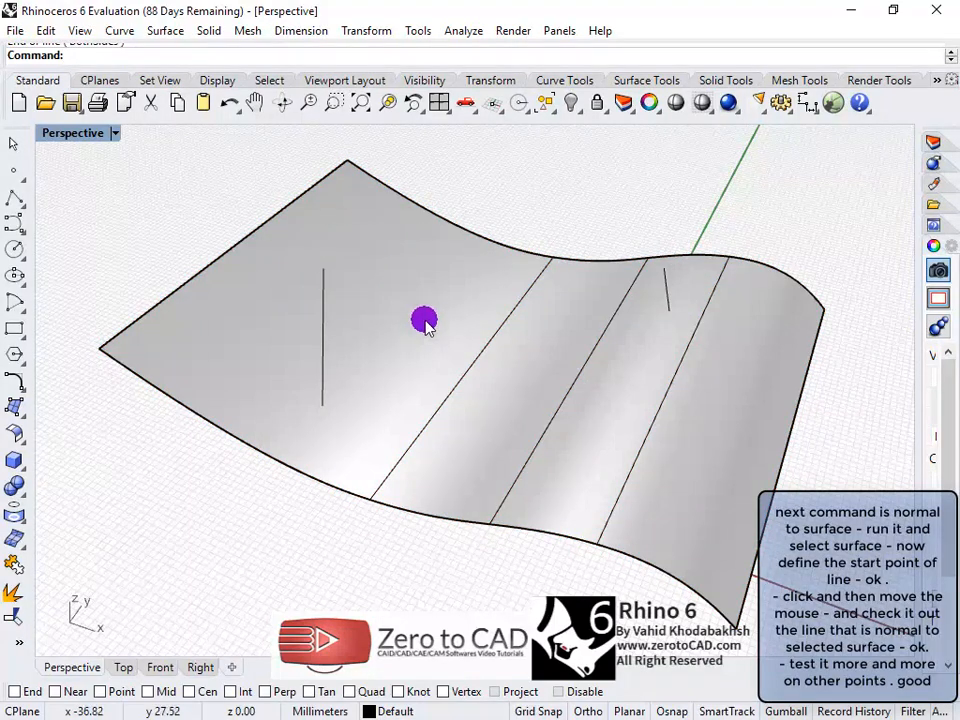
Step: Draw a third surface-normal line starting near the middle of the wavy surface and inspect the lines' direction
right_click(487, 356)
click(516, 434)
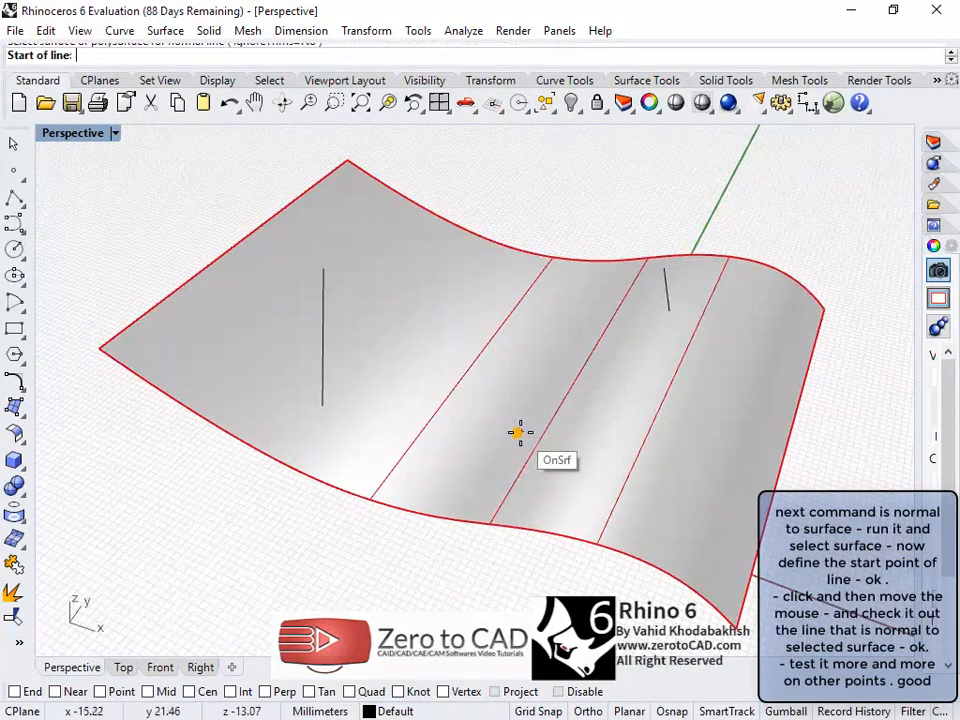
click(534, 423)
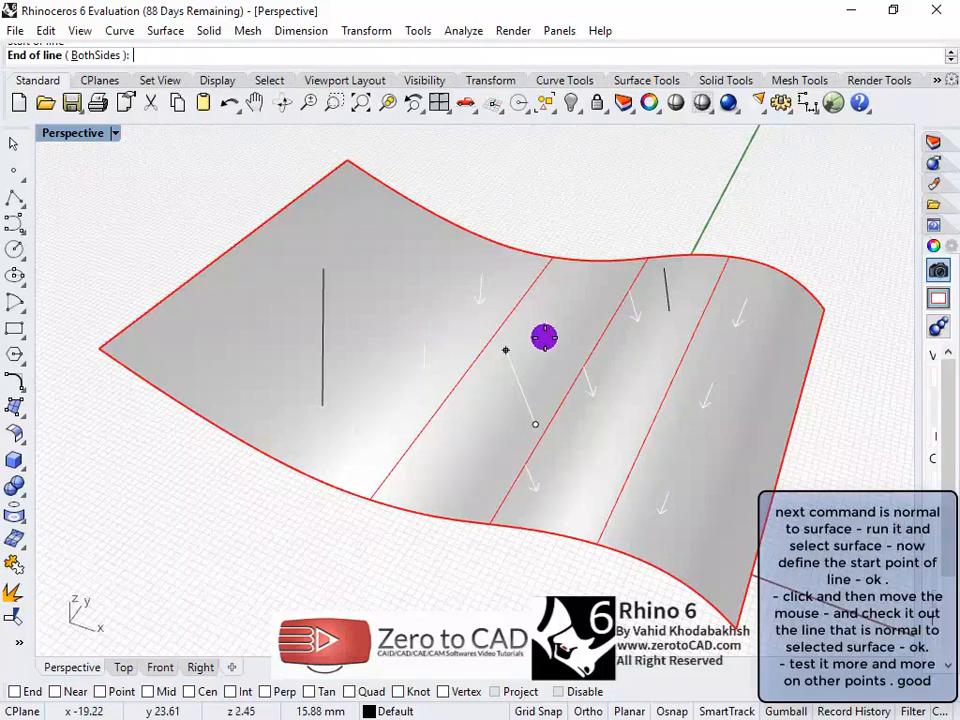
click(487, 302)
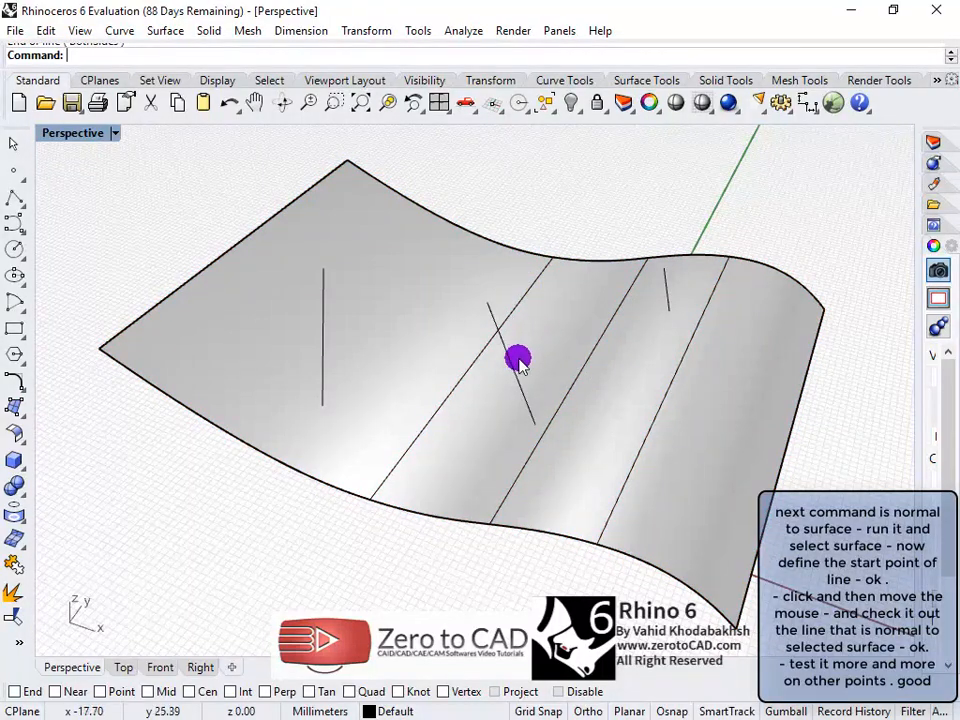
right_drag(518, 362, 518, 312)
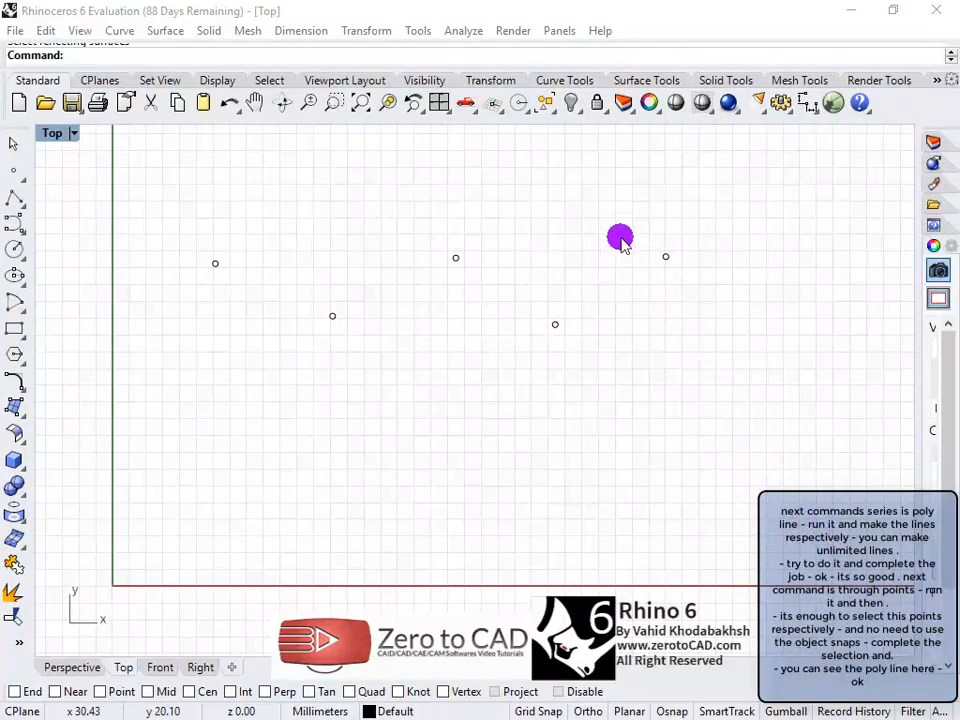
Step: Draw an eight-vertex zigzag polyline in the Top view, running across the empty area below the existing points
click(122, 31)
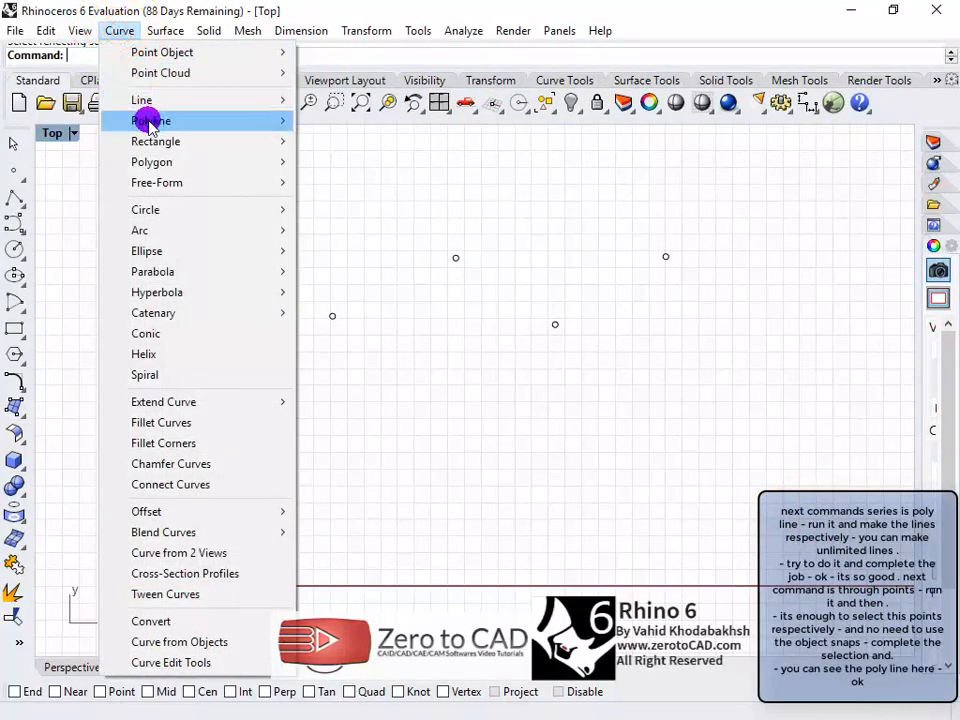
mouse_move(153, 125)
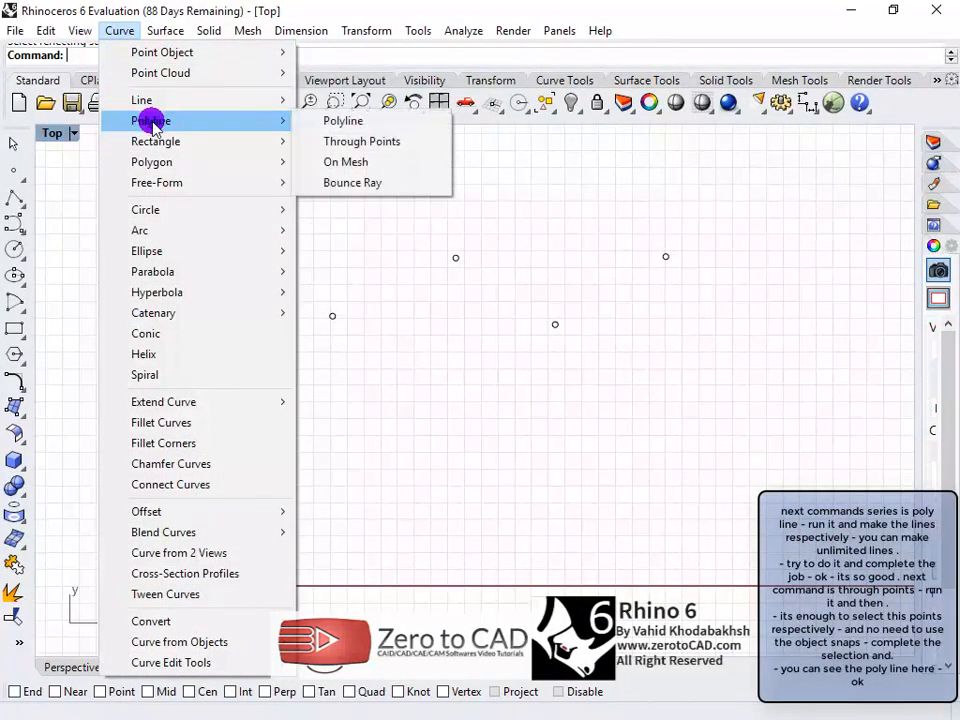
click(345, 121)
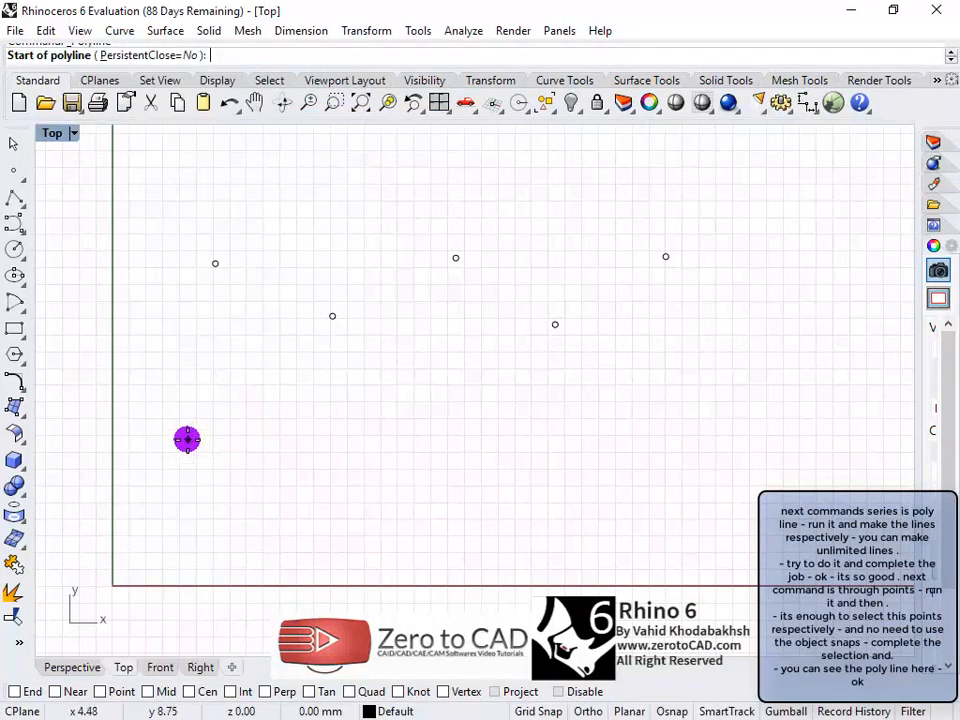
click(187, 439)
click(273, 524)
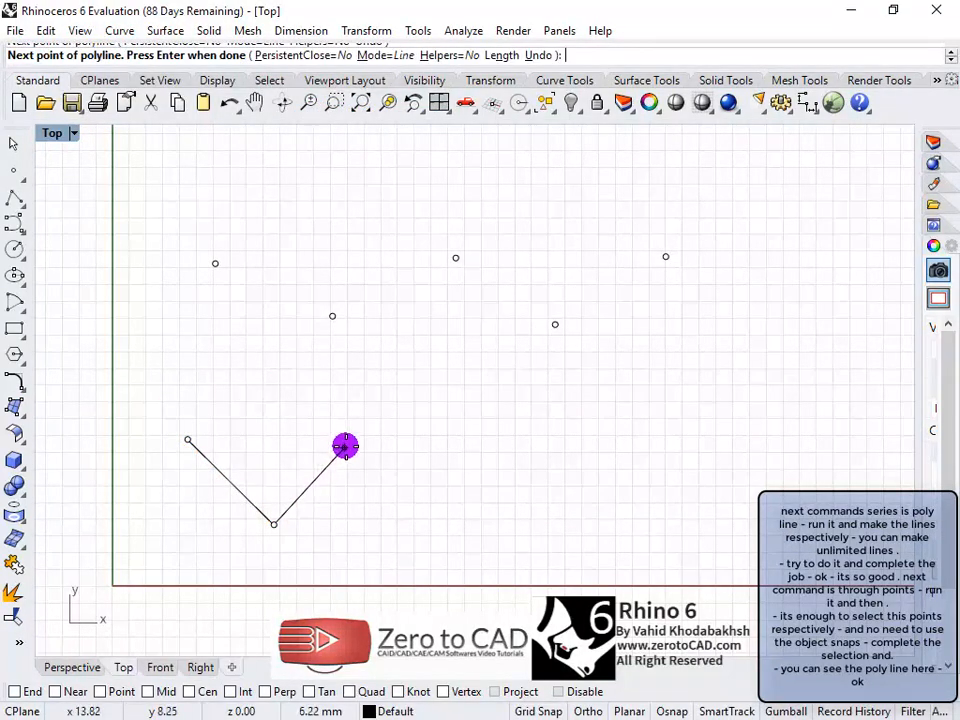
click(347, 445)
click(429, 528)
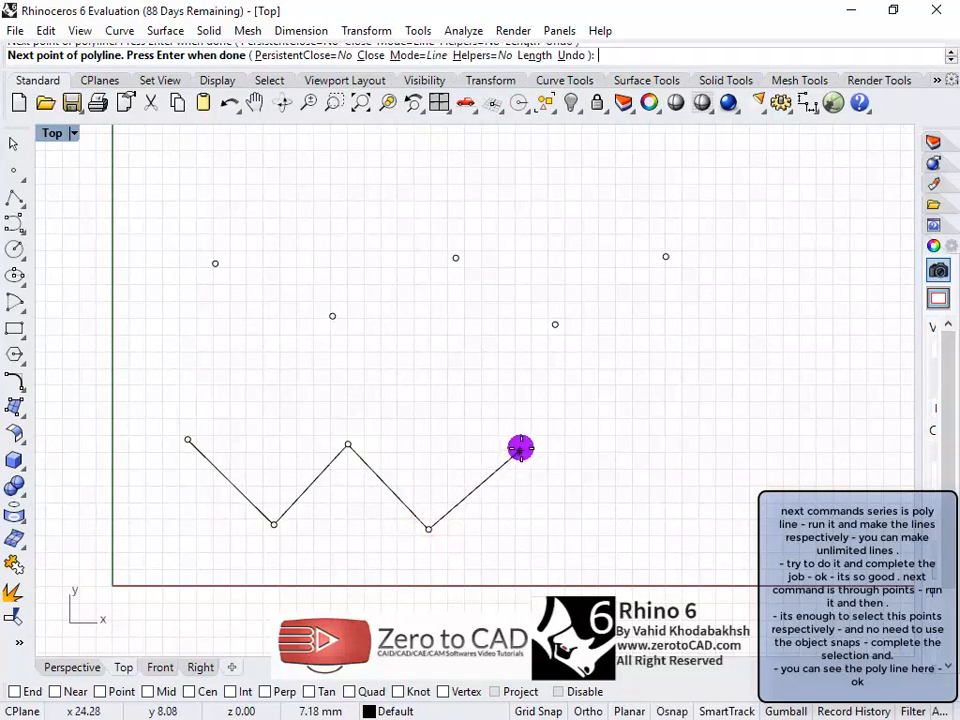
click(610, 528)
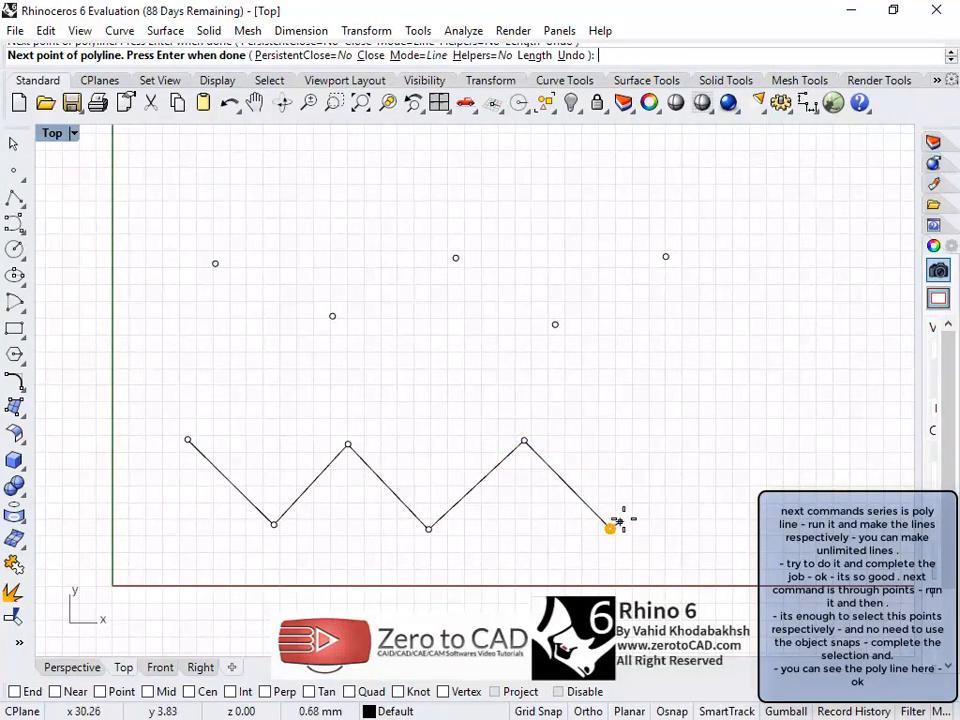
click(670, 448)
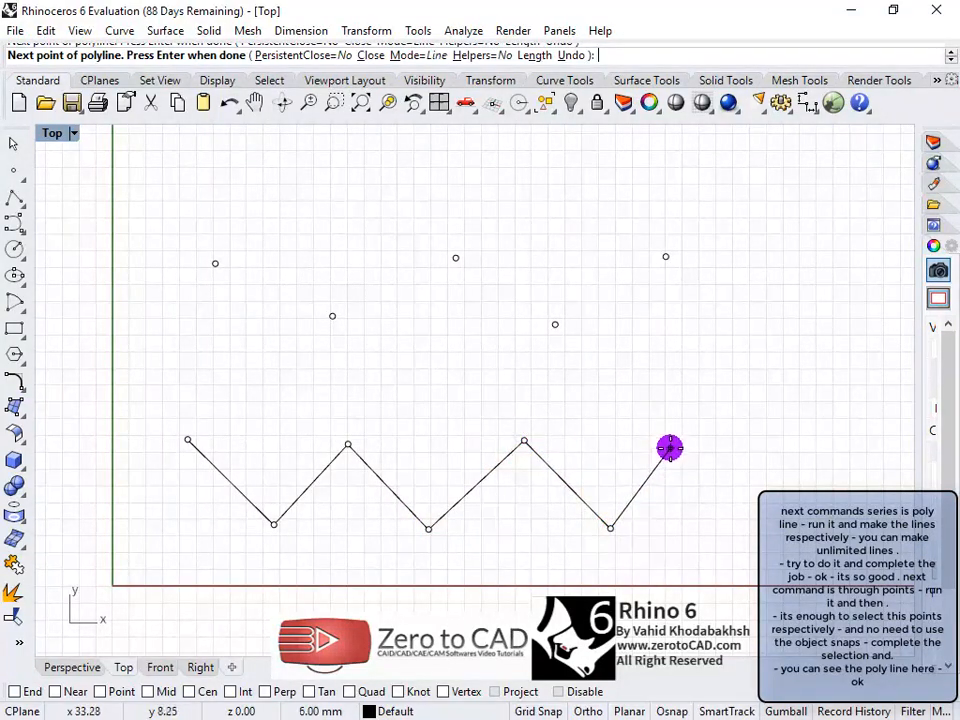
right_click(742, 520)
click(180, 104)
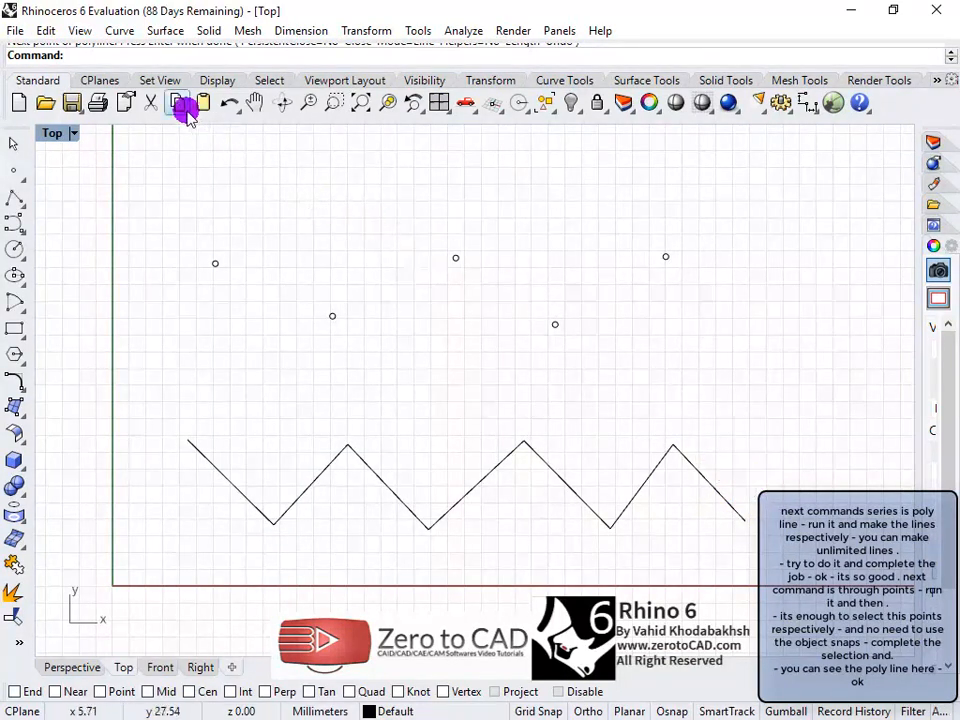
Step: Draw a Through Points polyline across the five existing points in zigzag order, accept its settings, and select the polylines to inspect them
click(119, 31)
mouse_move(154, 120)
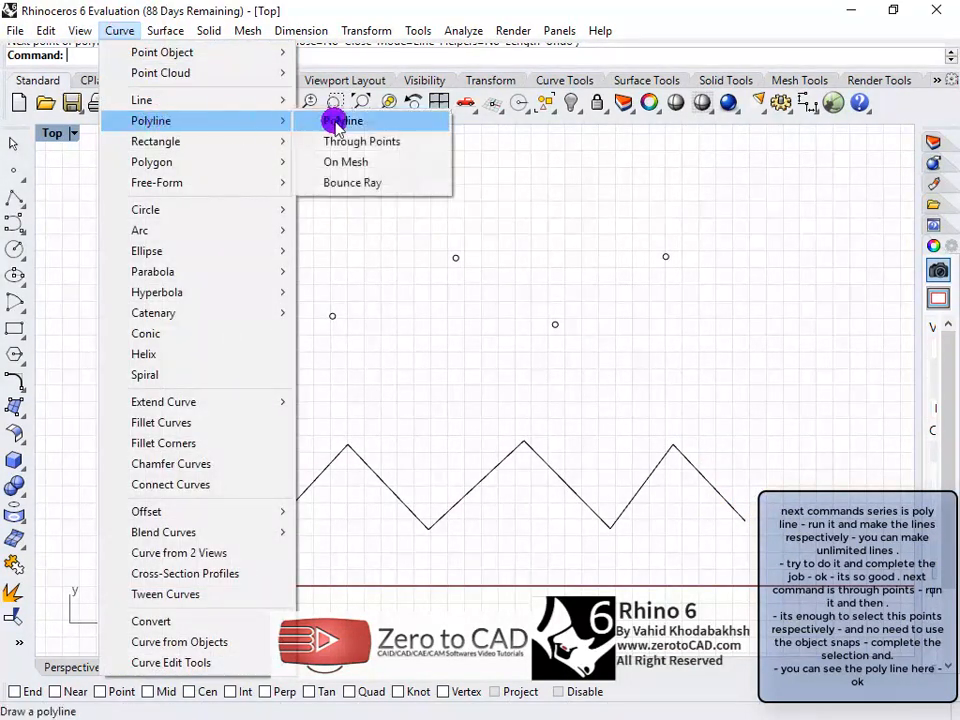
click(384, 145)
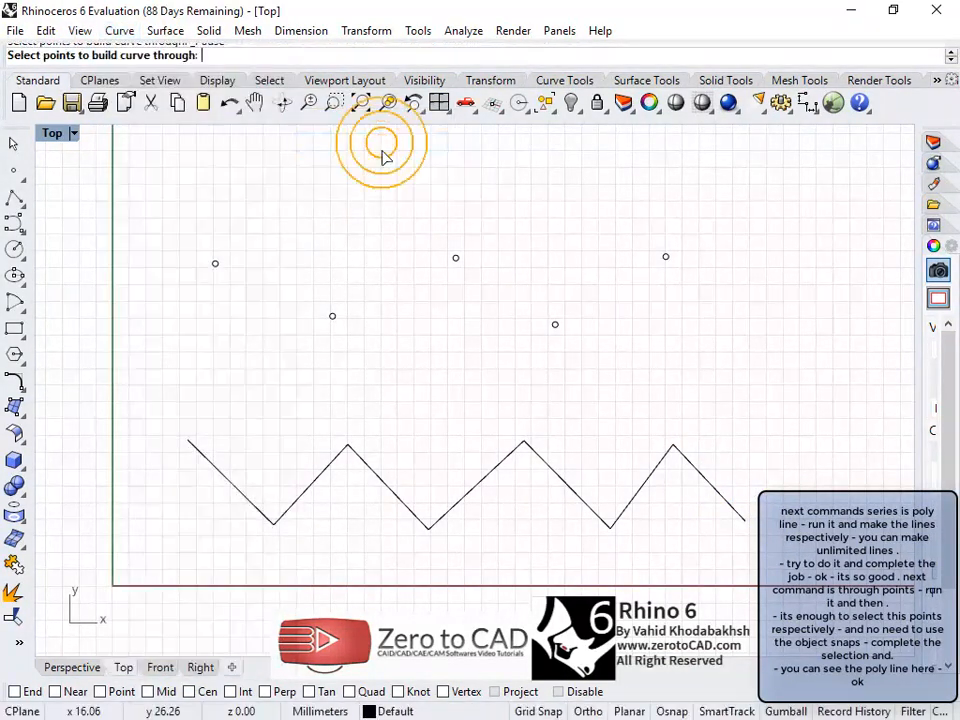
click(216, 265)
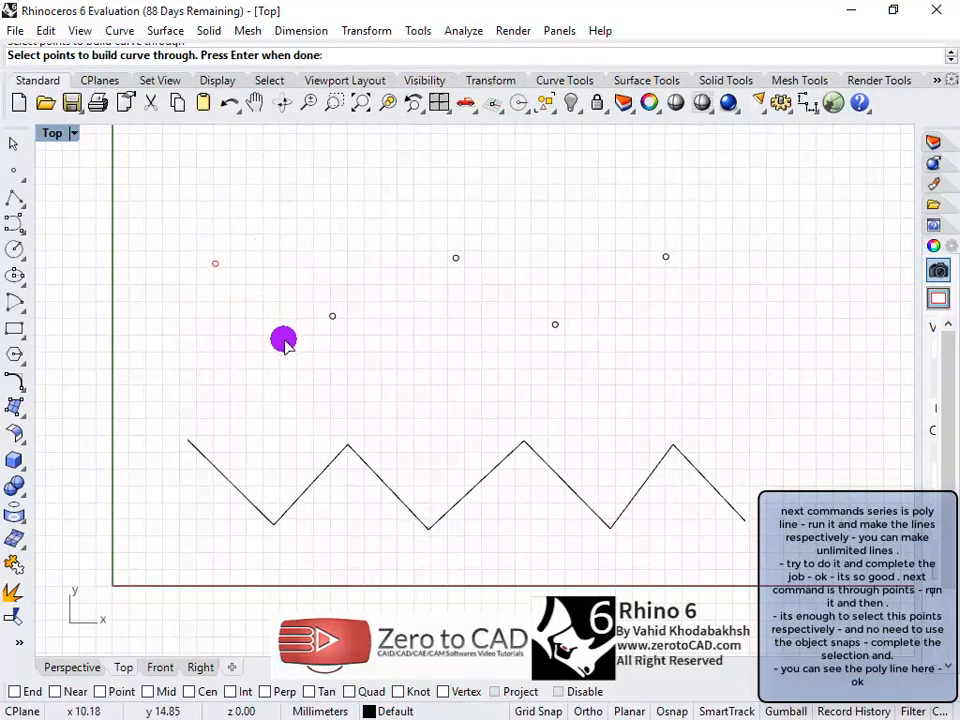
click(333, 317)
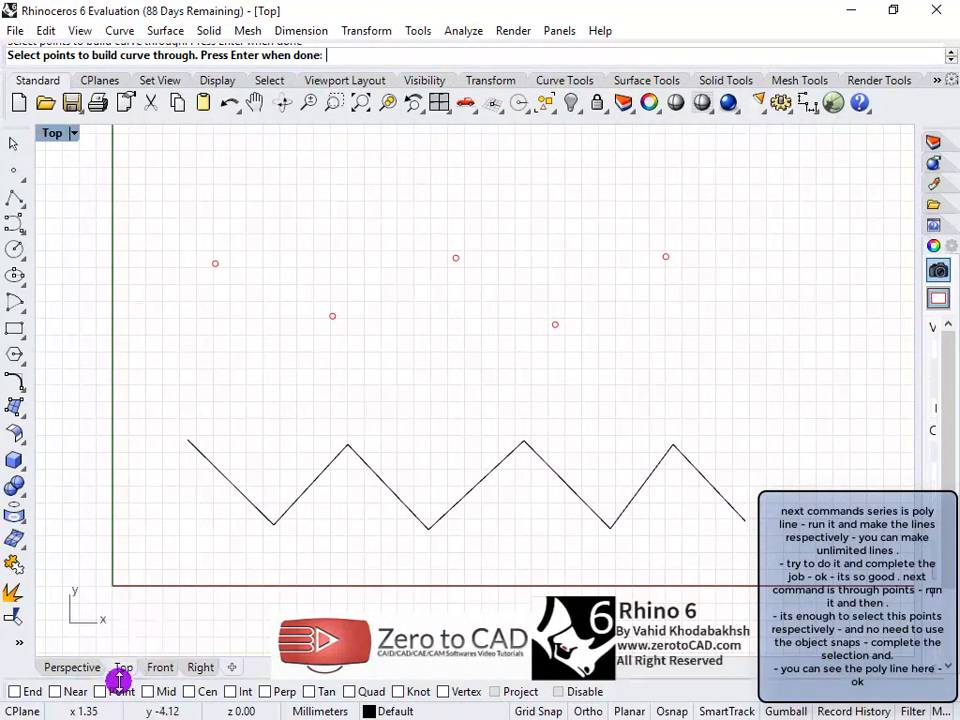
right_click(477, 297)
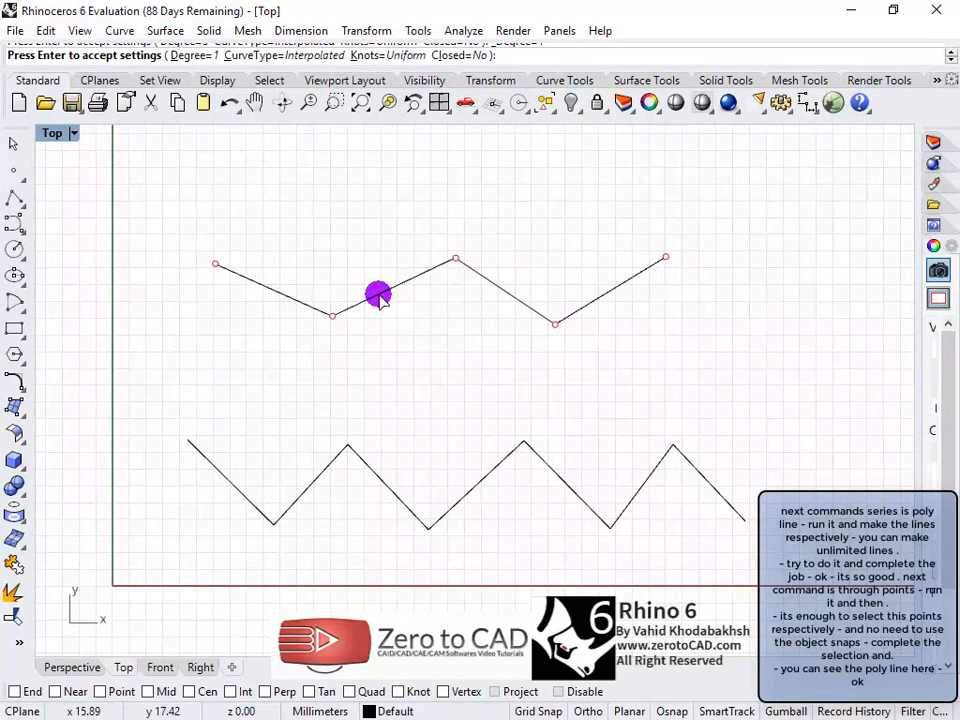
right_click(422, 328)
click(383, 294)
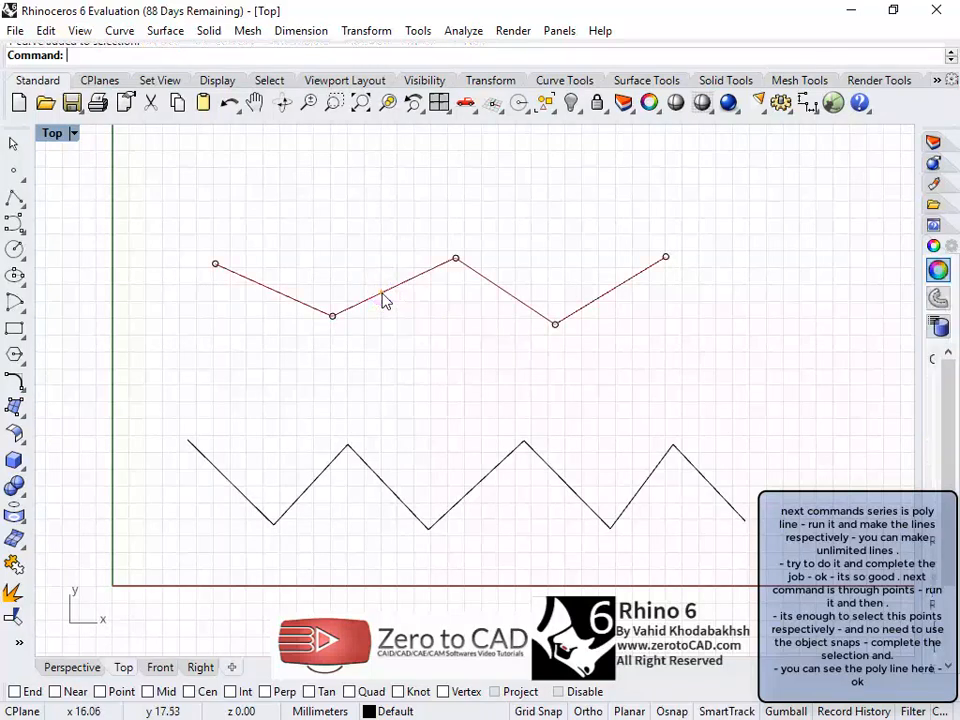
click(417, 325)
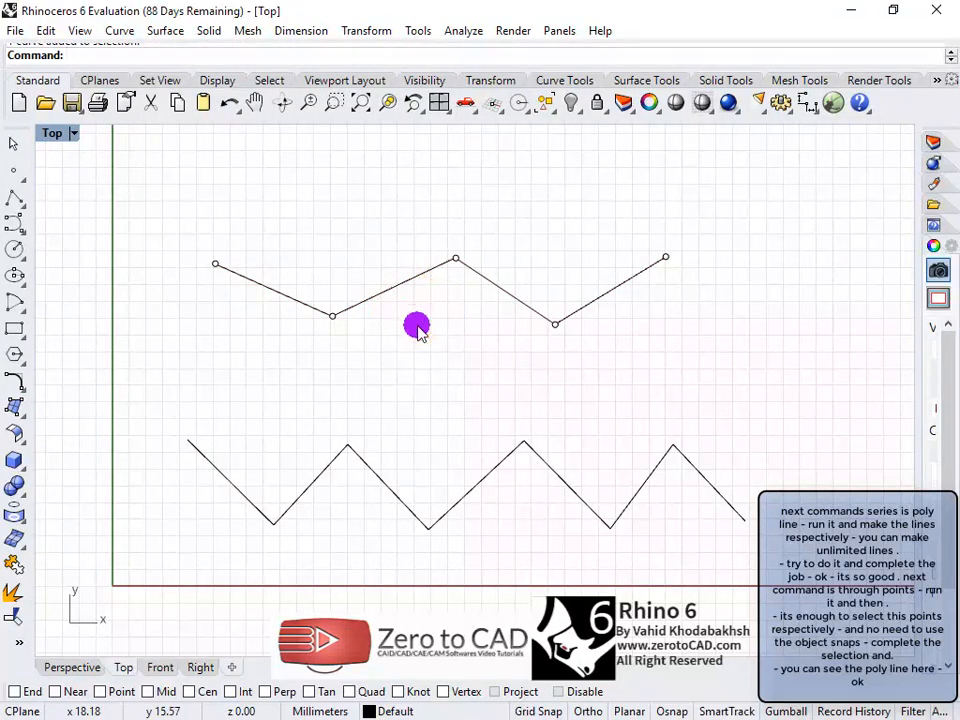
click(368, 470)
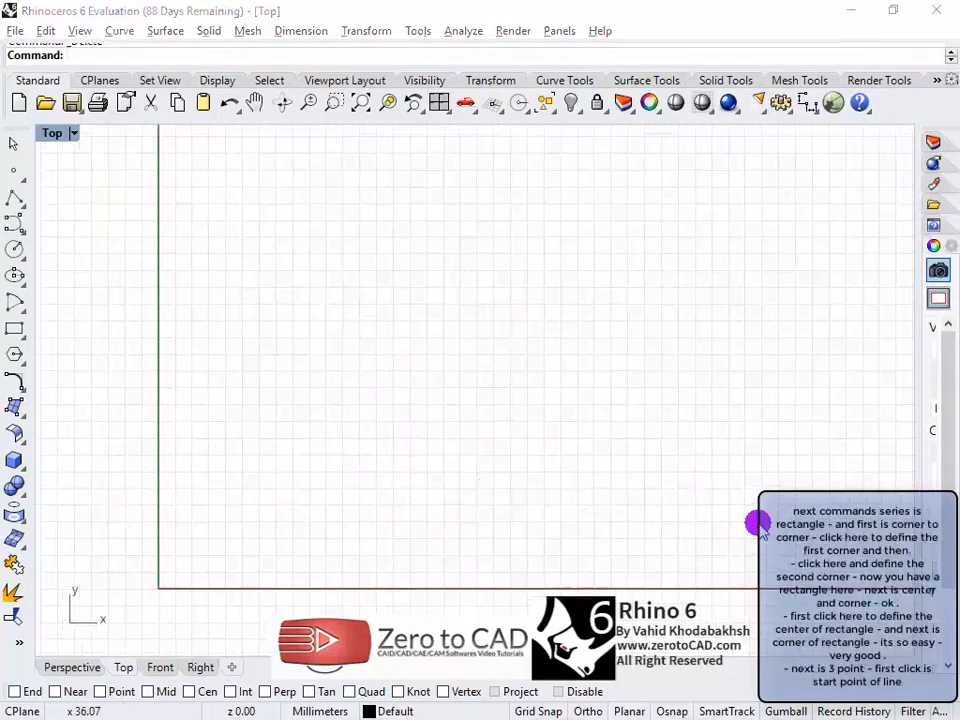
Step: Draw a Corner to Corner rectangle in the Top view, close to the upper part of the y axis
click(119, 31)
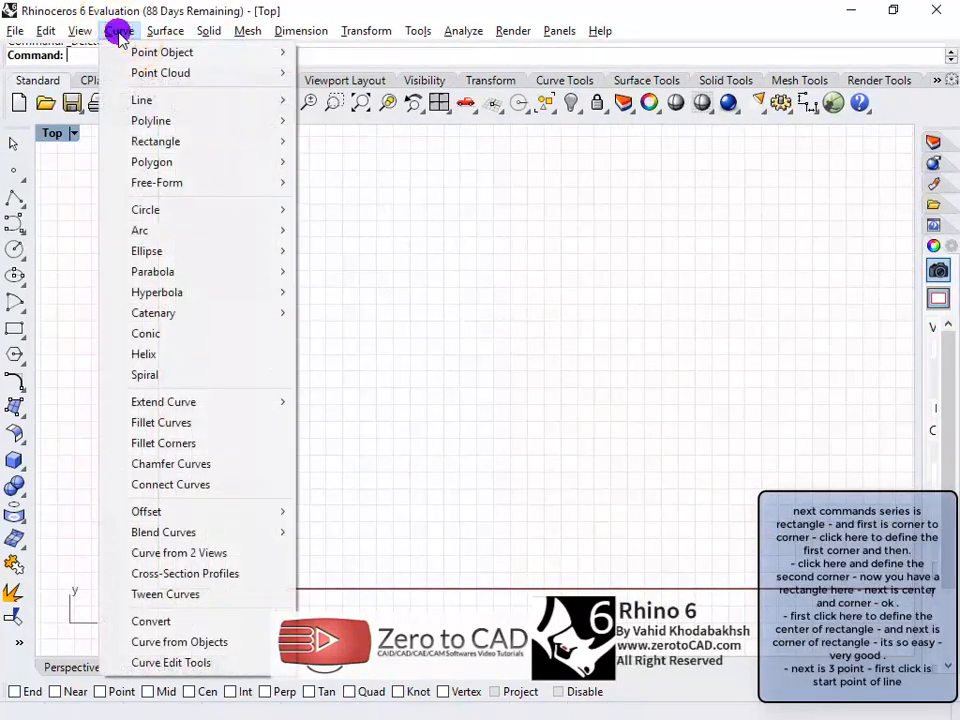
mouse_move(159, 139)
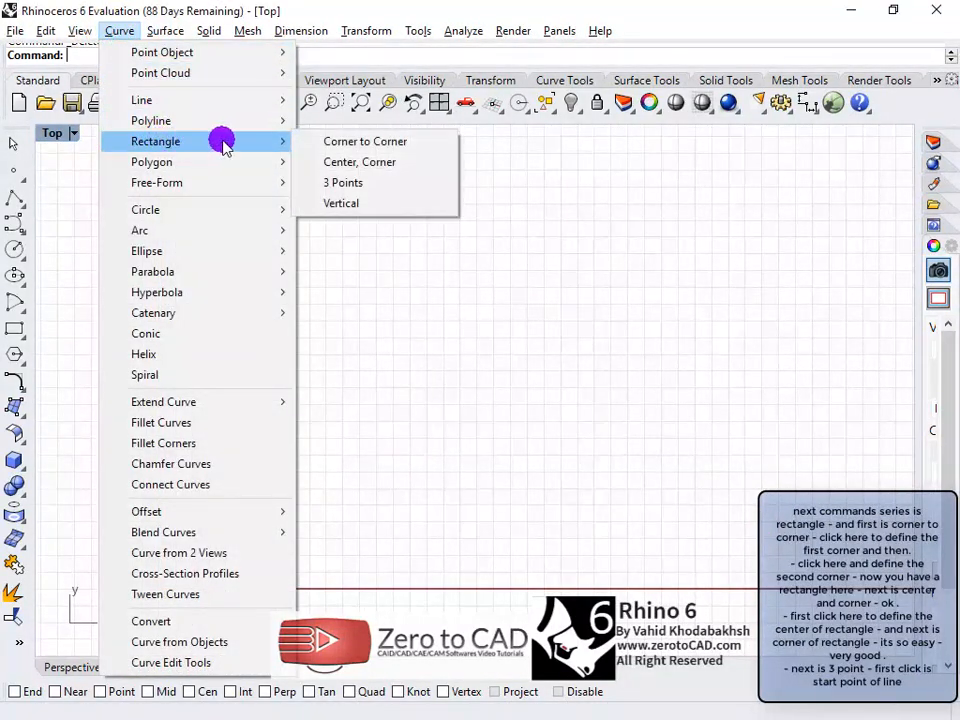
click(446, 146)
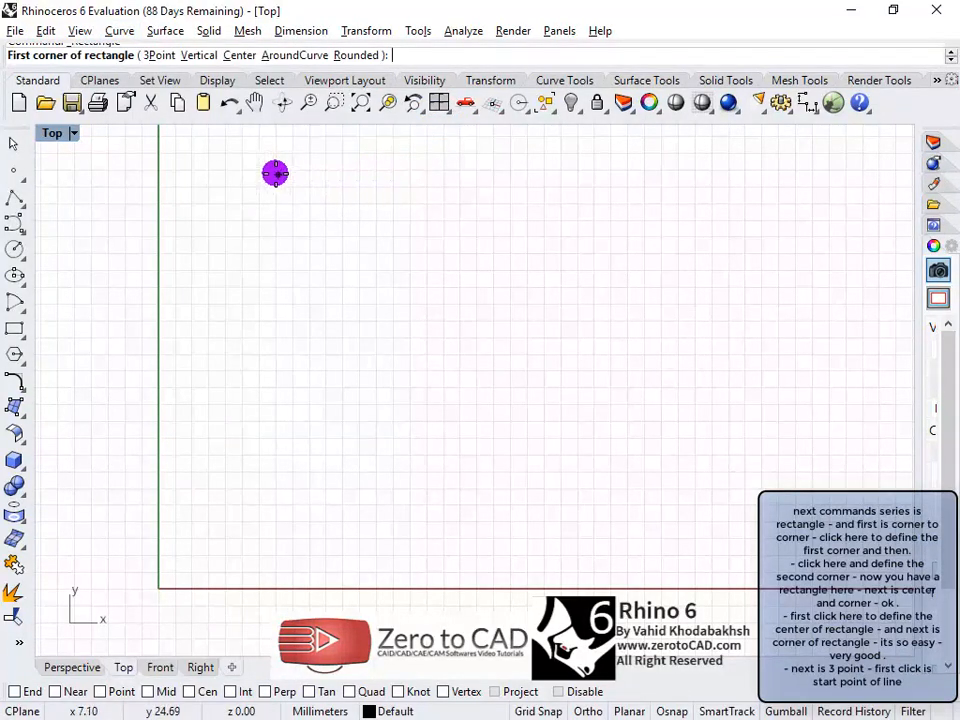
click(227, 162)
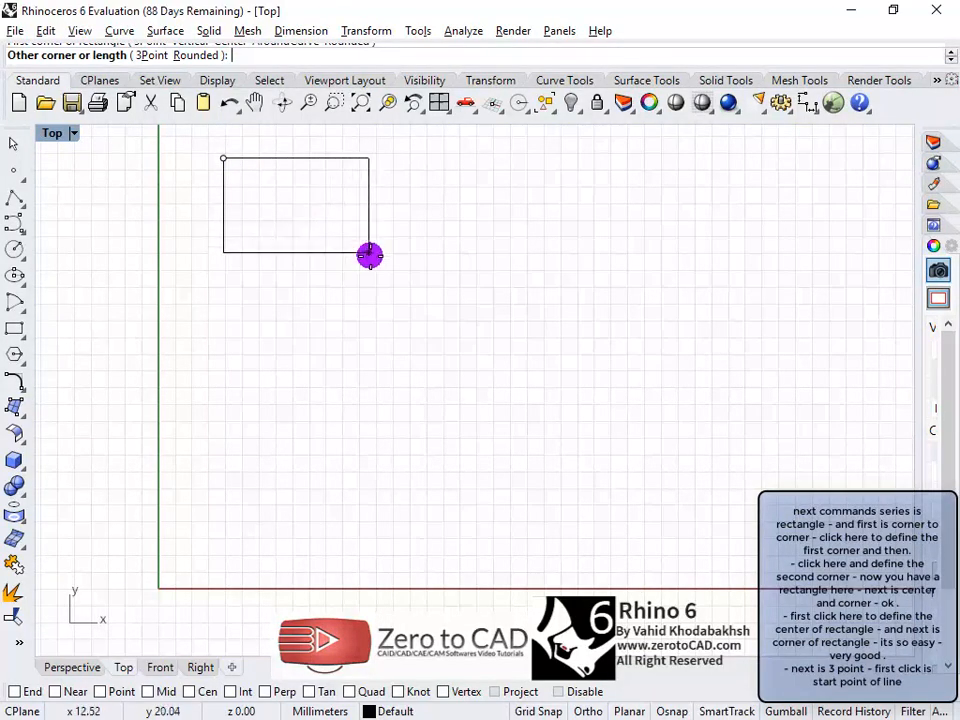
click(398, 268)
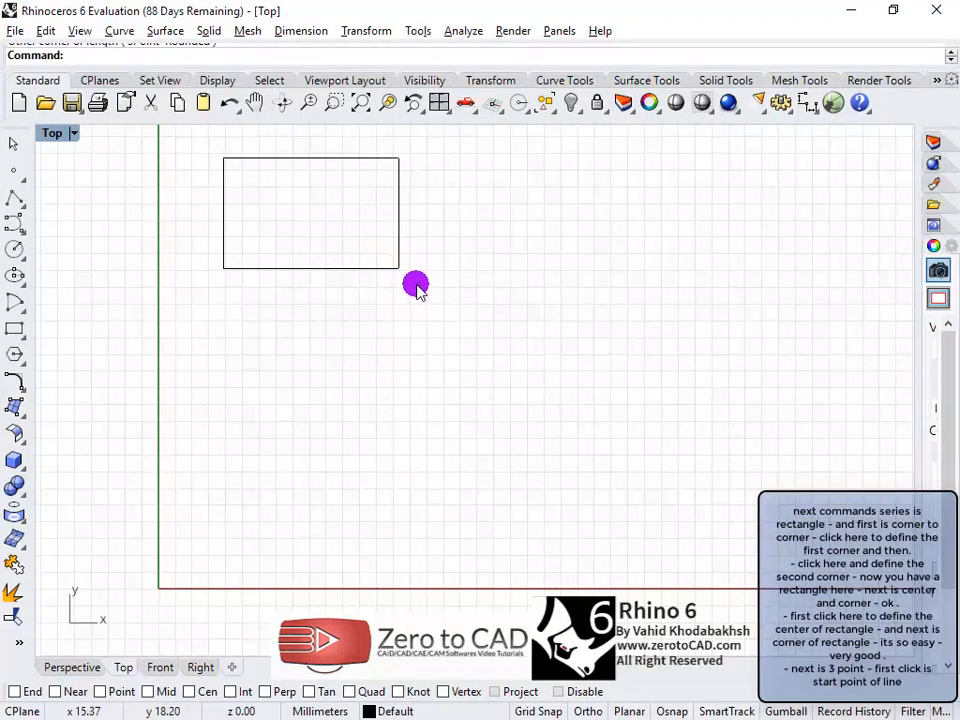
Step: Draw a larger Center, Corner rectangle in the Top view, beyond and slightly below the first rectangle
click(110, 33)
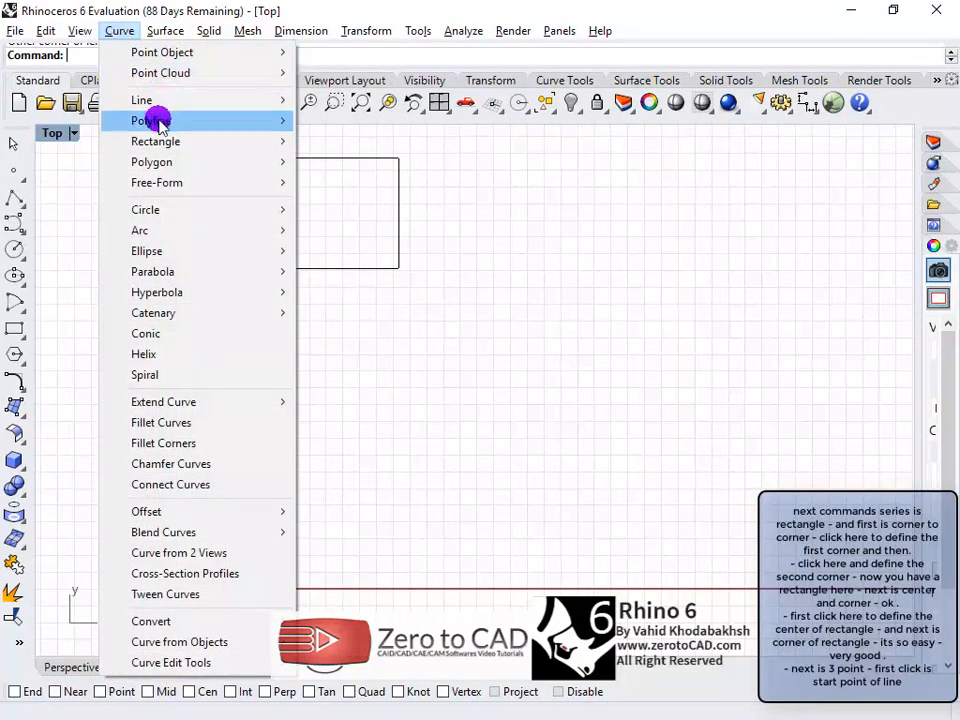
mouse_move(225, 146)
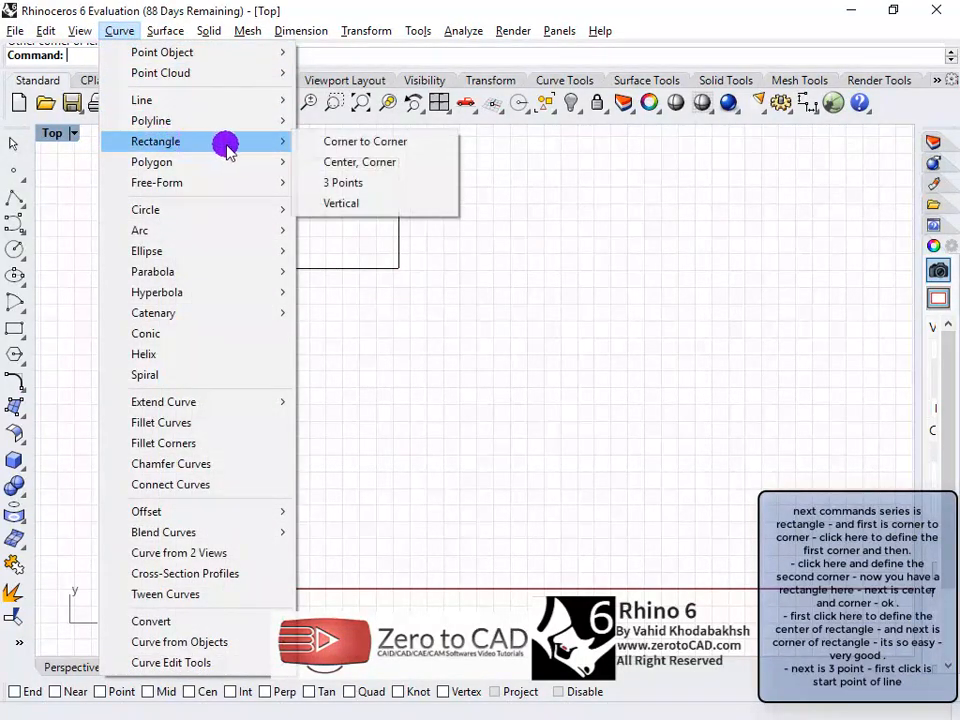
click(360, 162)
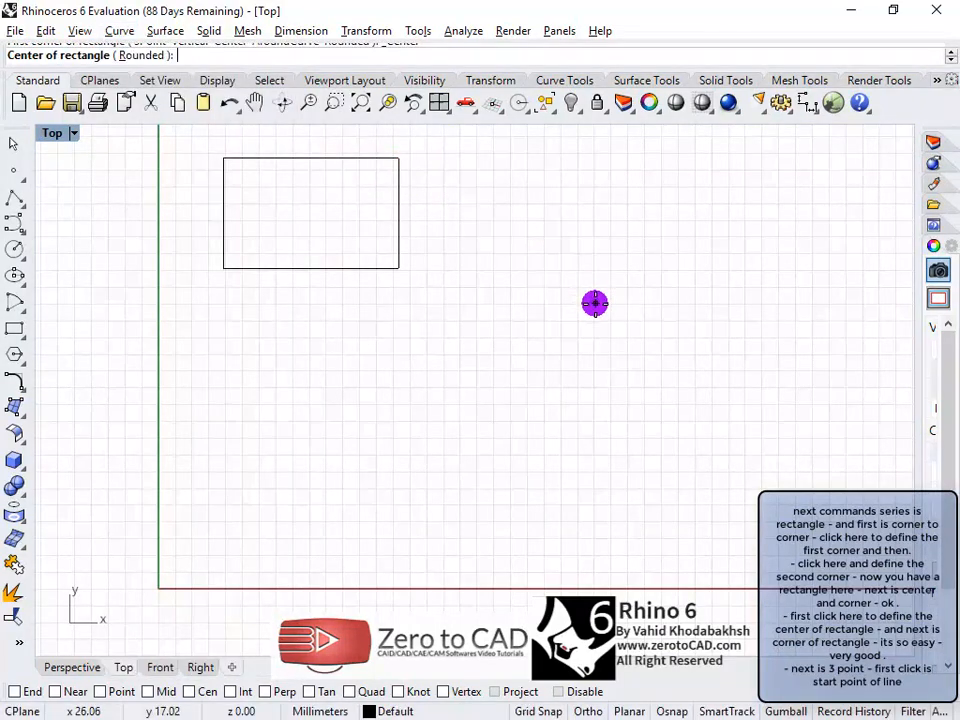
click(605, 307)
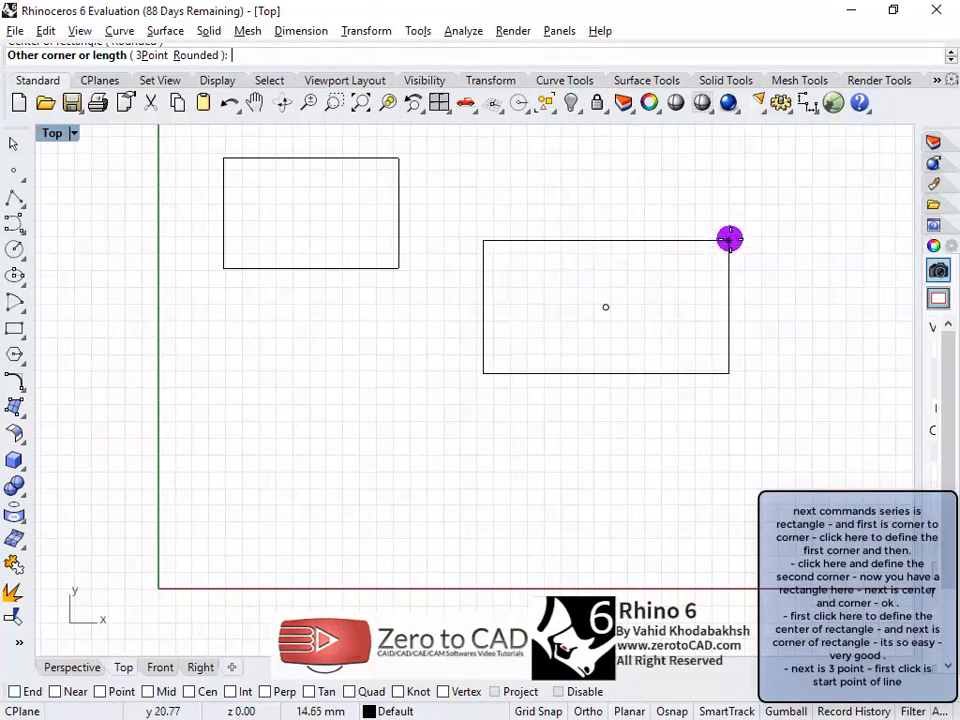
click(738, 232)
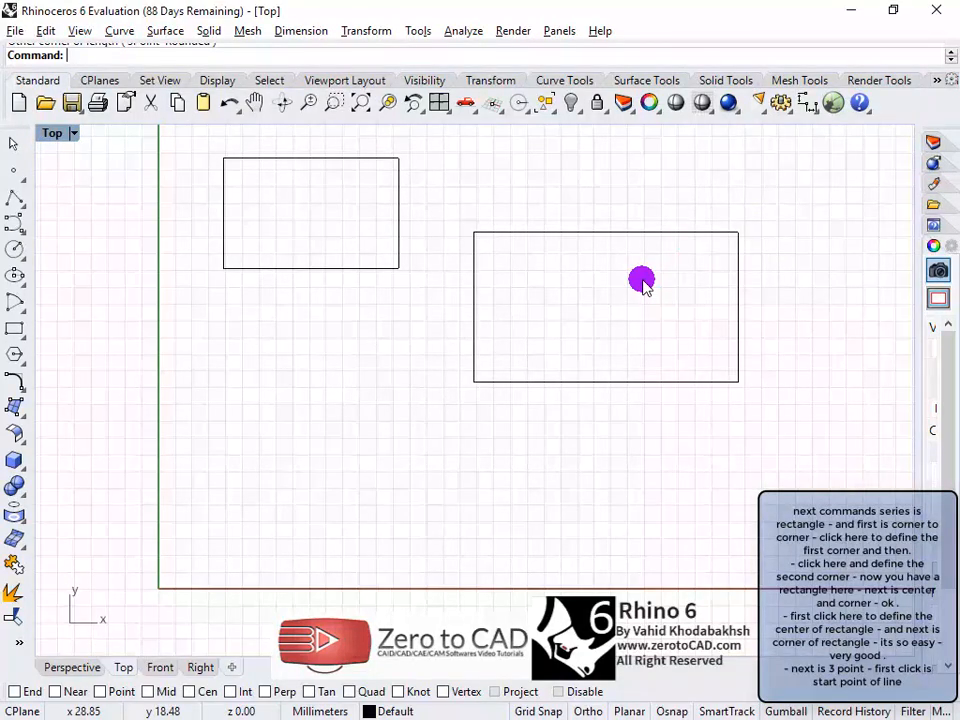
Step: Draw a slanted 3 Points rectangle below the larger rectangle, with a first edge about 13 mm long and a narrow width
click(116, 31)
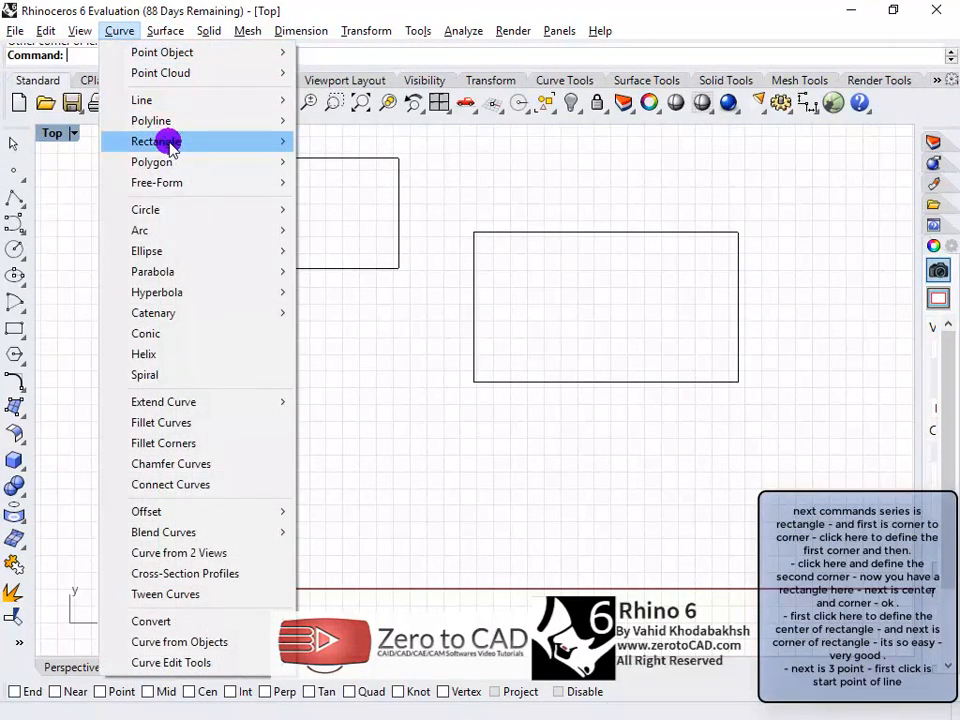
mouse_move(167, 141)
click(356, 181)
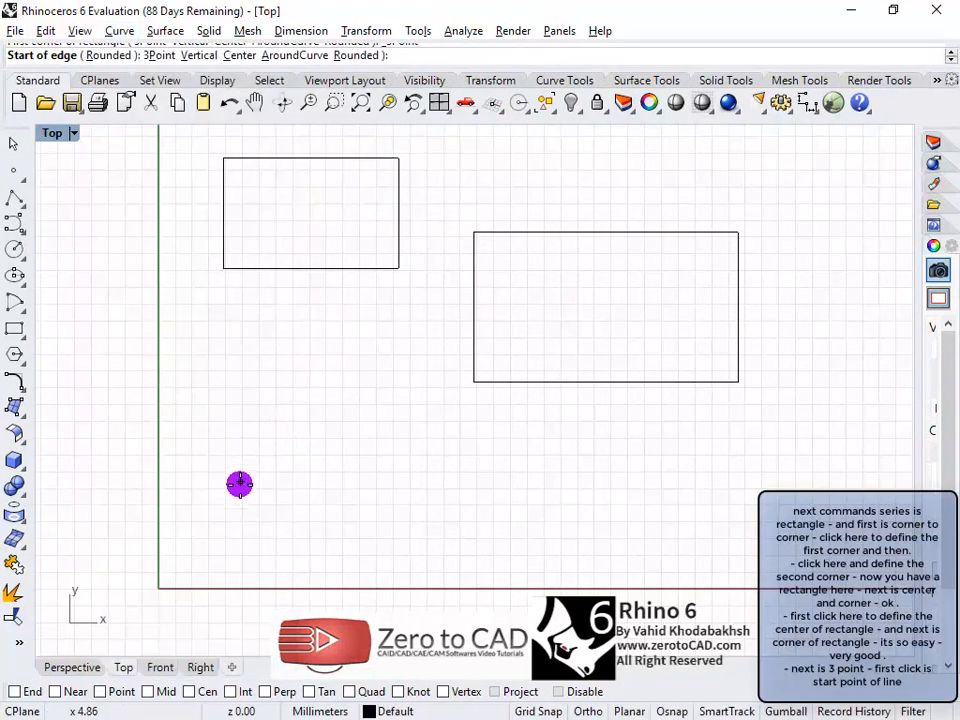
click(495, 546)
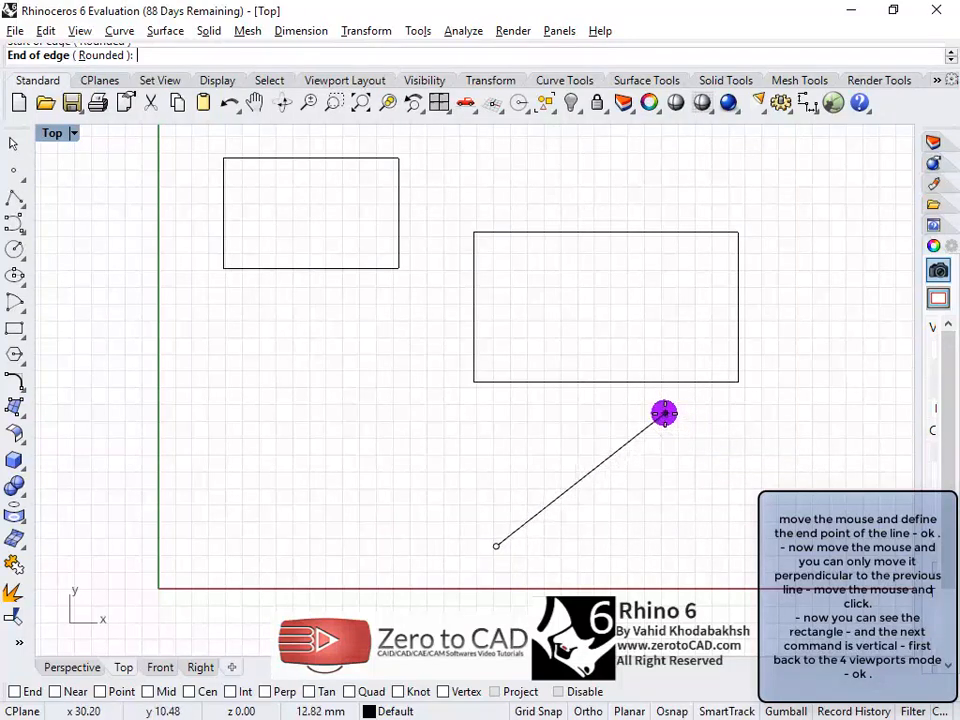
click(665, 413)
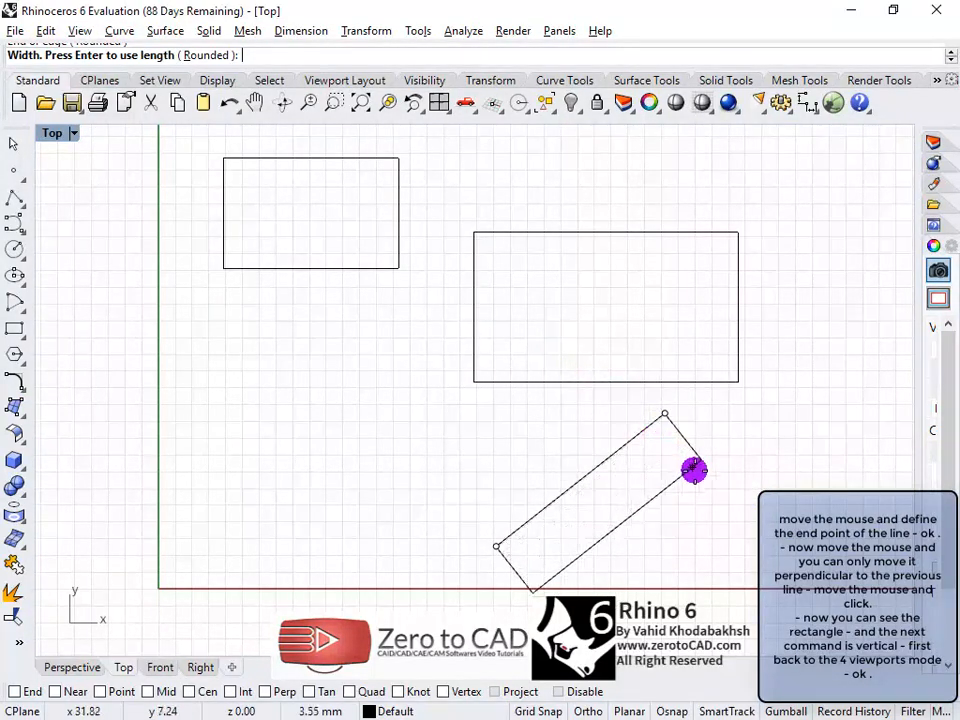
click(705, 475)
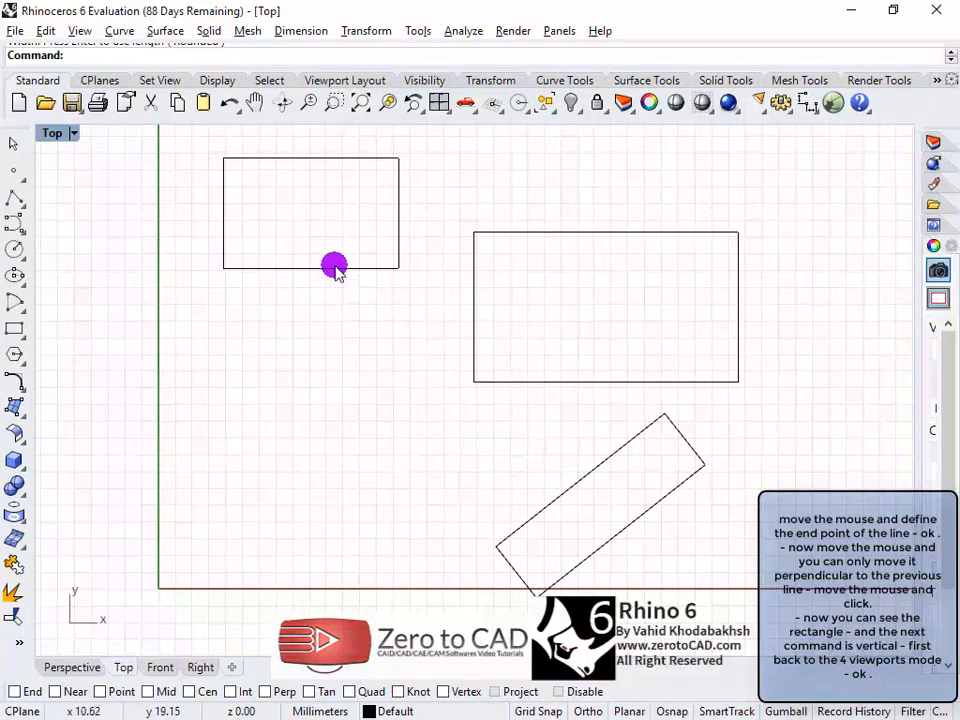
Step: Restore the four-viewport layout from the maximized Top view
click(119, 30)
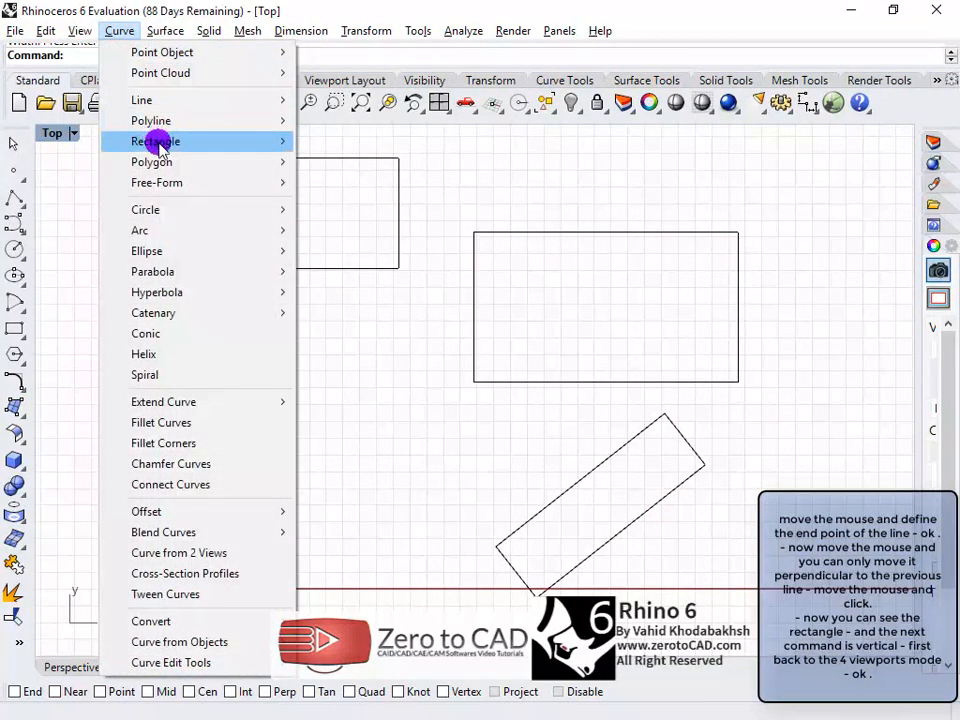
mouse_move(209, 145)
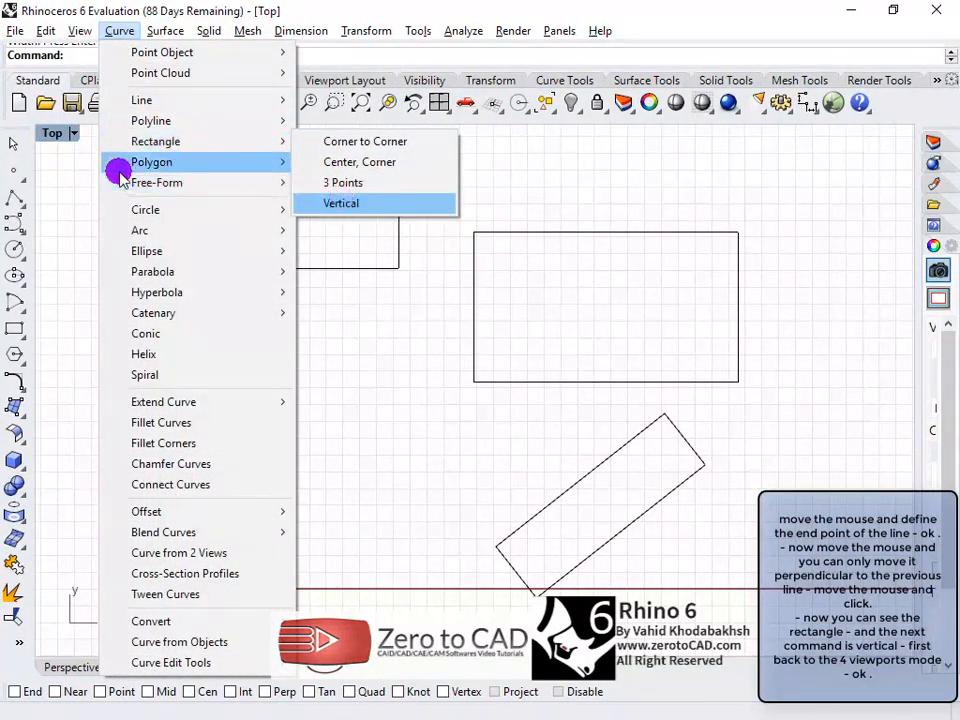
double_click(57, 136)
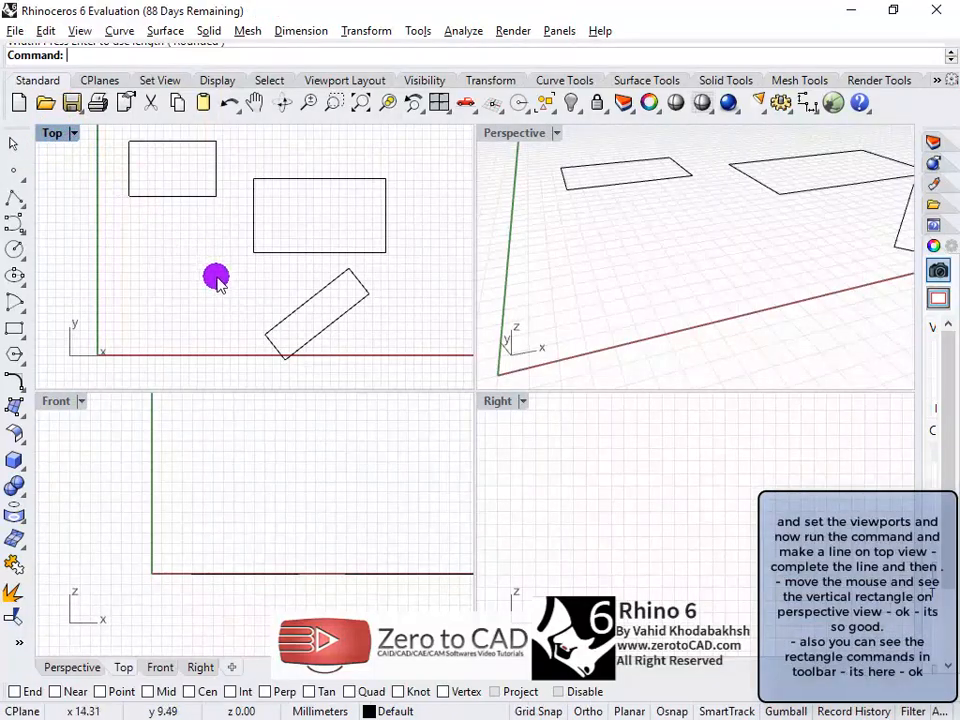
Step: Draw a low Vertical rectangle standing on a slanted base edge about 13.6 mm long, placed in the Top view beside the slanted rectangle
click(113, 33)
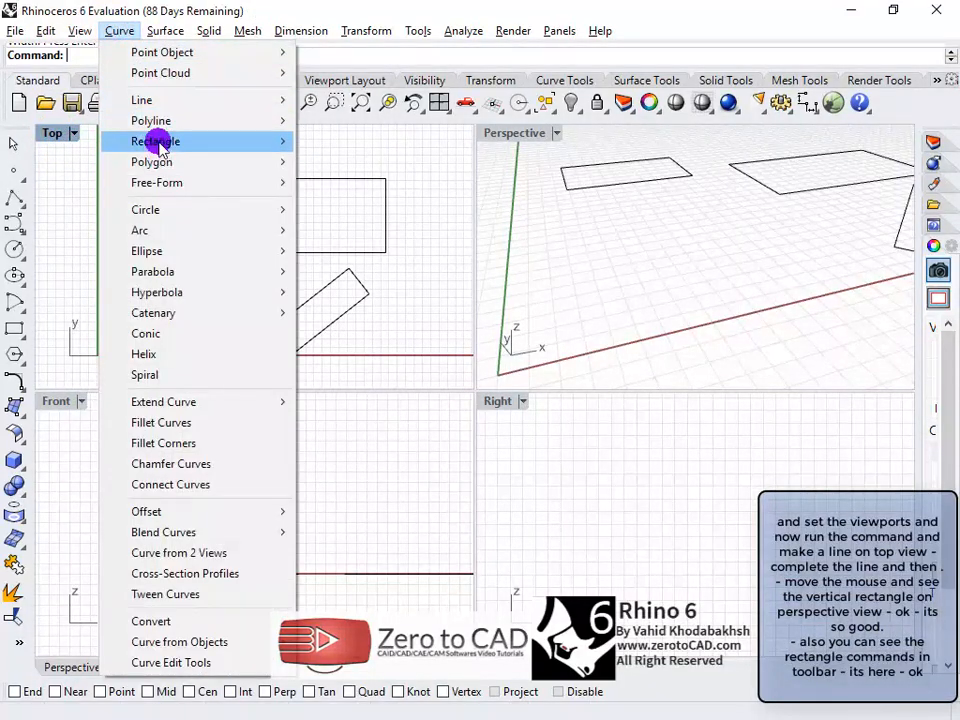
mouse_move(204, 143)
click(341, 203)
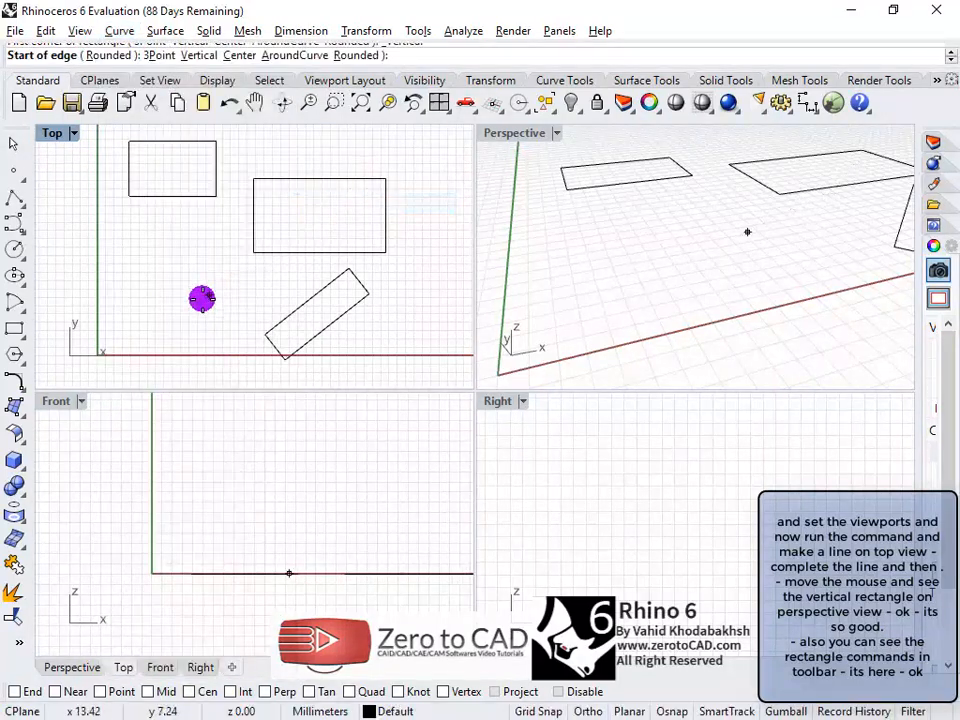
click(127, 320)
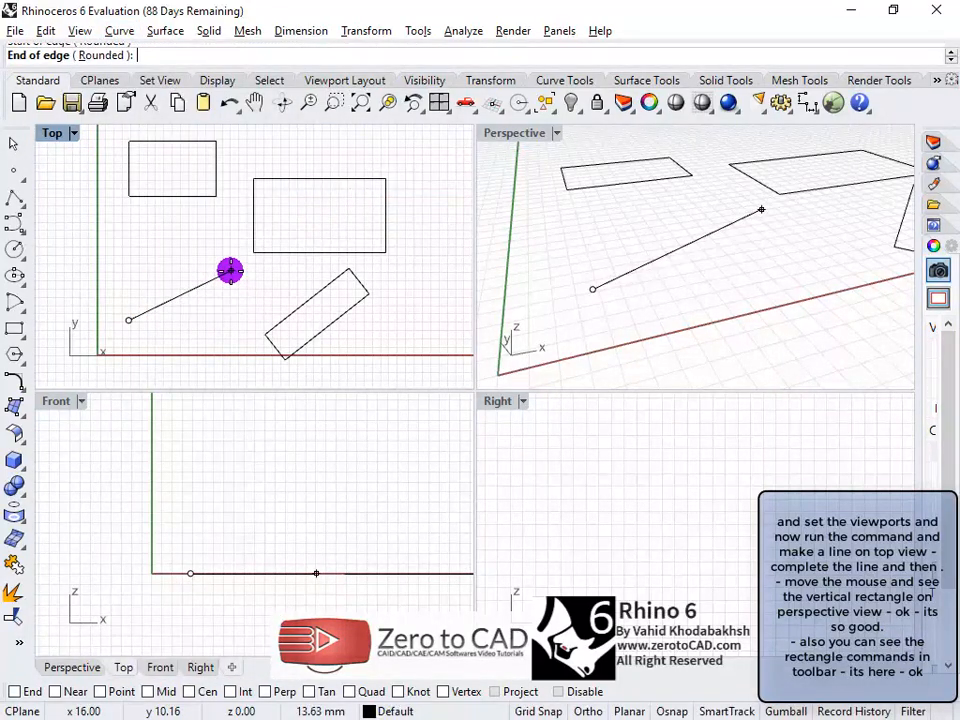
click(230, 270)
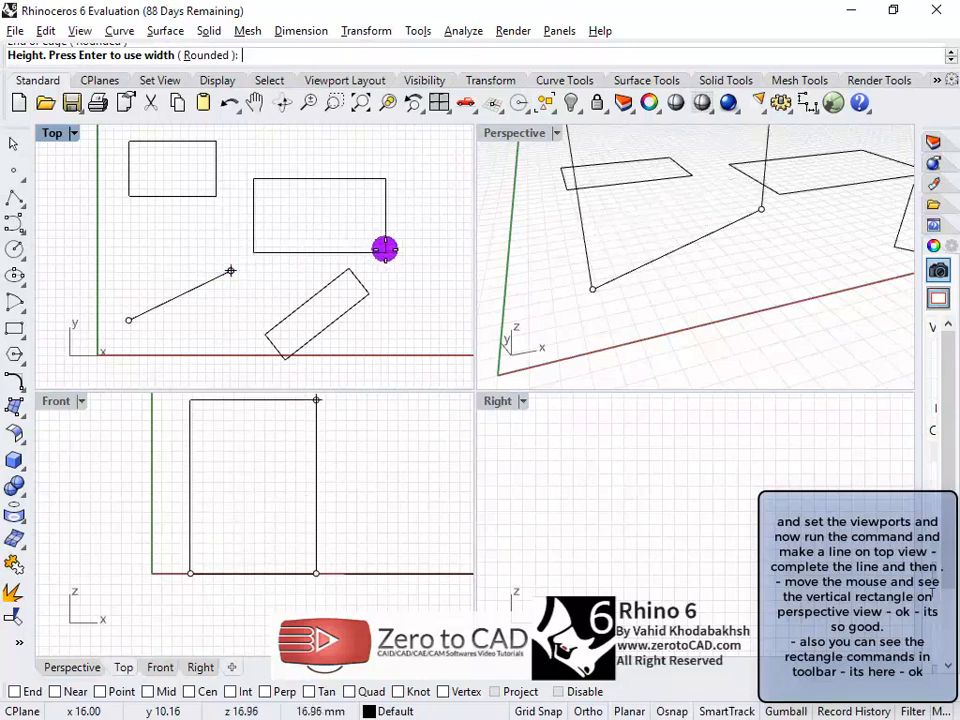
click(659, 141)
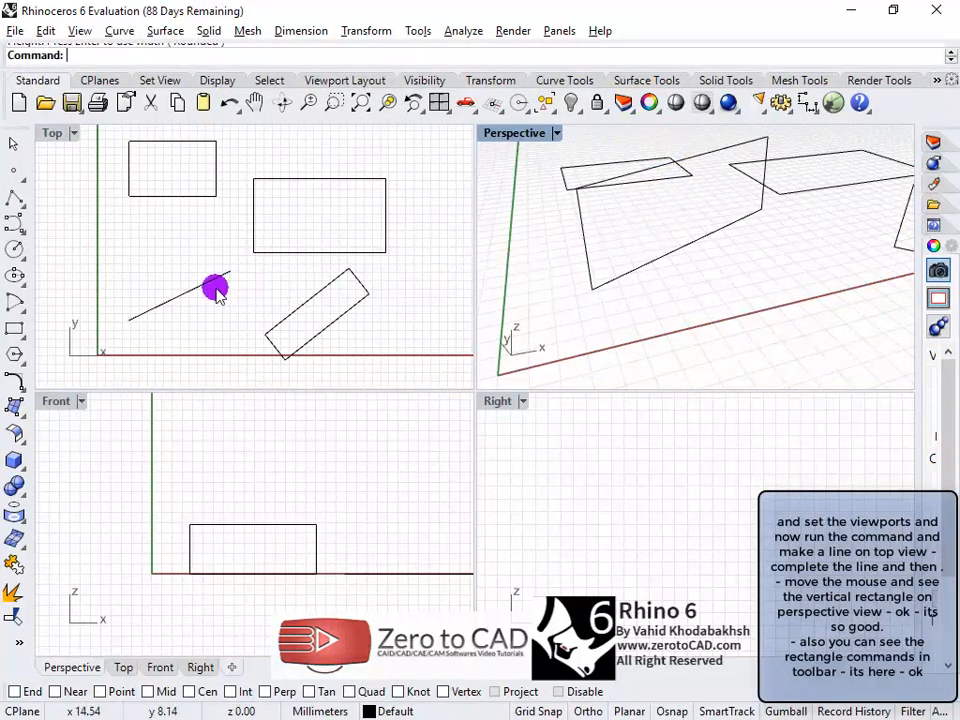
click(25, 338)
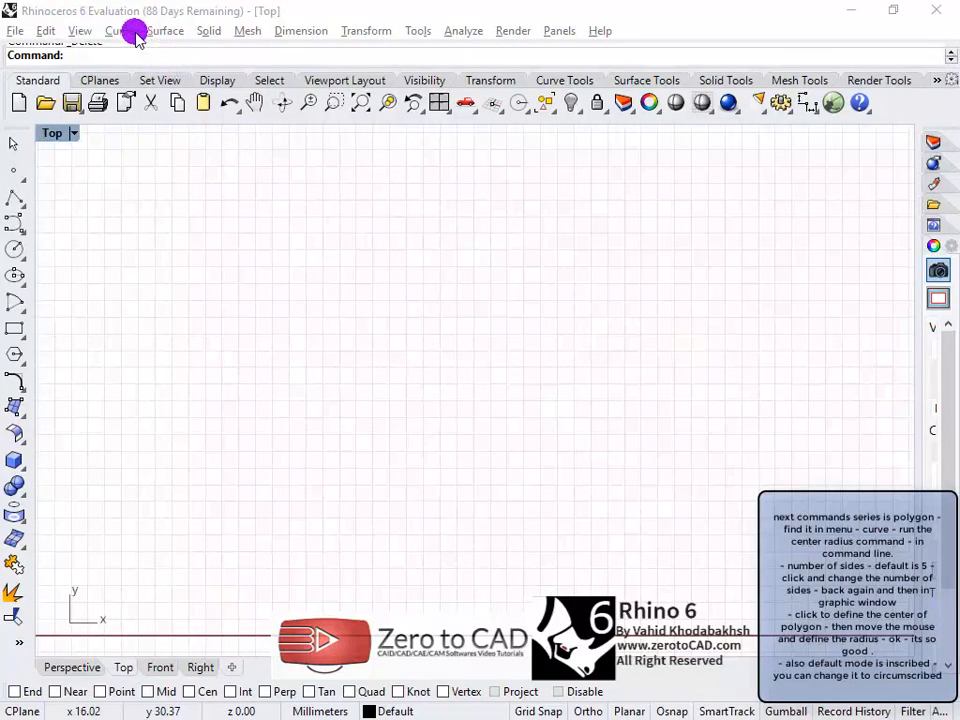
Step: Draw an inscribed Center, Radius polygon with 6 sides in the Top view, then select it to inspect its corner points and deselect it
click(119, 31)
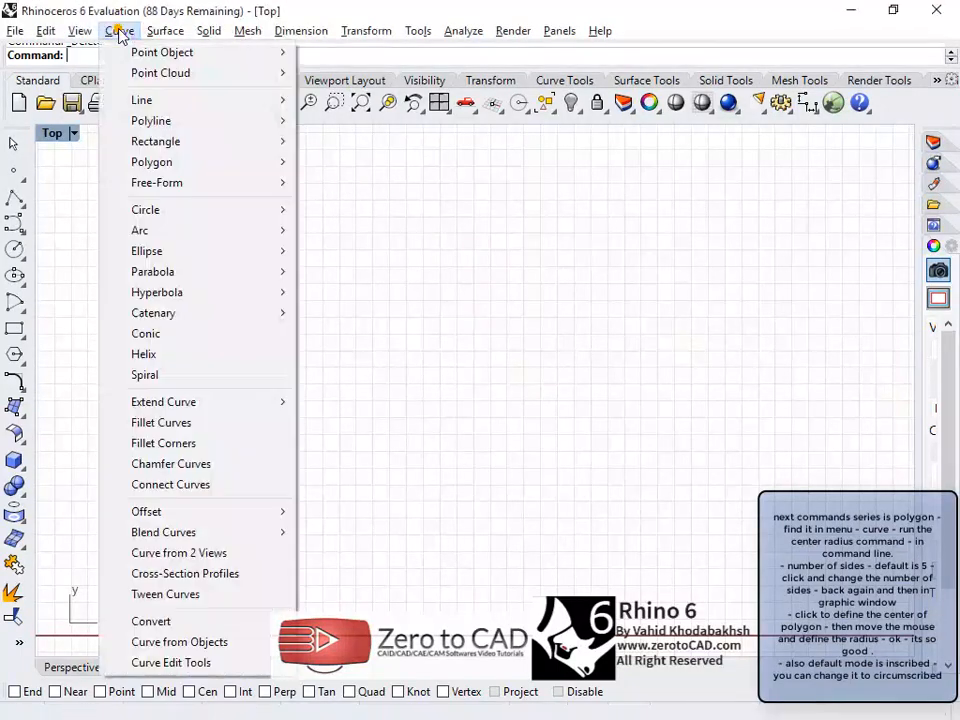
mouse_move(166, 166)
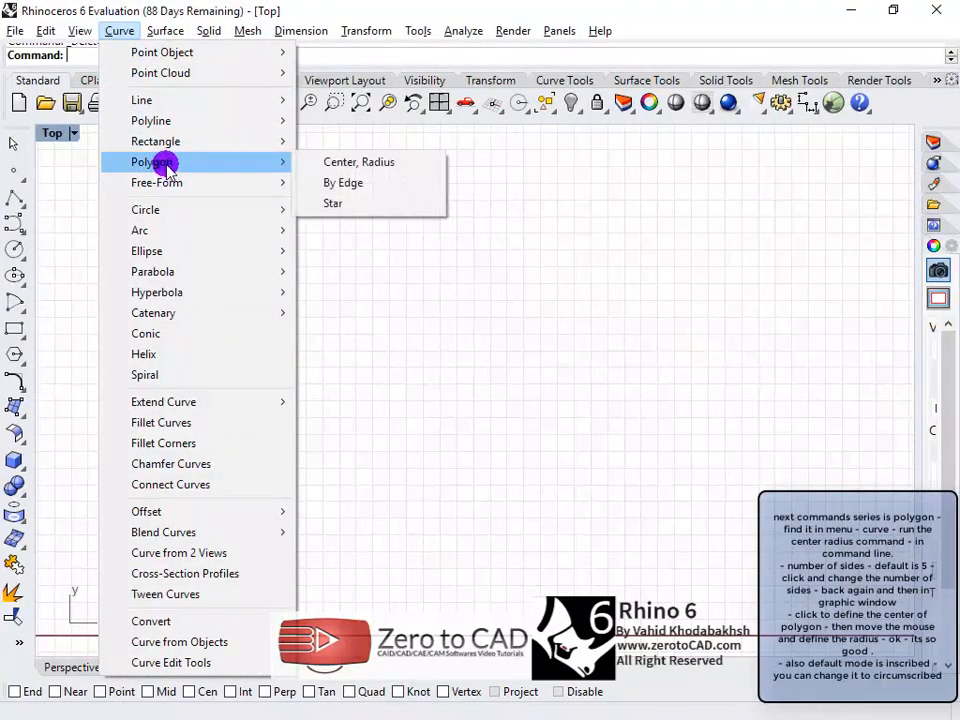
click(416, 166)
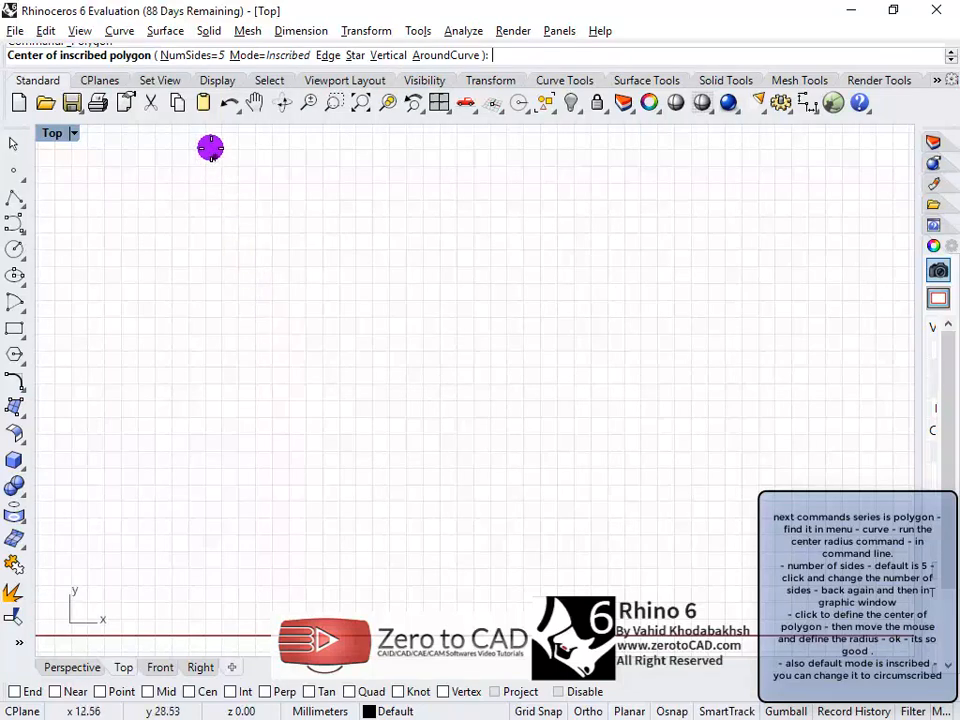
click(190, 57)
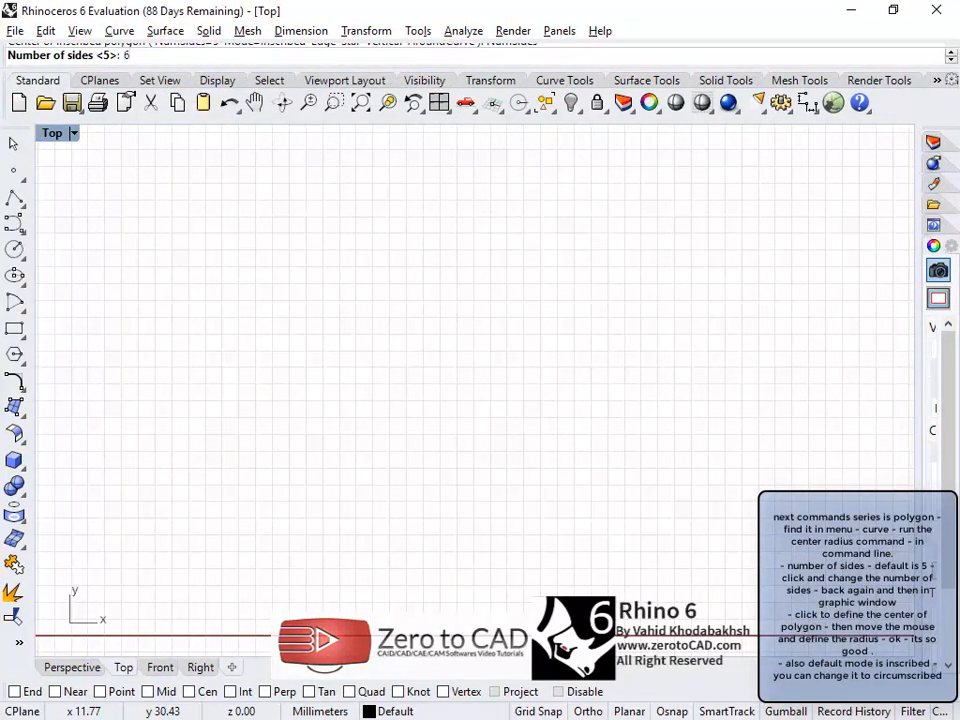
text(6)
key(Return)
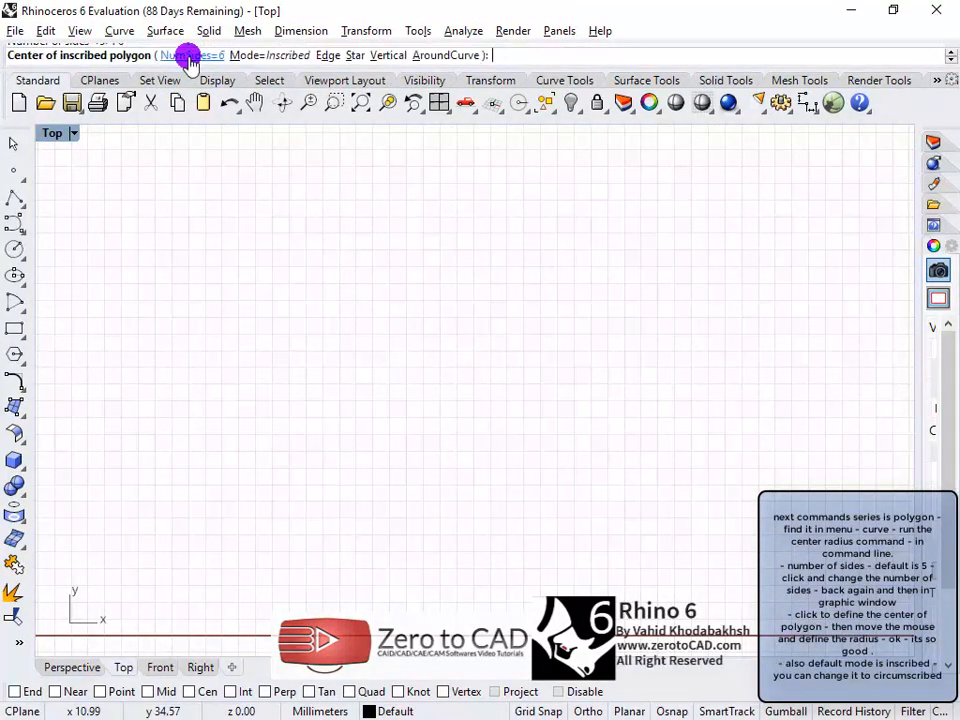
click(249, 278)
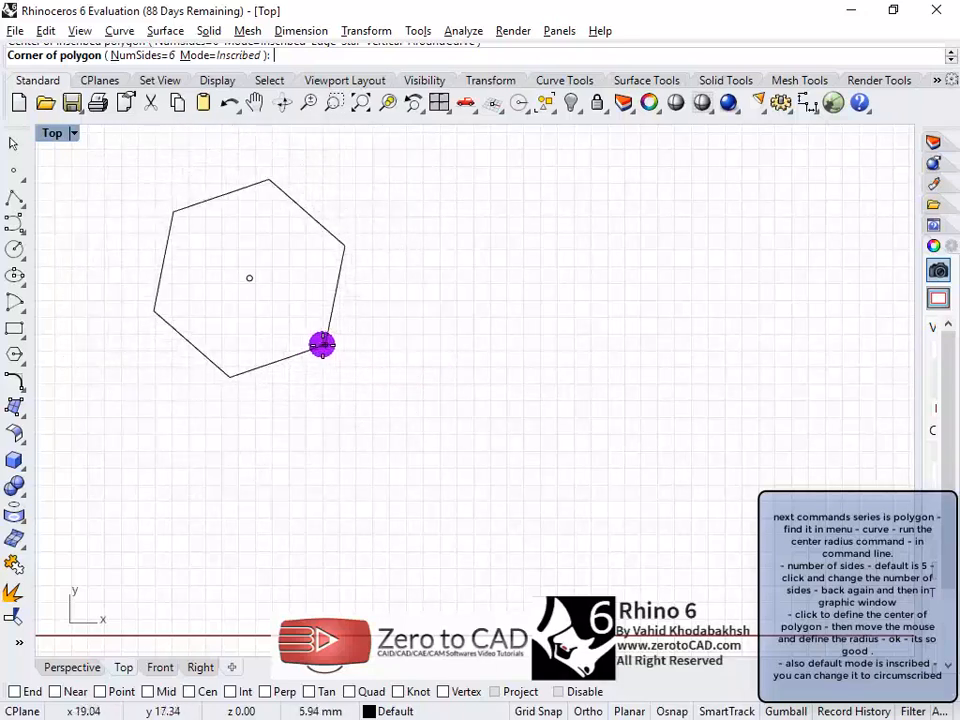
click(315, 344)
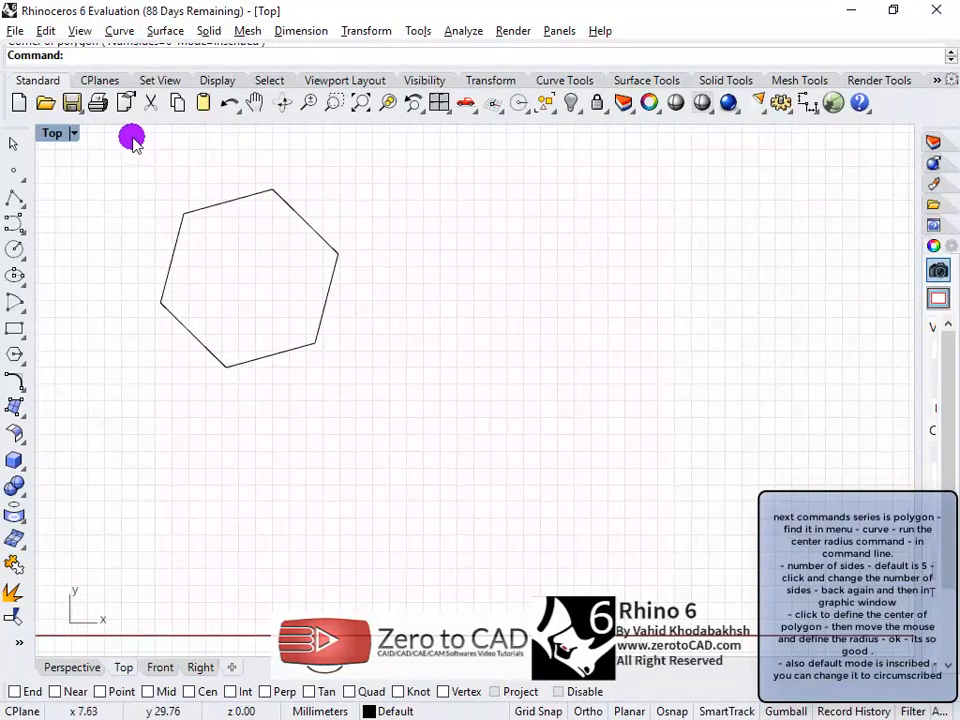
click(189, 214)
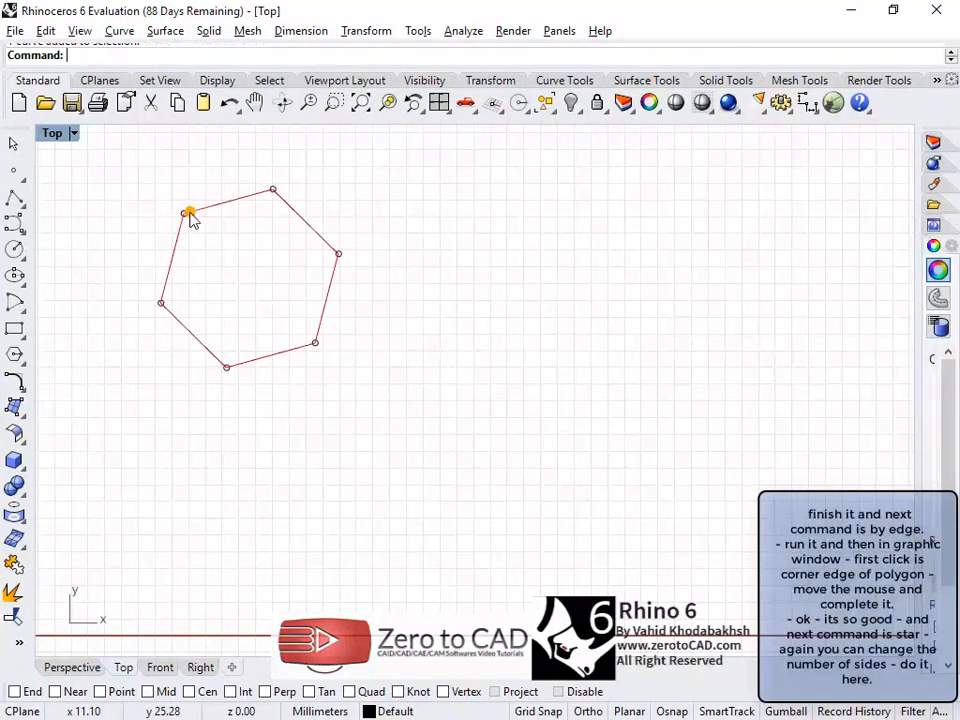
click(152, 182)
Step: Draw a second six-sided polygon with the By Edge method, beyond the first hexagon along the x direction, with two sides vertical
click(122, 30)
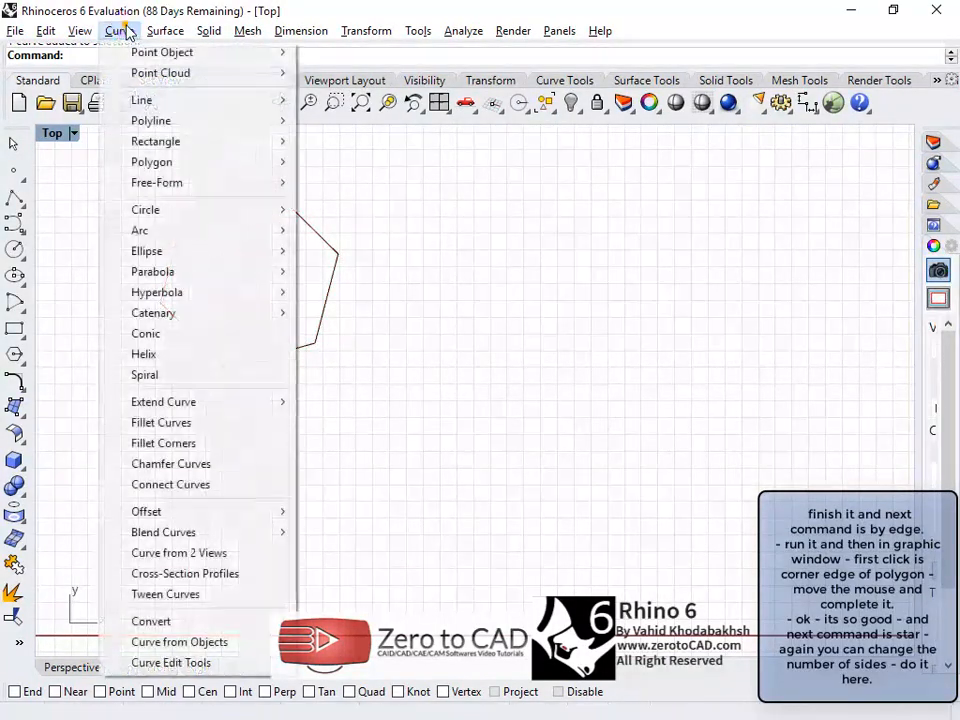
mouse_move(212, 161)
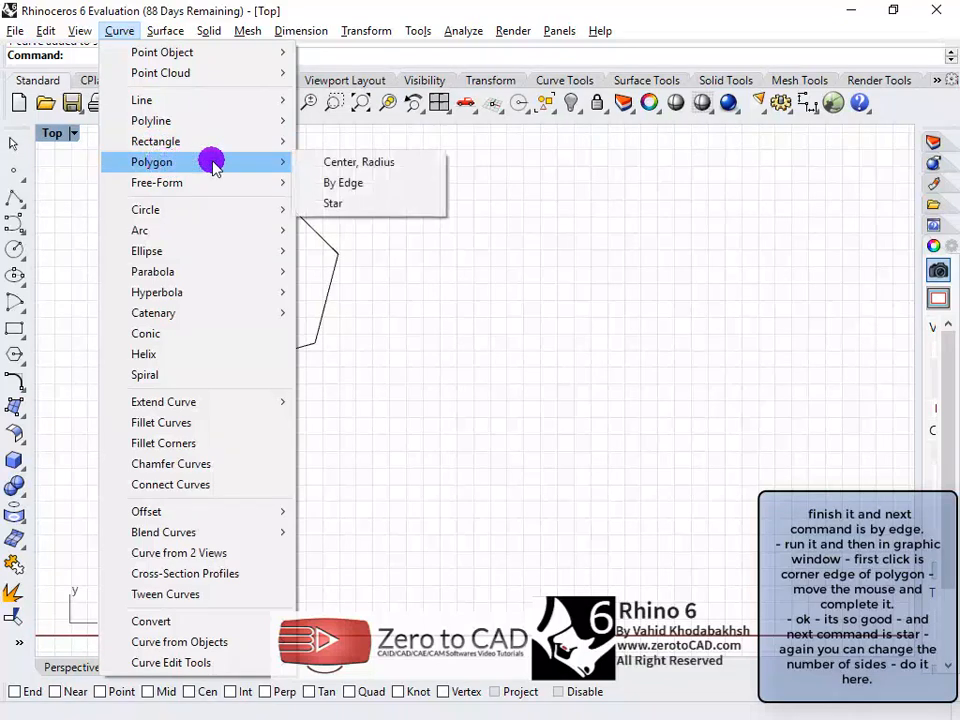
click(334, 181)
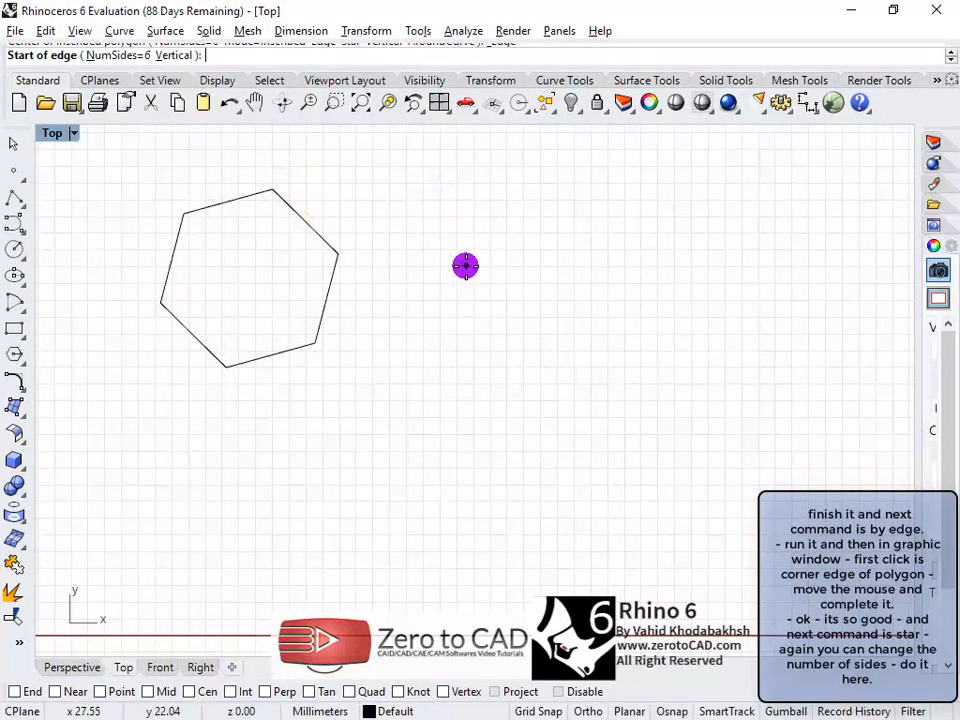
click(527, 356)
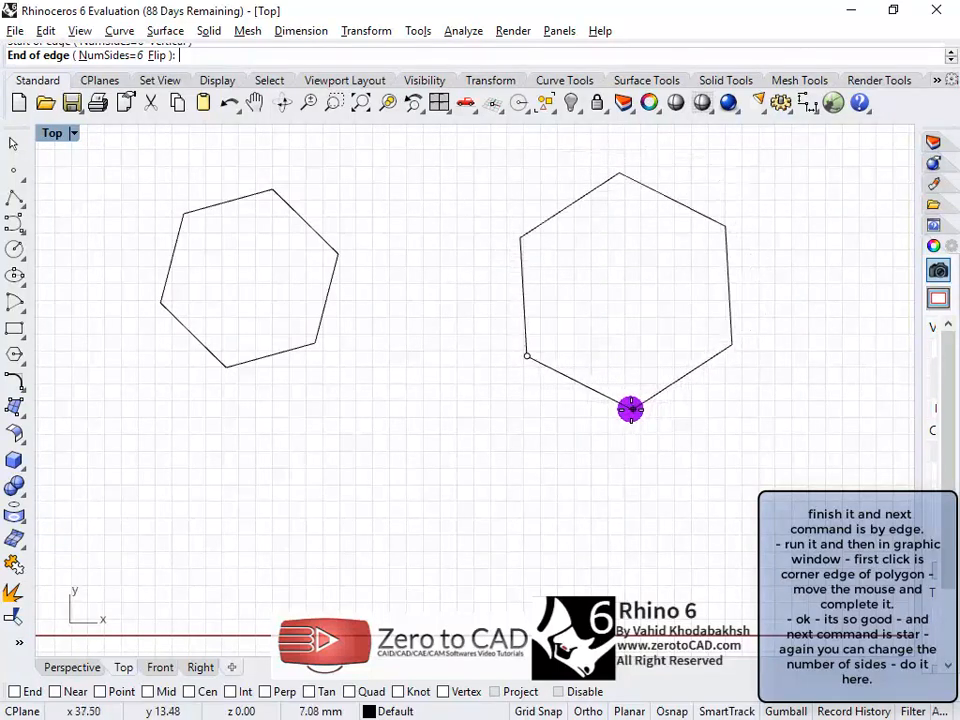
click(617, 408)
Step: Draw a star with 5 sides centred below and between the two hexagons, with one tip pointing up and a second radius under half the first
click(119, 30)
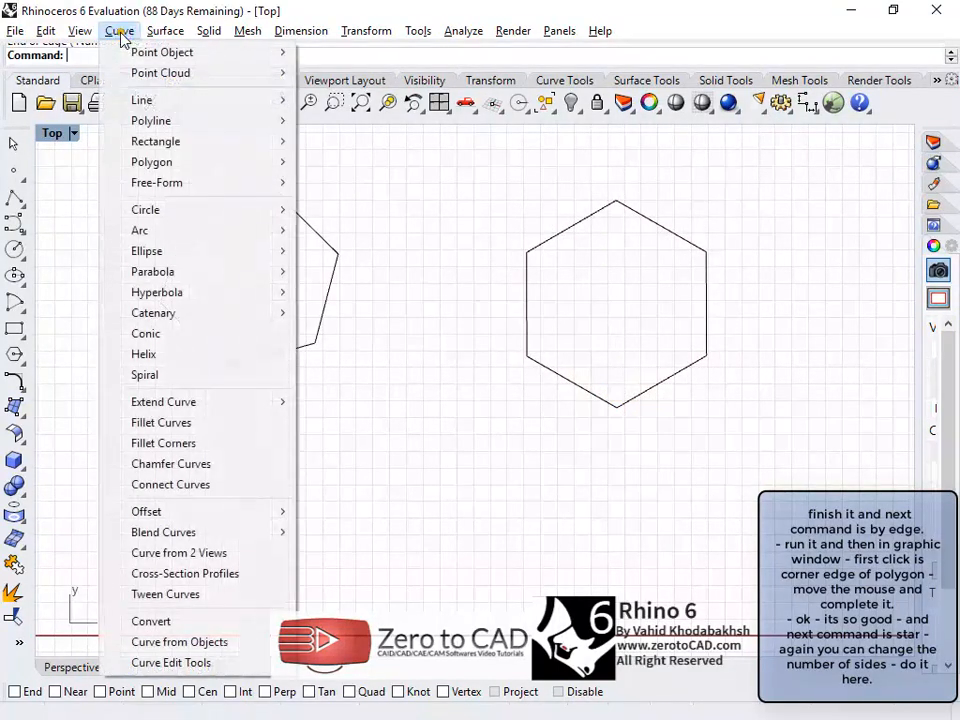
mouse_move(197, 161)
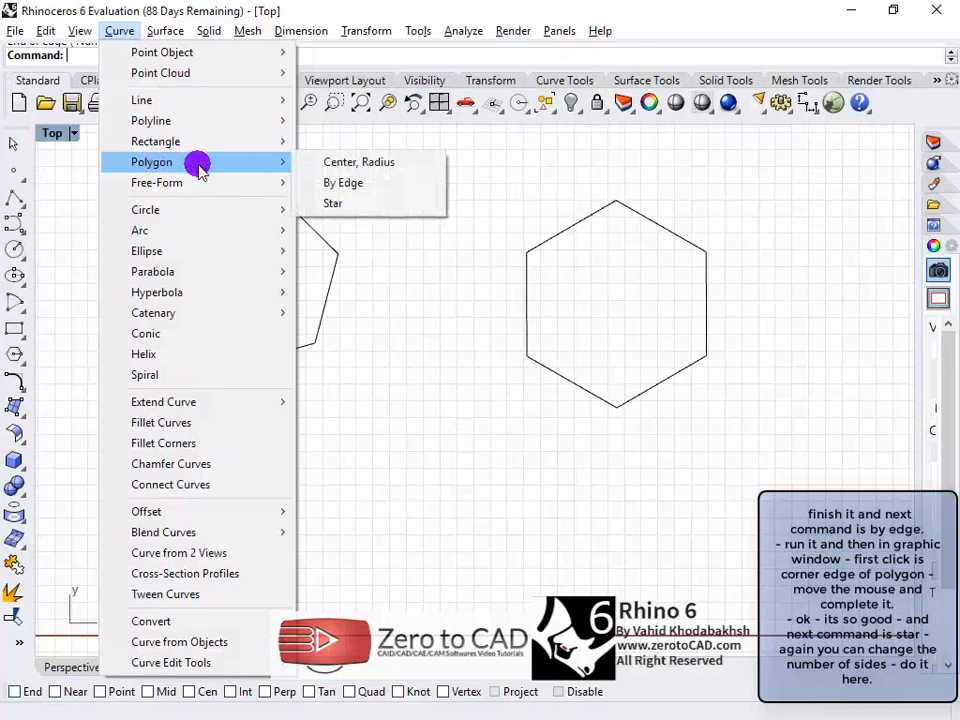
click(355, 205)
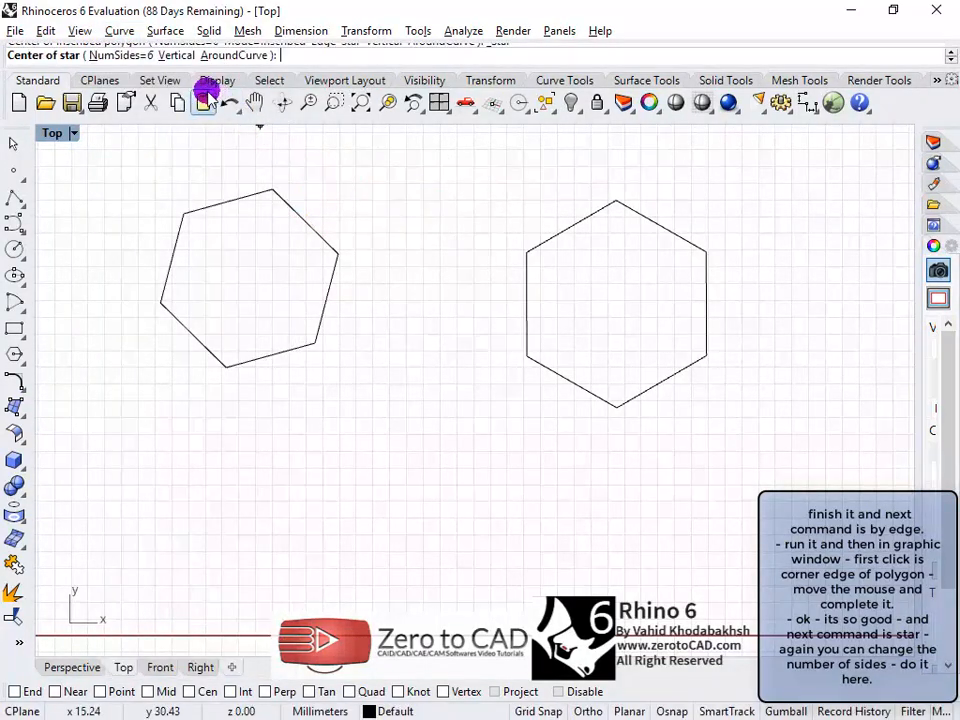
click(121, 55)
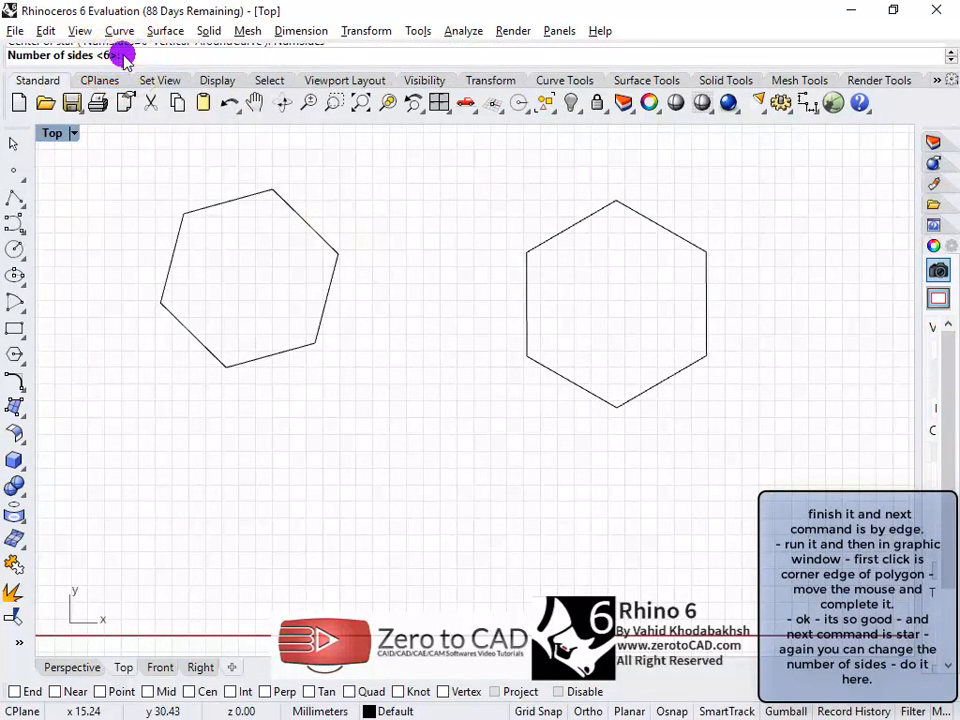
text(5)
key(Return)
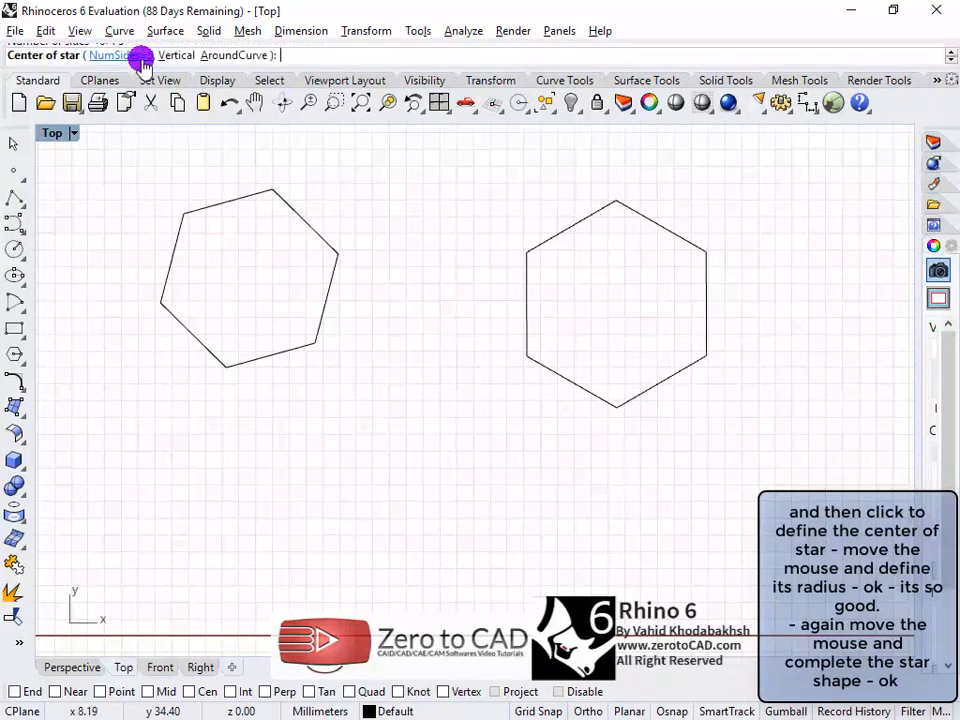
click(409, 502)
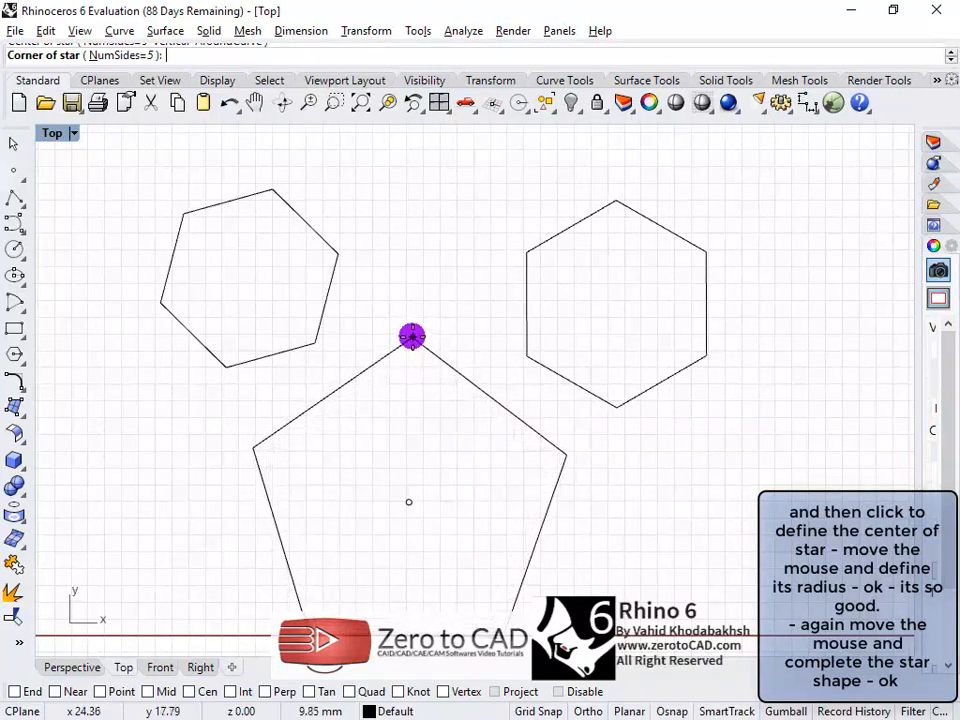
click(405, 357)
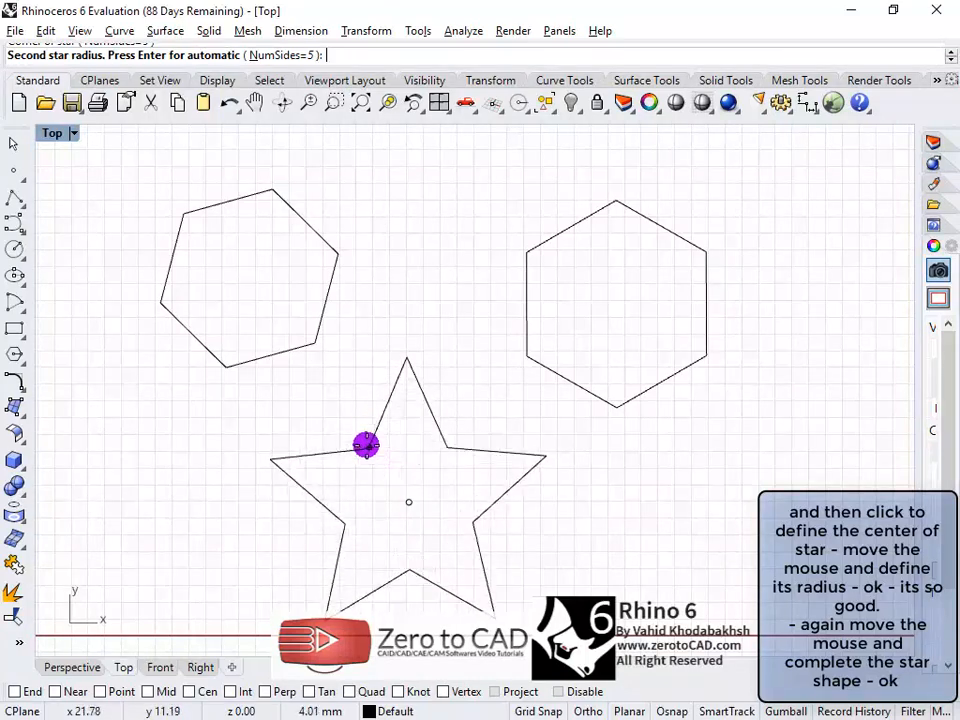
click(377, 454)
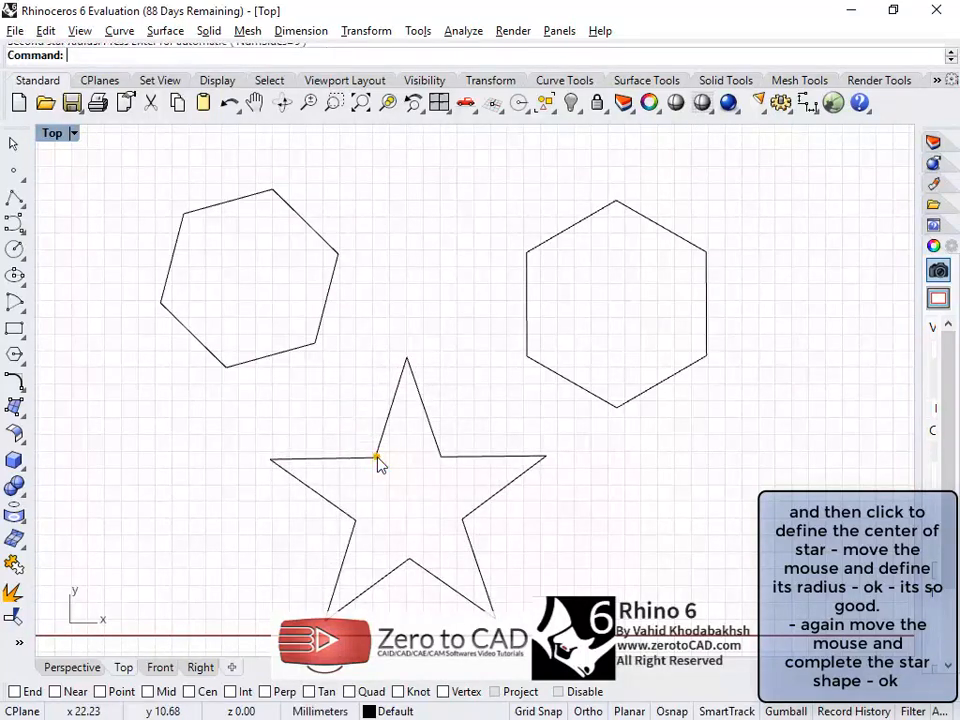
right_drag(493, 440, 521, 417)
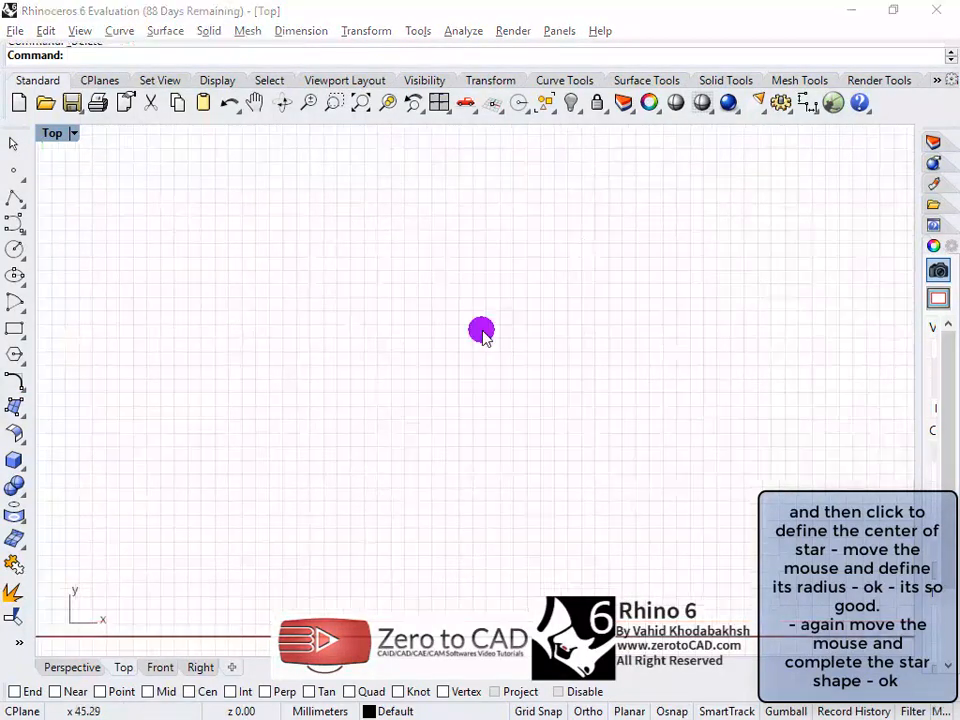
Step: Place nine points of a degree 3 Control Points curve in the Top view, forming a crest followed by a trough that rises at its end
click(120, 31)
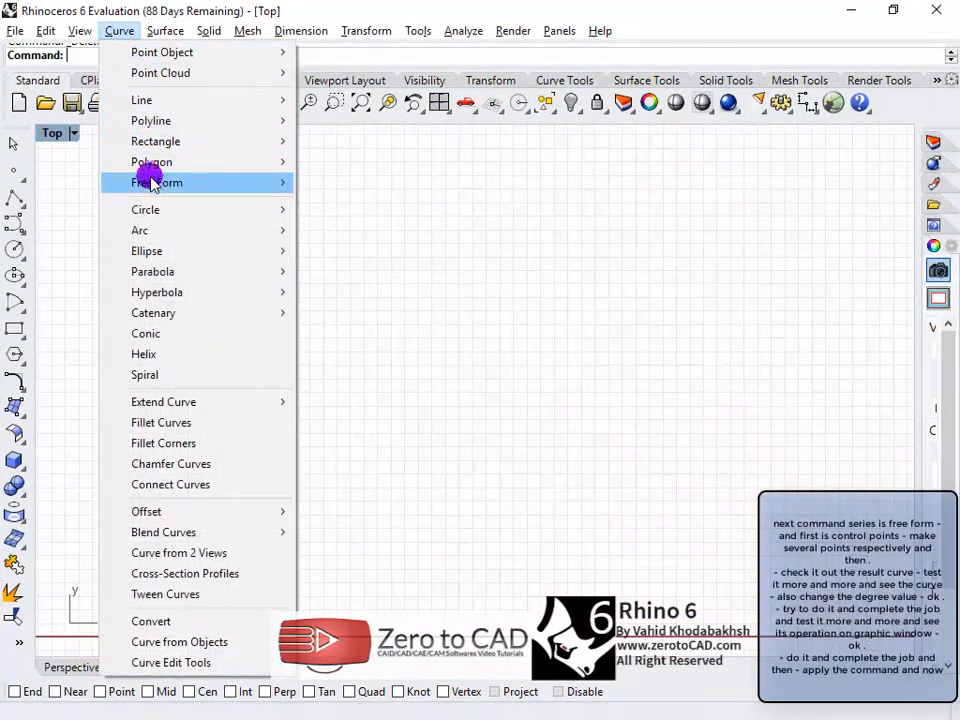
mouse_move(154, 185)
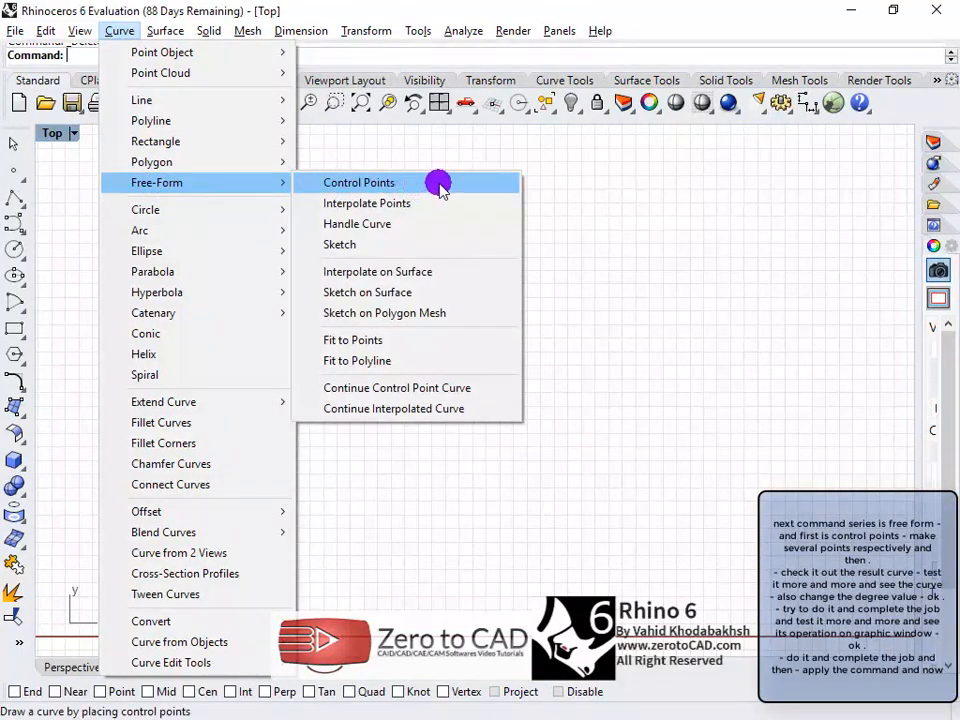
click(475, 183)
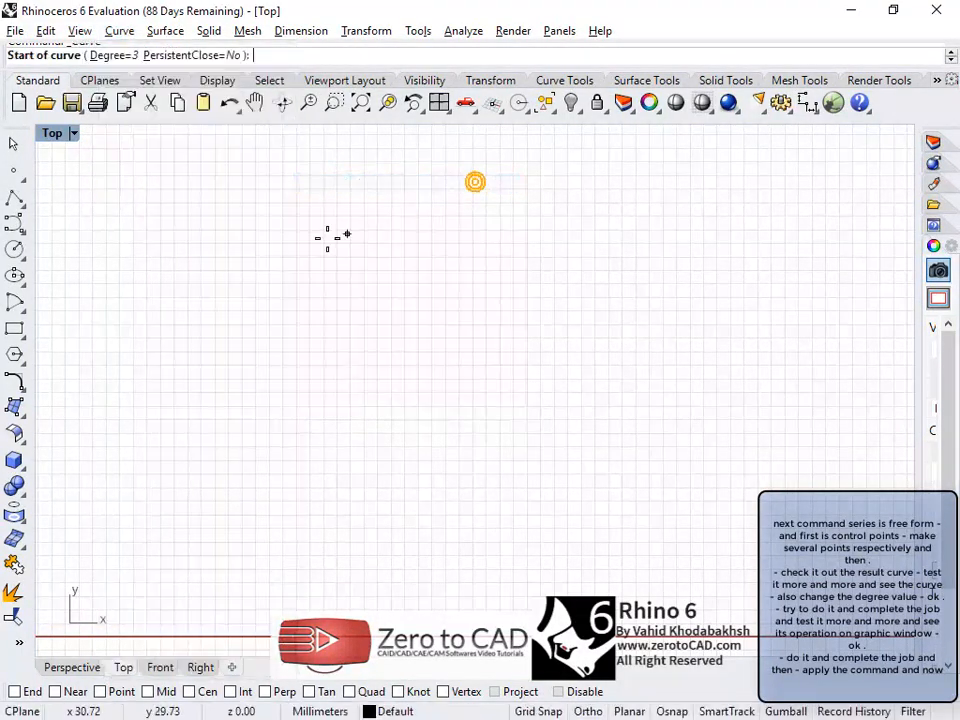
click(177, 271)
click(221, 226)
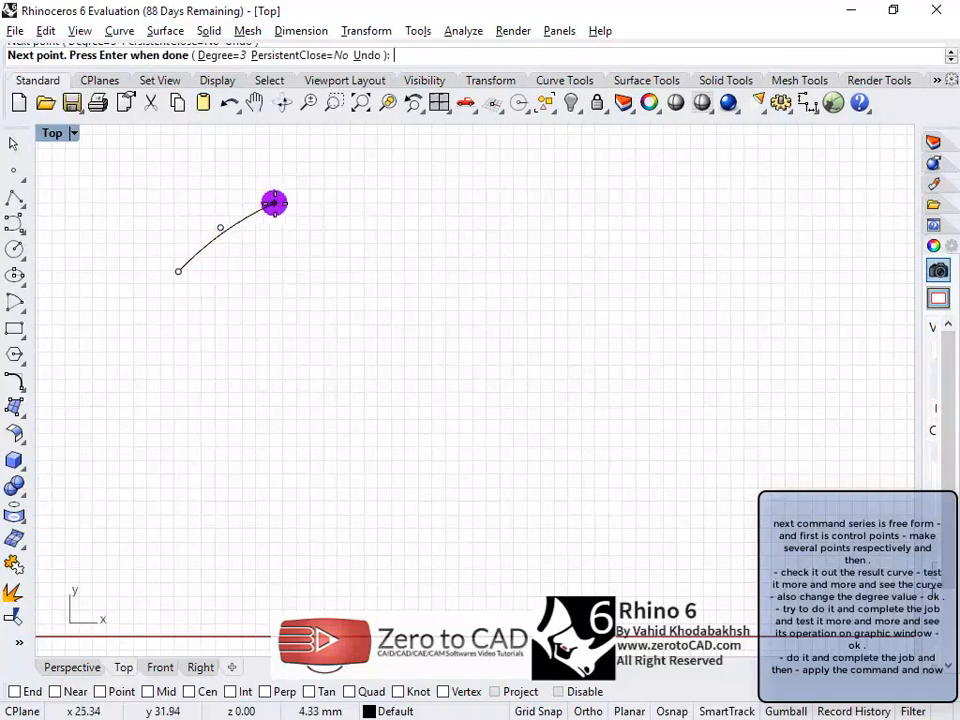
click(276, 202)
click(348, 219)
click(408, 261)
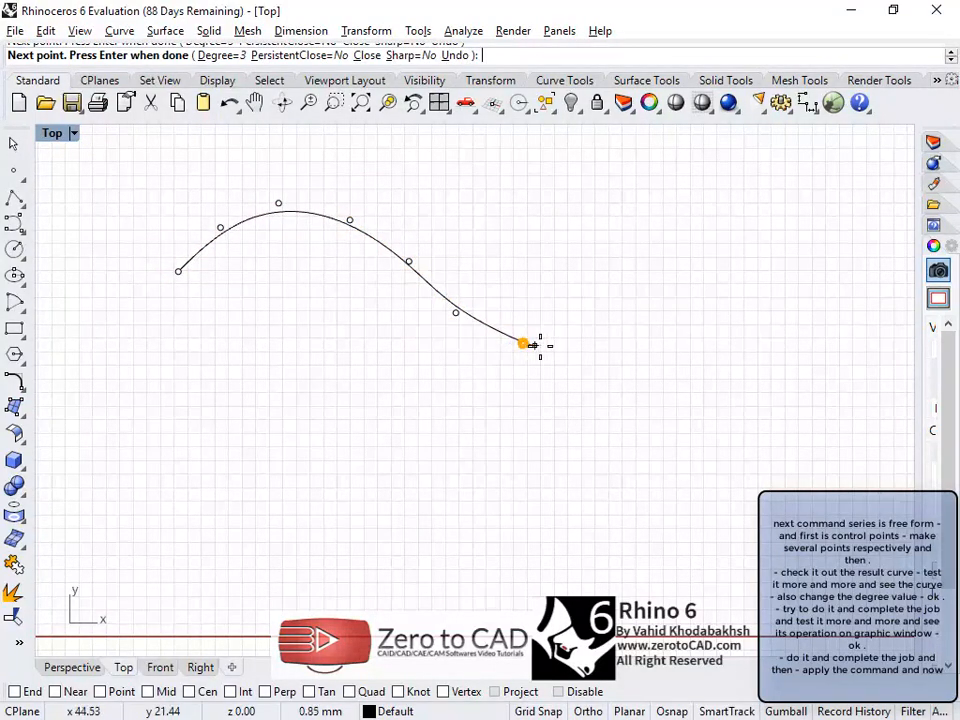
click(601, 339)
click(656, 313)
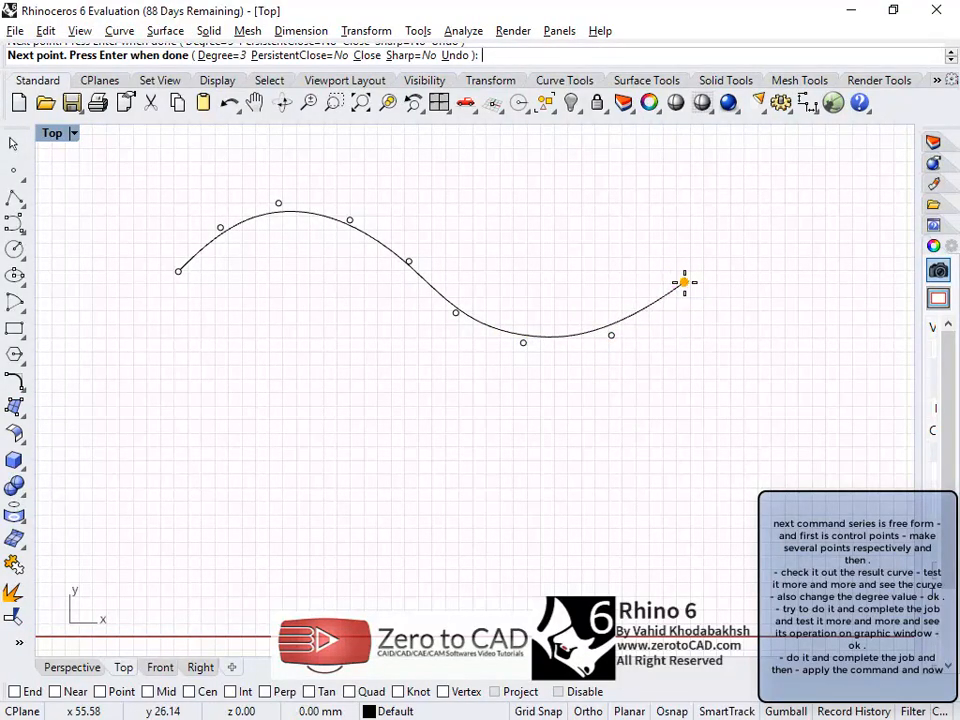
Step: Try curve degree 1 and then degree 2 on the unfinished control point curve
click(215, 56)
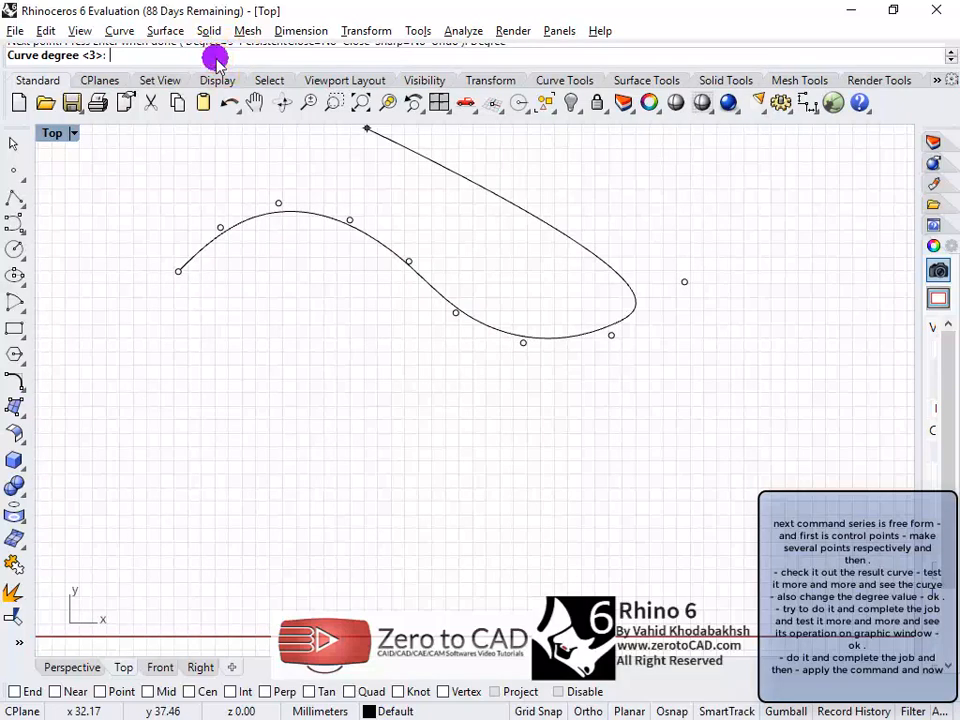
key(Return)
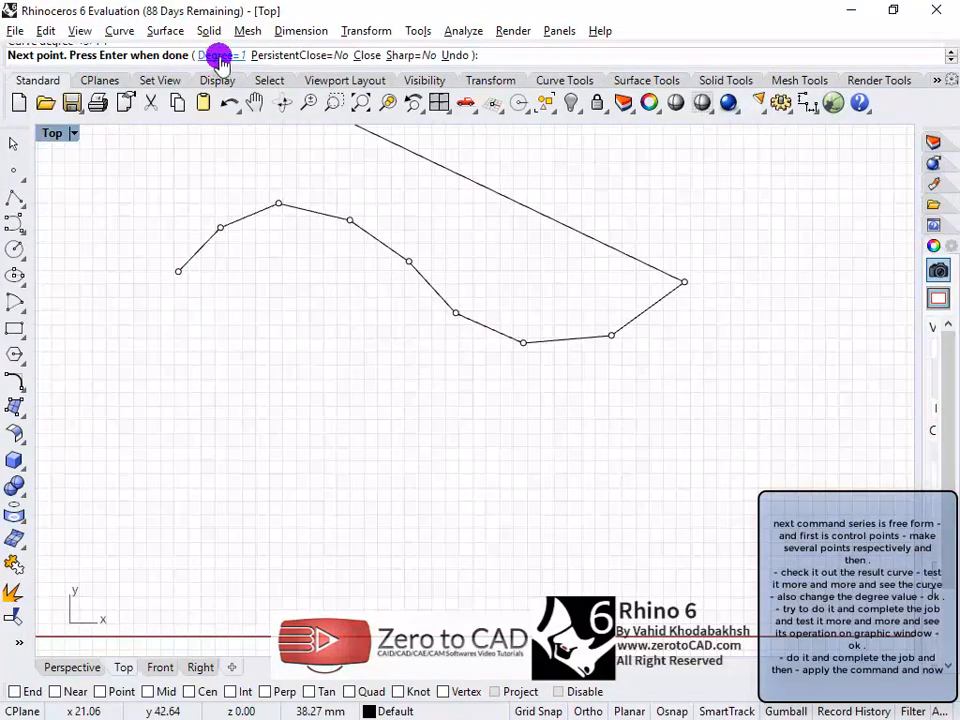
click(793, 267)
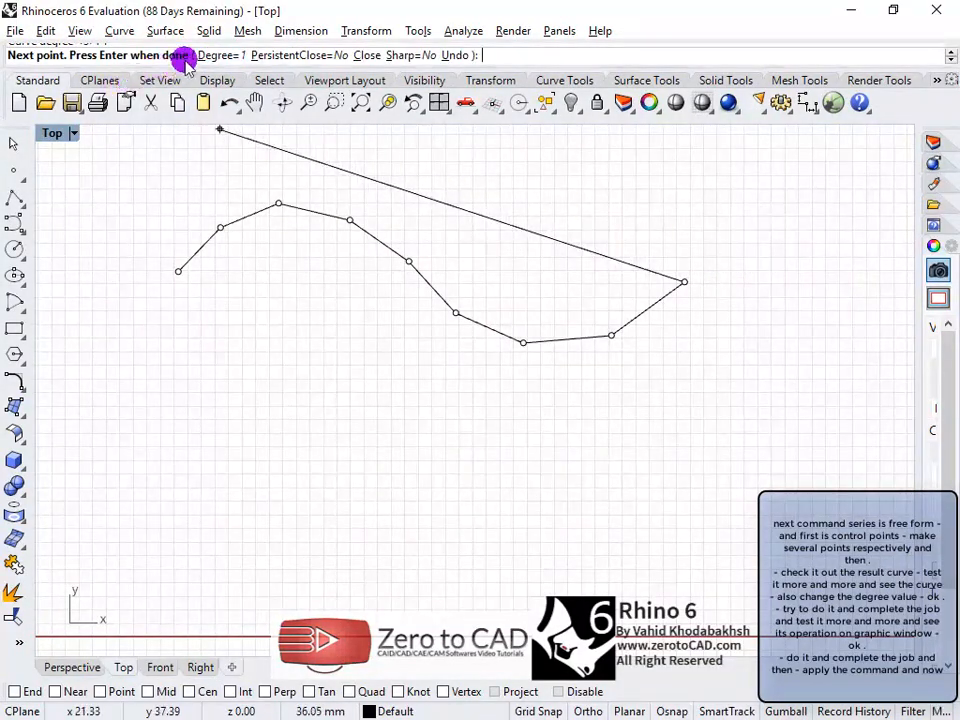
click(220, 56)
text(2)
key(Return)
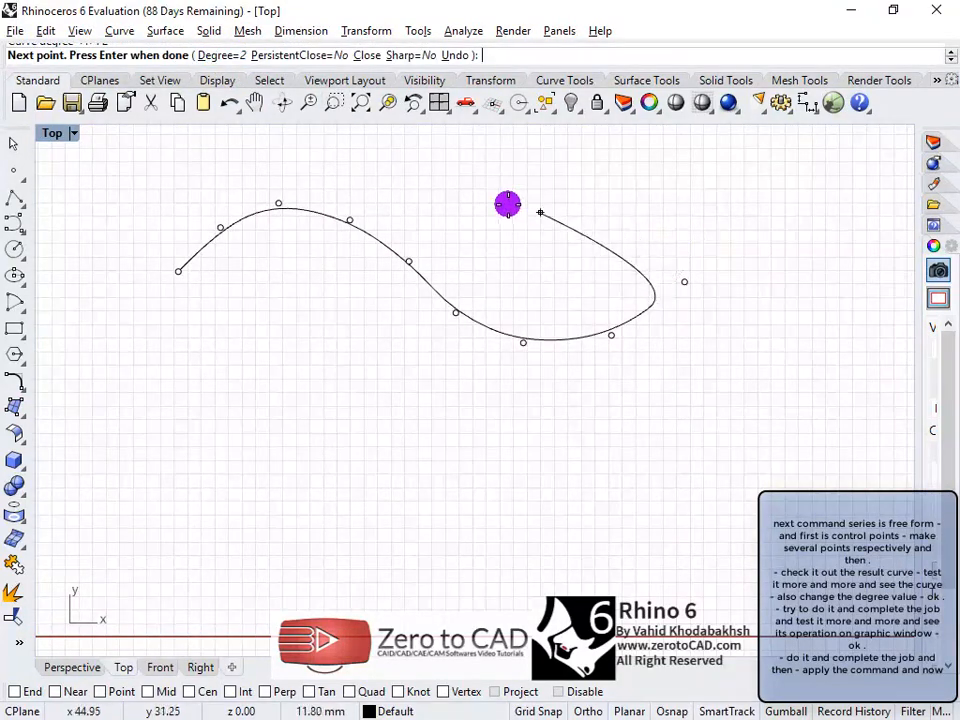
Step: Set the curve degree to 5, add a final point beyond the rising end and finish the control point curve
click(226, 57)
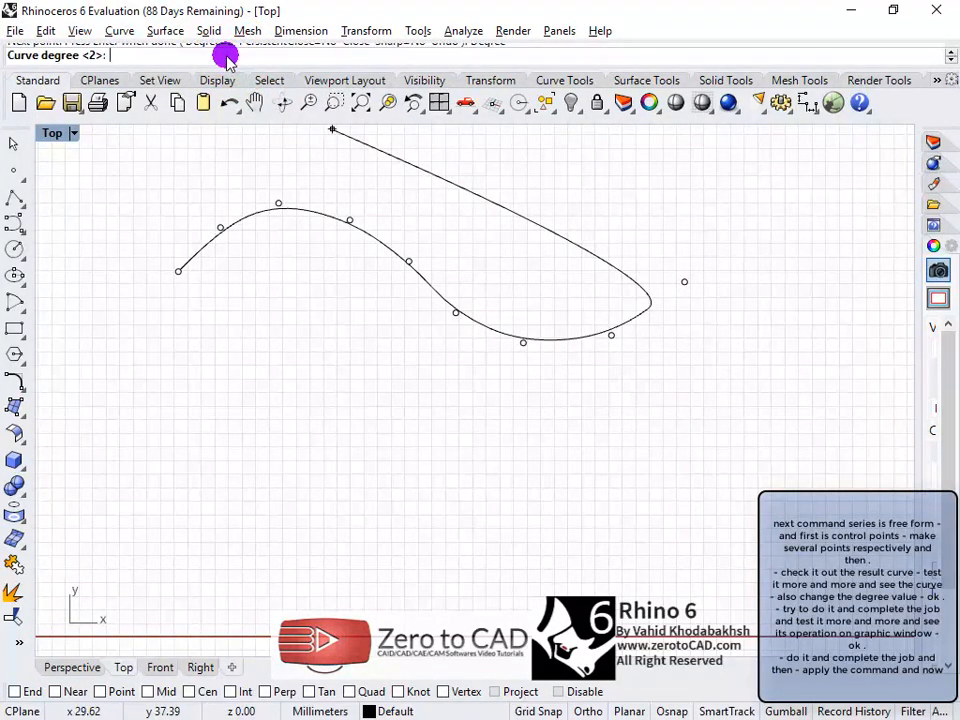
text(5)
key(Return)
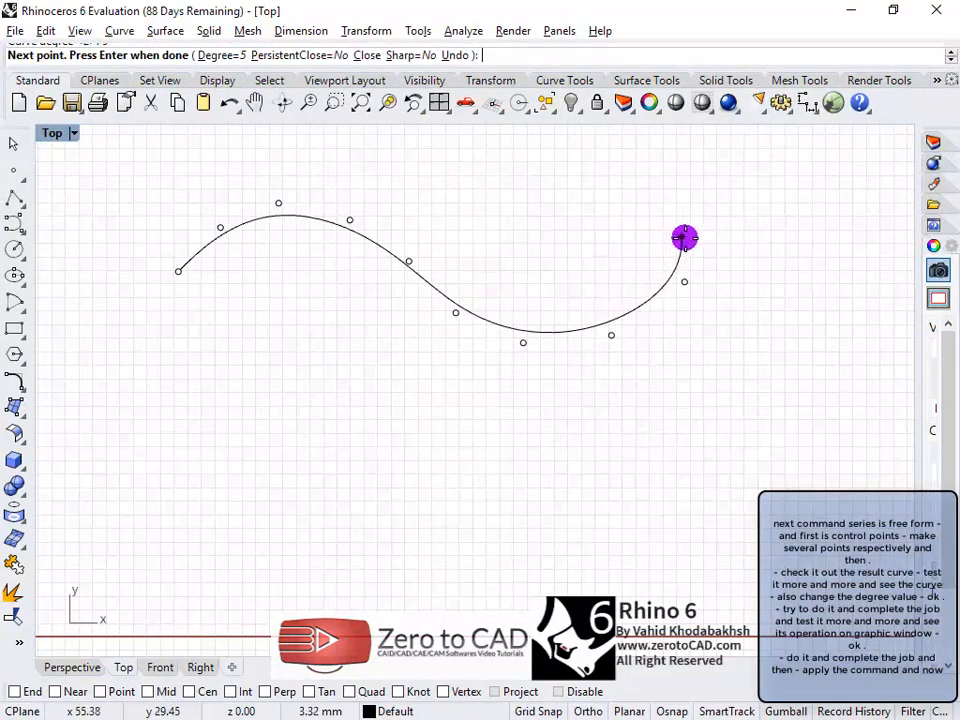
click(705, 243)
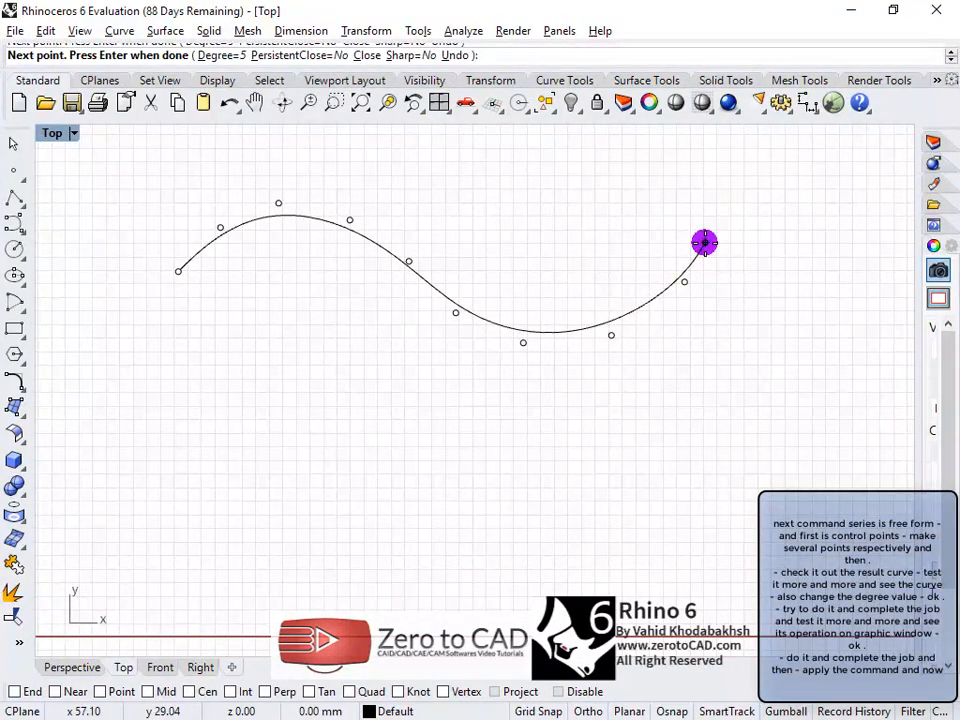
right_click(743, 325)
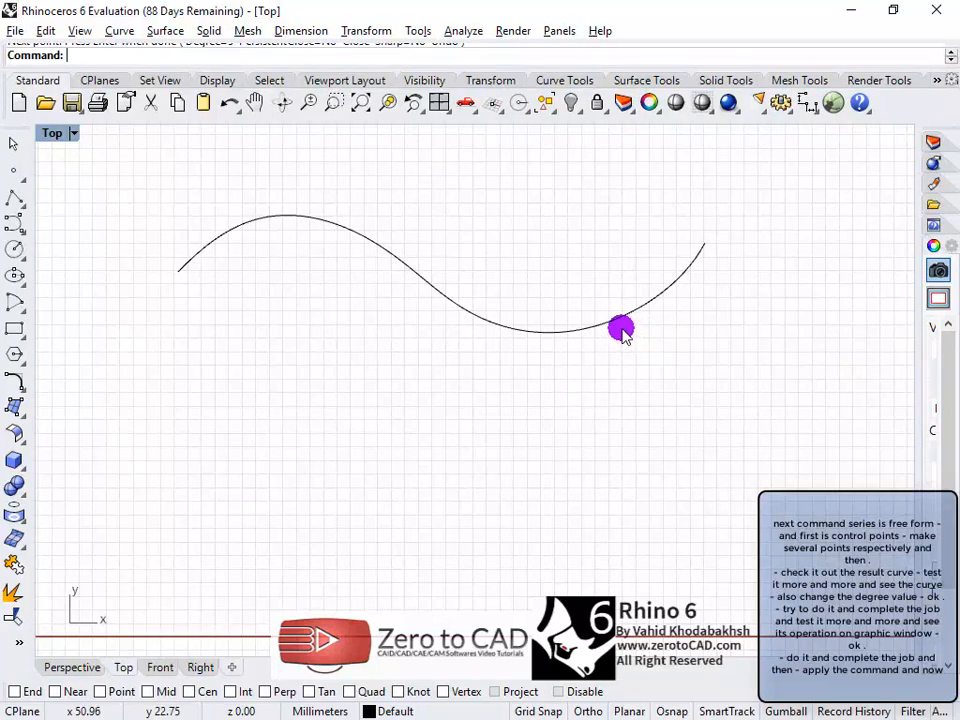
Step: Reshape the control point curve by raising its crest, deepening its trough and shifting points on the slope and near the end outward, then deselect it
click(588, 330)
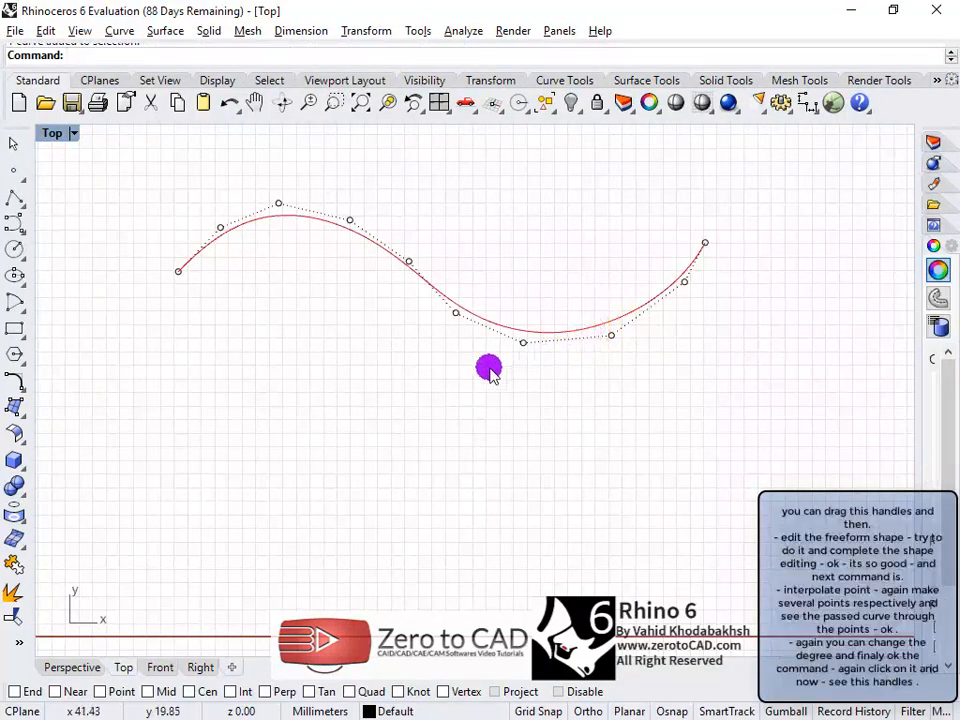
drag(278, 206, 275, 155)
drag(410, 263, 465, 244)
drag(521, 344, 520, 400)
drag(611, 334, 671, 366)
drag(685, 283, 715, 284)
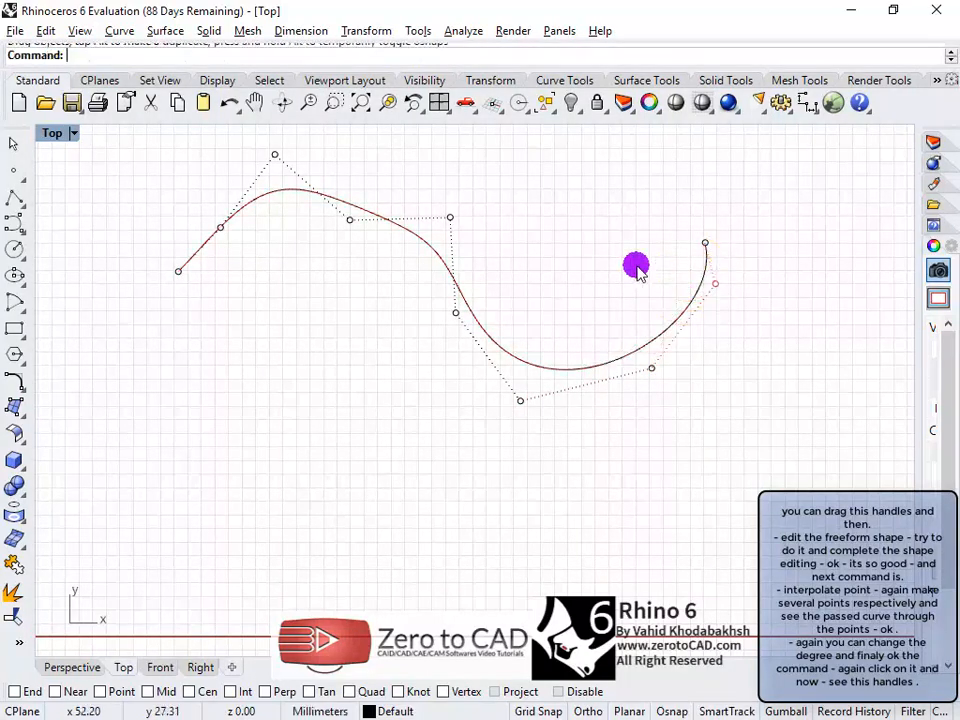
right_click(570, 223)
right_click(588, 231)
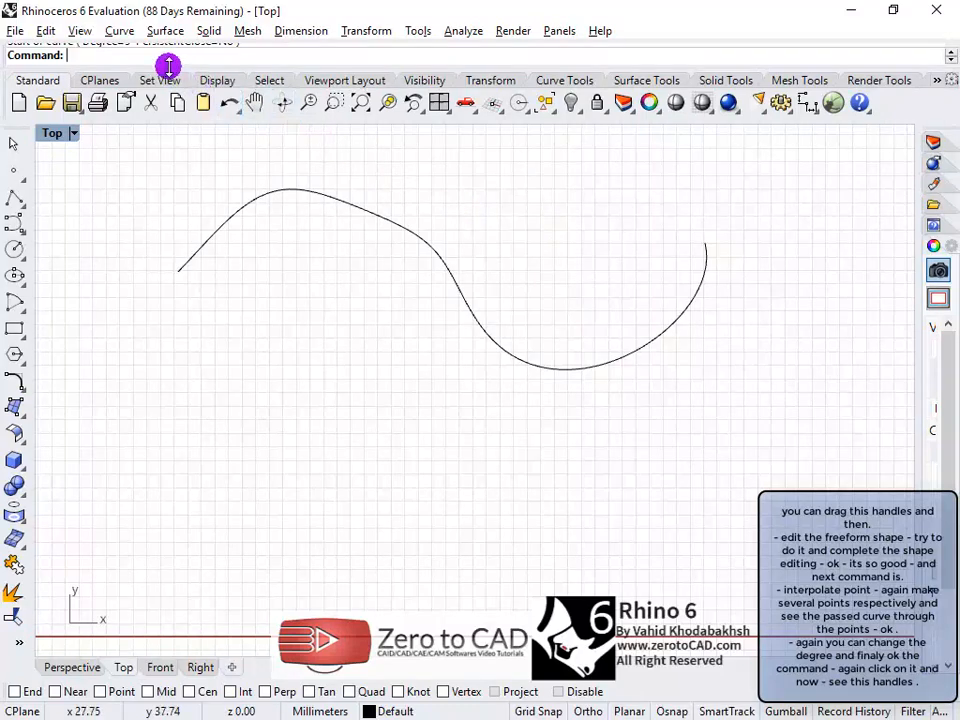
Step: Draw a degree 3 Interpolate Points curve through ten points below the first curve, with a crest, a deep trough and a second crest
click(119, 30)
mouse_move(156, 183)
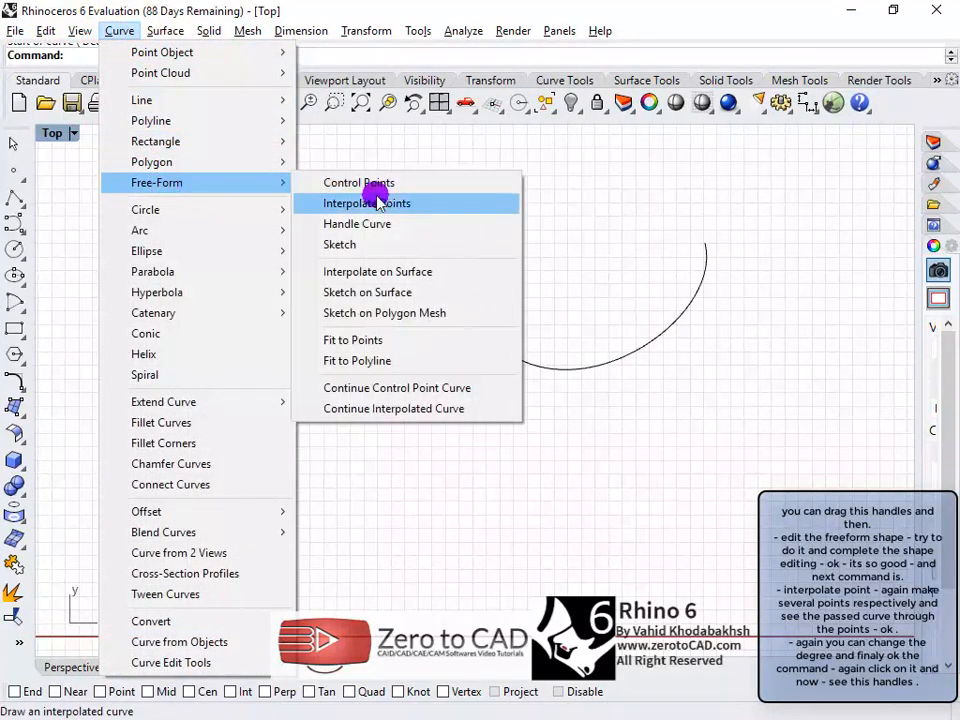
click(372, 203)
right_drag(527, 363, 550, 318)
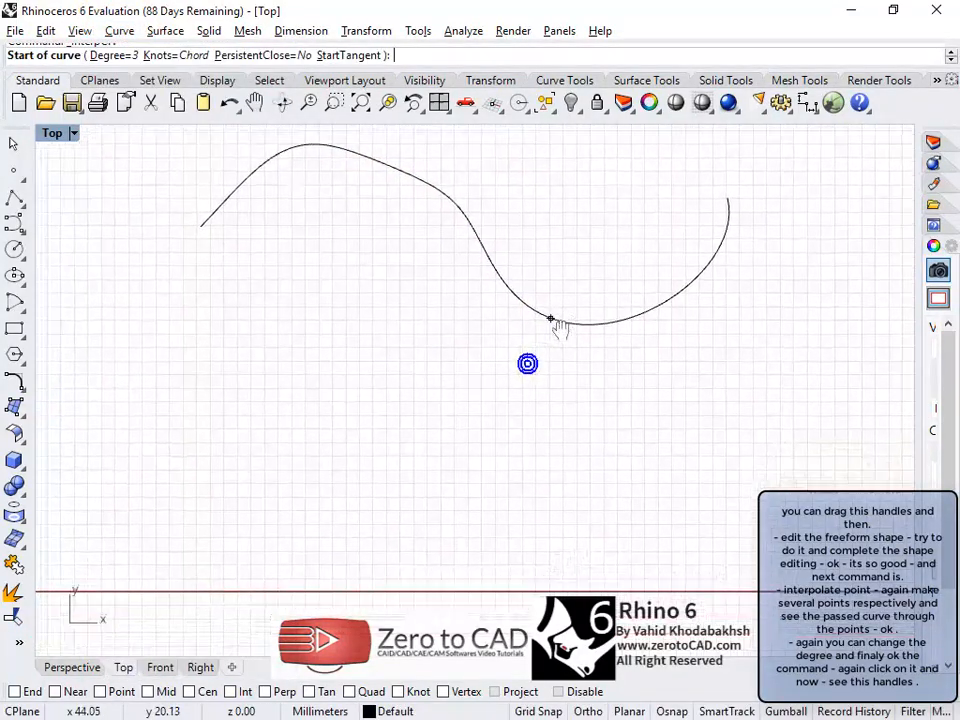
click(125, 435)
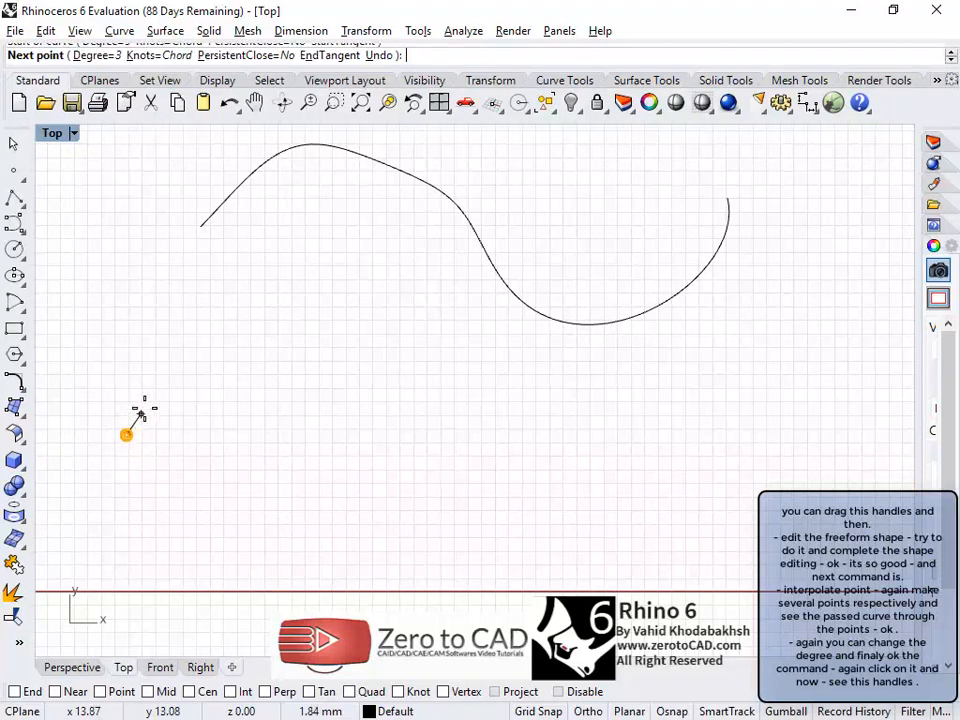
click(182, 357)
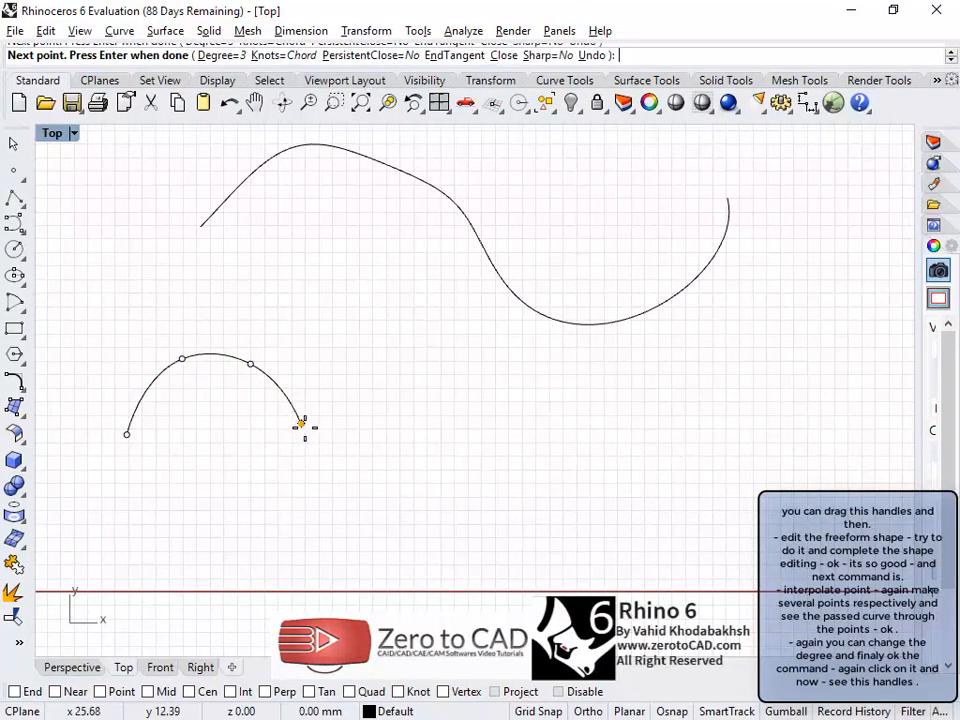
click(419, 489)
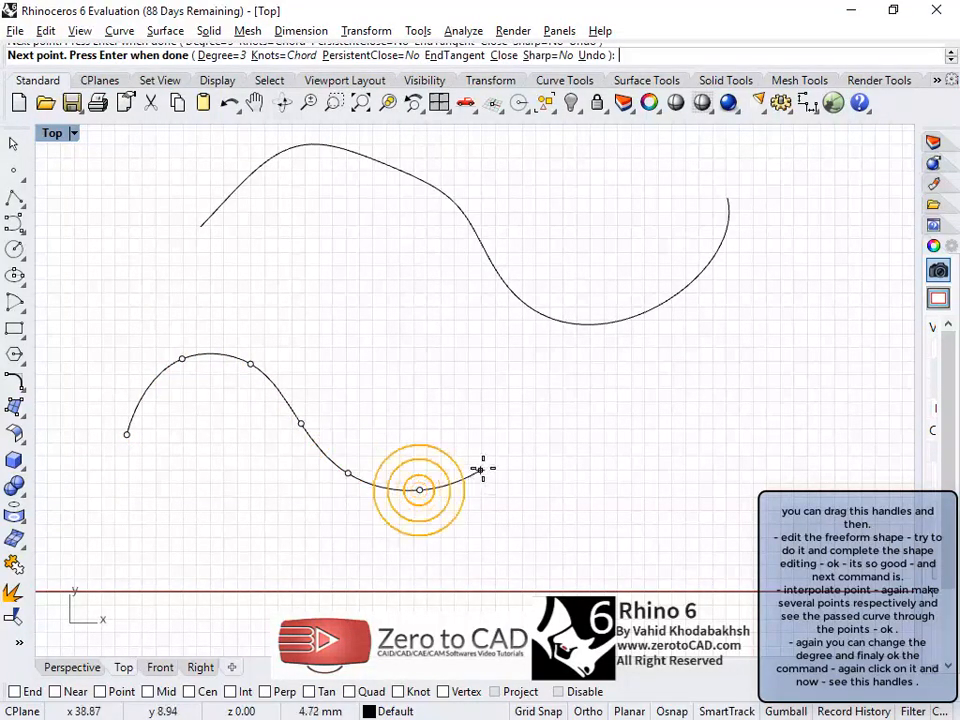
click(562, 362)
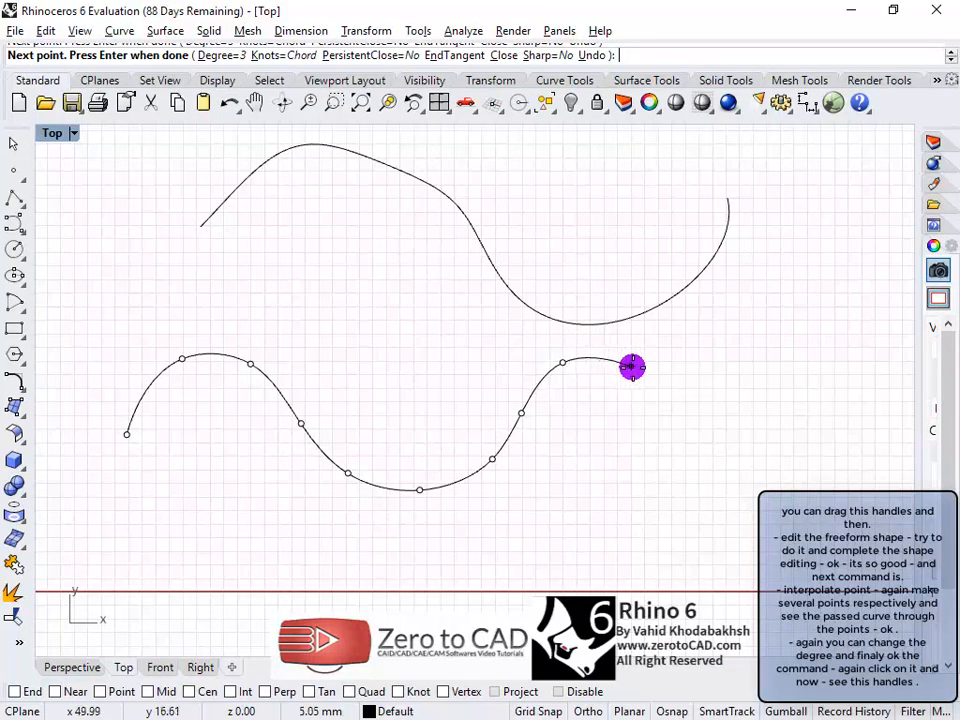
click(632, 367)
key(Return)
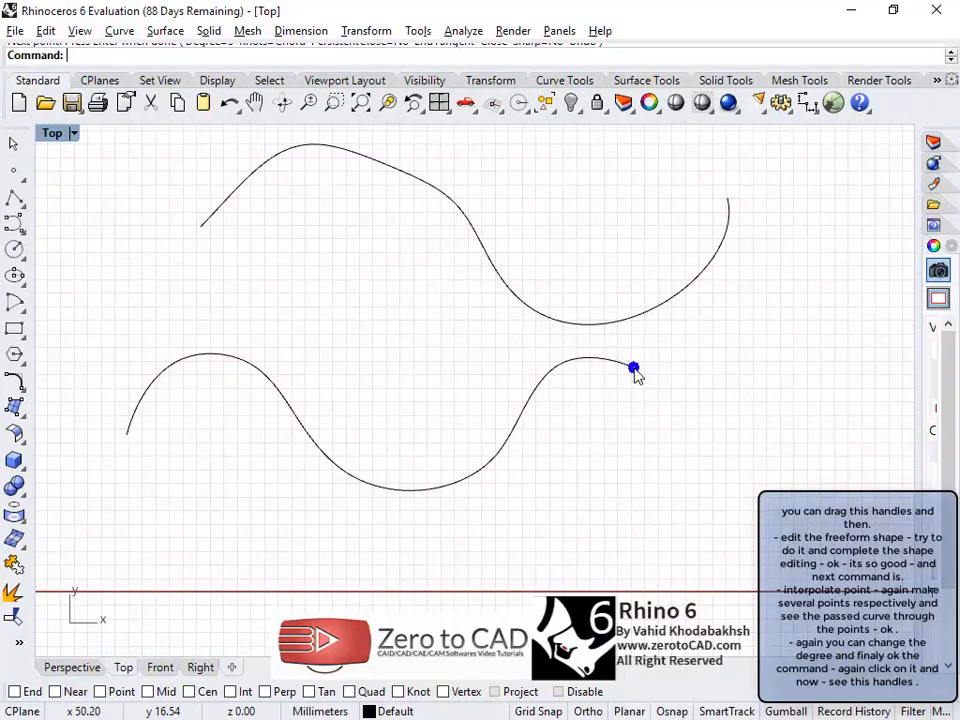
Step: Reshape the interpolated curve by lowering its trough point, raising both crests and pulling the first downslope point inward, then deselect it
click(497, 452)
drag(420, 503, 412, 563)
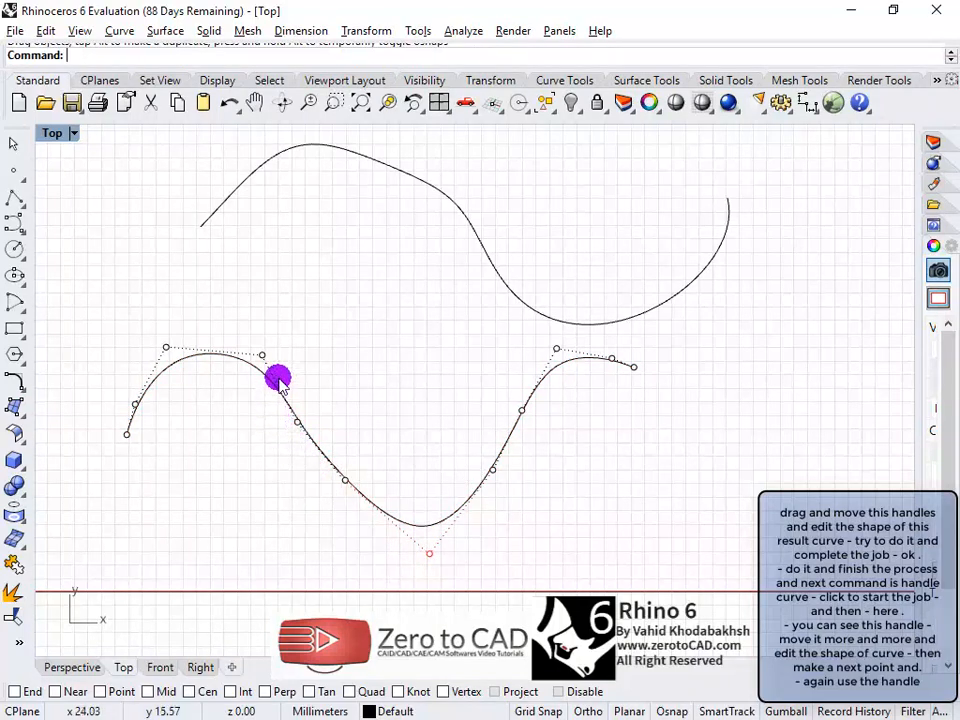
drag(264, 356, 254, 324)
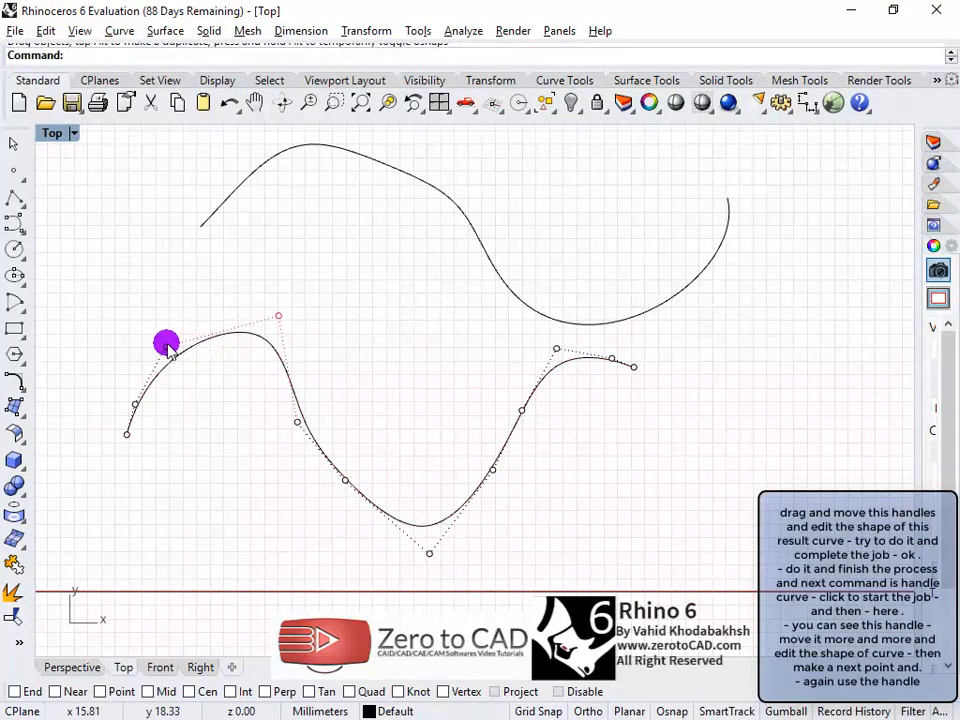
drag(159, 339, 145, 316)
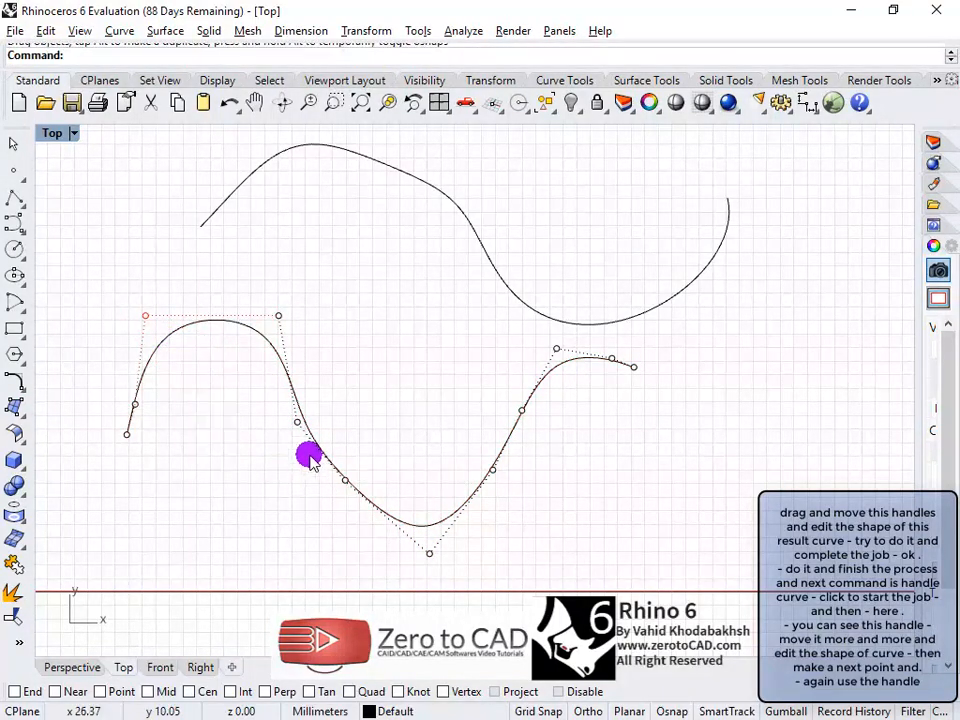
drag(295, 423, 245, 422)
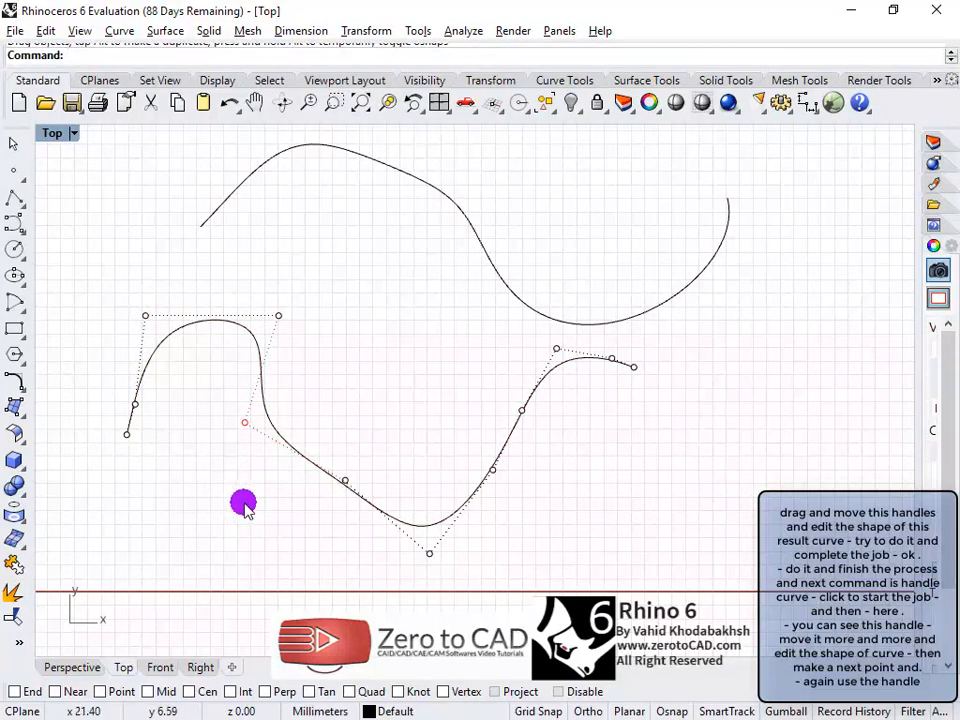
drag(553, 355, 545, 337)
click(433, 358)
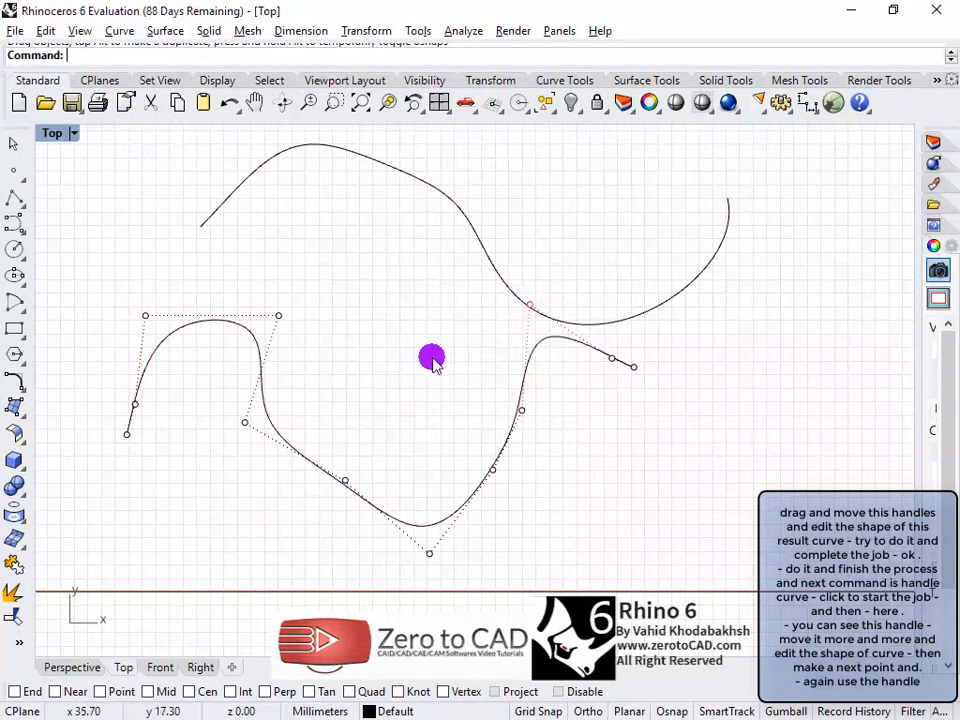
key(Escape)
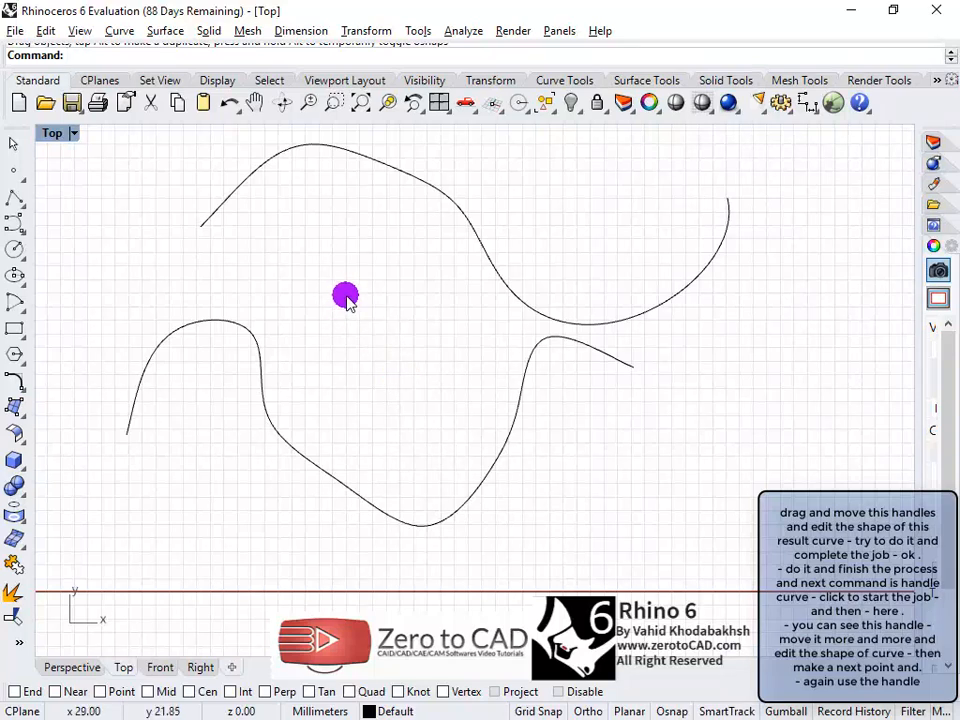
Step: Start a Handle Curve in the empty area beside the existing curves, with a gently rising first span that turns sharply downward at its second point
right_drag(430, 320, 370, 342)
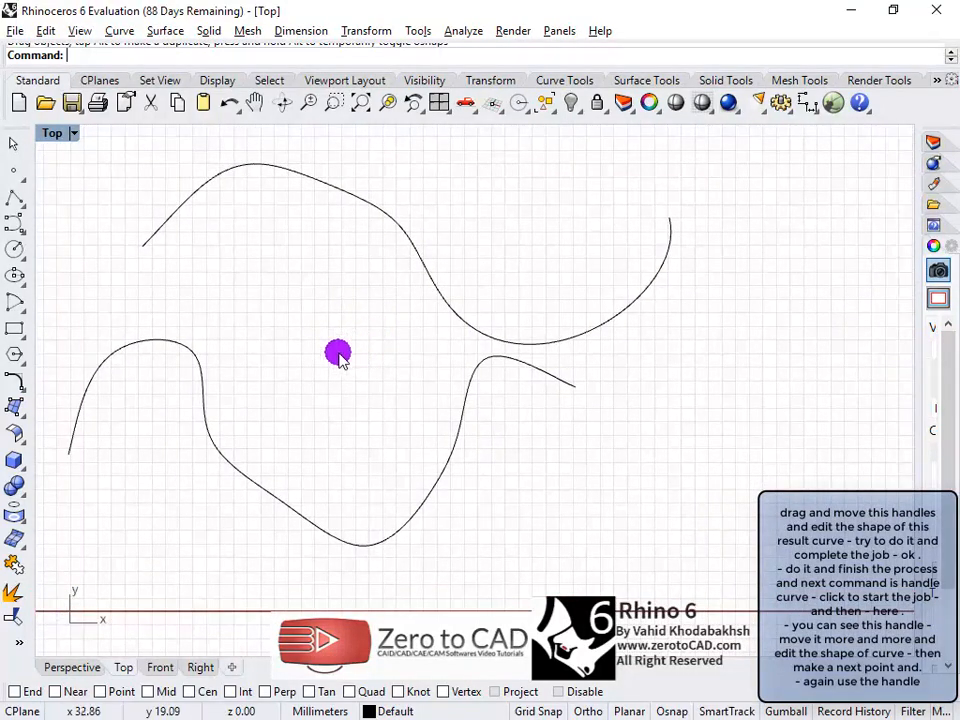
click(122, 32)
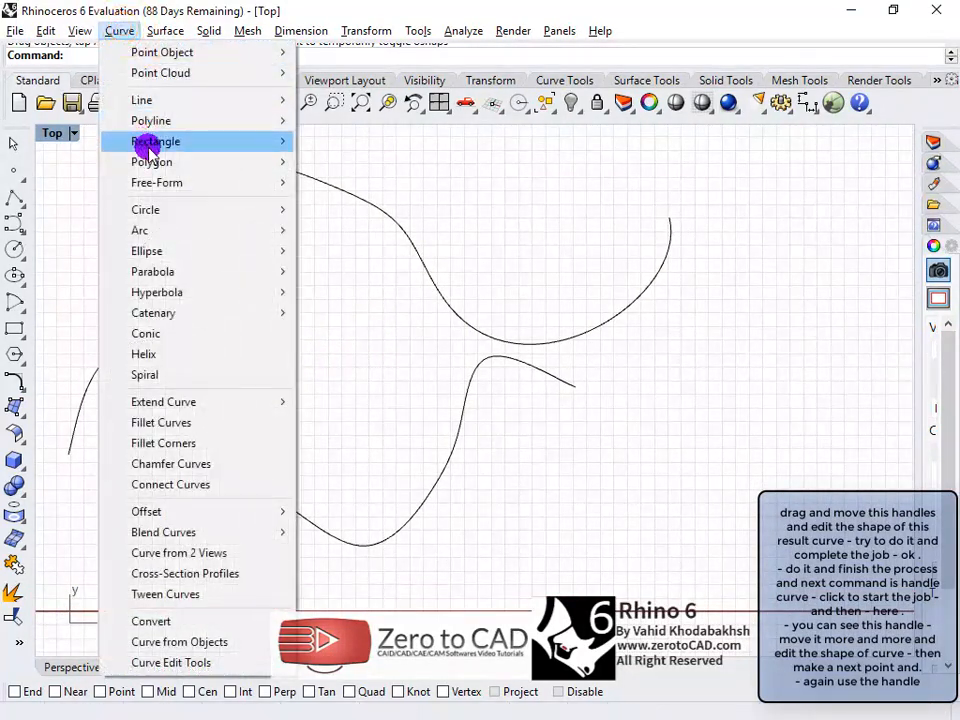
mouse_move(161, 183)
click(360, 220)
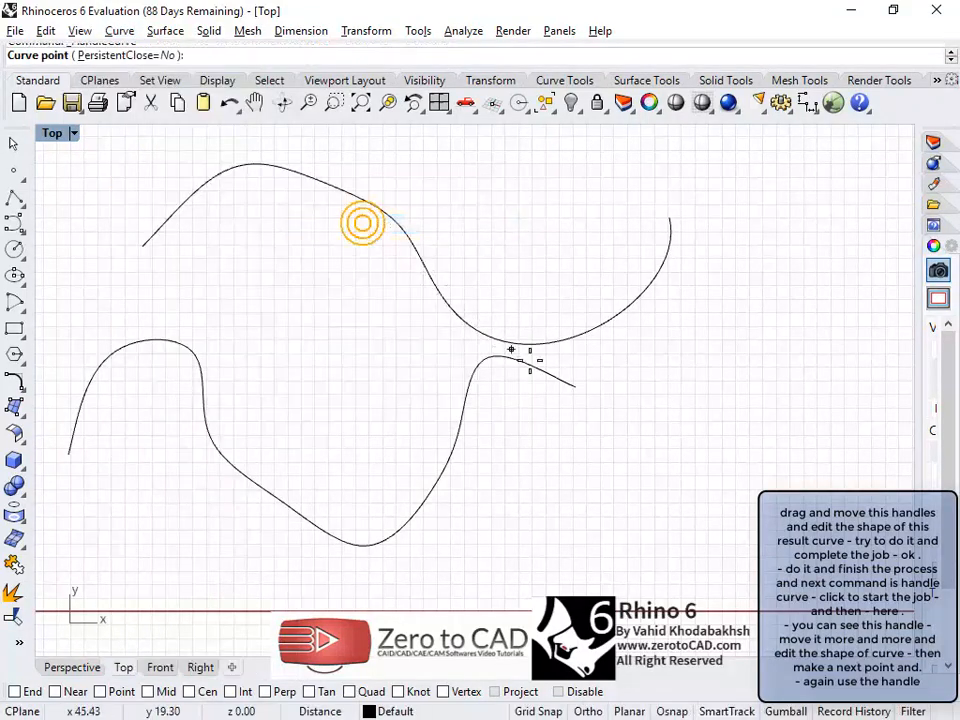
right_drag(617, 405, 270, 377)
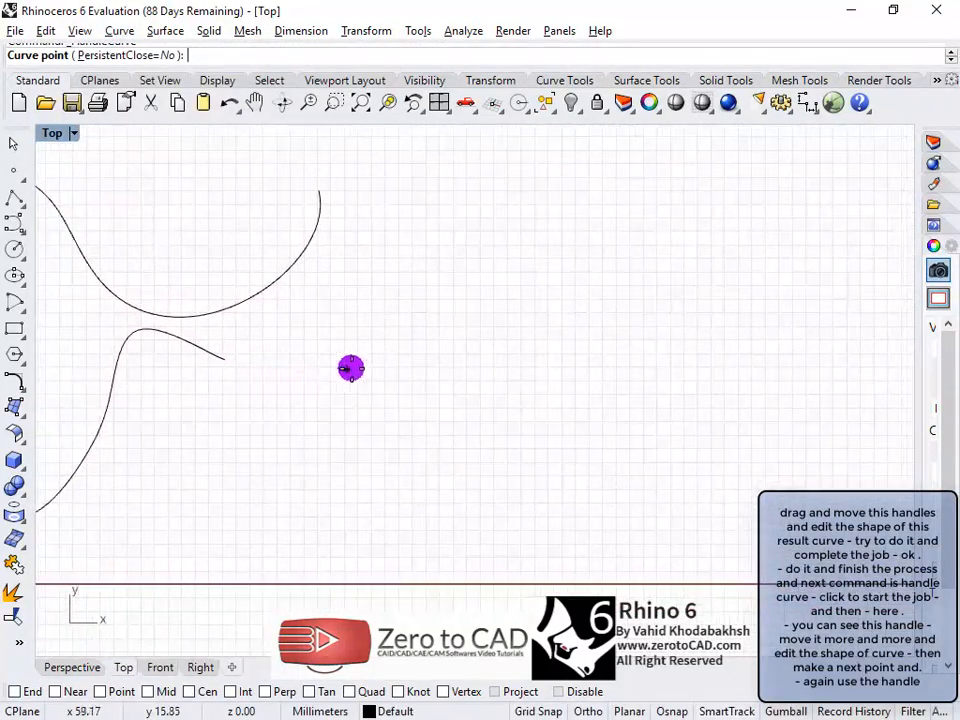
click(411, 360)
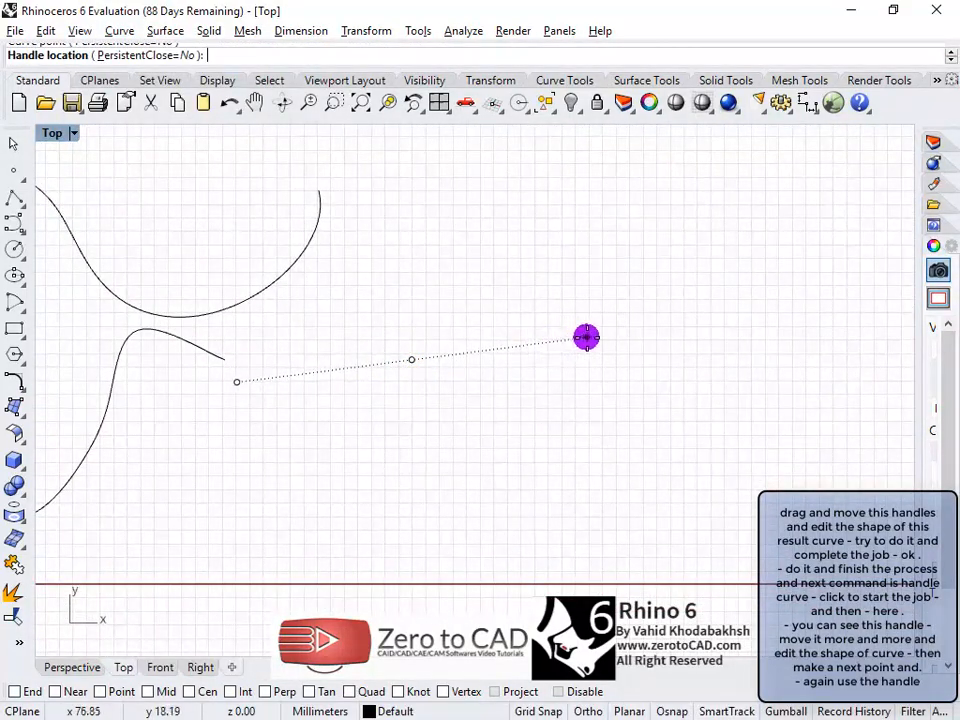
click(586, 337)
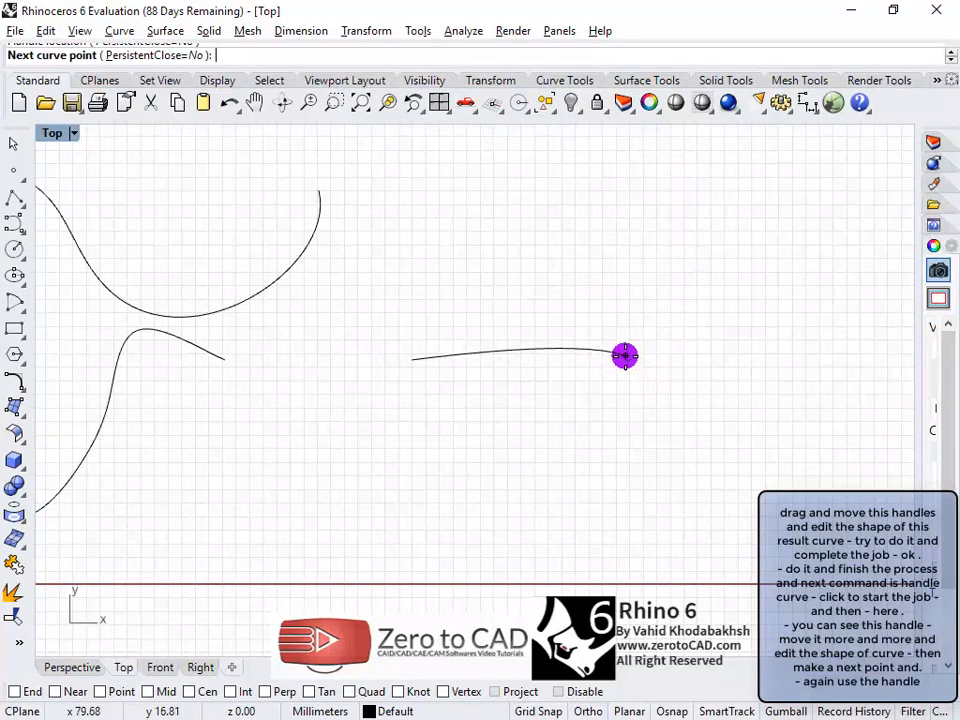
click(642, 383)
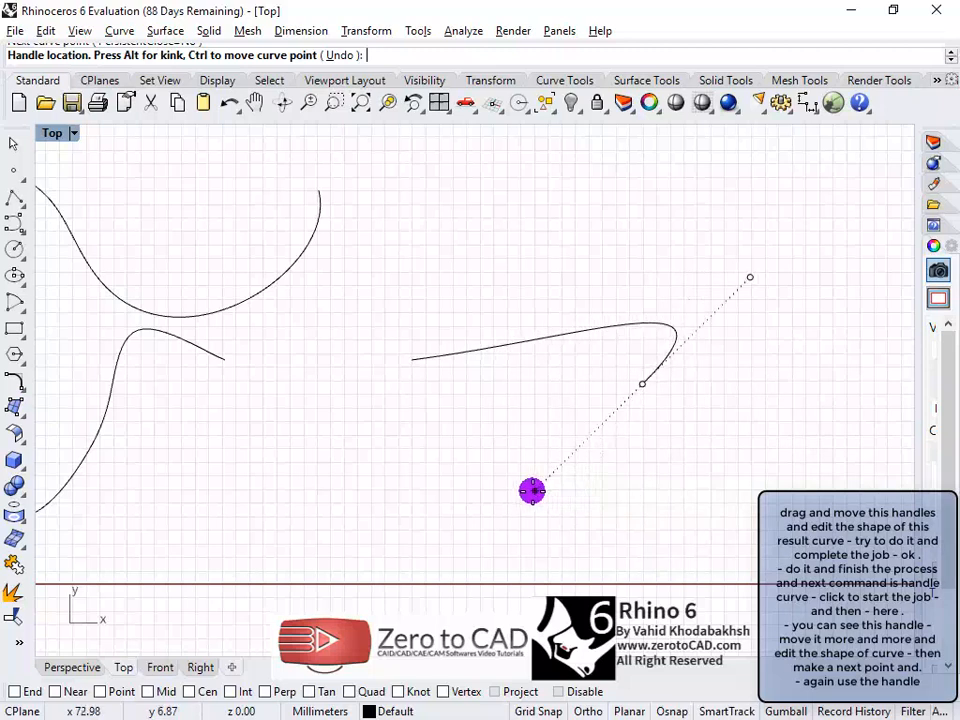
click(617, 491)
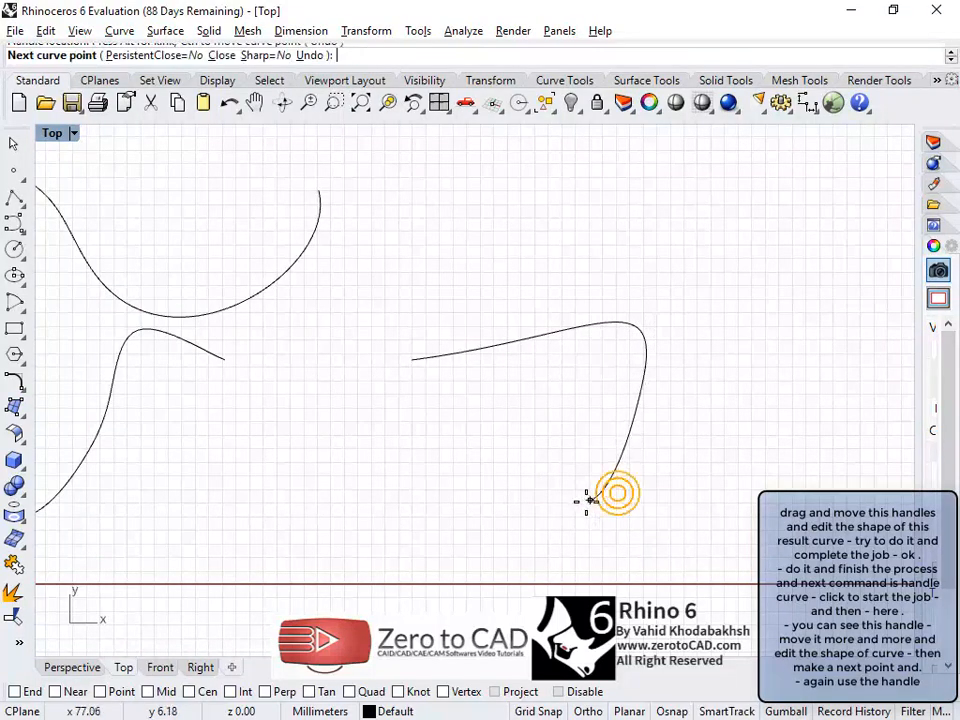
Step: Add two more handle curve points, forming a narrow downward lobe that turns back up and flattens toward the start side
click(594, 502)
drag(567, 506, 481, 427)
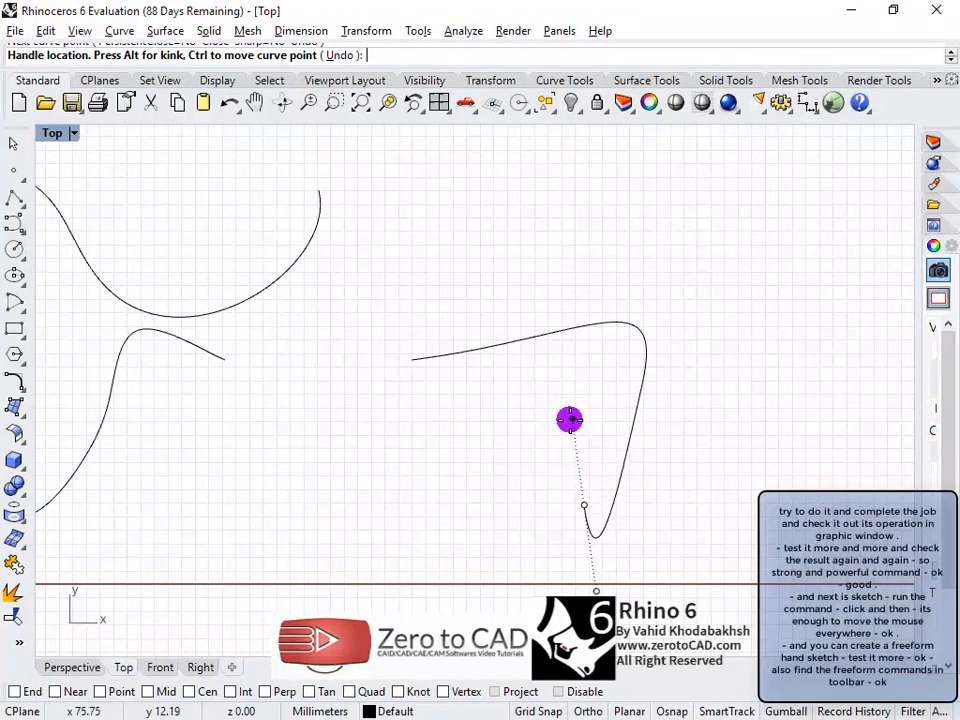
click(572, 447)
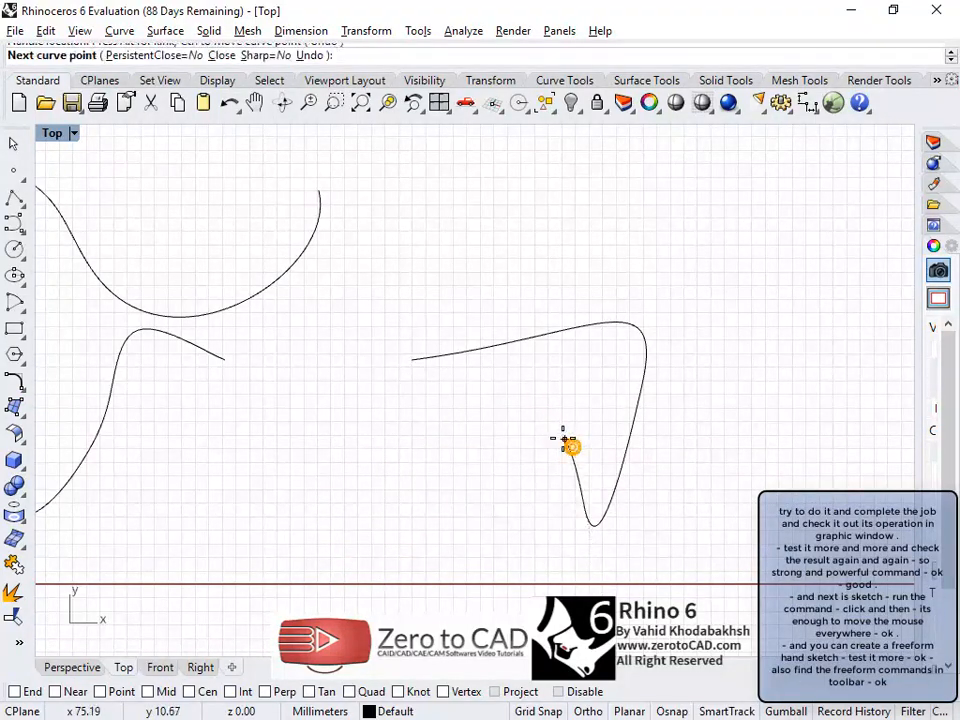
click(536, 430)
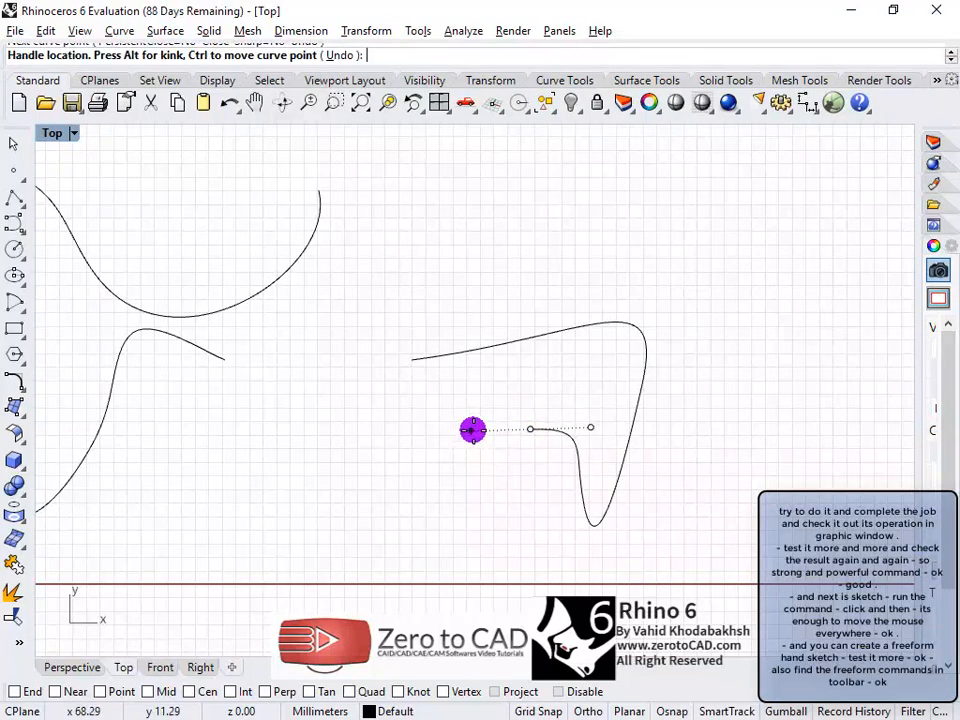
click(490, 419)
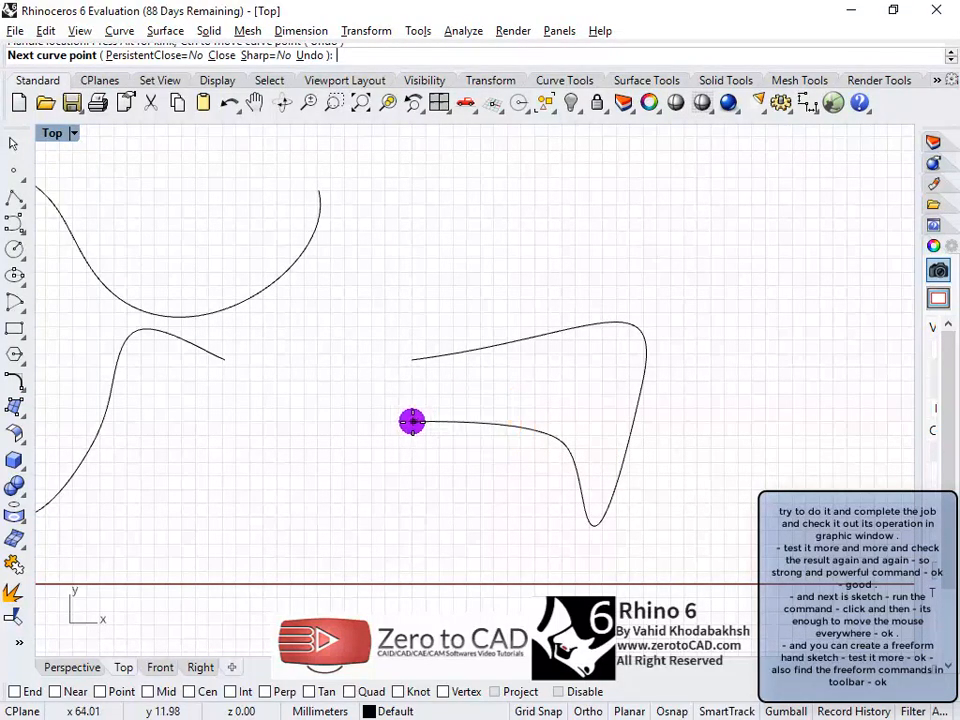
Step: Add two further handle curve points around the near end and close the curve at its start point with a small hump
click(412, 422)
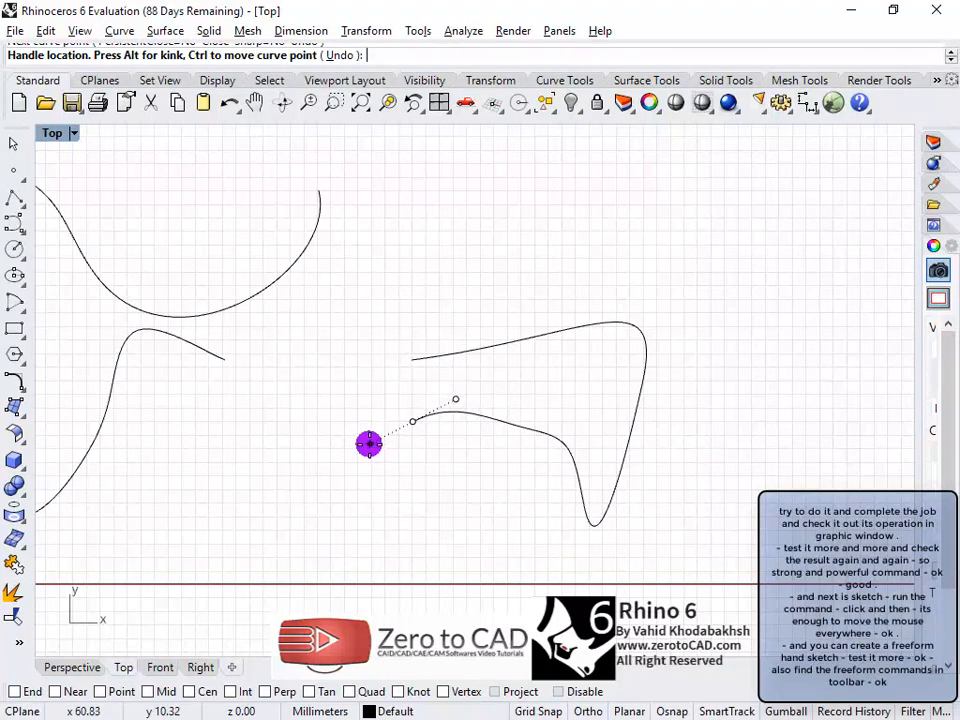
click(369, 443)
click(335, 412)
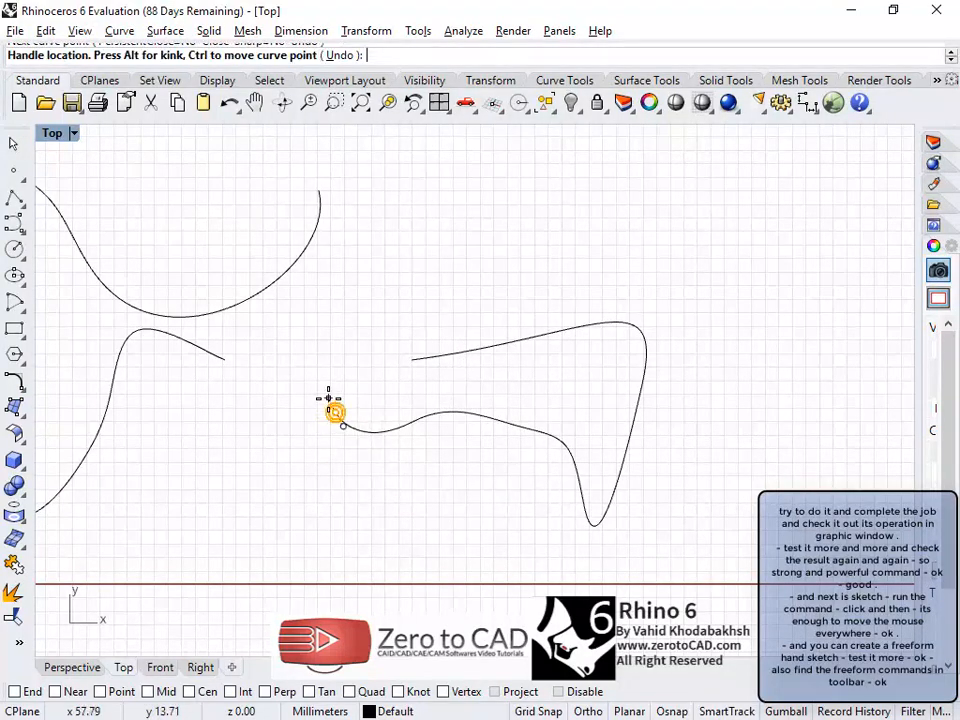
click(366, 310)
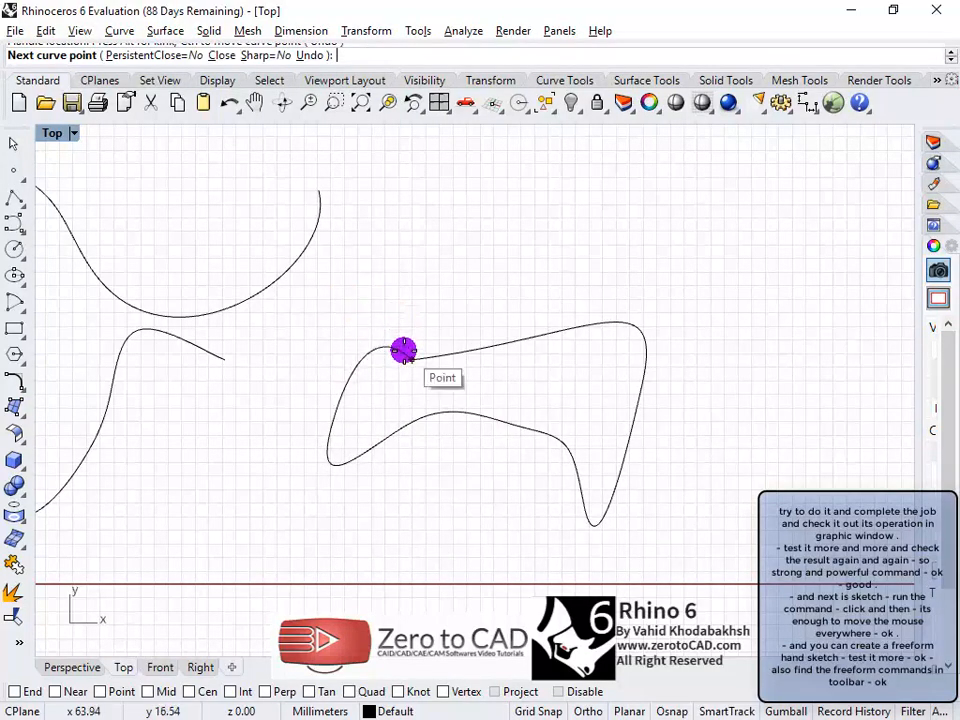
click(398, 351)
click(400, 298)
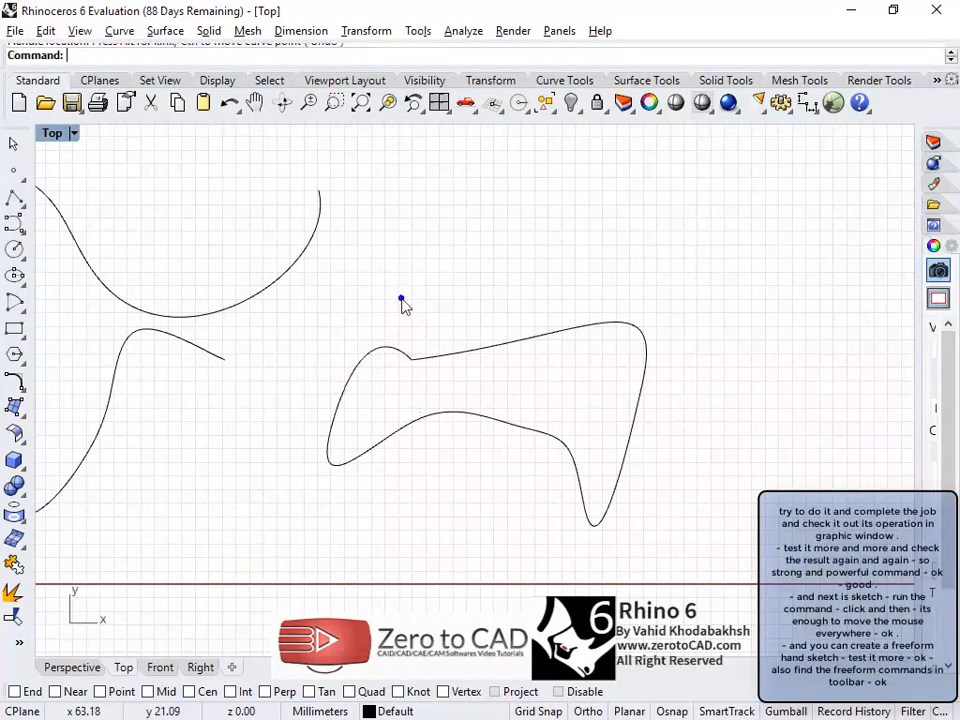
Step: Sketch a freehand curve above the handle curve with three crests, looping back underneath and ending near its start
click(120, 31)
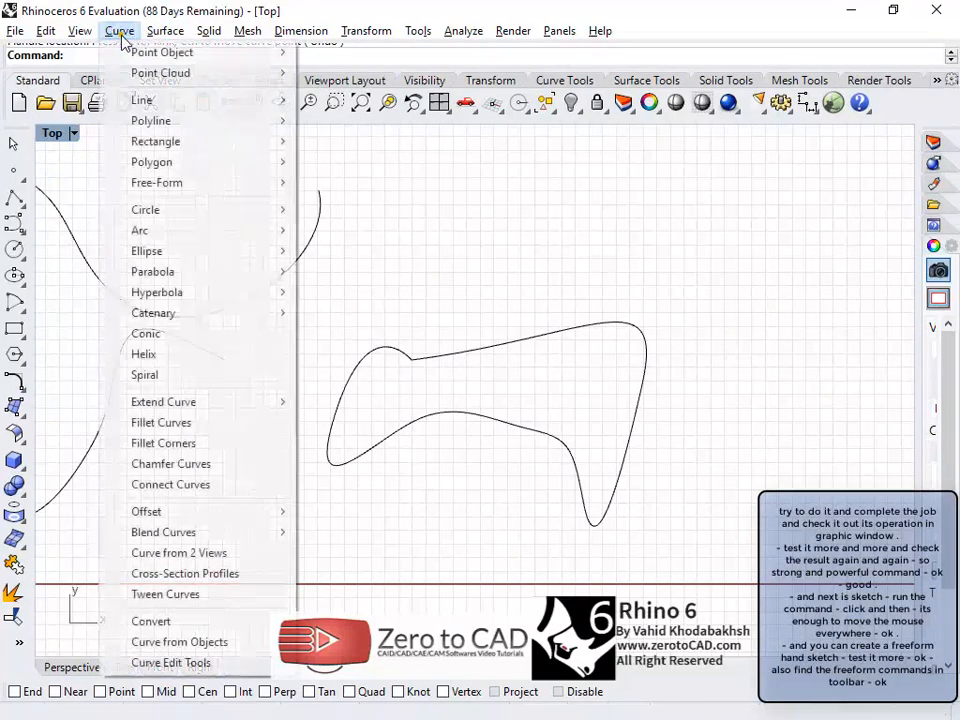
mouse_move(156, 182)
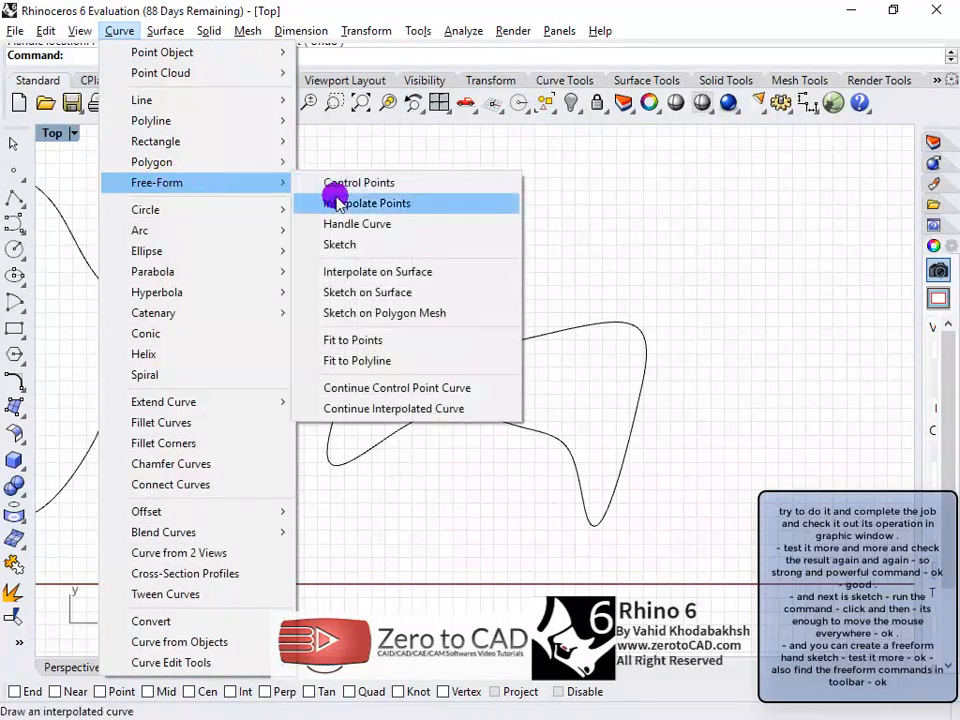
click(345, 240)
mouse_move(489, 262)
right_down()
mouse_move(482, 300)
mouse_move(433, 344)
right_up()
click(424, 280)
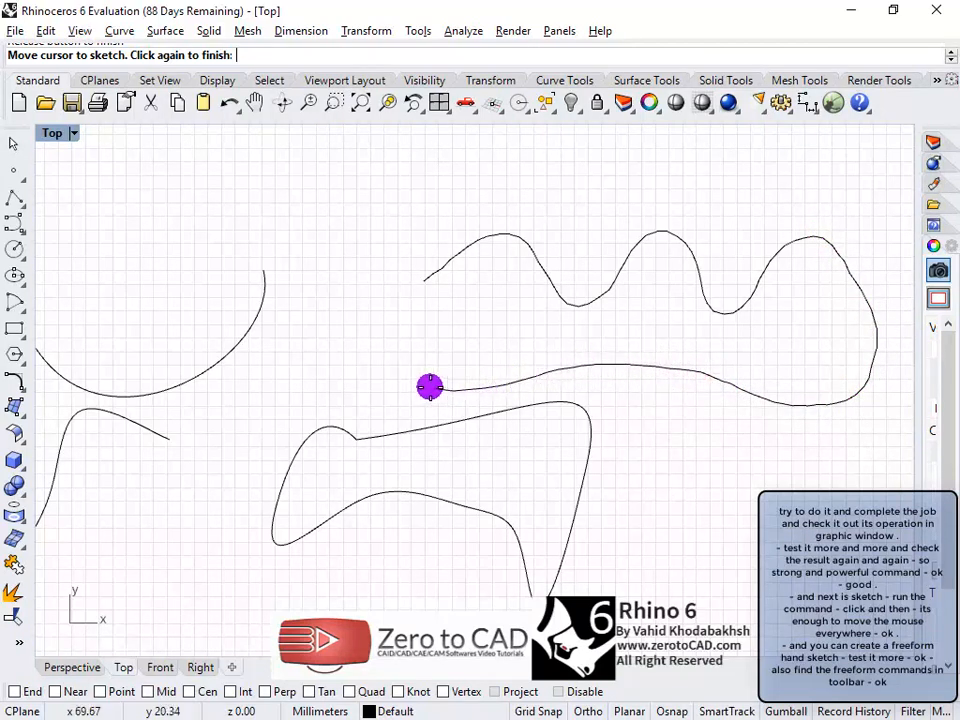
click(408, 310)
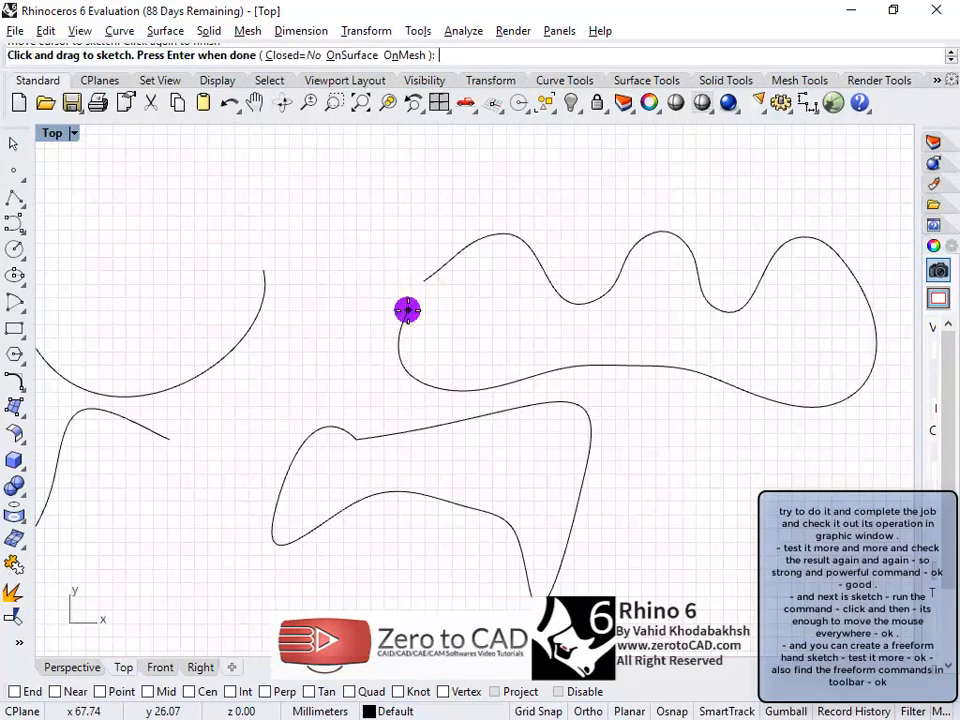
right_click(369, 285)
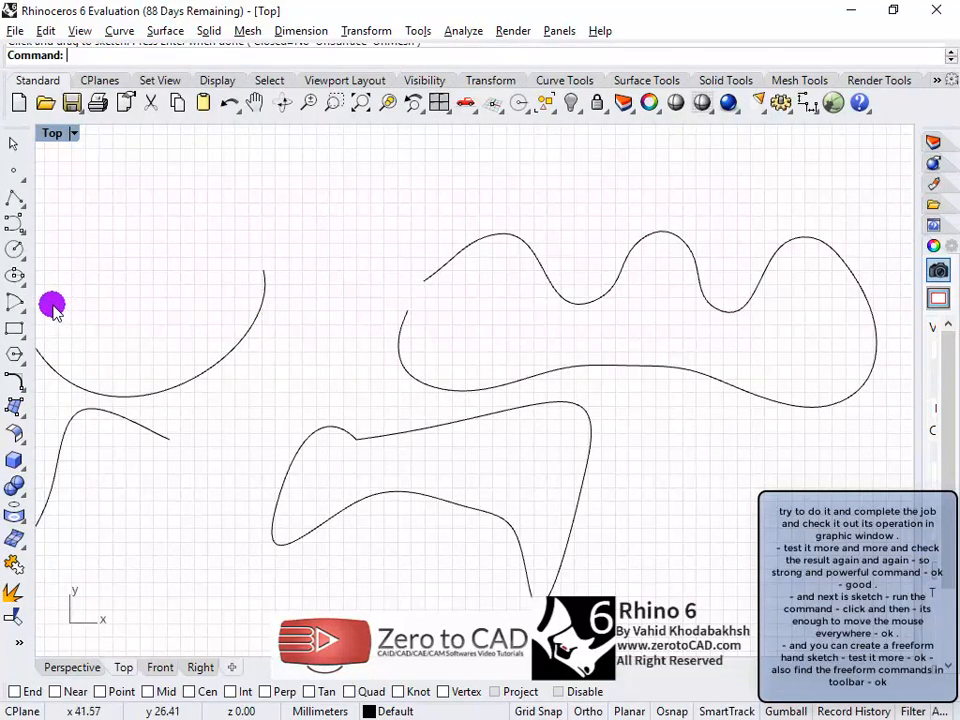
click(22, 238)
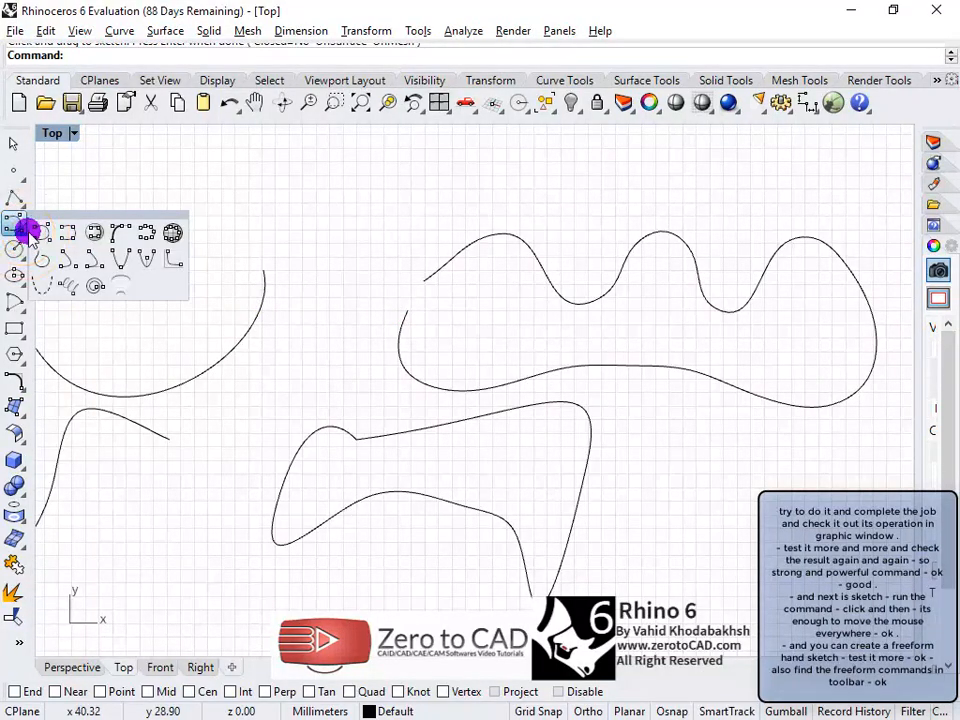
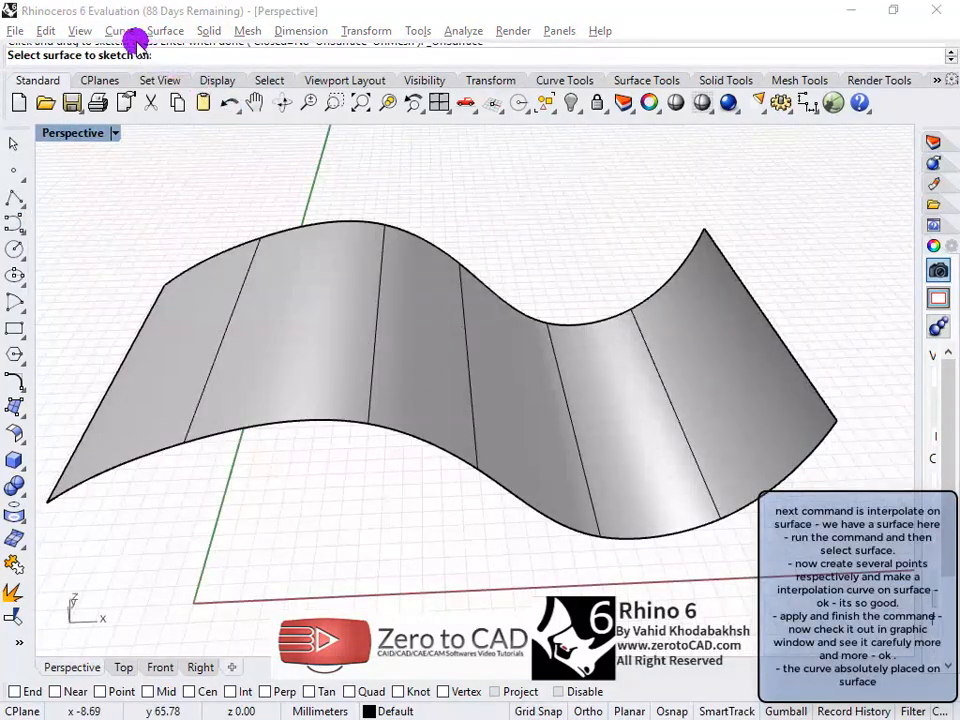
Step: Start an Interpolate on Surface curve on the wavy surface, placing its first four points as an arch over the crest
click(121, 30)
mouse_move(150, 181)
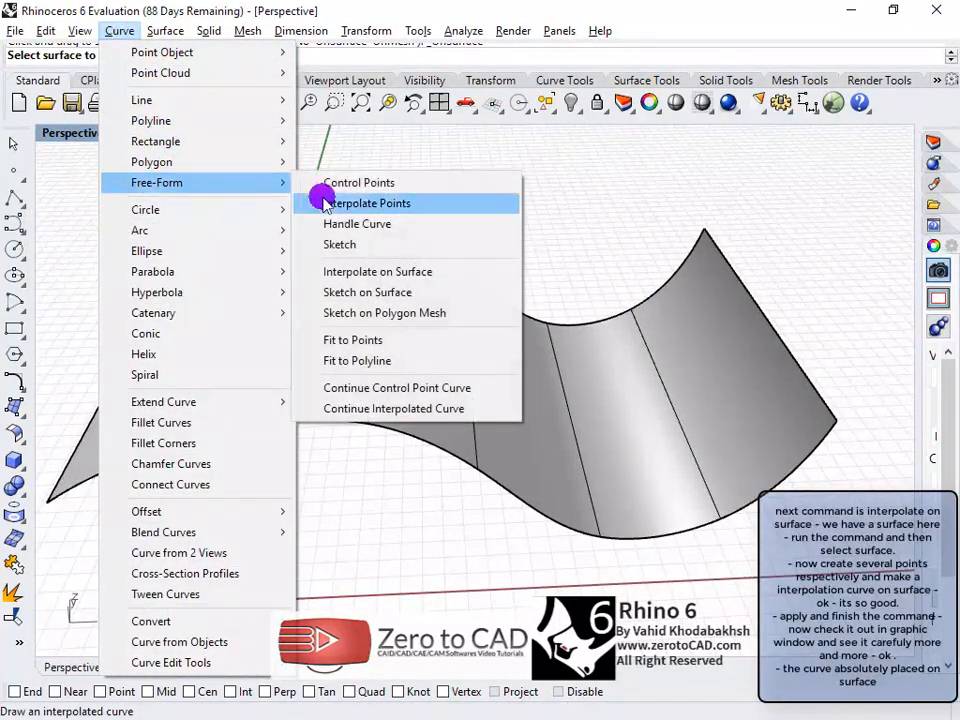
click(443, 272)
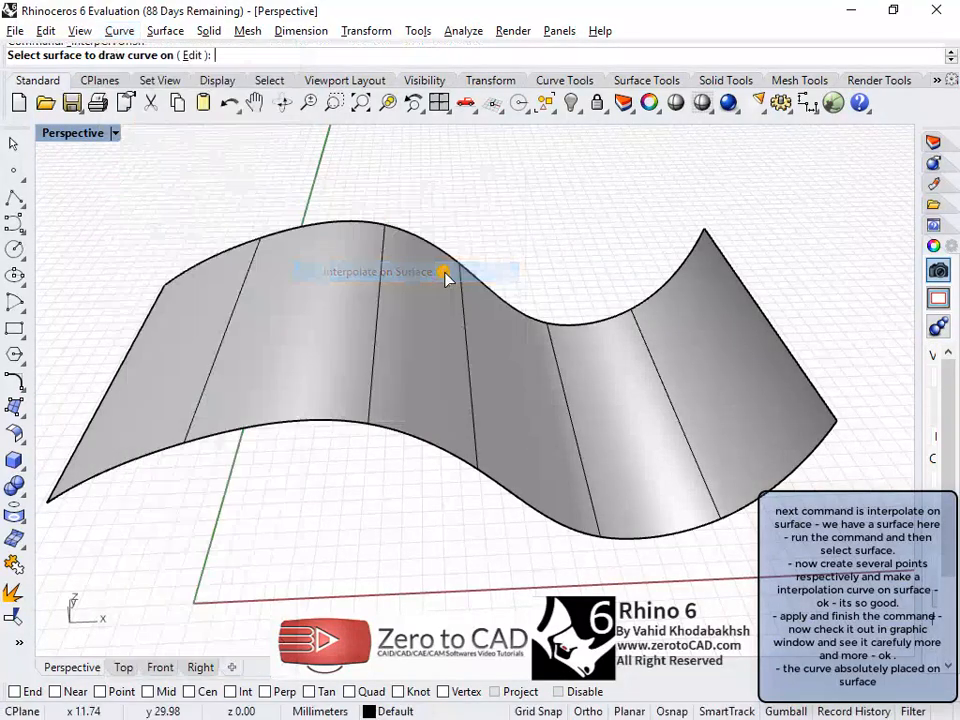
mouse_move(482, 231)
right_down()
mouse_move(497, 225)
mouse_move(493, 288)
mouse_move(499, 279)
mouse_move(403, 283)
right_up()
click(311, 369)
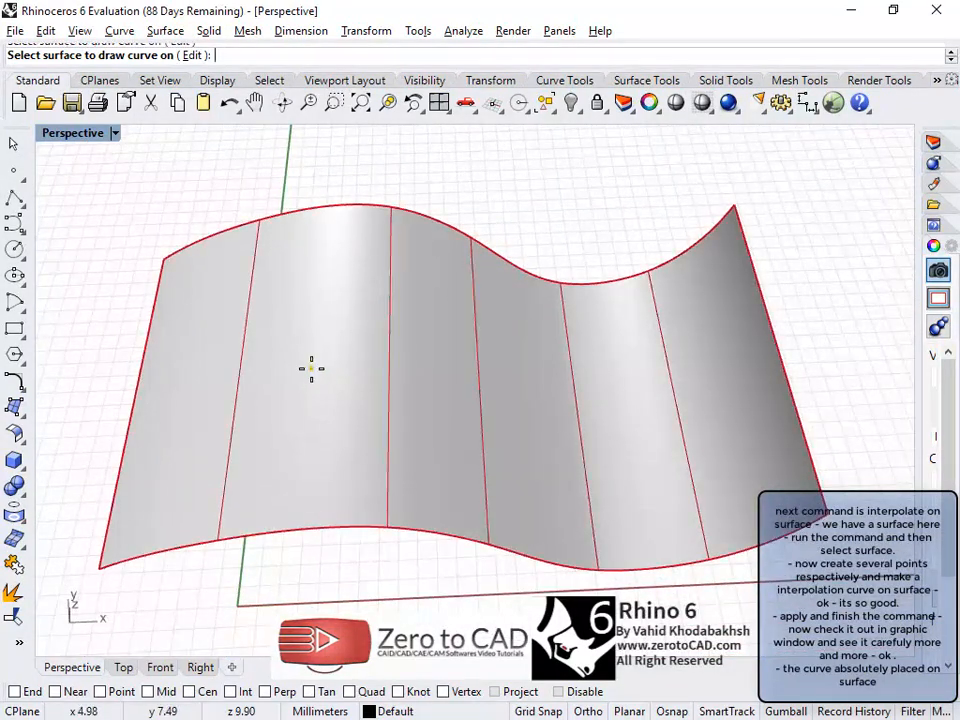
click(186, 467)
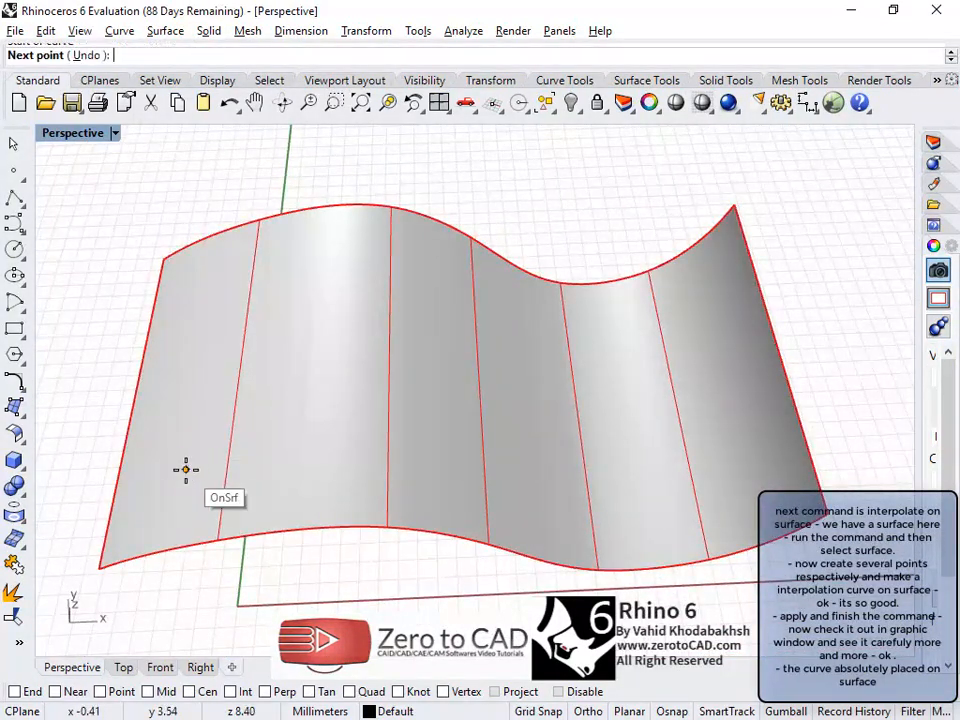
click(196, 404)
click(253, 333)
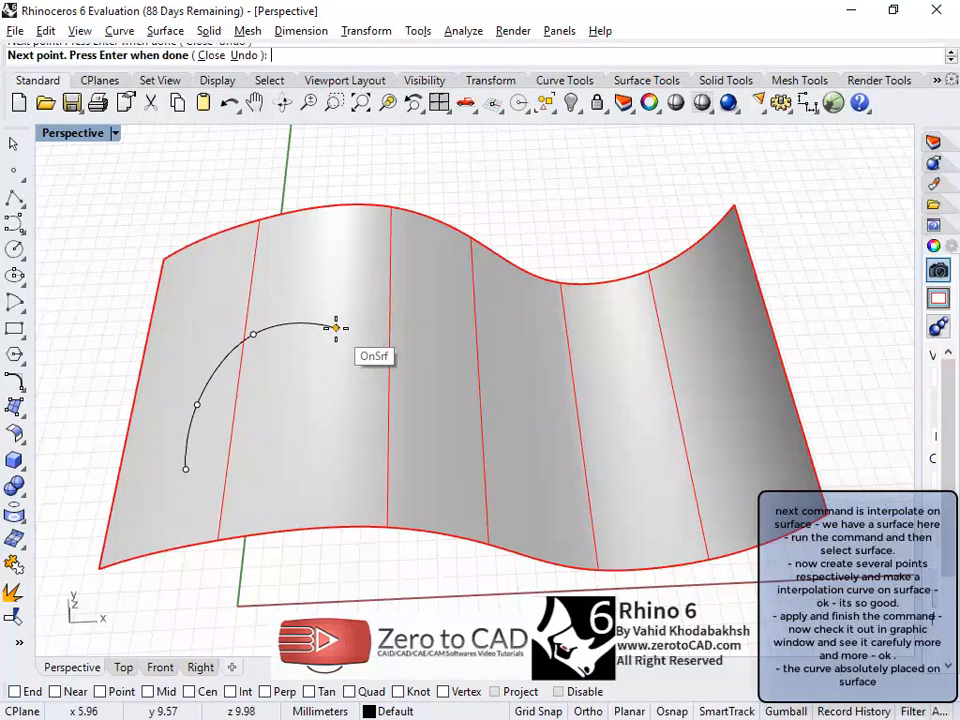
click(336, 327)
Step: Continue the curve on the surface with six more points, dipping through a trough and rising near the far edge, and finish it
click(398, 383)
click(442, 443)
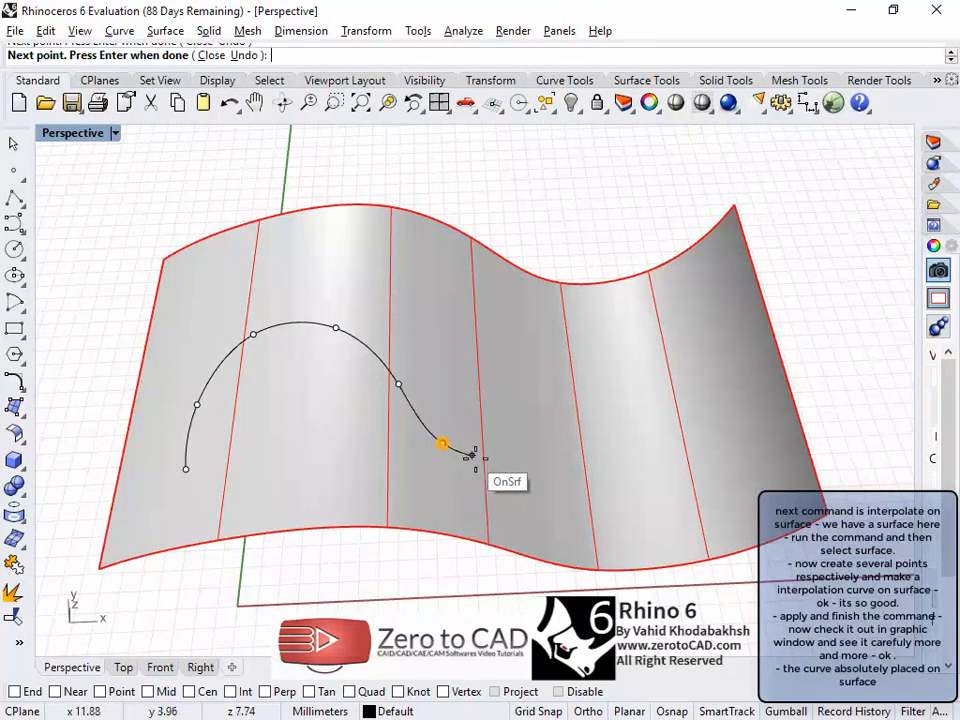
click(515, 480)
click(617, 463)
click(688, 396)
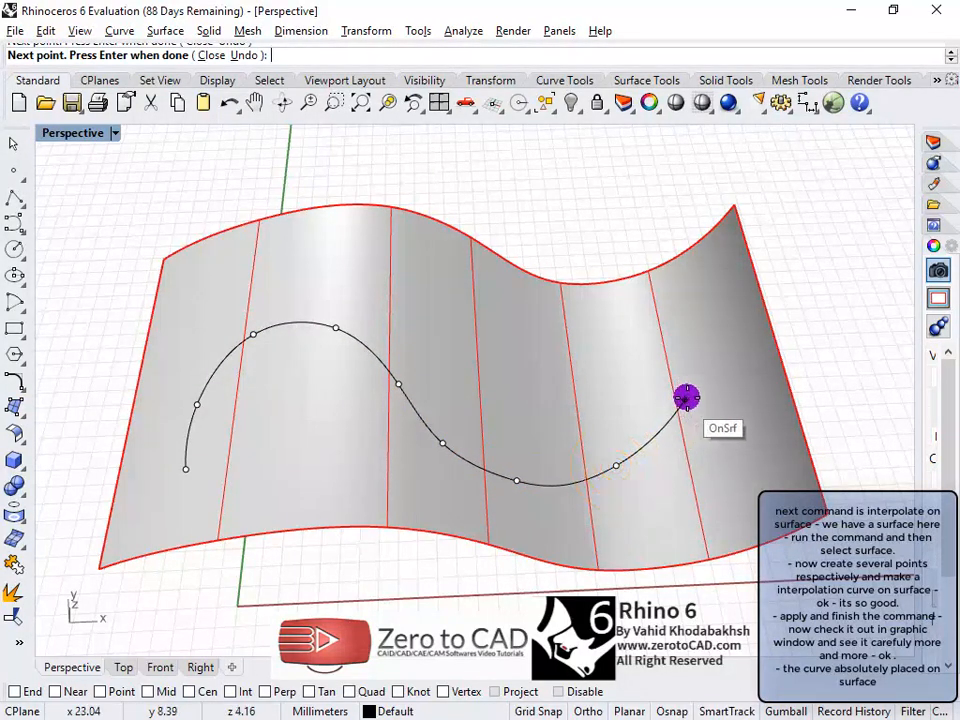
click(724, 281)
key(Return)
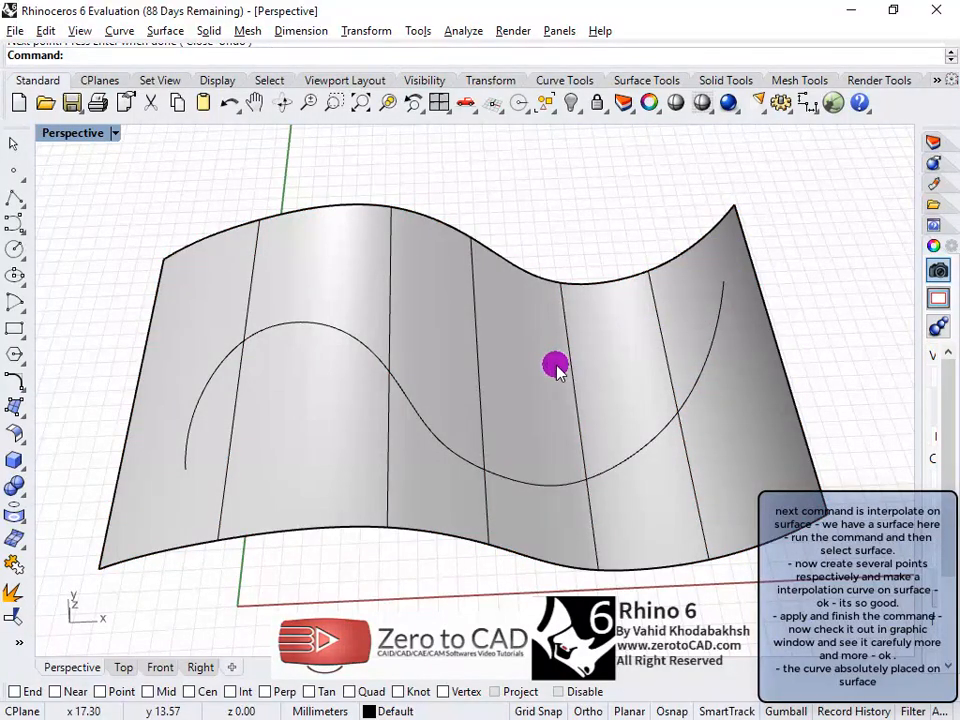
Step: Sketch a freehand curve on the wavy surface, rising and dipping twice from the near edge to the far edge, and finish it
right_drag(555, 366, 577, 398)
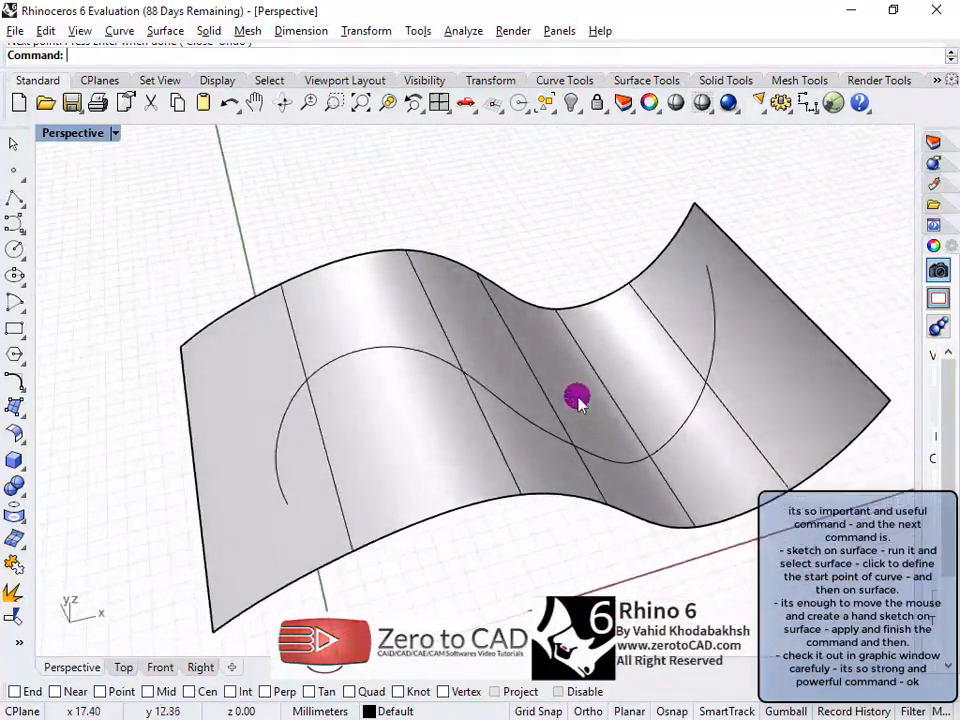
click(119, 31)
mouse_move(165, 190)
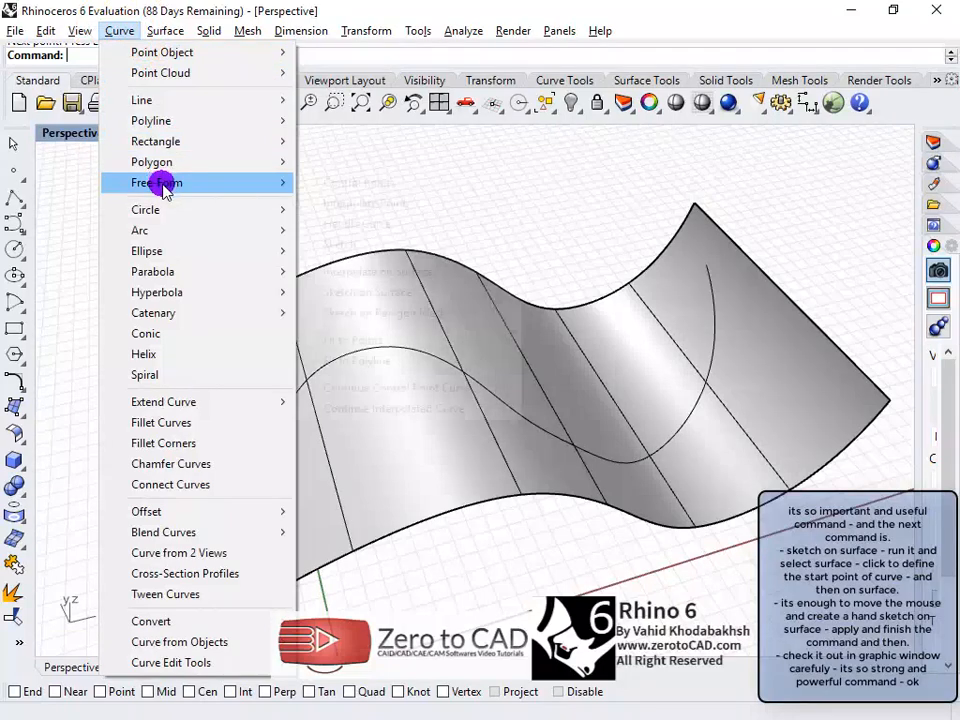
click(362, 291)
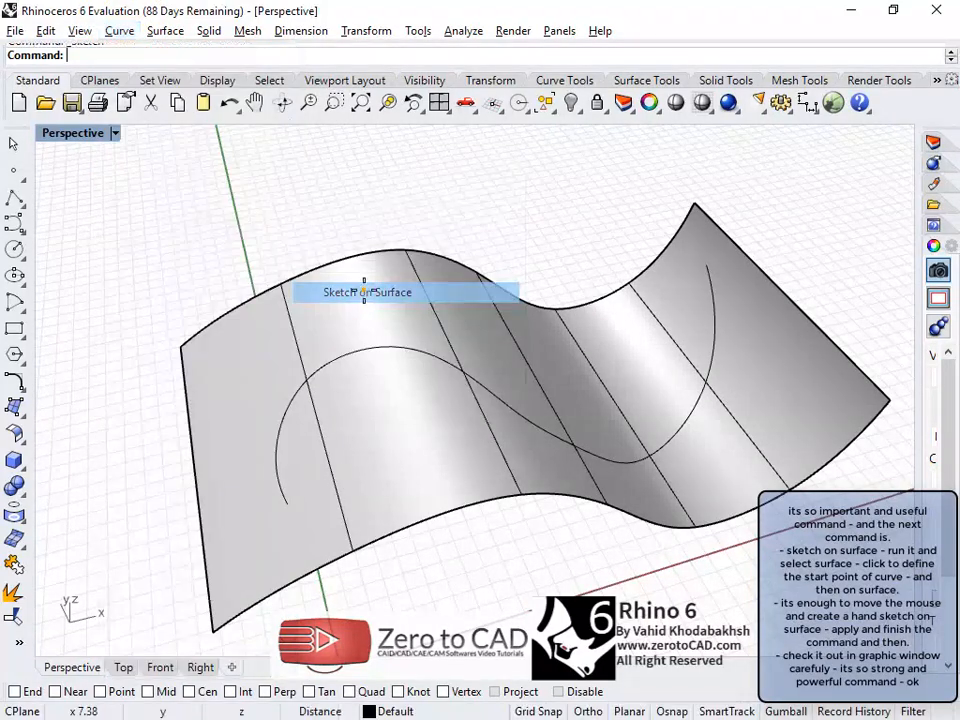
click(311, 333)
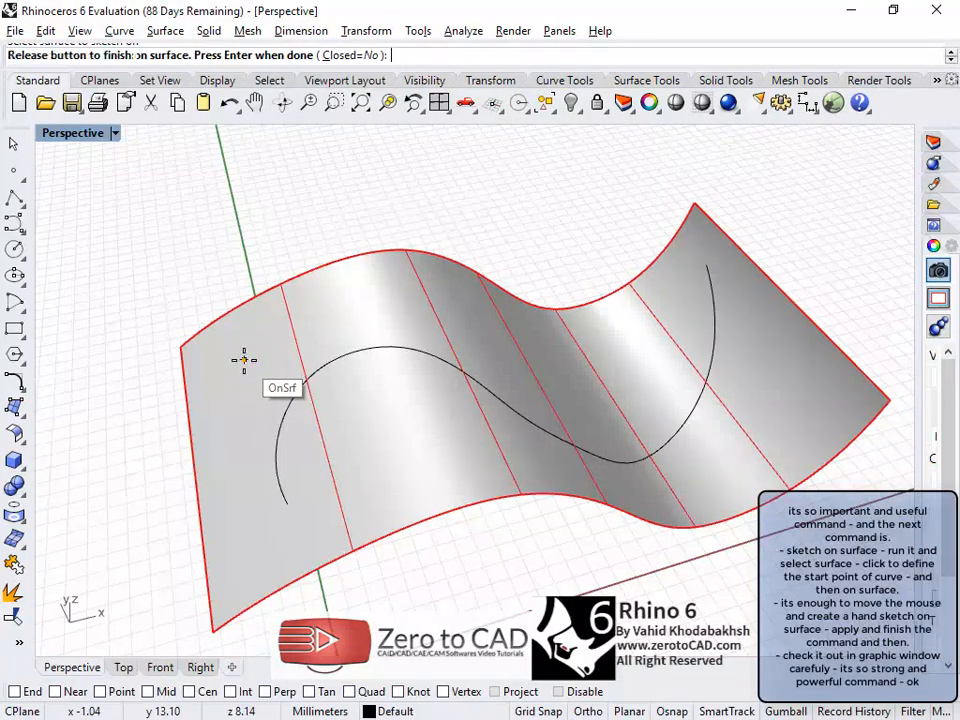
click(244, 360)
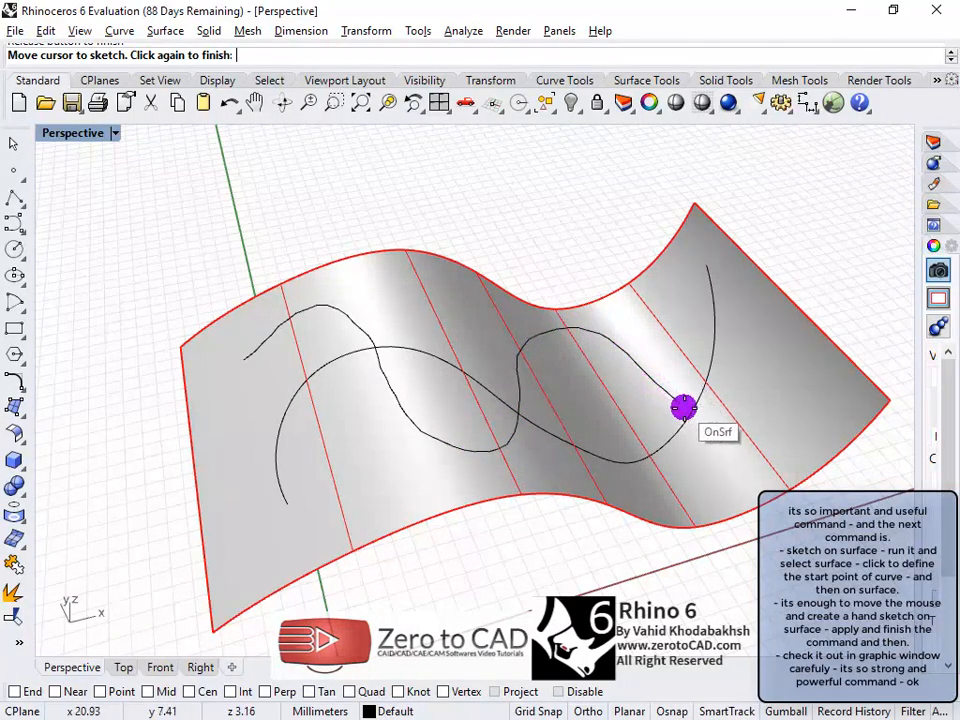
click(792, 360)
key(Return)
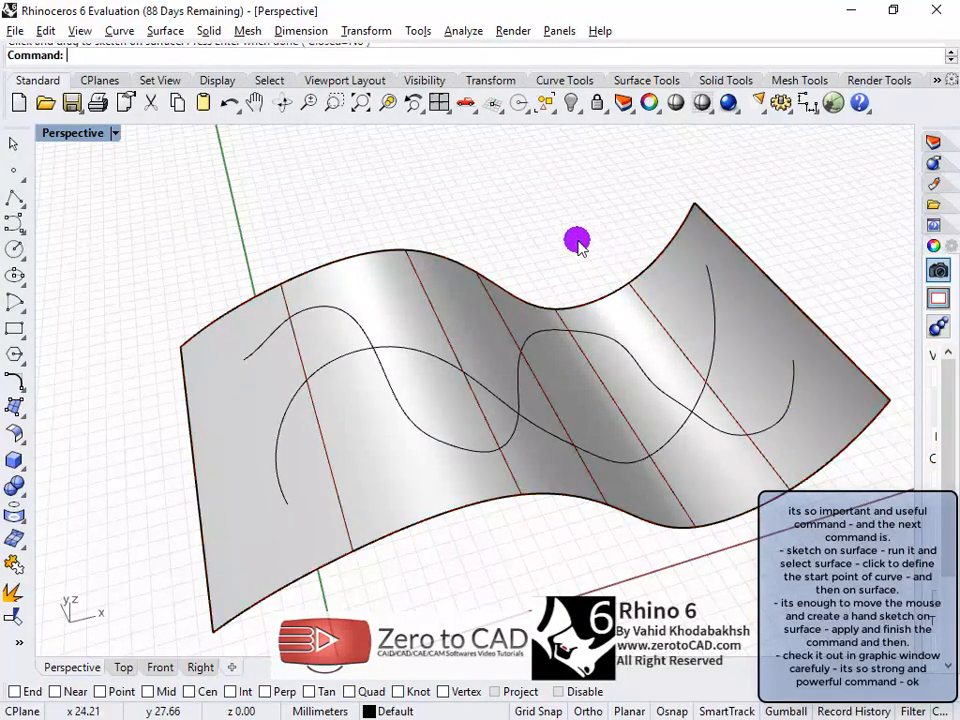
mouse_move(545, 243)
right_down()
mouse_move(525, 232)
mouse_move(491, 238)
mouse_move(490, 257)
right_up()
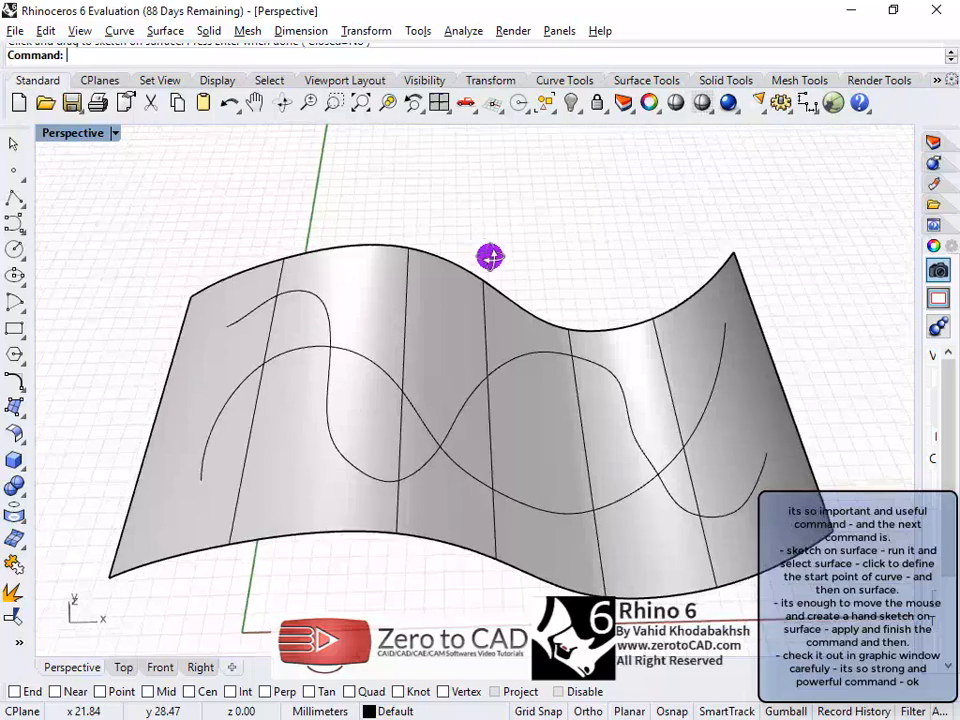
click(329, 315)
mouse_move(392, 330)
right_down()
mouse_move(459, 339)
mouse_move(451, 305)
mouse_move(471, 152)
mouse_move(463, 315)
mouse_move(529, 309)
mouse_move(484, 291)
mouse_move(422, 287)
mouse_move(405, 300)
mouse_move(409, 311)
right_up()
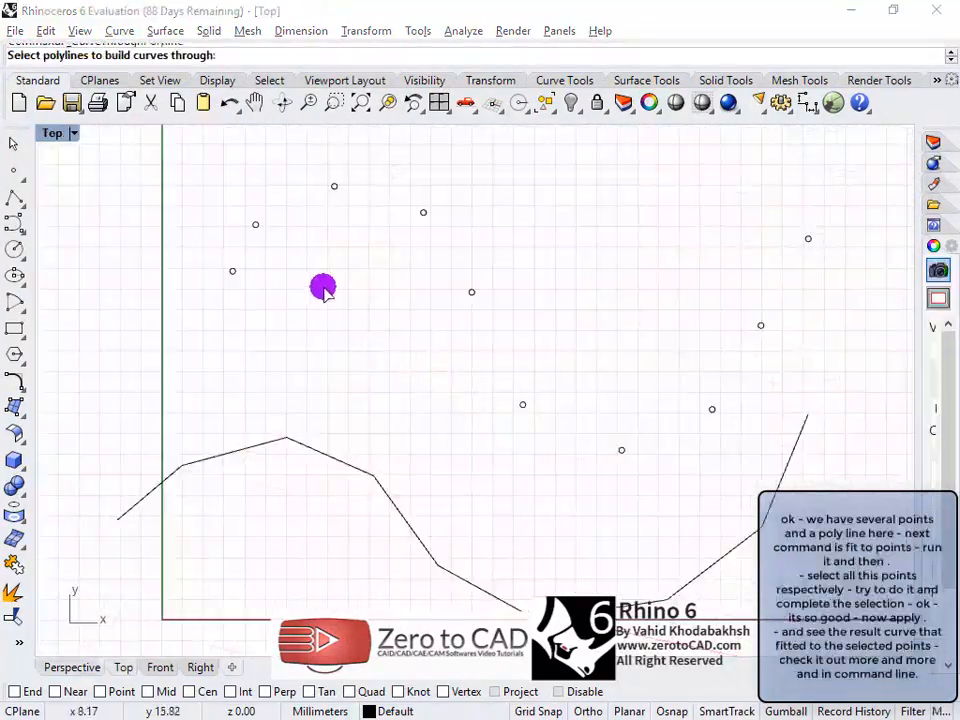
Step: Run Fit to Points and build a curve through all ten points, selecting them in order along the wave
click(117, 31)
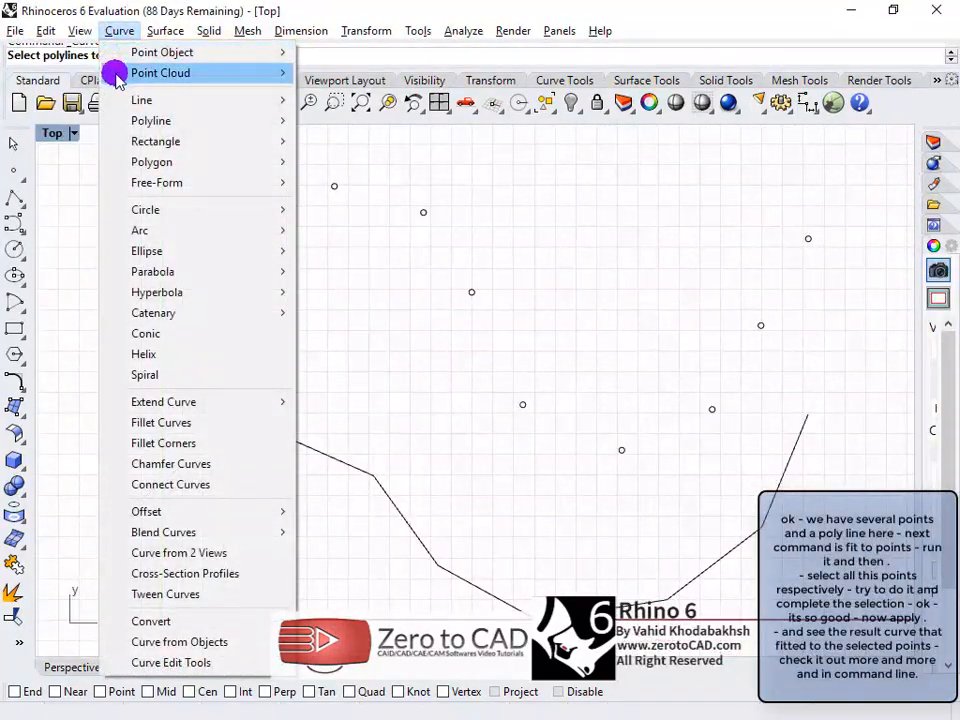
click(365, 336)
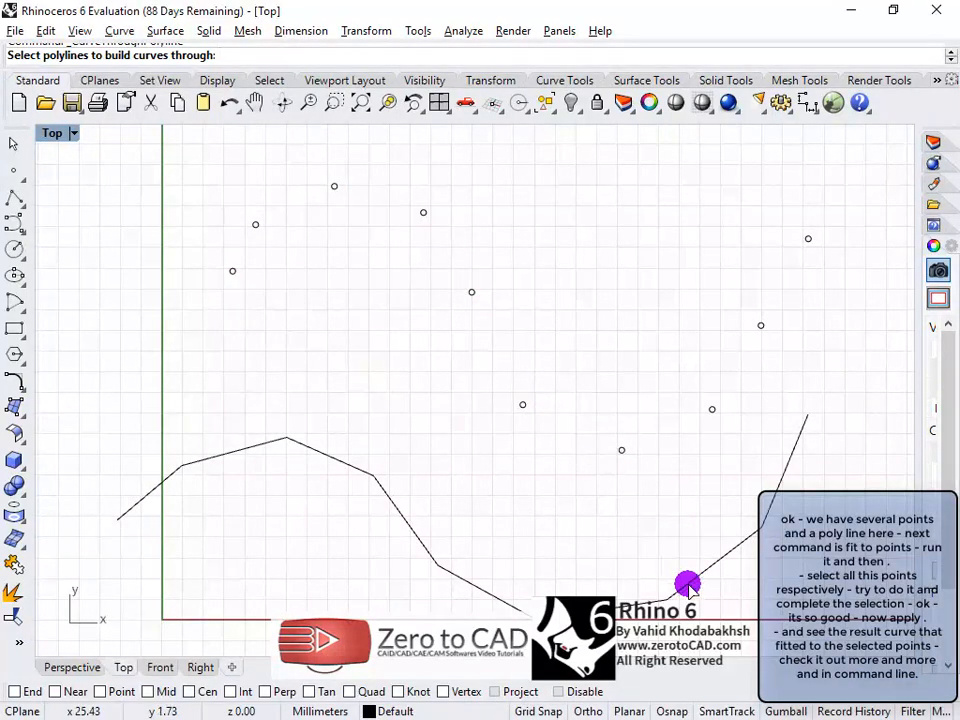
click(119, 31)
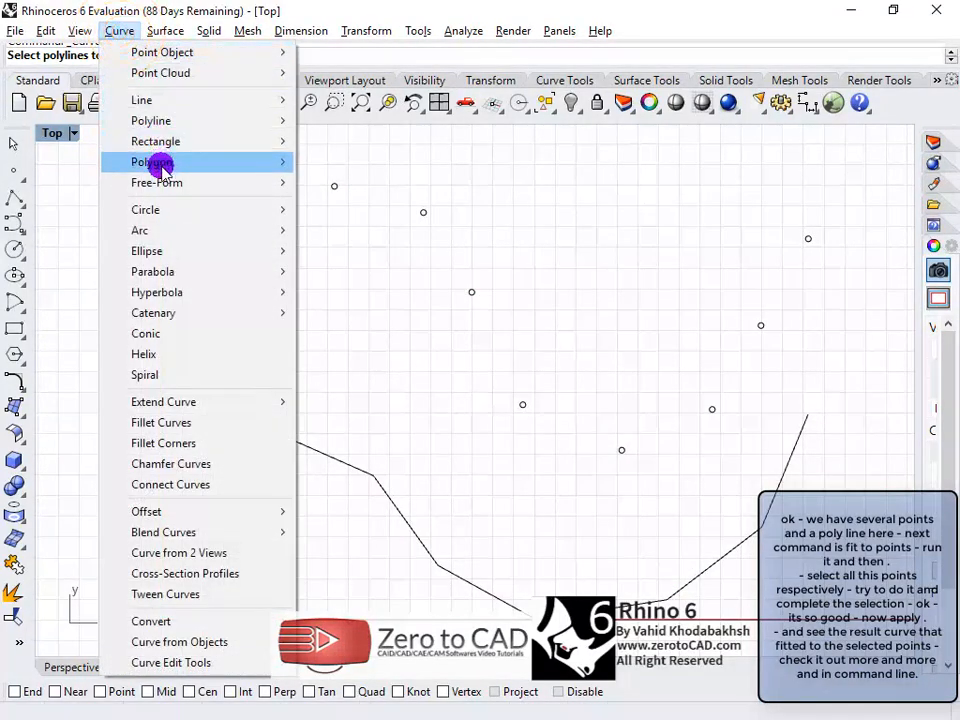
mouse_move(172, 190)
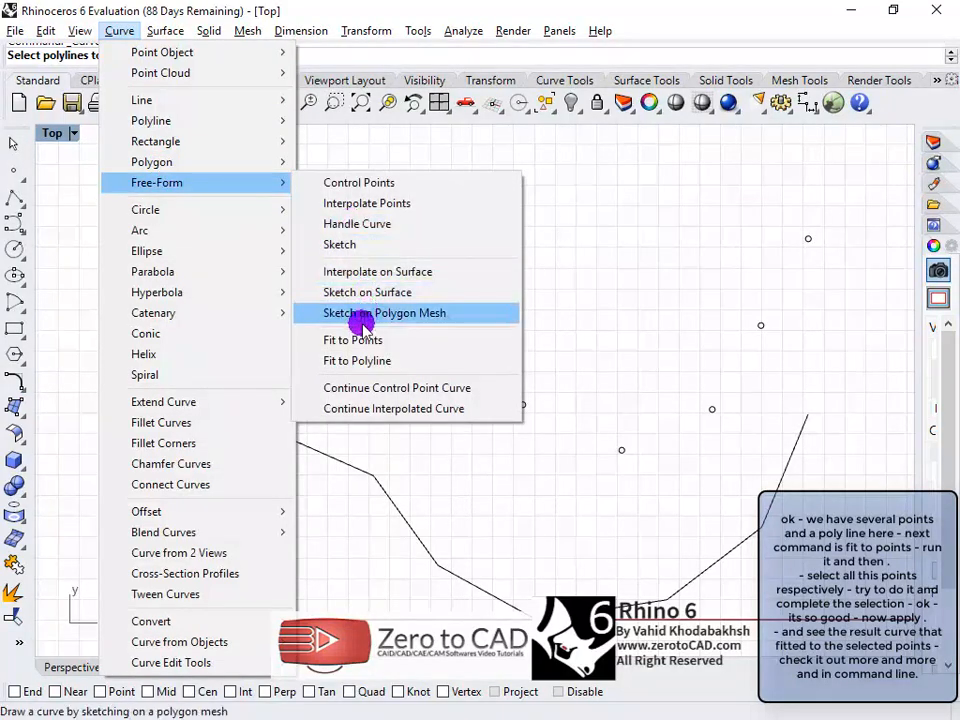
click(400, 340)
click(234, 271)
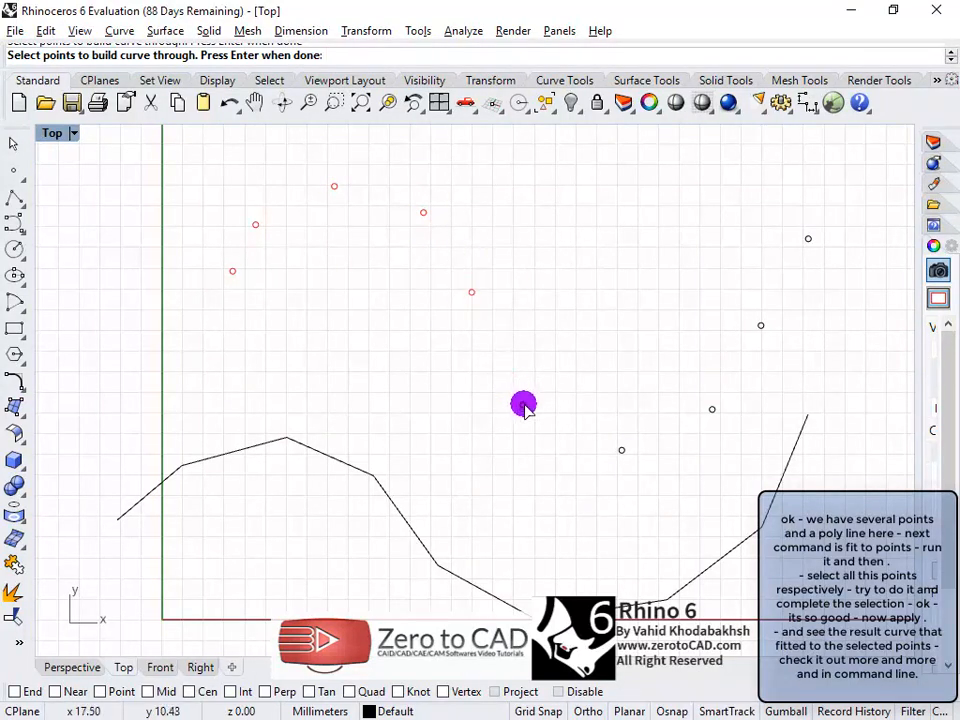
click(713, 411)
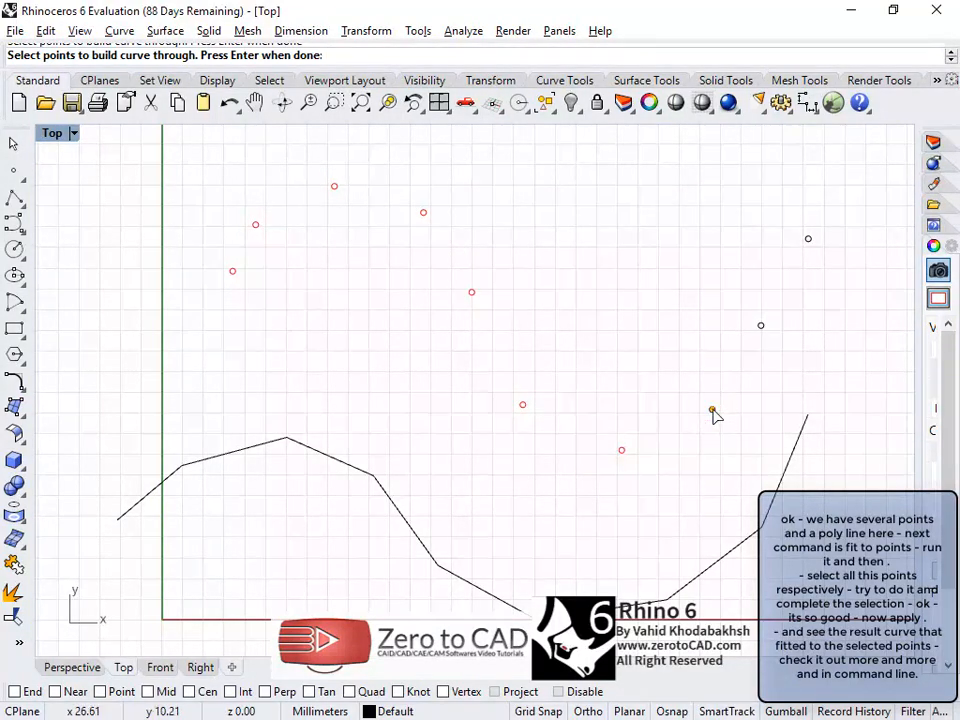
click(808, 239)
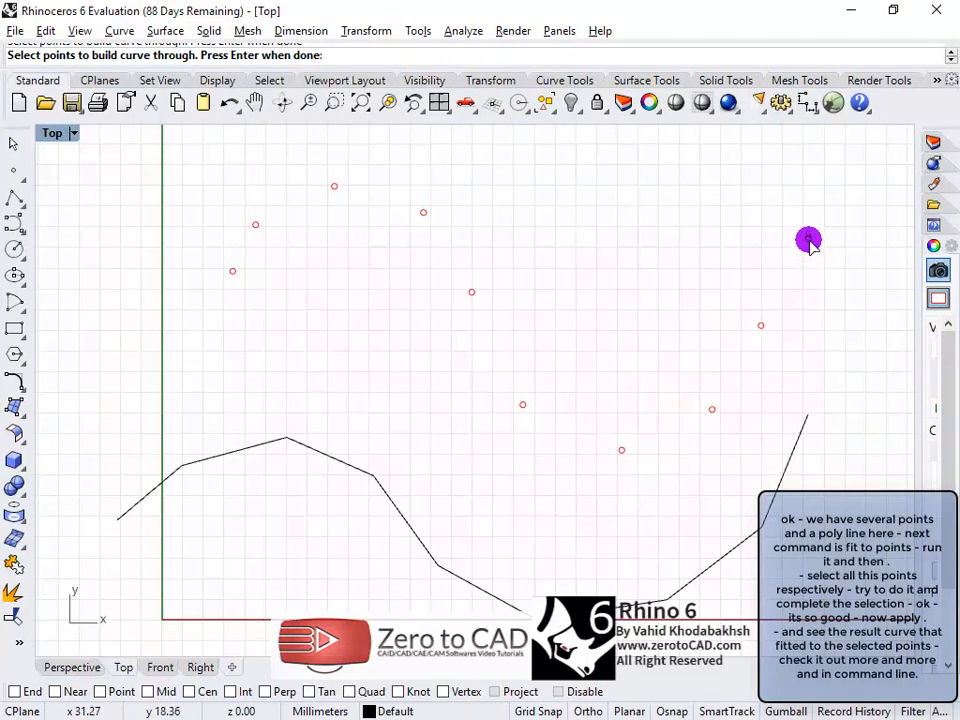
right_click(598, 236)
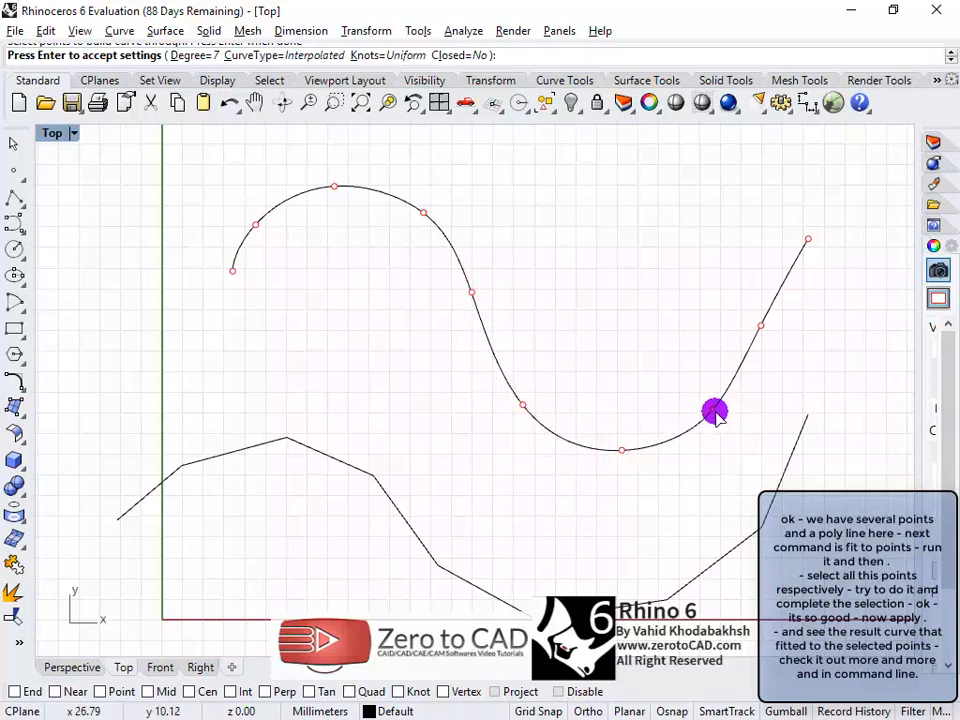
Step: Try degrees 1, 3 and 6 in turn for the curve fitted through the points
click(186, 55)
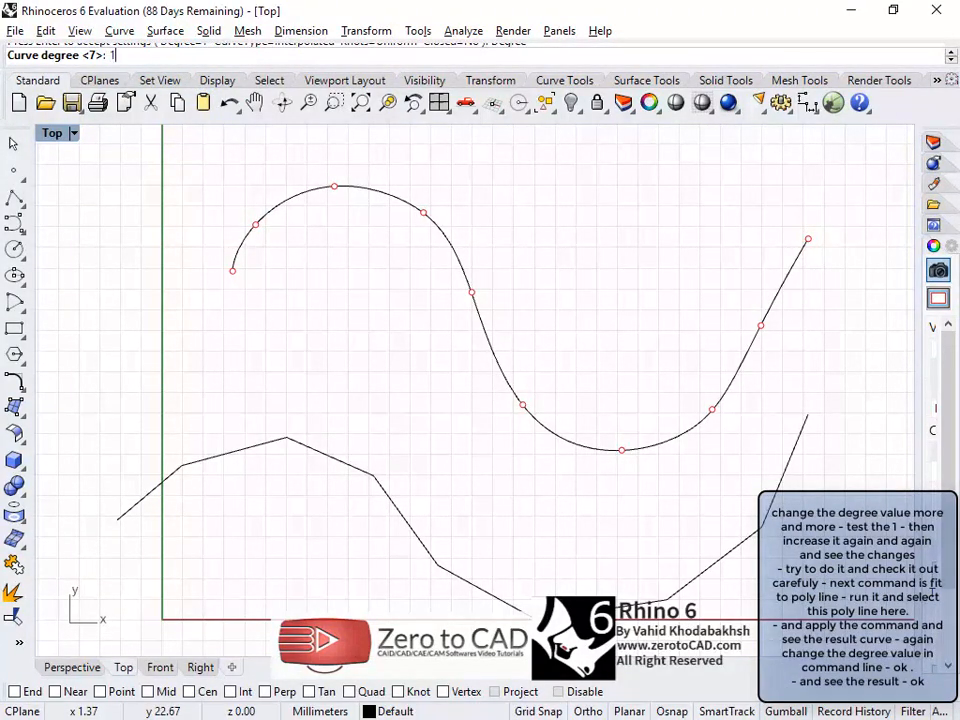
text(1)
right_click(190, 152)
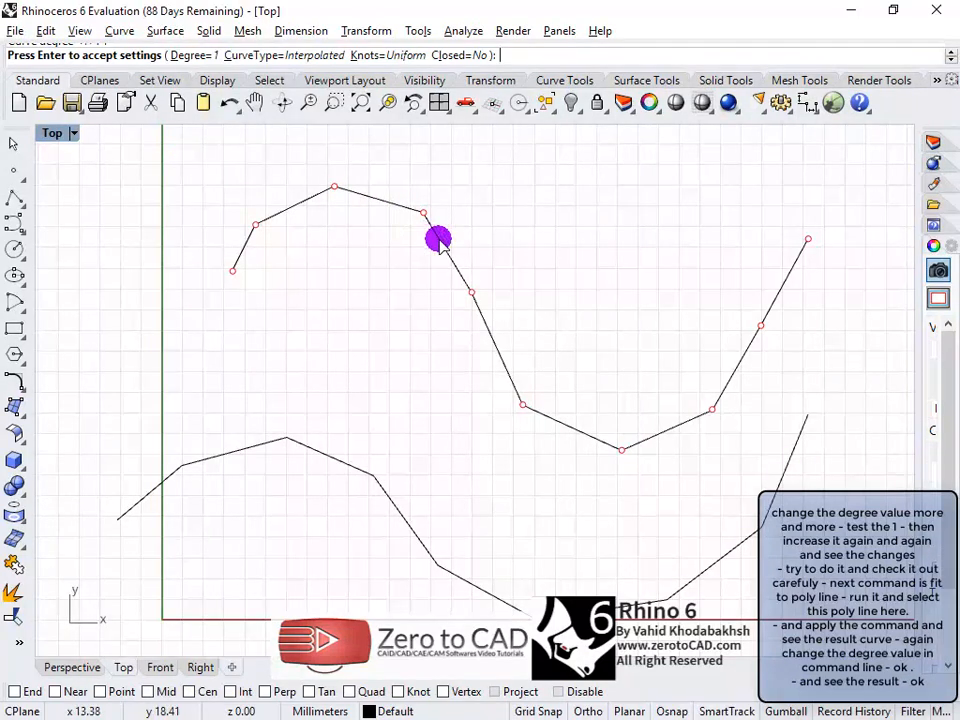
click(187, 56)
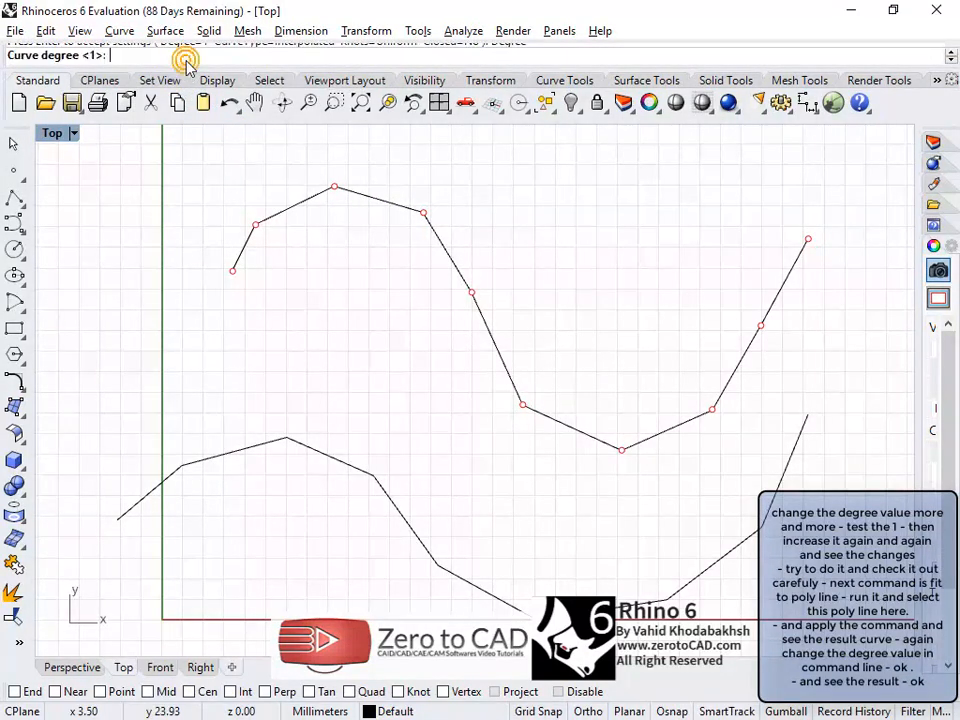
text(3)
right_click(187, 62)
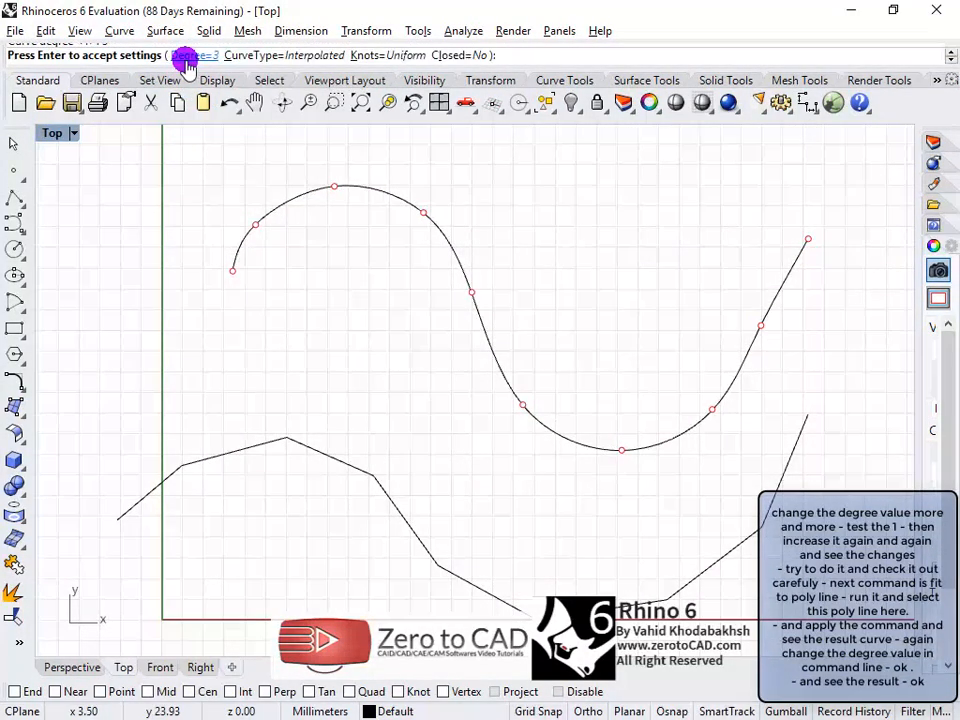
click(190, 56)
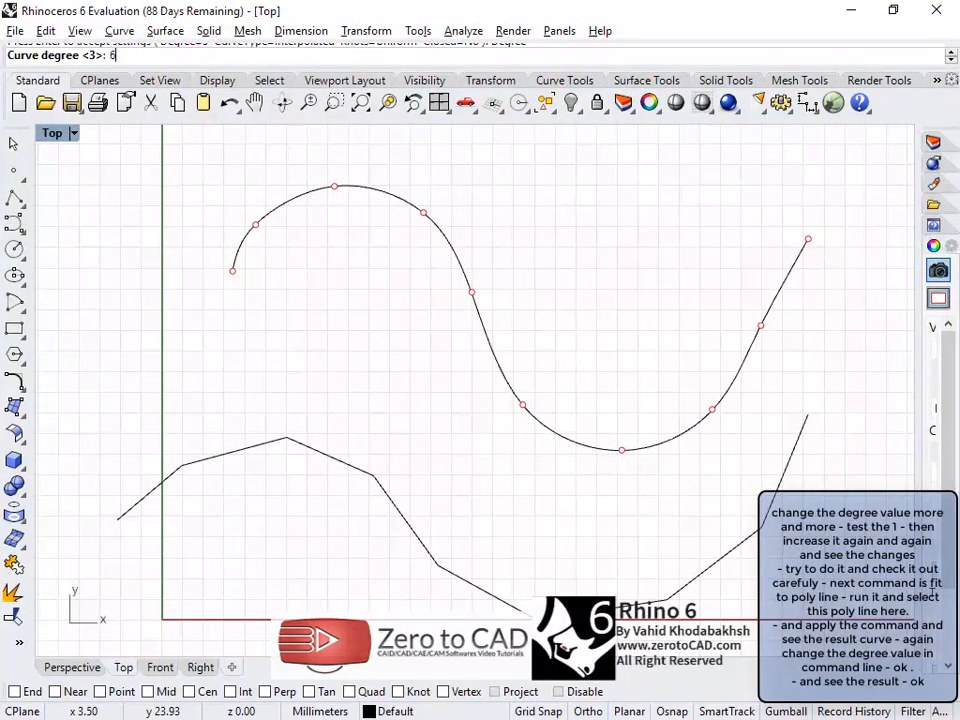
text(6)
right_click(193, 58)
Step: Enter degree 10 for the curve through the points and accept the Fit to Points settings
click(191, 56)
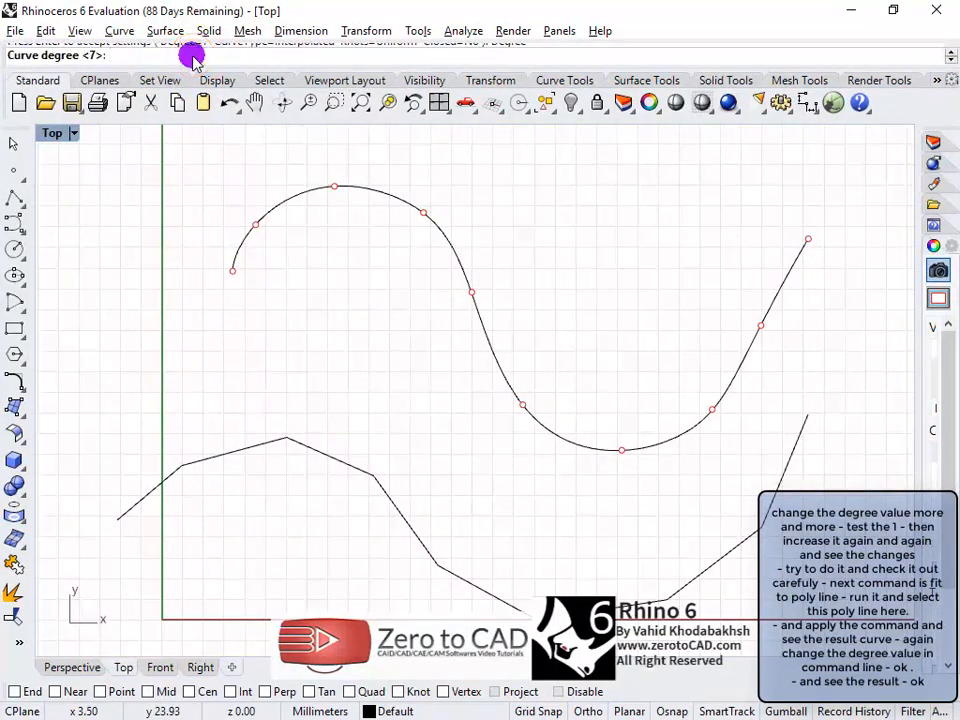
text(10)
right_click(191, 56)
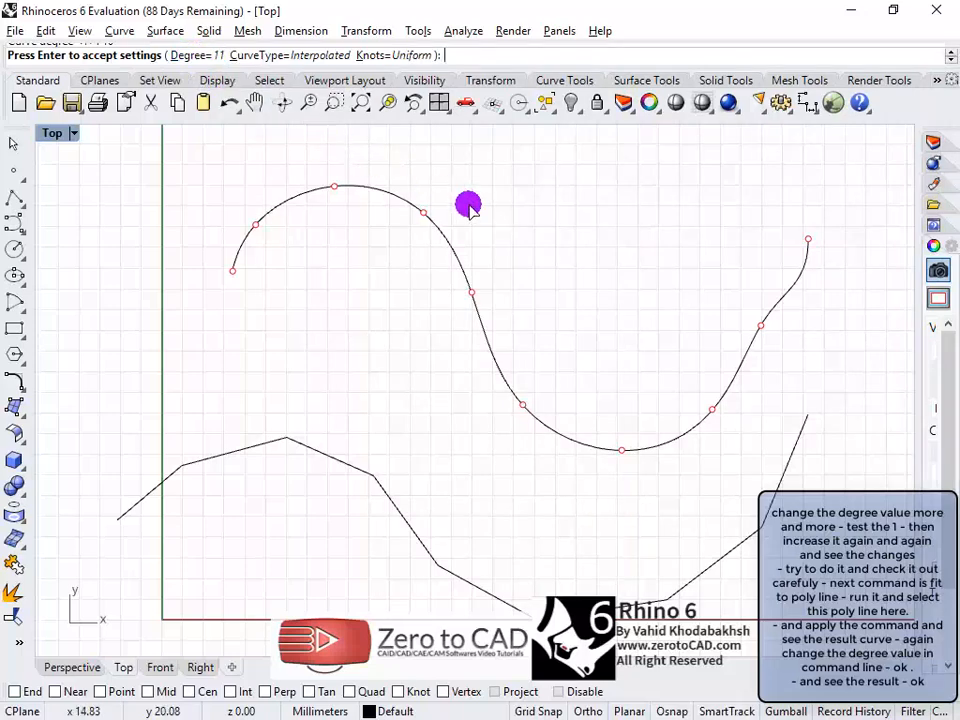
right_click(483, 208)
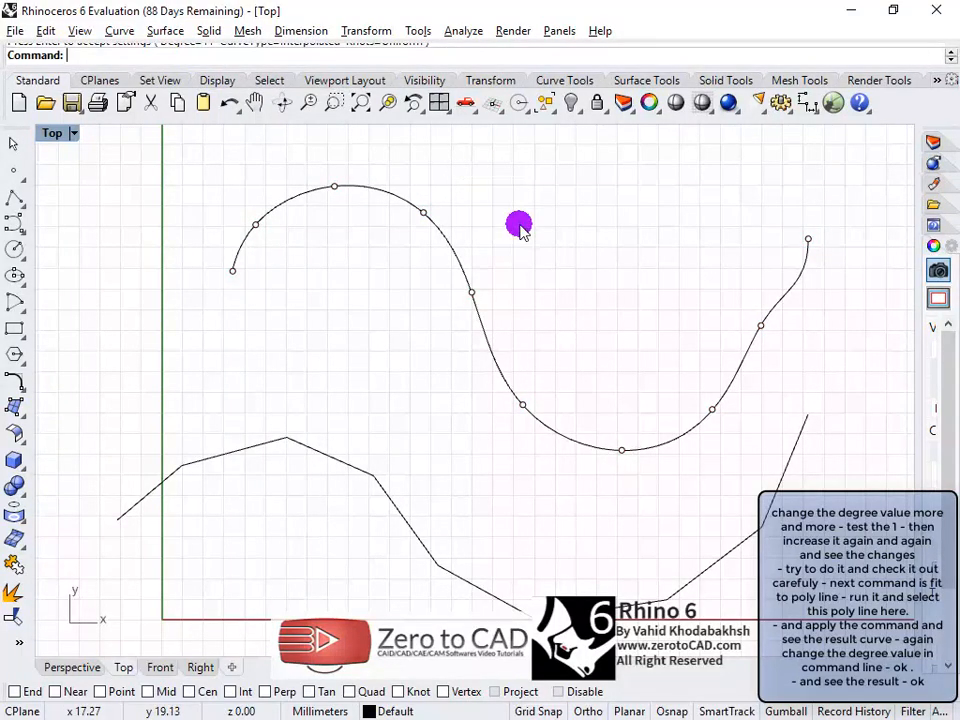
Step: Run Fit to Polyline on the polyline below the point curve to preview a smooth curve through its vertices
click(119, 30)
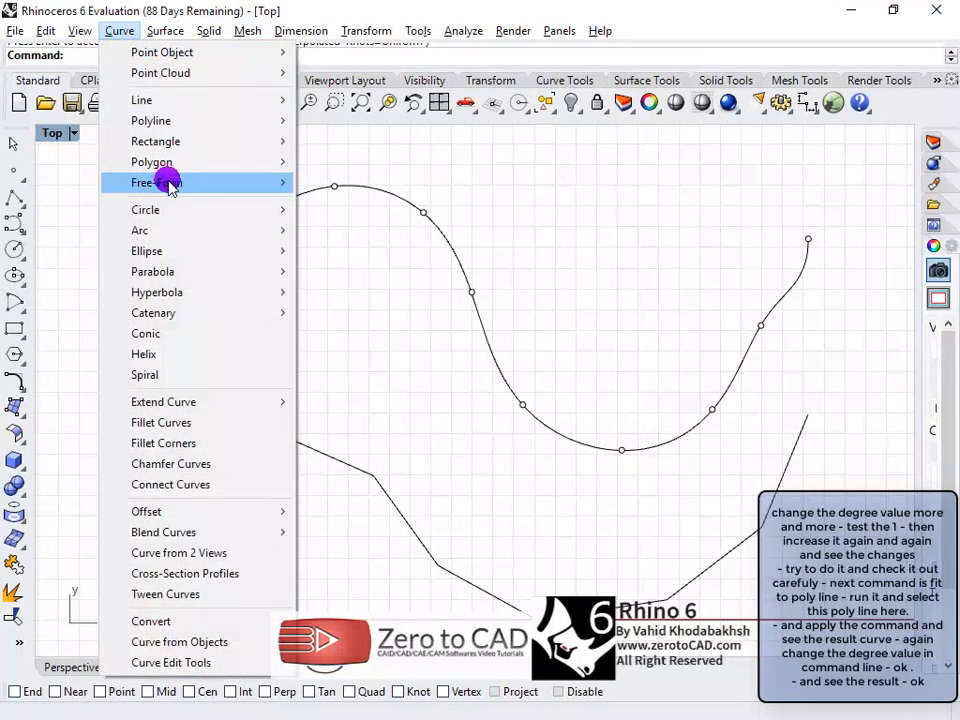
mouse_move(168, 185)
click(311, 361)
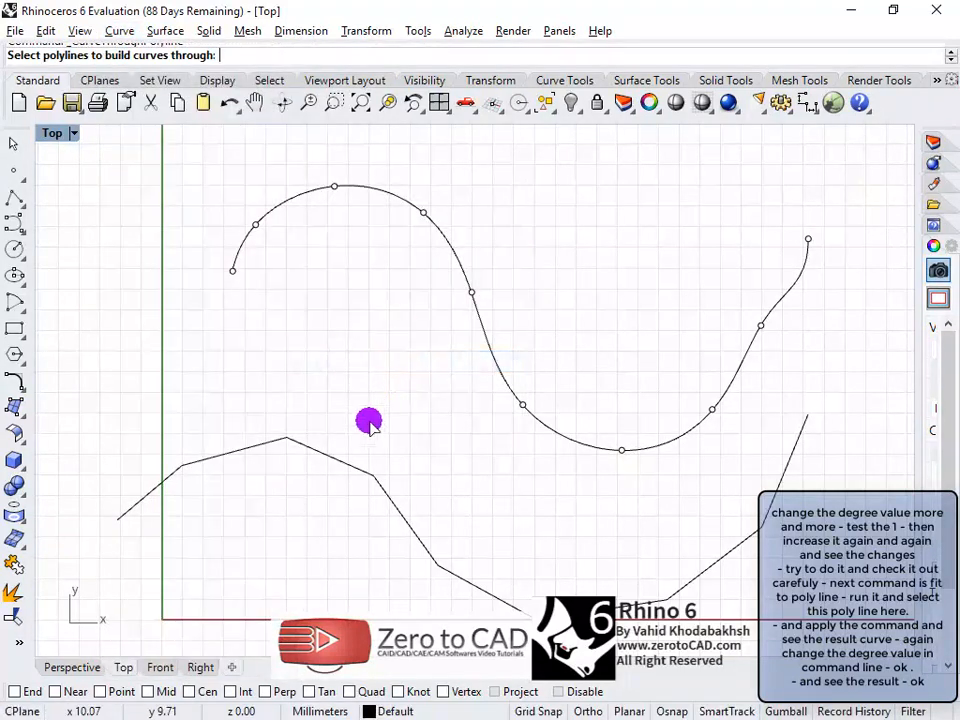
click(346, 461)
right_click(403, 437)
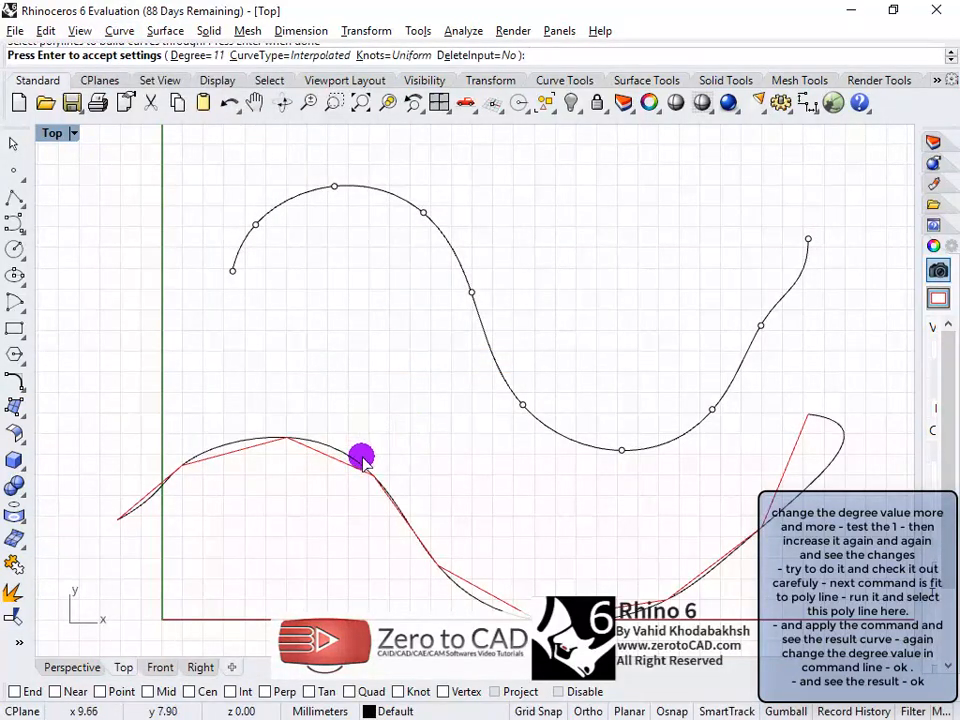
Step: Try degrees 1, 3 and 7 in turn for the curve fitted to the polyline
click(196, 55)
text(1)
key(Return)
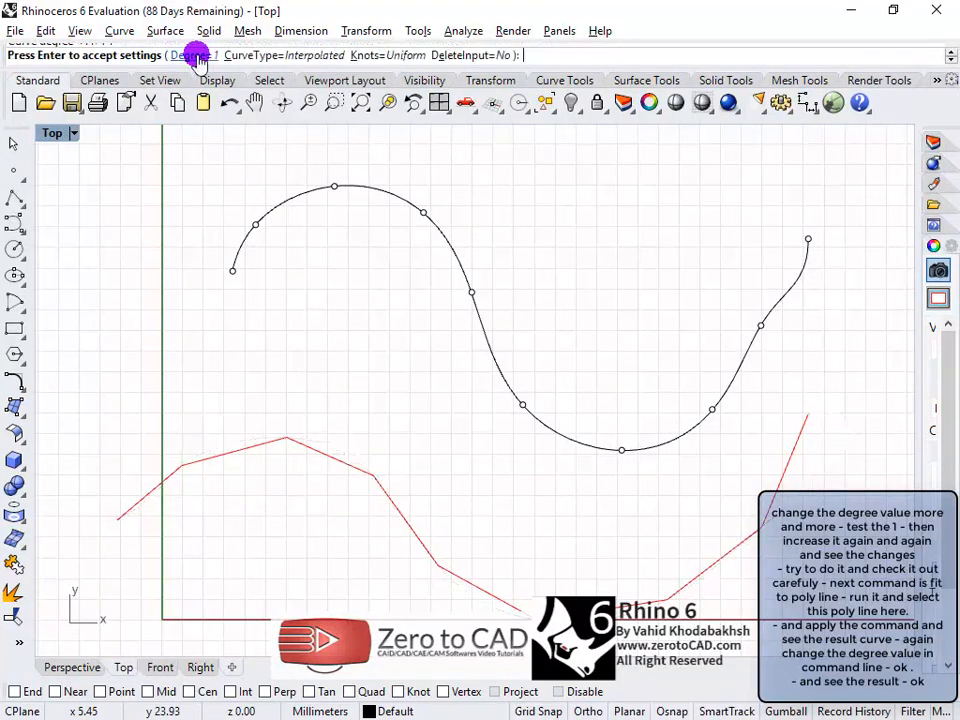
click(196, 56)
text(3)
key(Return)
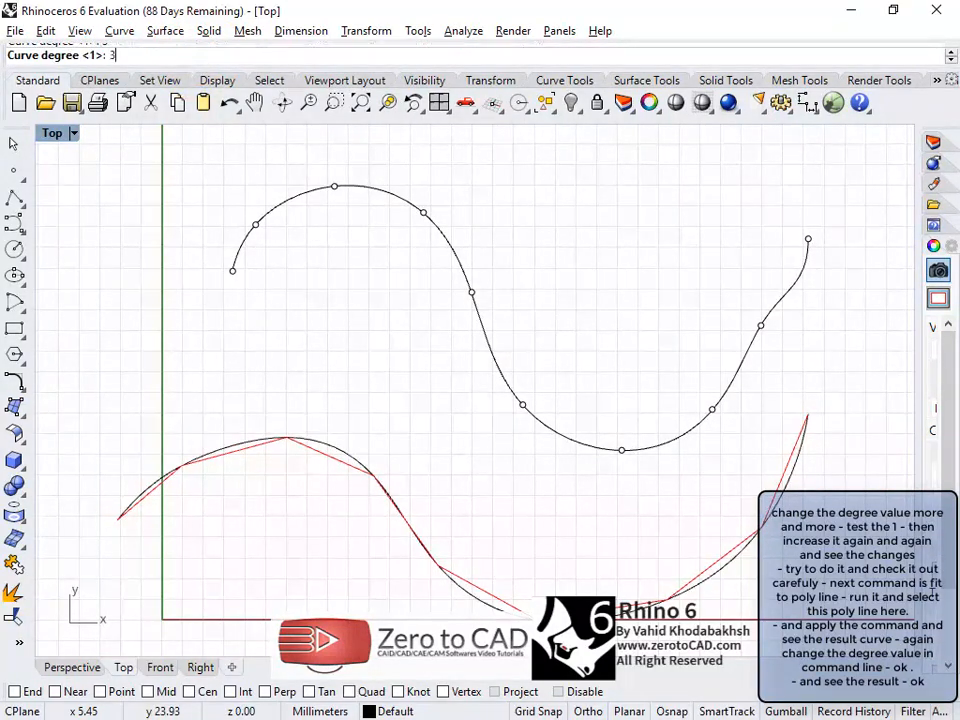
click(189, 57)
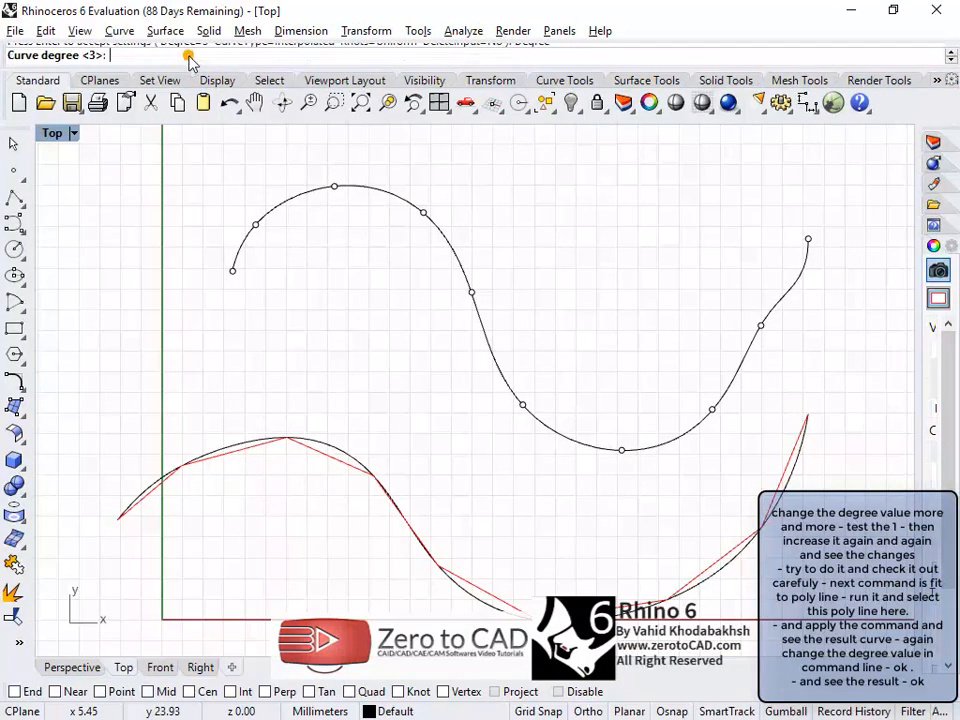
text(7)
key(Return)
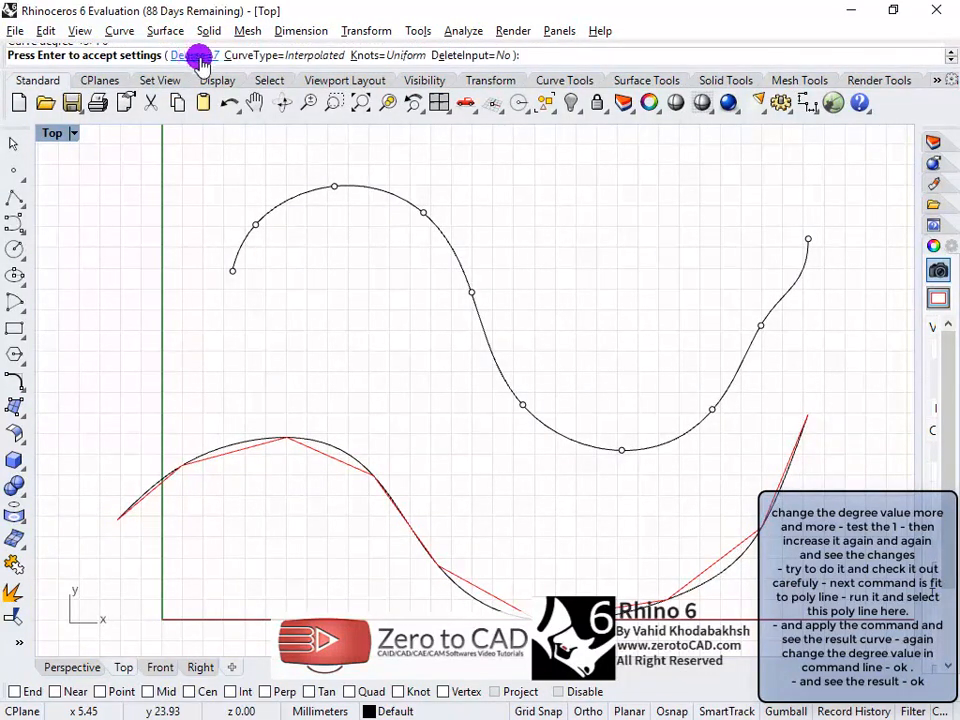
Step: Enter degree 10 for the curve fitted to the polyline and accept the Fit to Polyline settings
click(192, 57)
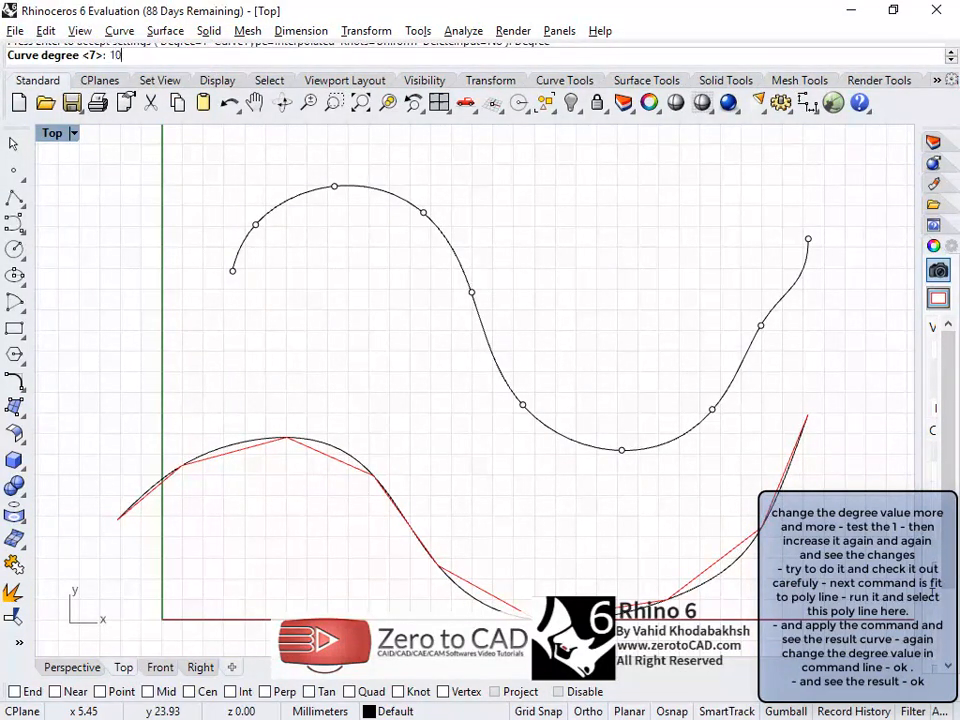
text(10)
key(Return)
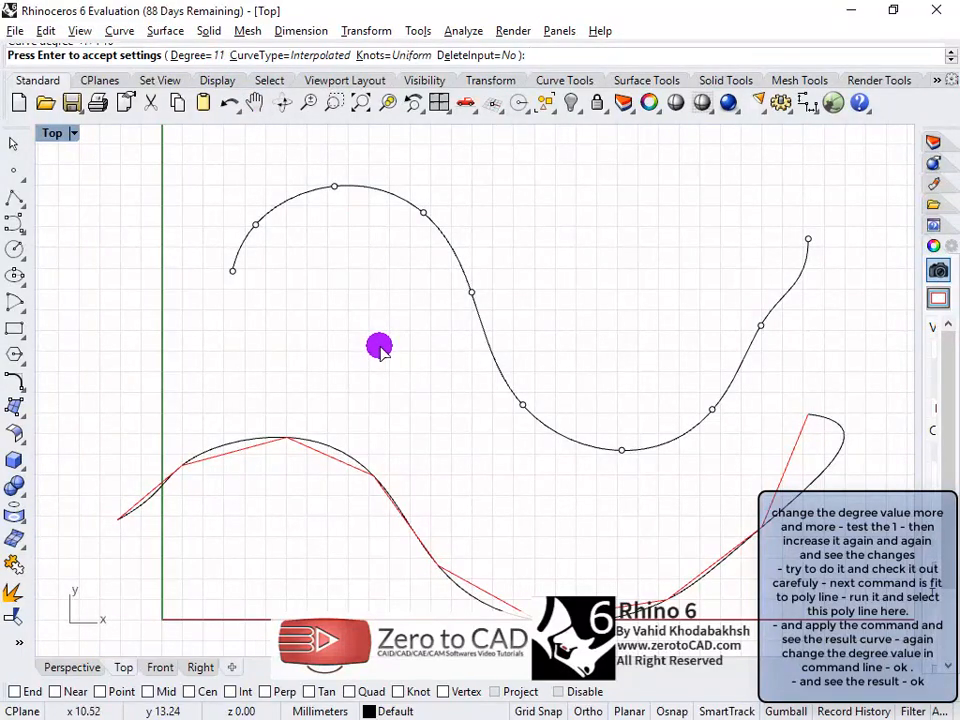
key(Return)
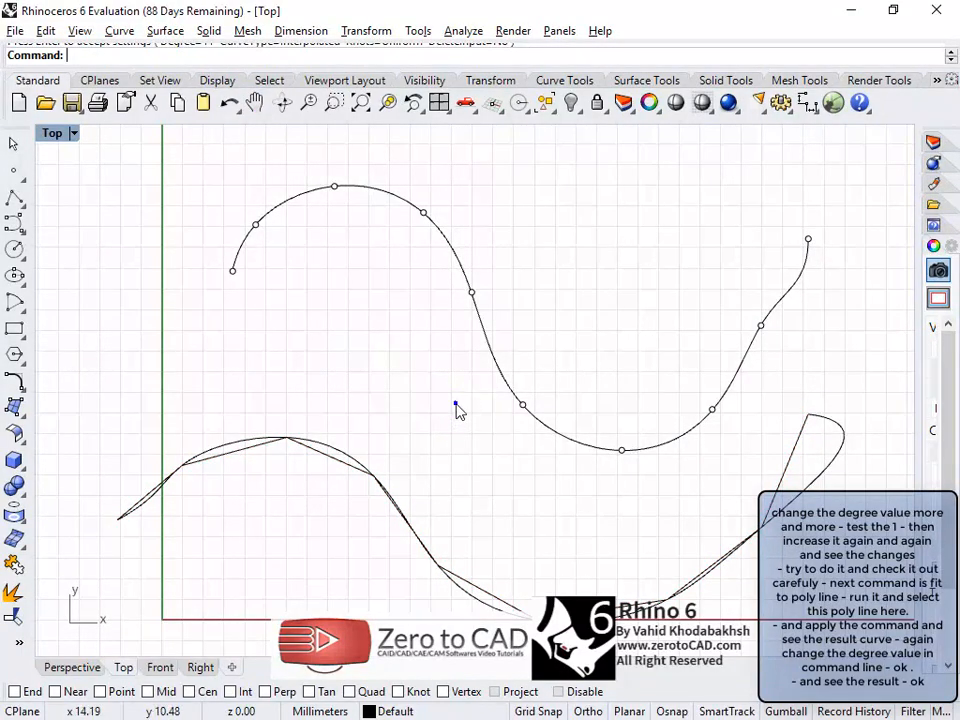
right_drag(455, 410, 440, 383)
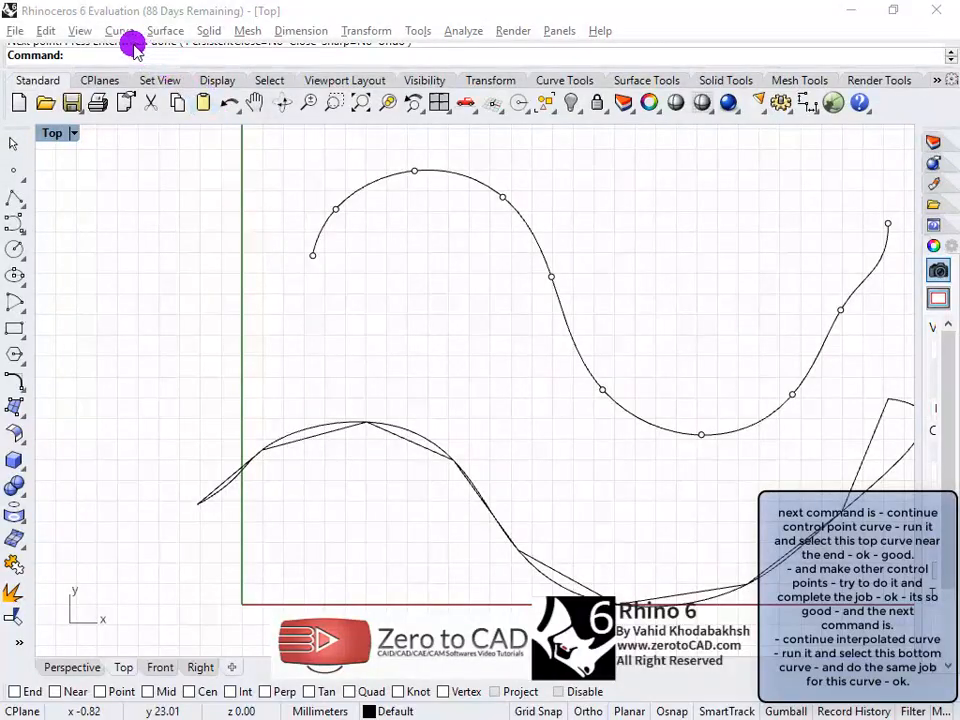
Step: Extend the fitted top curve from its left end with Continue Control Point Curve, adding four points that form a shallow valley
click(125, 33)
click(156, 182)
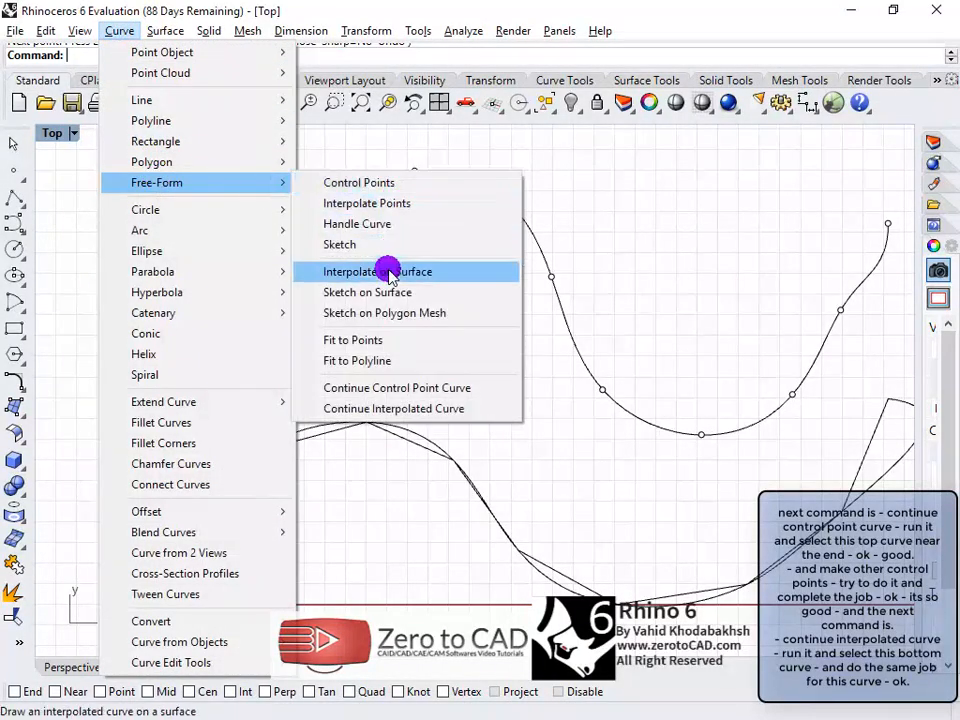
click(494, 395)
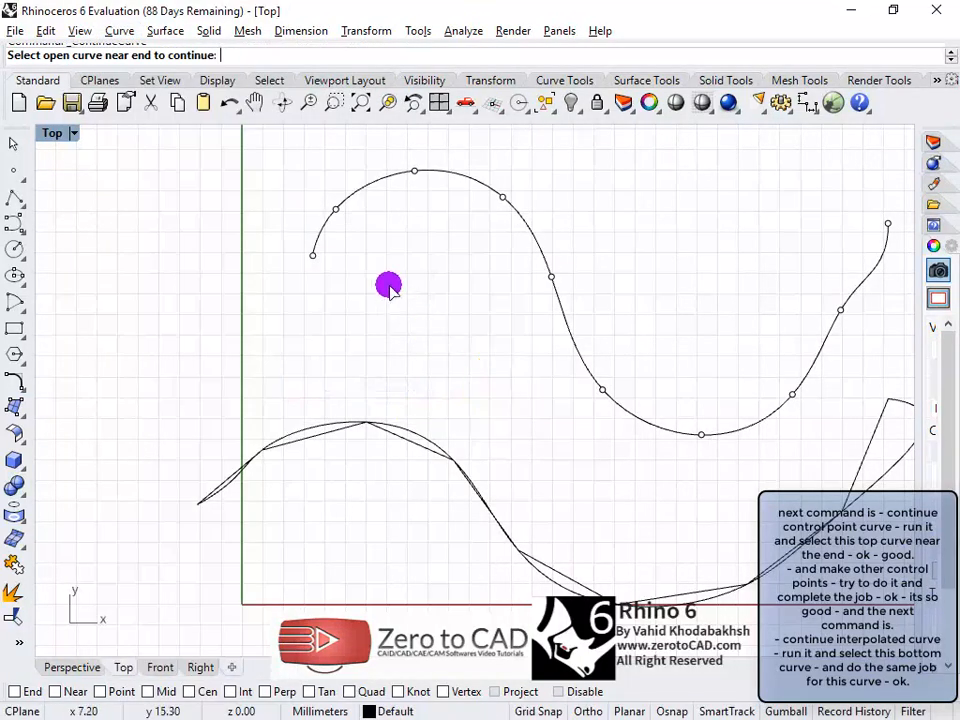
click(327, 224)
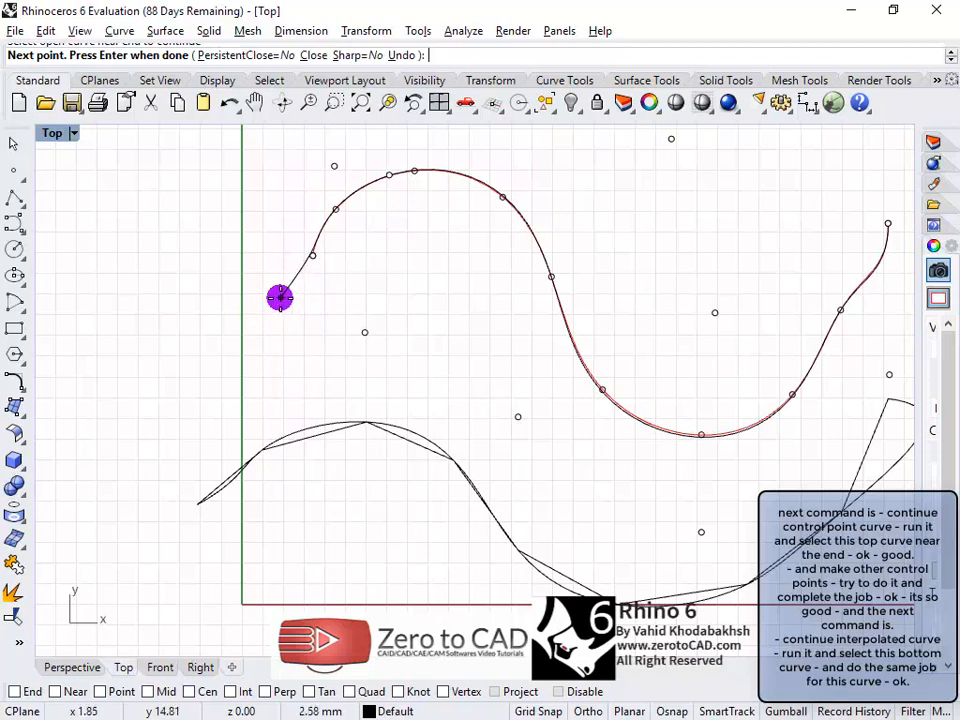
click(280, 297)
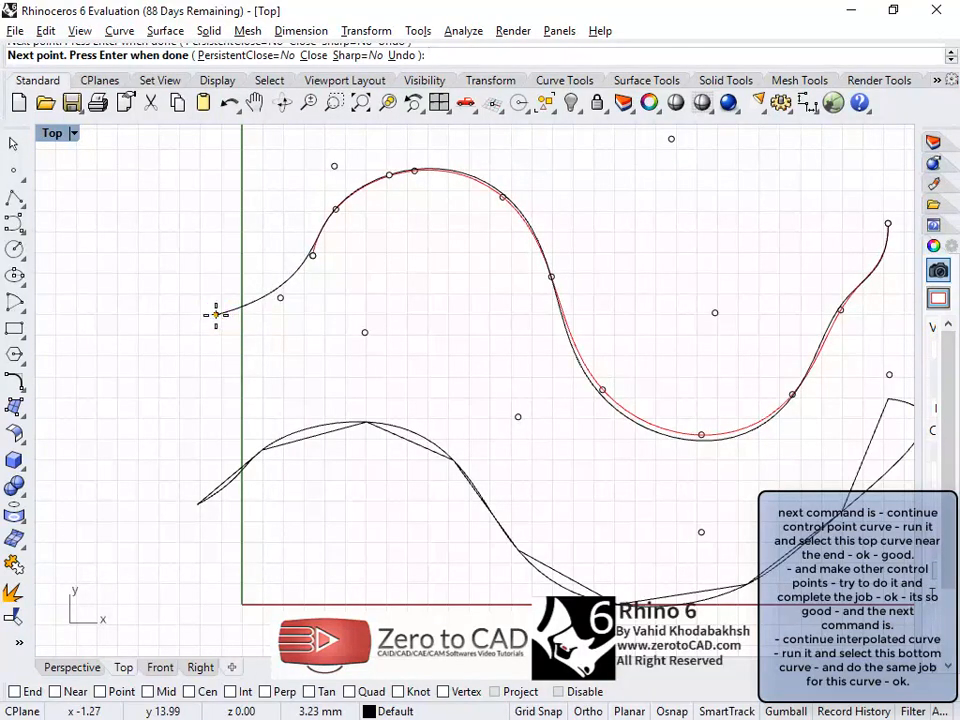
click(216, 315)
click(150, 293)
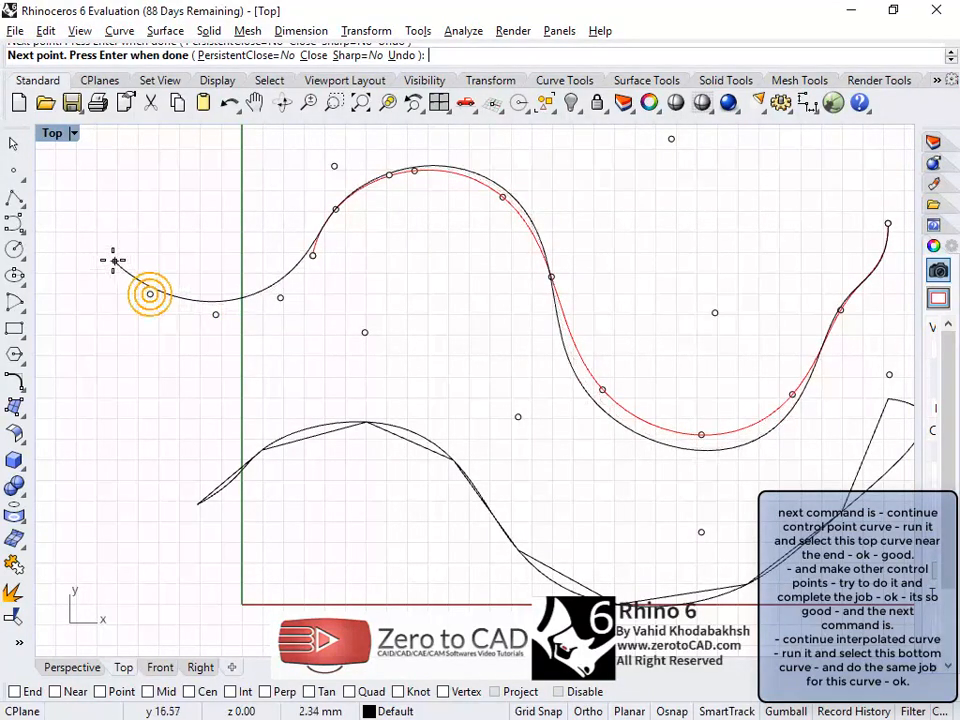
drag(98, 234, 97, 219)
right_click(97, 219)
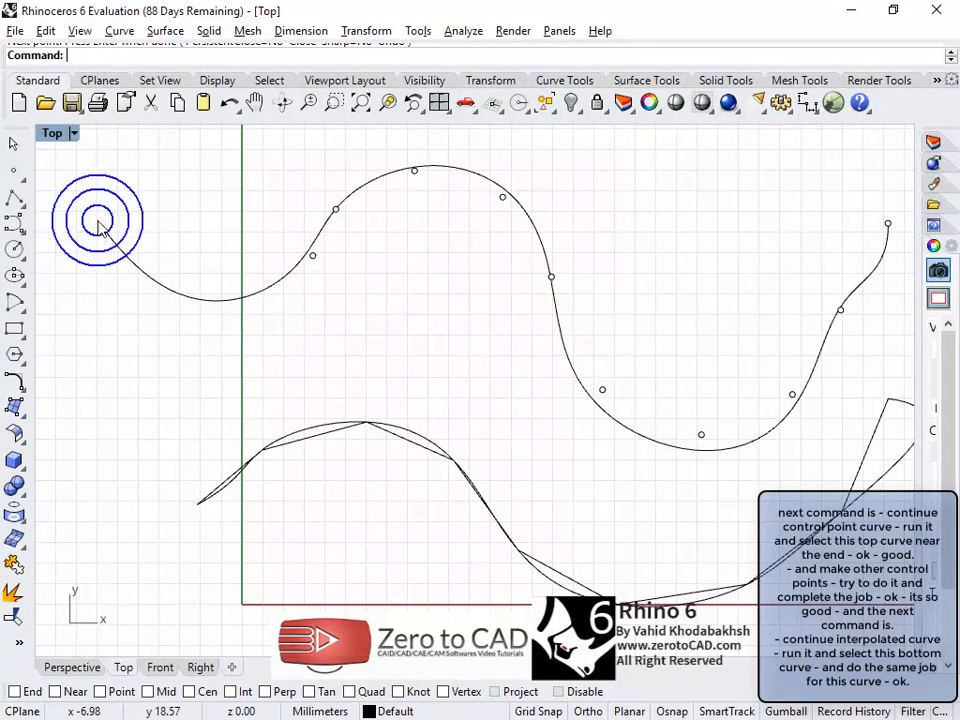
click(272, 283)
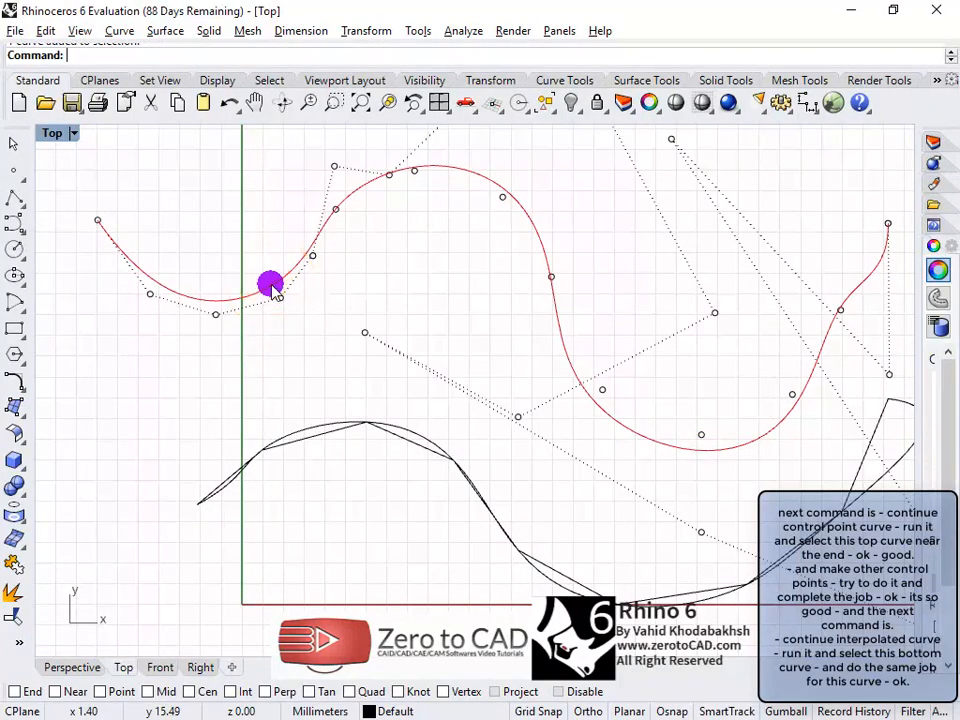
mouse_move(519, 319)
right_down()
mouse_move(512, 367)
mouse_move(520, 303)
right_up()
click(487, 280)
Step: Extend the lower polyline from its left end with Continue Interpolated Curve, adding three points that dip slightly and rise outward
click(119, 30)
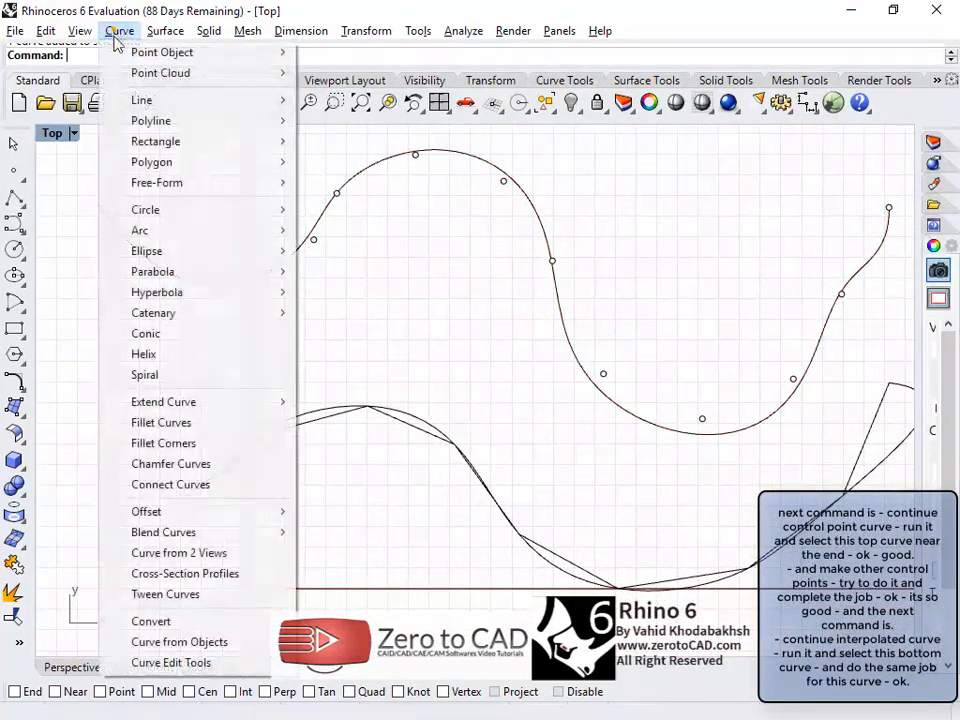
mouse_move(238, 195)
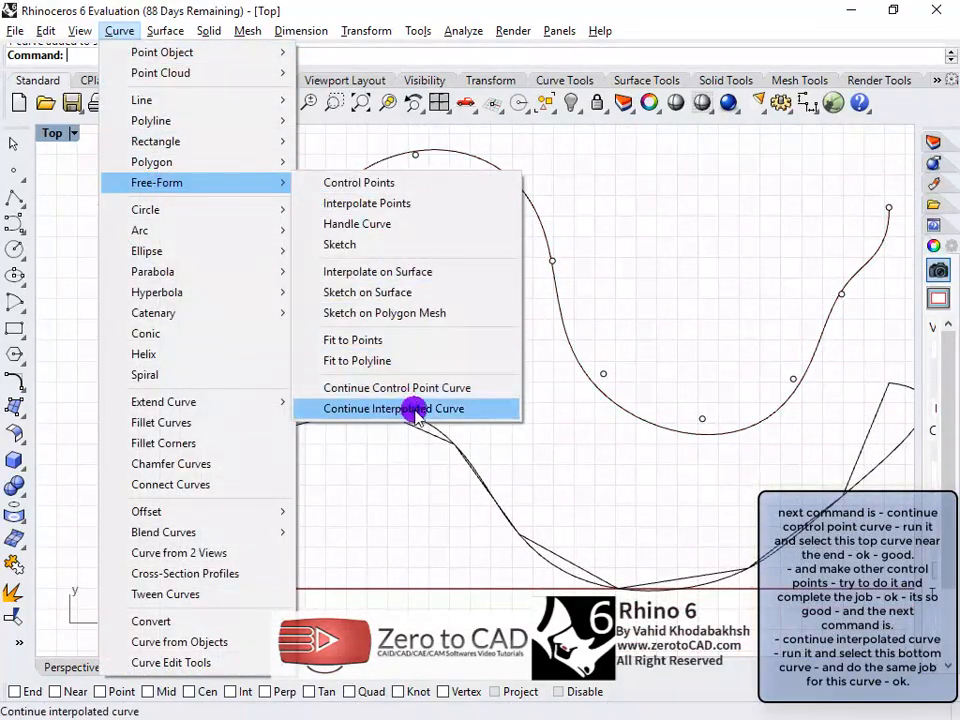
click(478, 410)
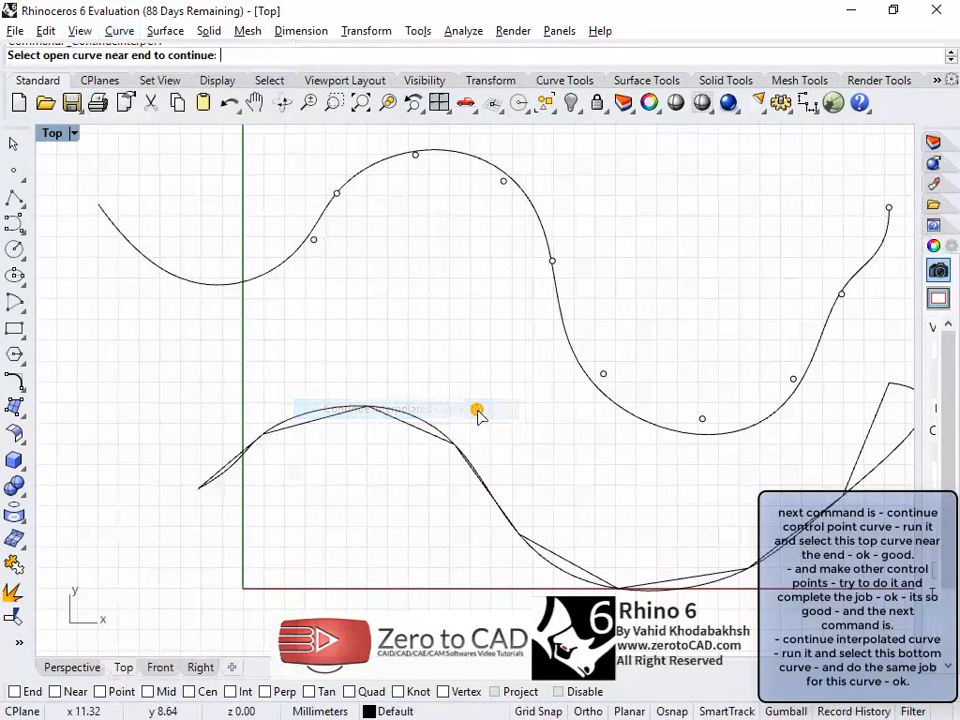
right_drag(420, 450, 501, 420)
click(361, 401)
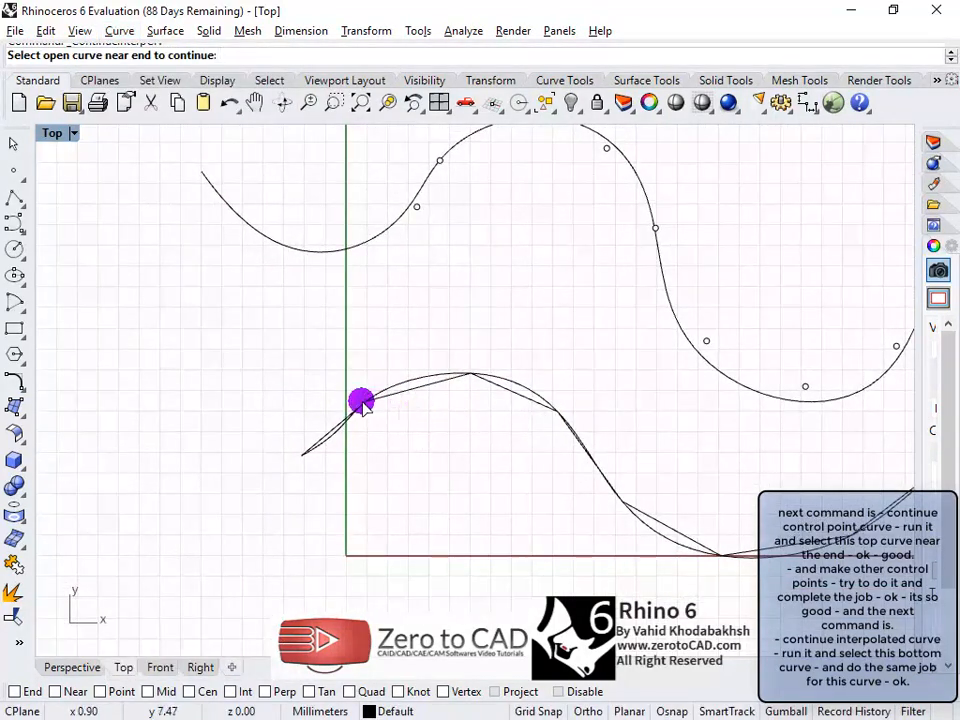
click(320, 437)
click(302, 455)
click(241, 480)
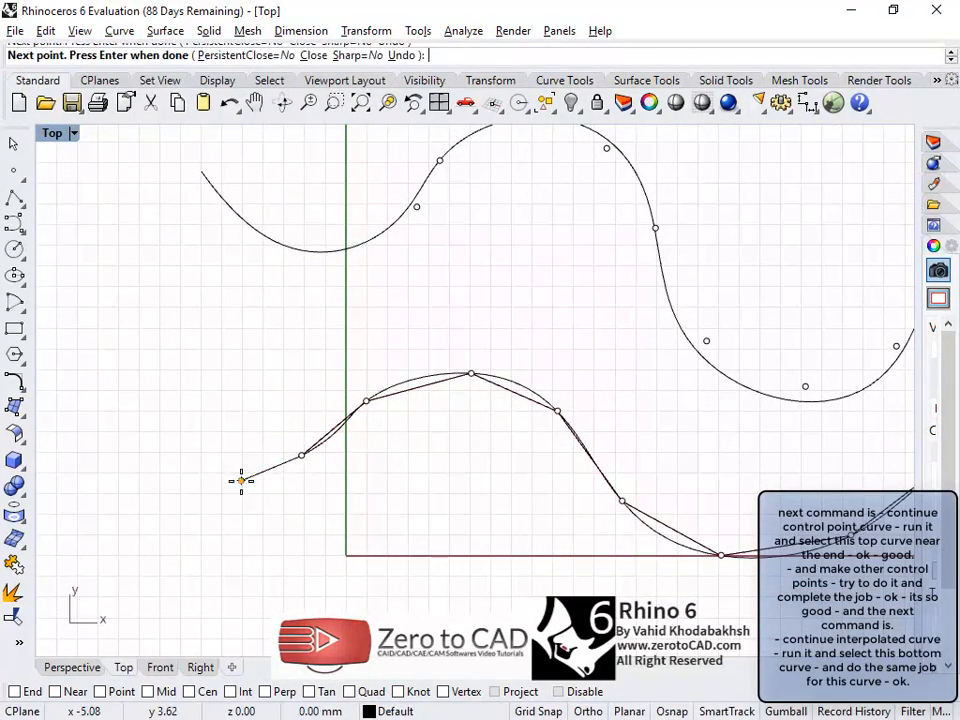
click(179, 477)
click(163, 471)
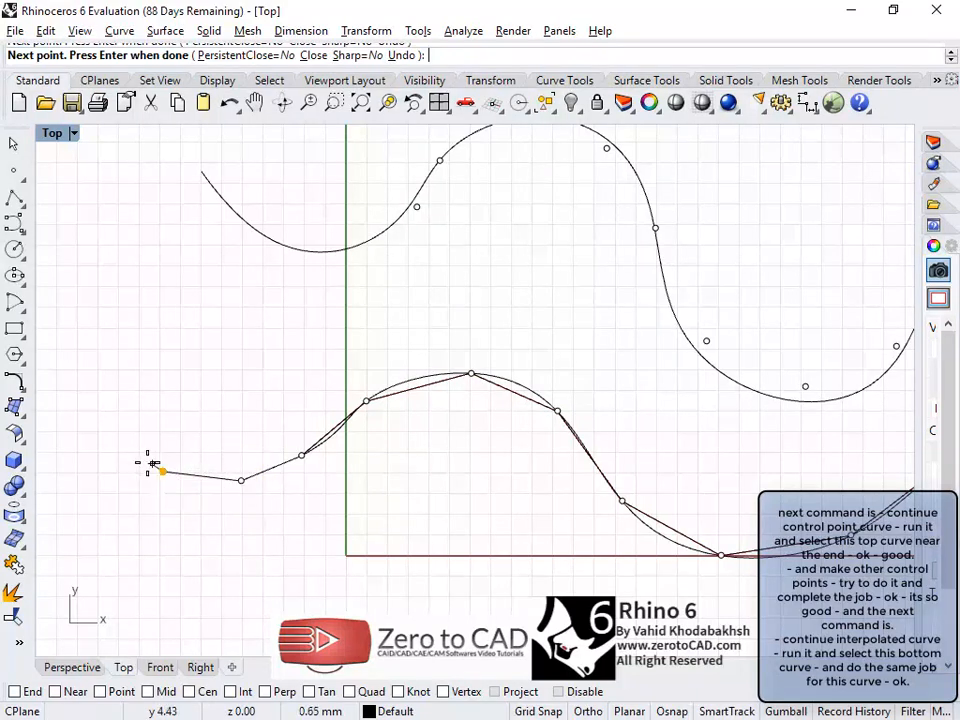
click(107, 404)
key(Return)
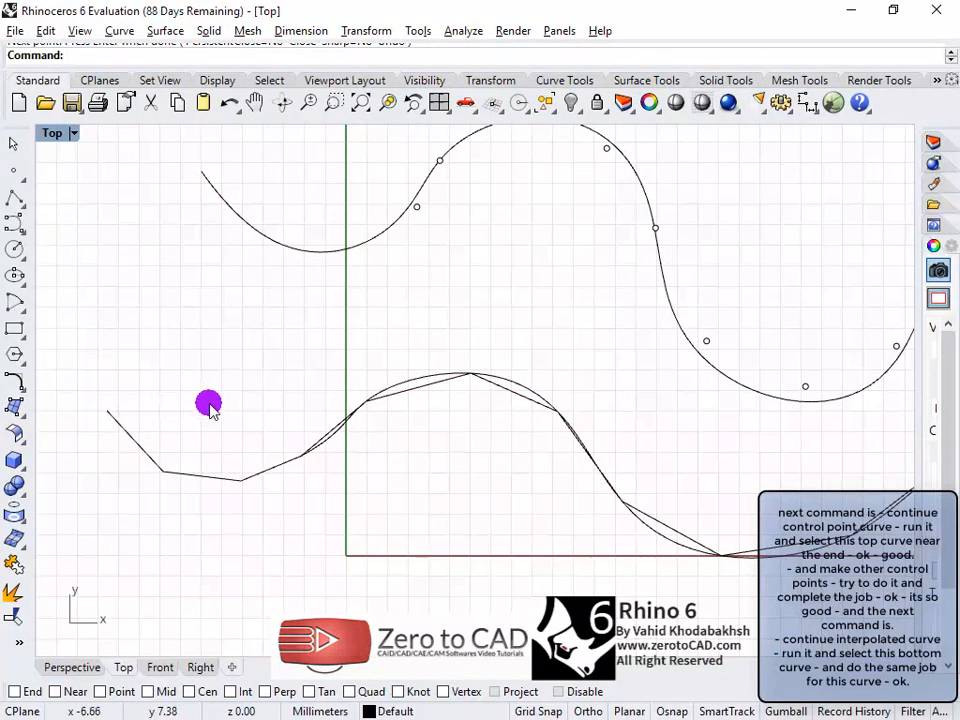
Step: Select the extended lower polyline to examine its control points and clear the selection
click(272, 476)
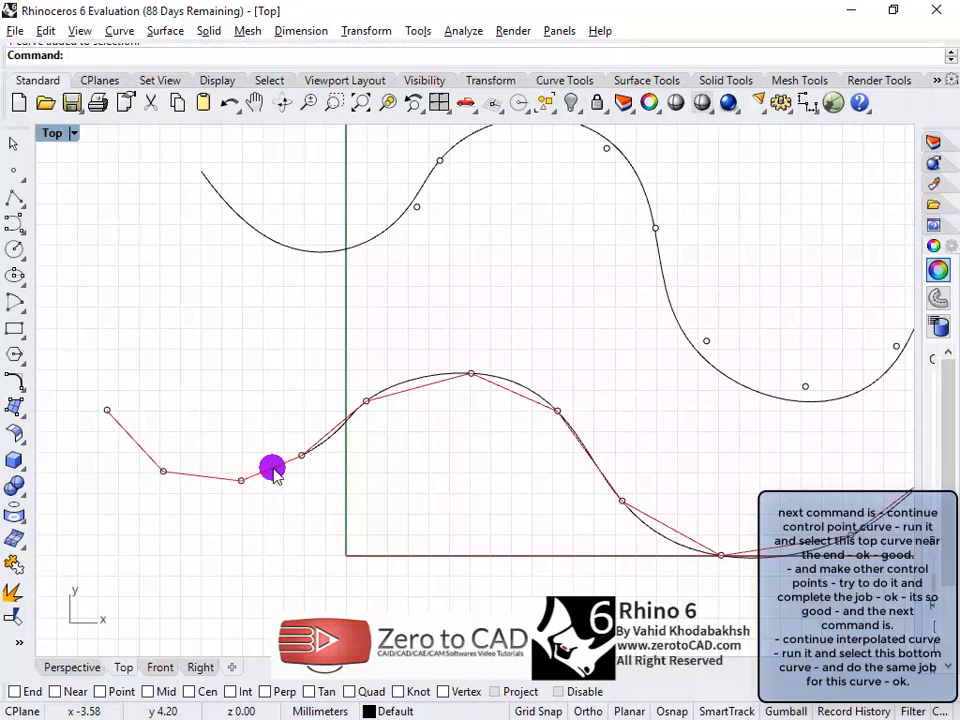
click(382, 449)
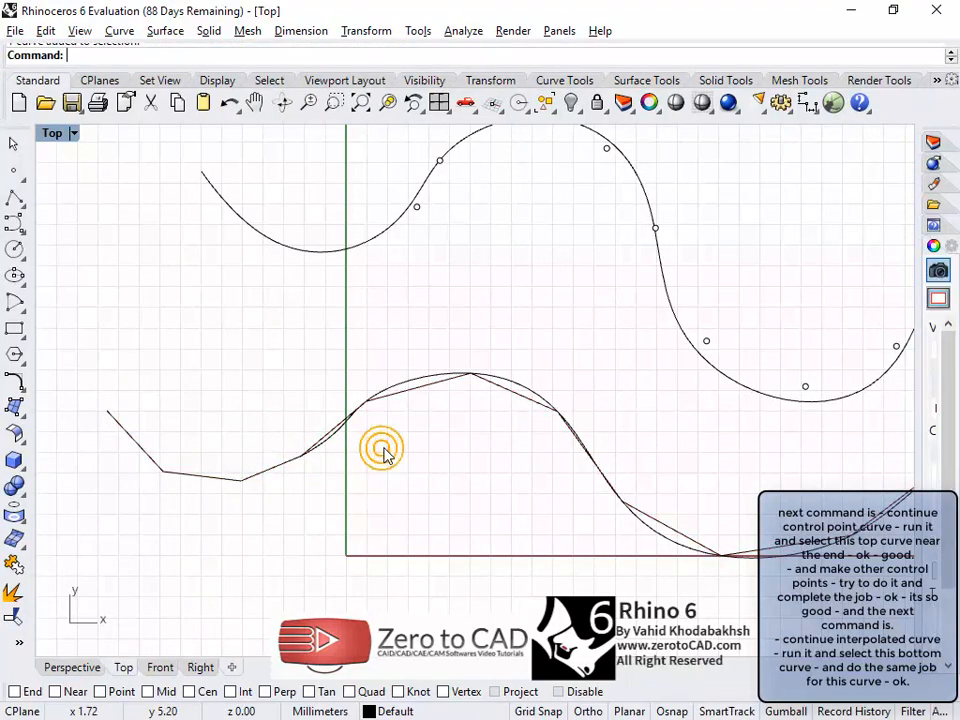
click(394, 396)
click(410, 430)
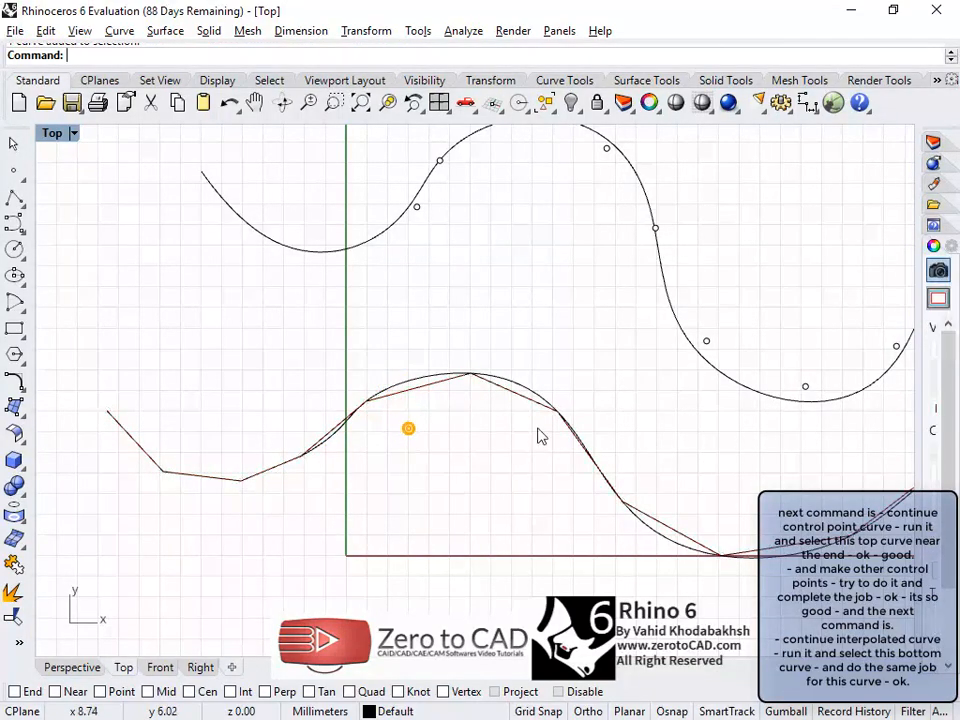
right_drag(617, 388, 557, 460)
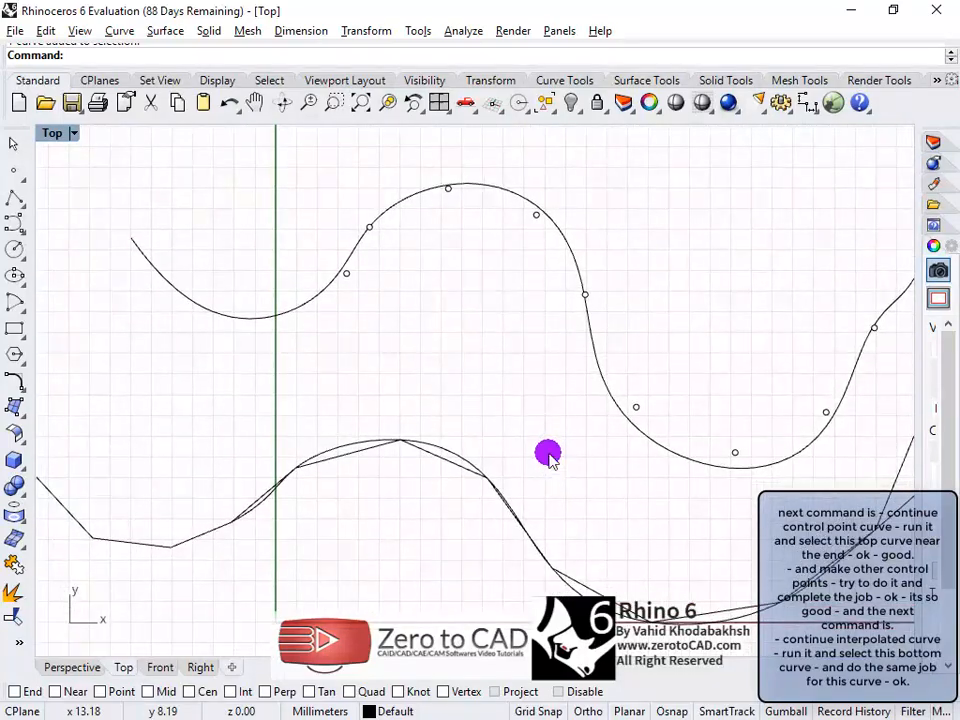